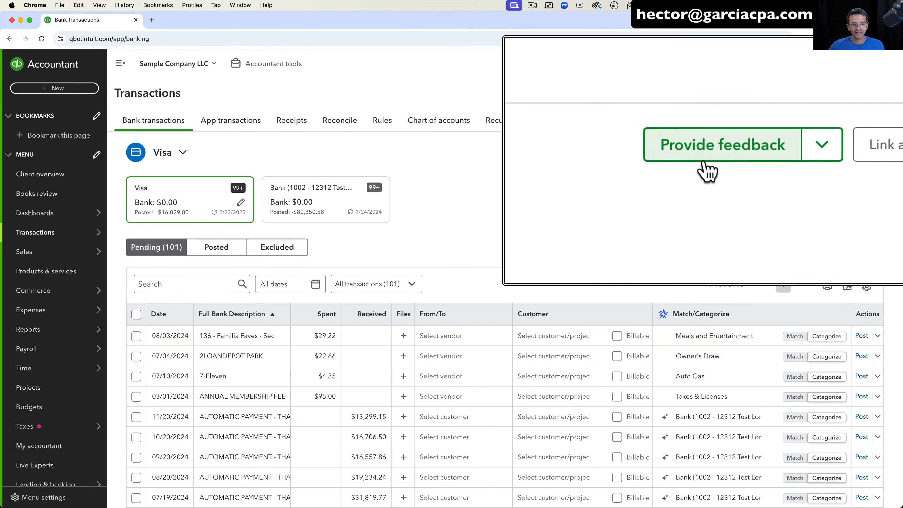
Switch back to the old banking page, skip its feedback survey, and return to the new banking page.
click(800, 156)
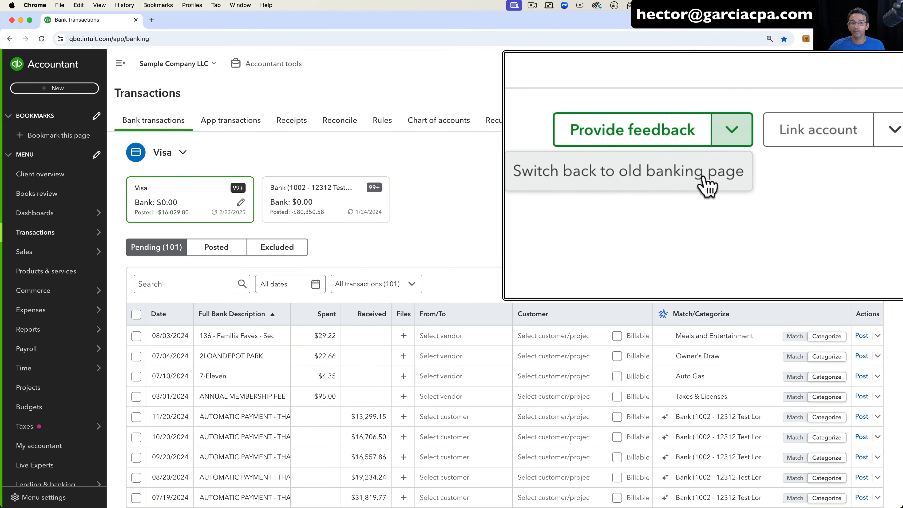
click(758, 173)
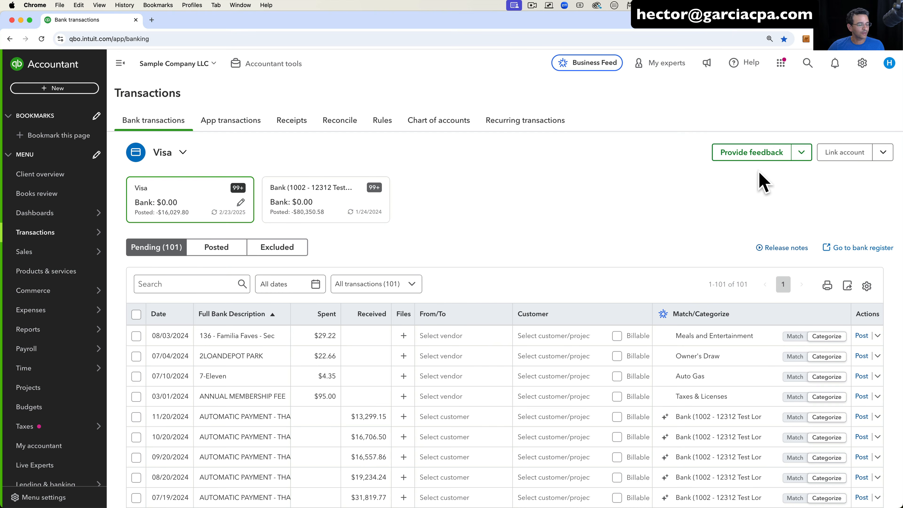
scroll(485, 293, down, 8)
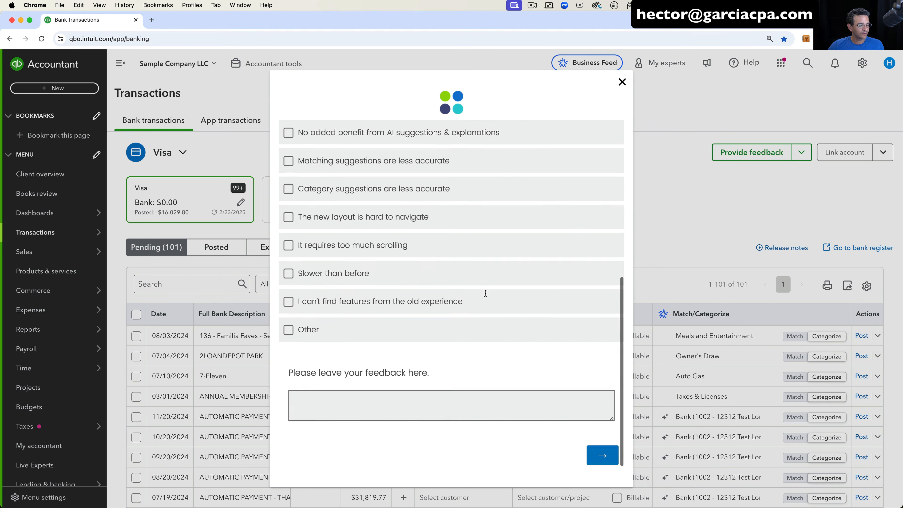
scroll(486, 293, down, 1)
click(597, 439)
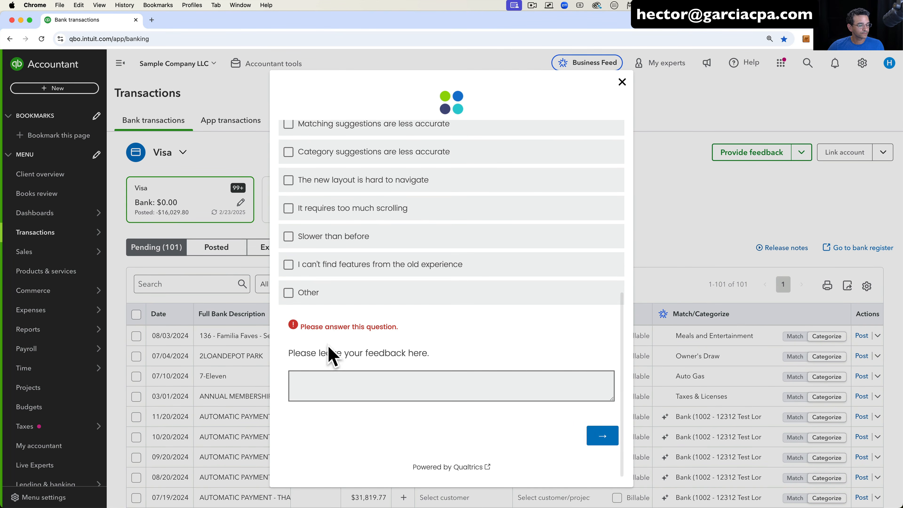
click(622, 82)
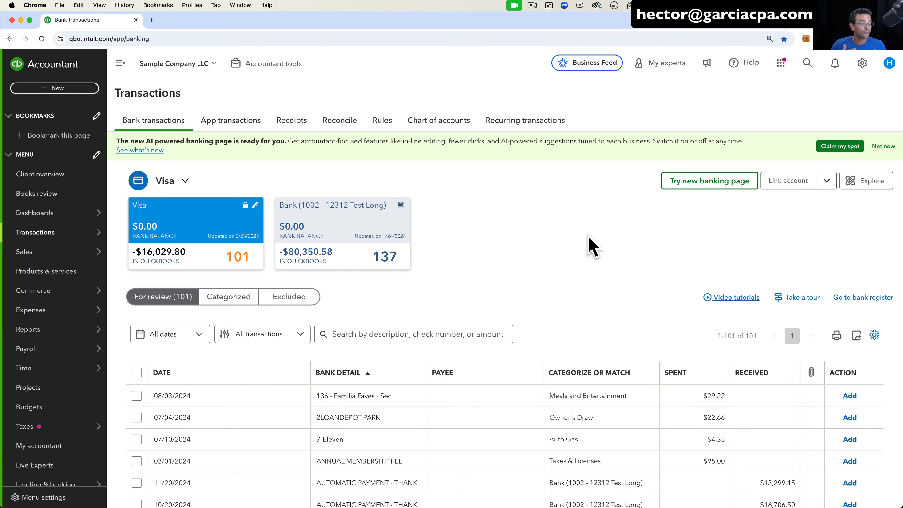
click(707, 182)
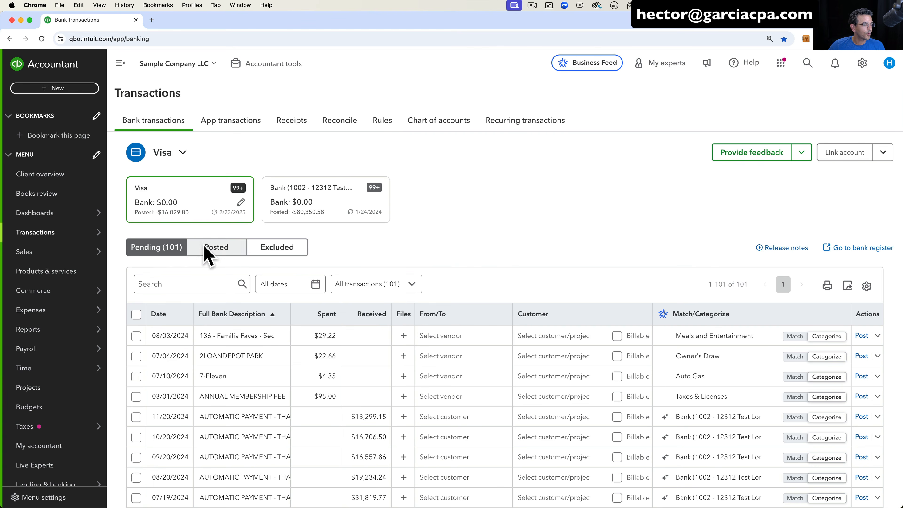
Review the Visa account's posted transactions, including the bulk actions for a selected one, and its excluded transactions, ending on the pending list.
click(217, 247)
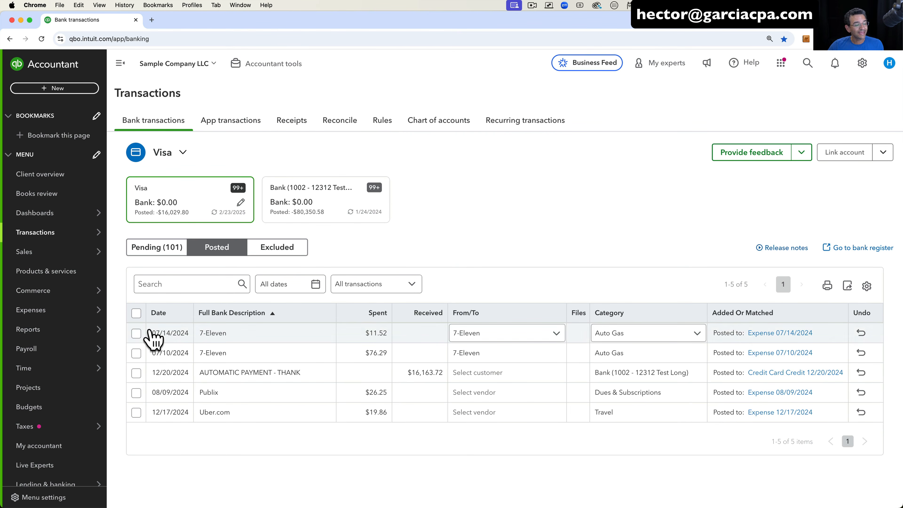
click(136, 333)
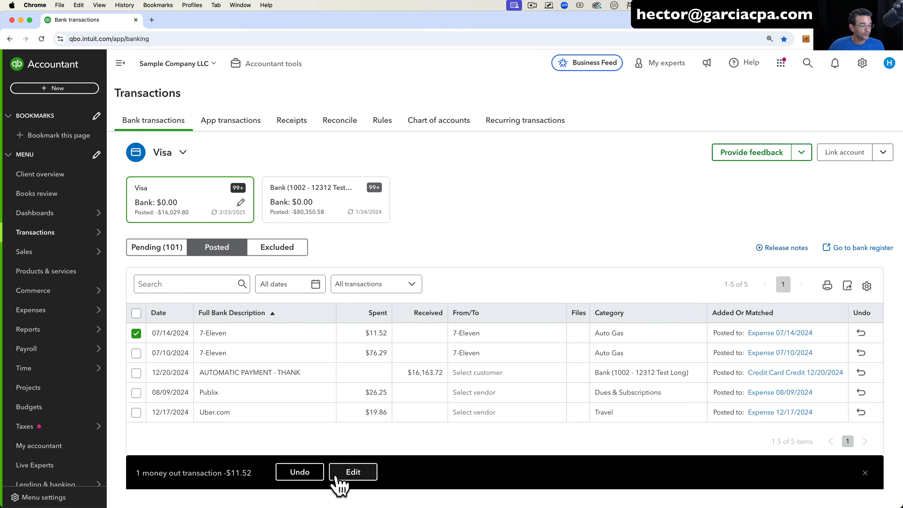
click(865, 473)
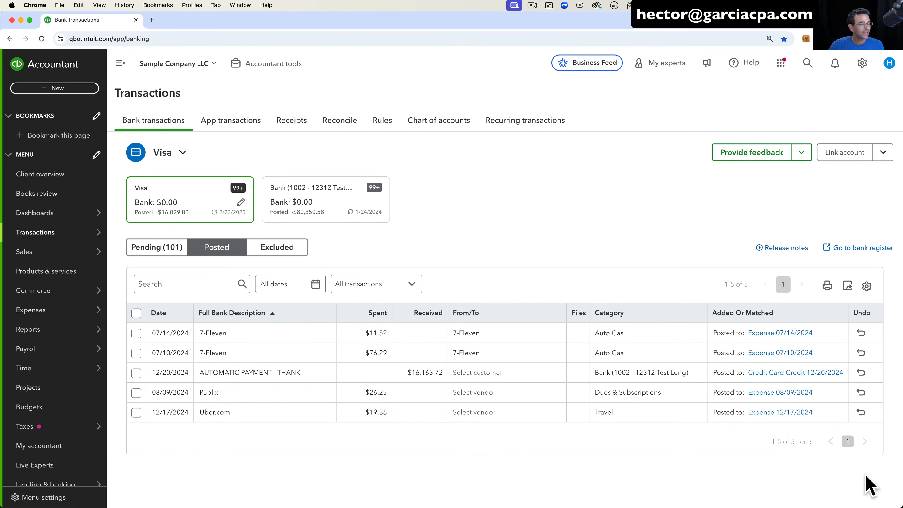
click(270, 245)
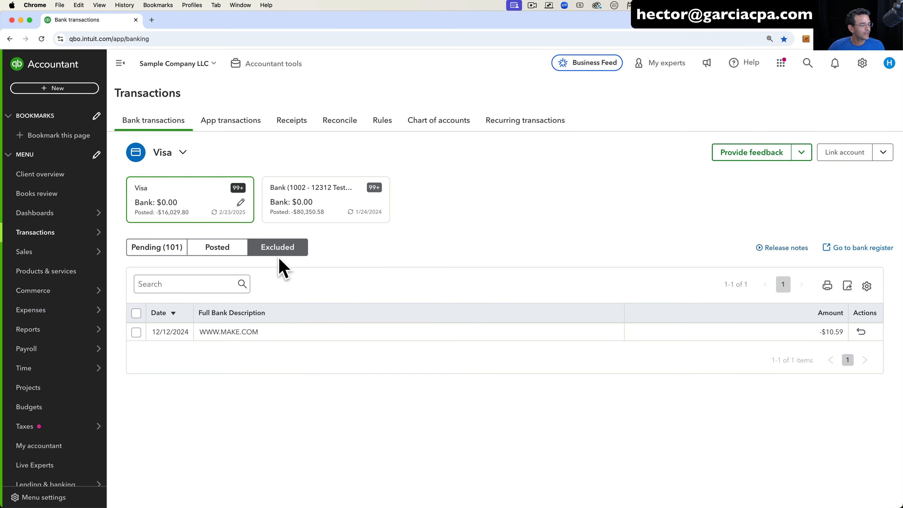
click(157, 248)
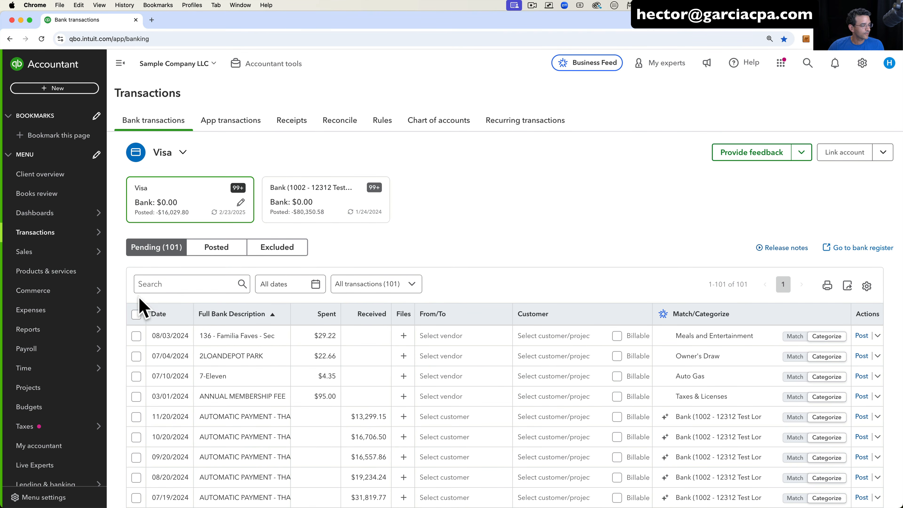
Search the pending Visa transactions for "eleven" and for "adobe".
click(149, 285)
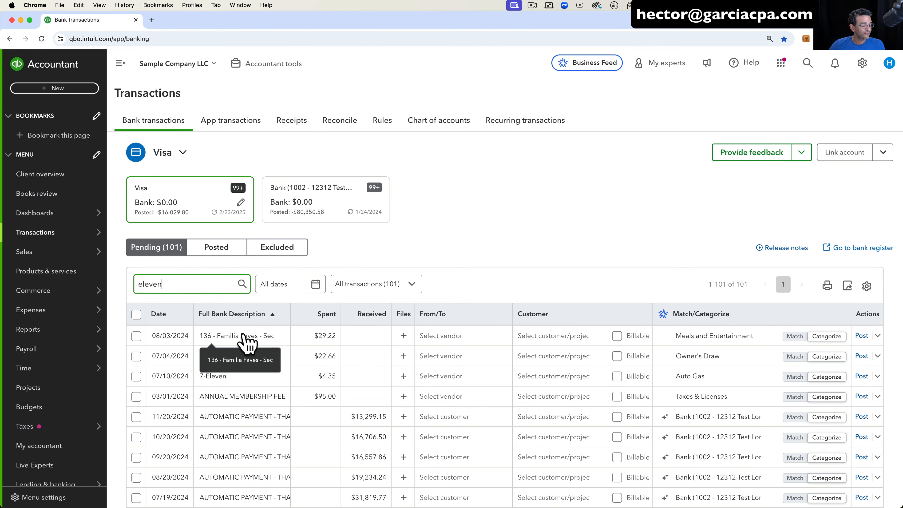
click(243, 284)
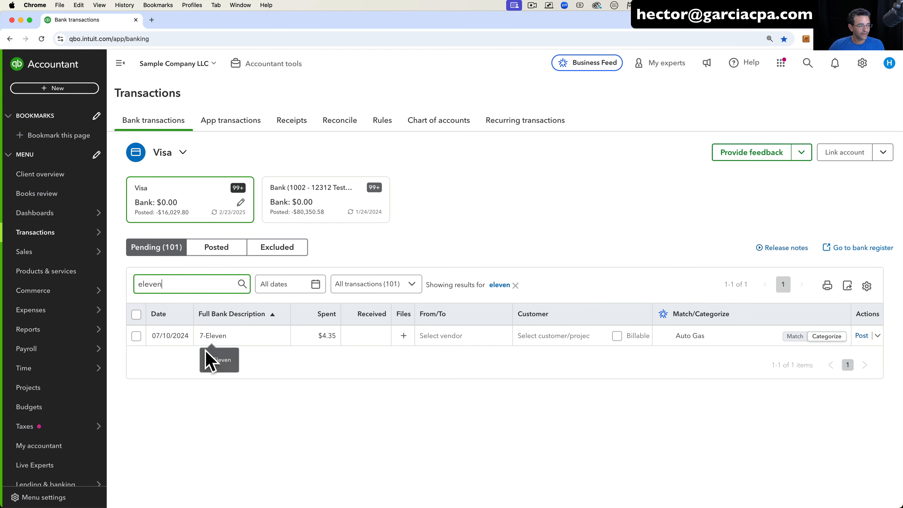
drag(181, 284, 101, 283)
text(adobe)
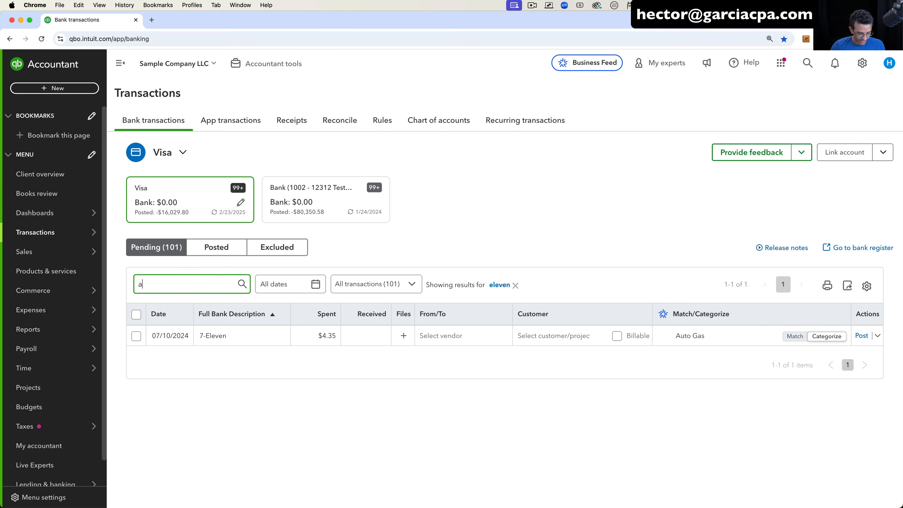
click(242, 284)
Replace the search term with "cafe" and search the pending transactions.
drag(190, 285, 121, 284)
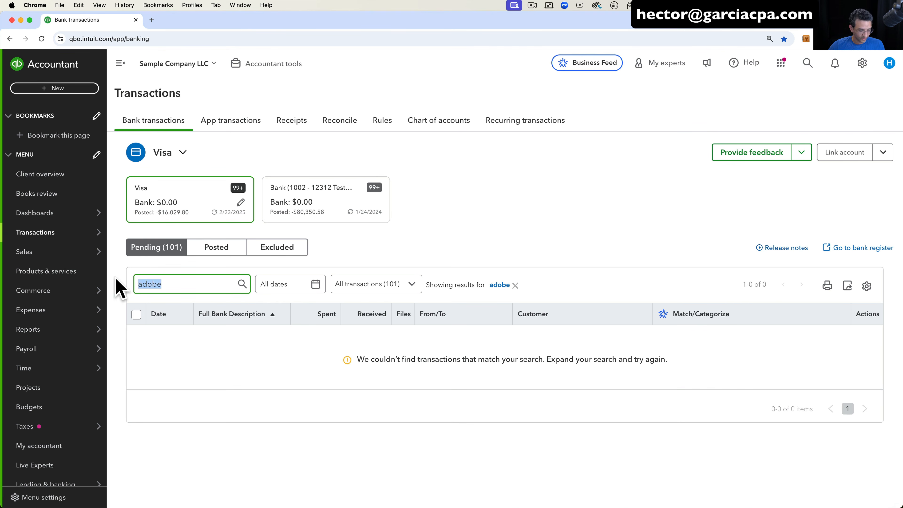
key(BackSpace)
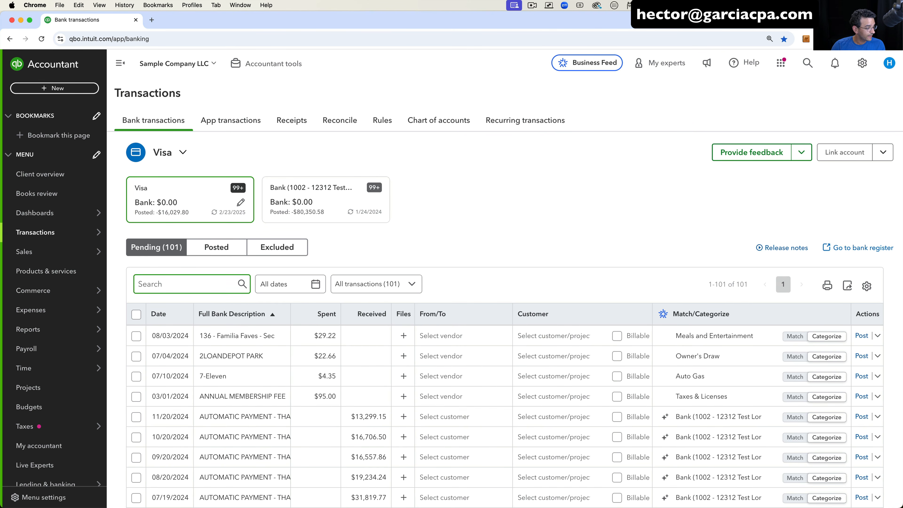
text(cfe)
click(142, 283)
text(afe)
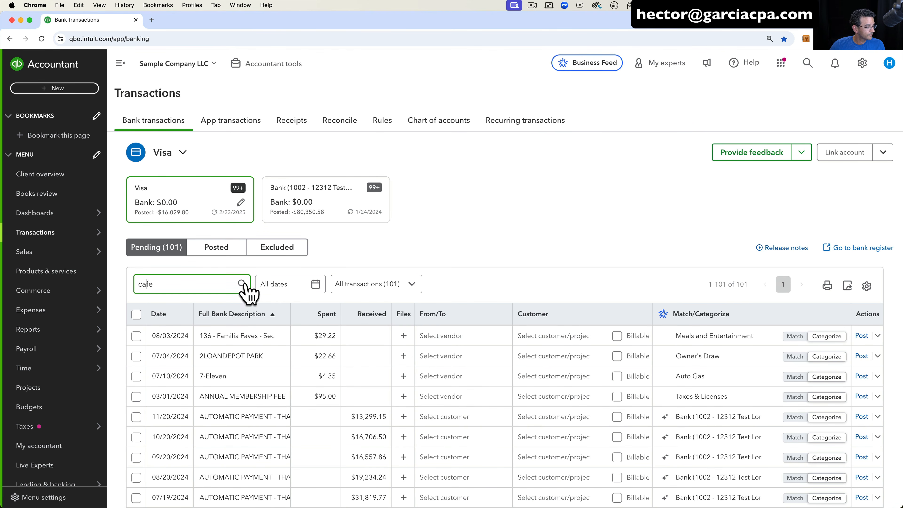
click(243, 284)
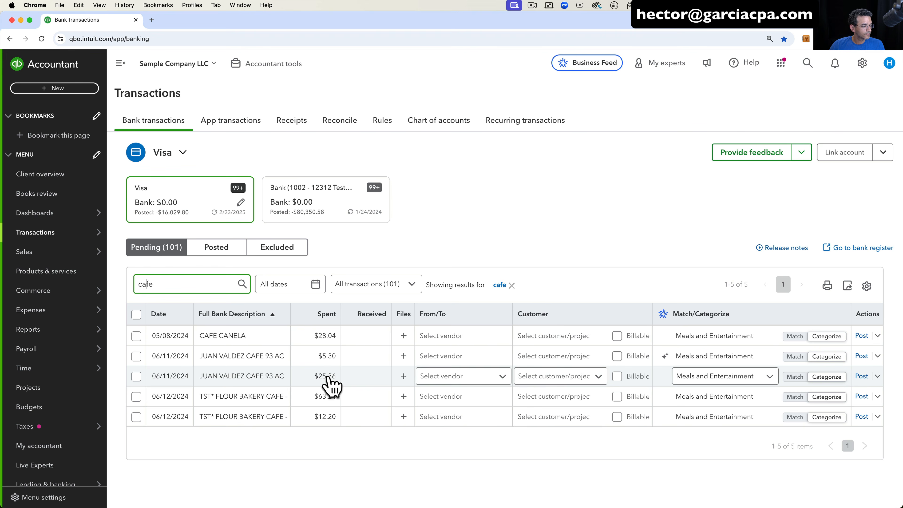
Search the pending transactions for "coffee" and clear the search filter.
drag(168, 285, 132, 290)
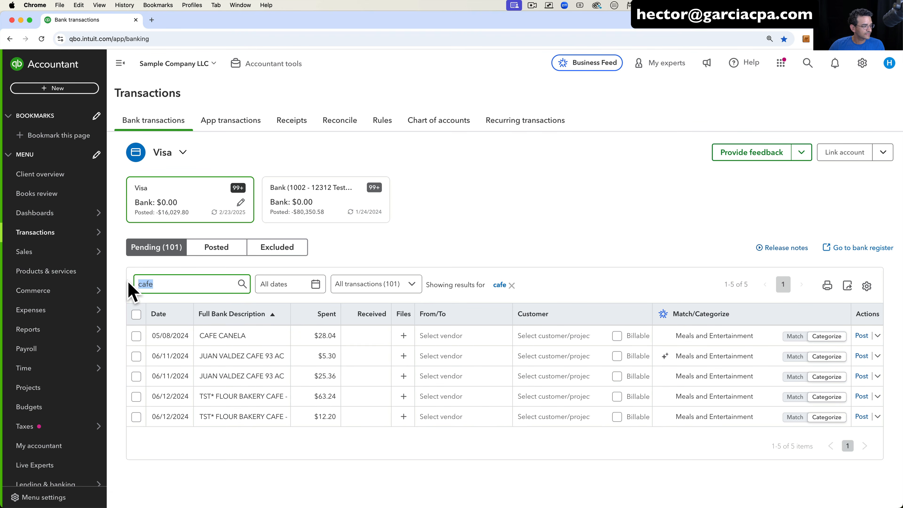
text(coffee)
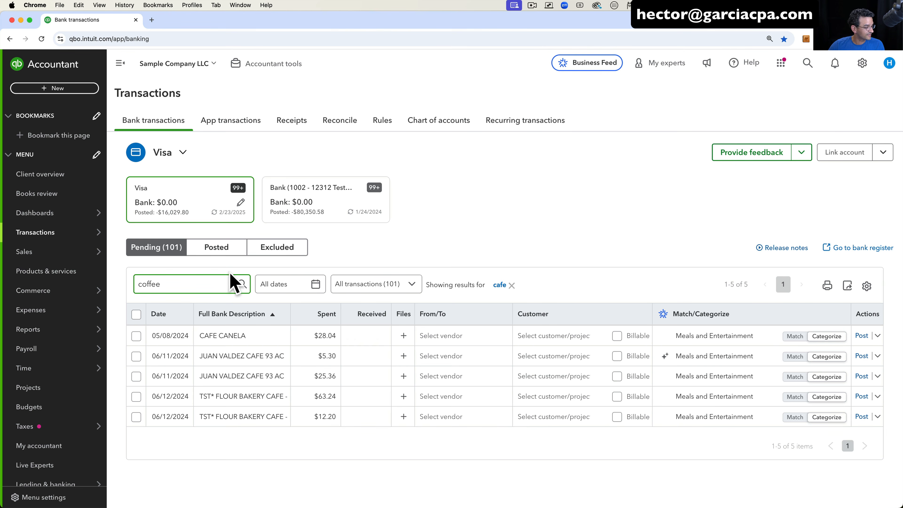
click(242, 284)
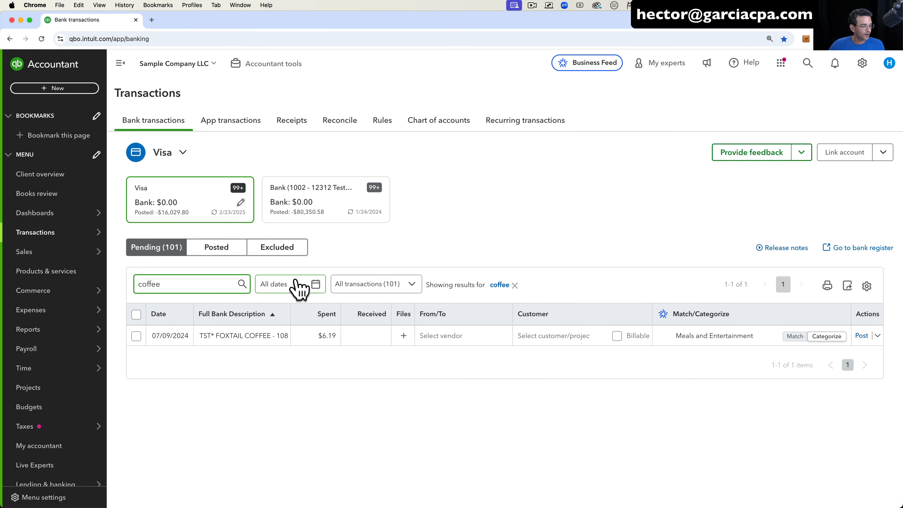
click(515, 286)
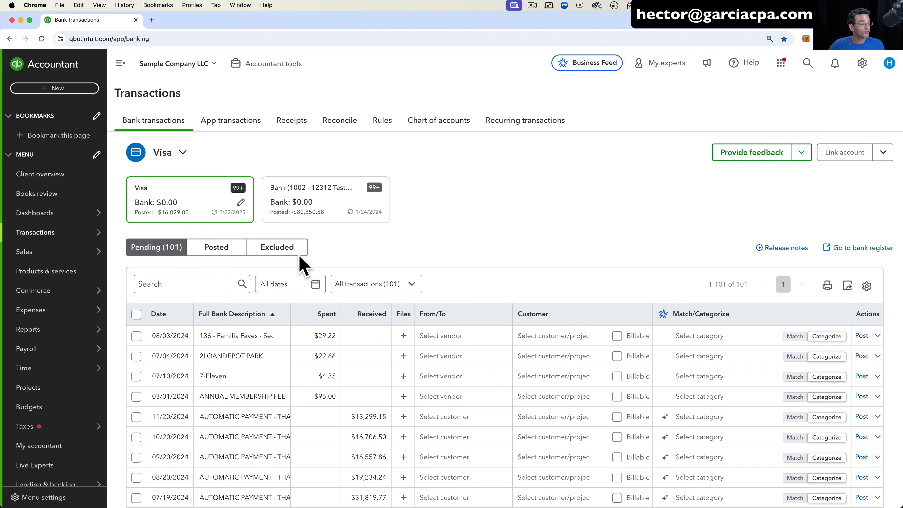
Filter the pending transactions to a custom date range from 01/01/2025 to 04/08/2025.
click(324, 286)
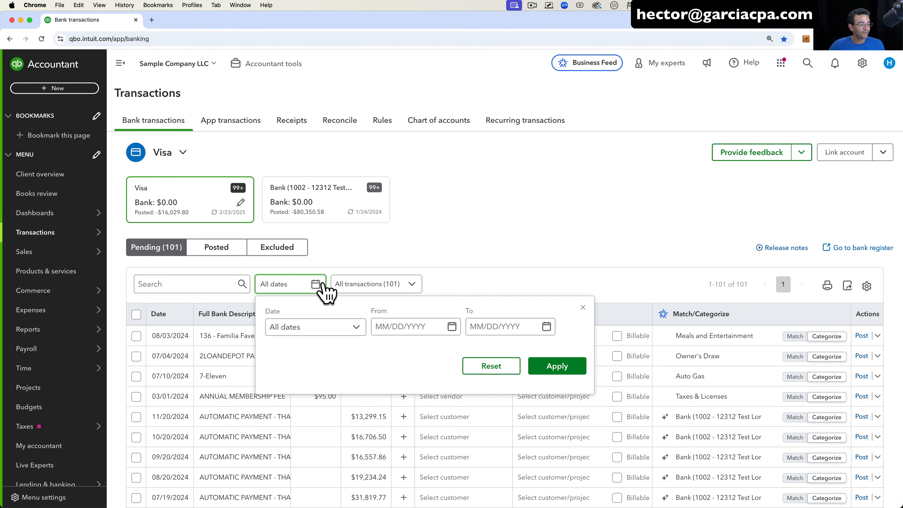
click(300, 331)
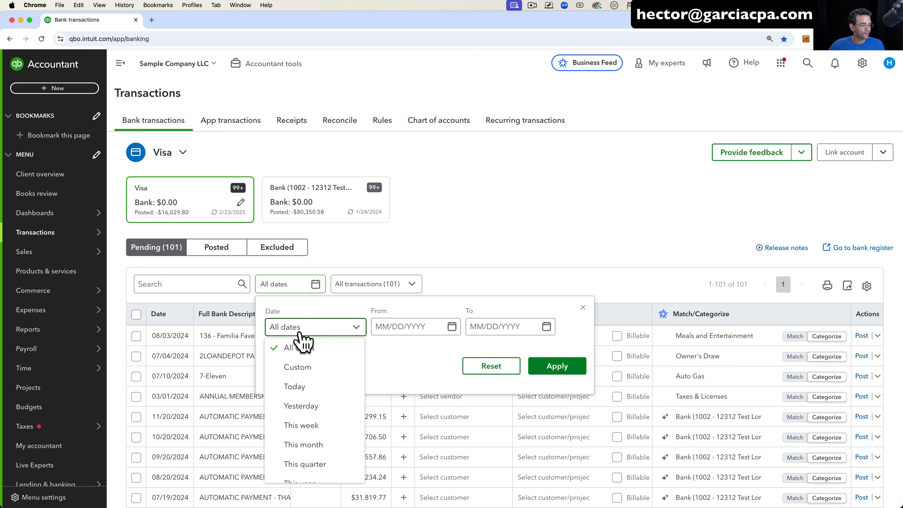
click(410, 322)
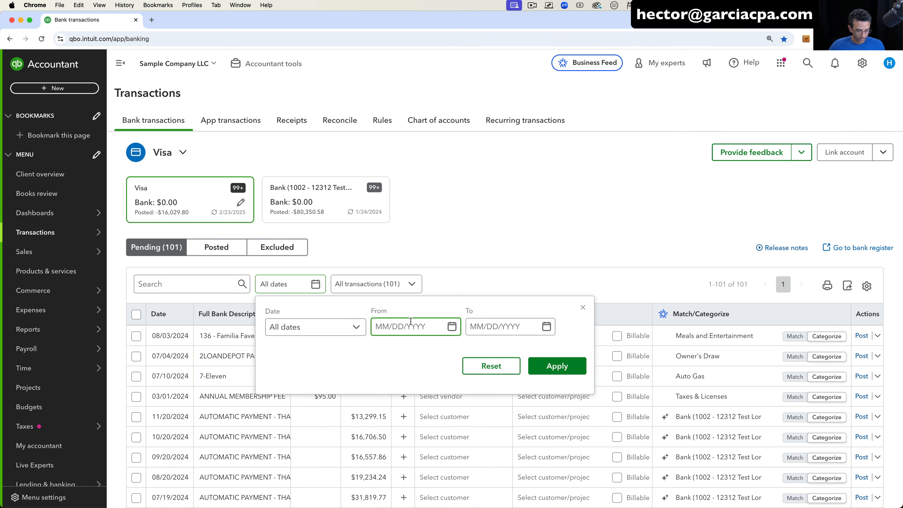
text(03/01/2025)
click(516, 331)
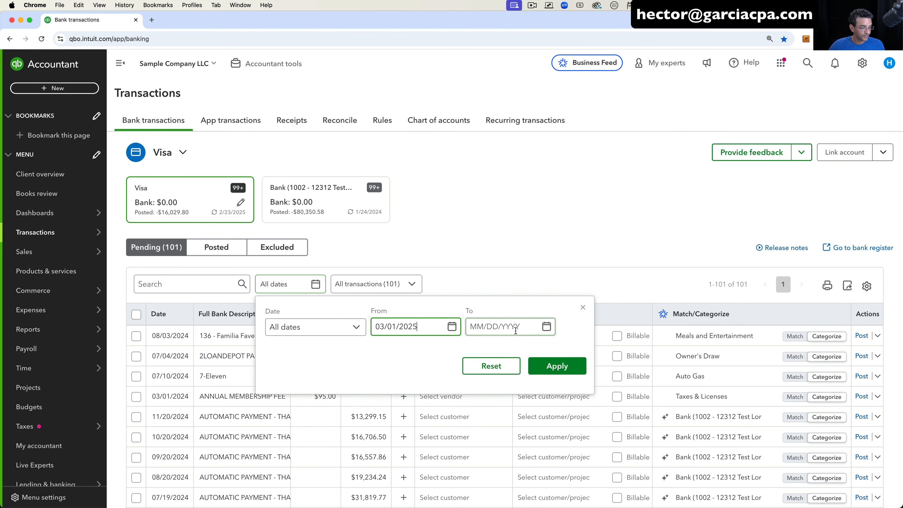
click(515, 328)
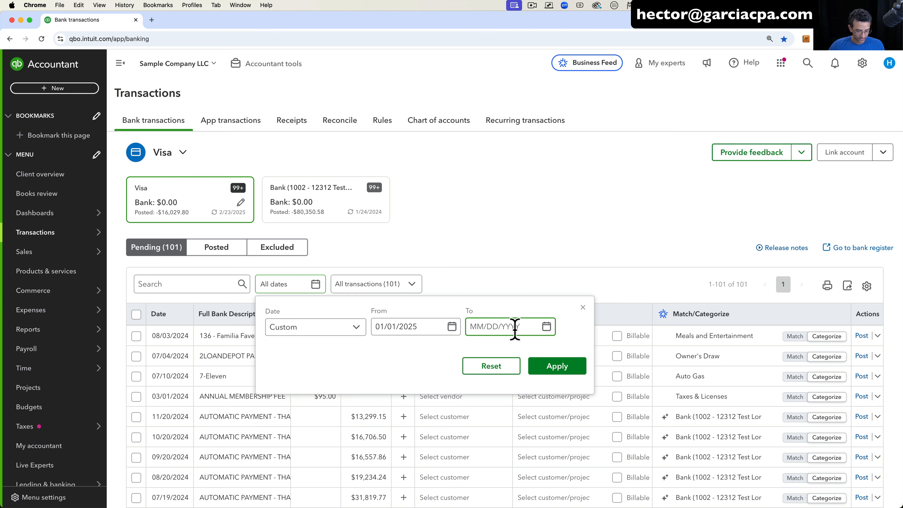
text(04/08/2025)
click(561, 367)
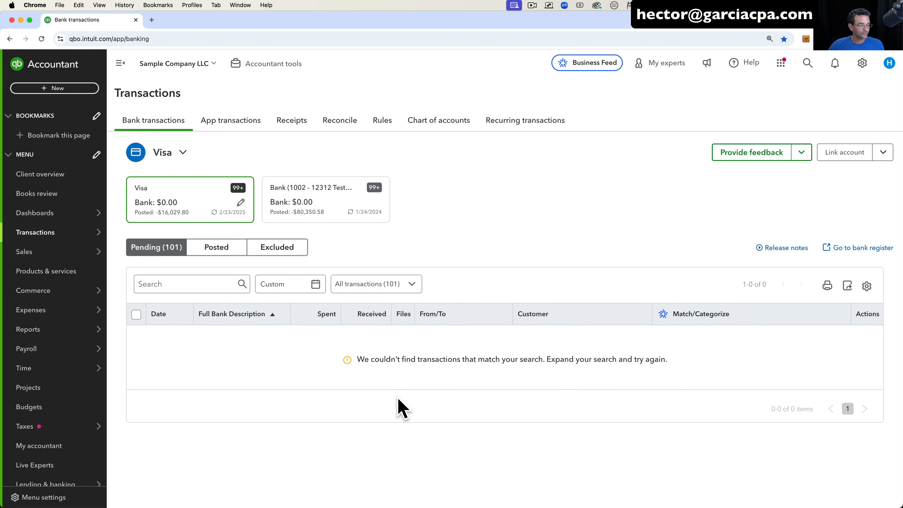
Change the custom date filter to run from 01/01/2024 to 12/31/2024.
click(316, 284)
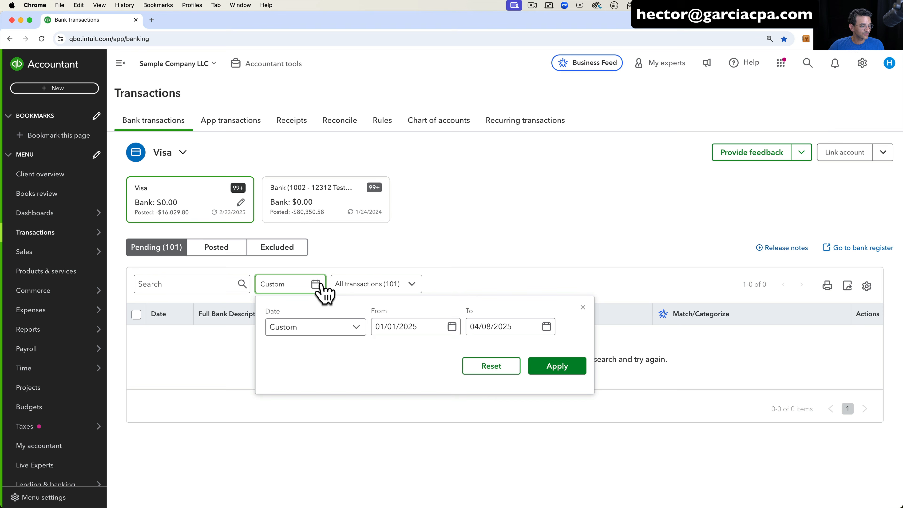
triple_click(416, 326)
text(01/01/2024)
triple_click(508, 325)
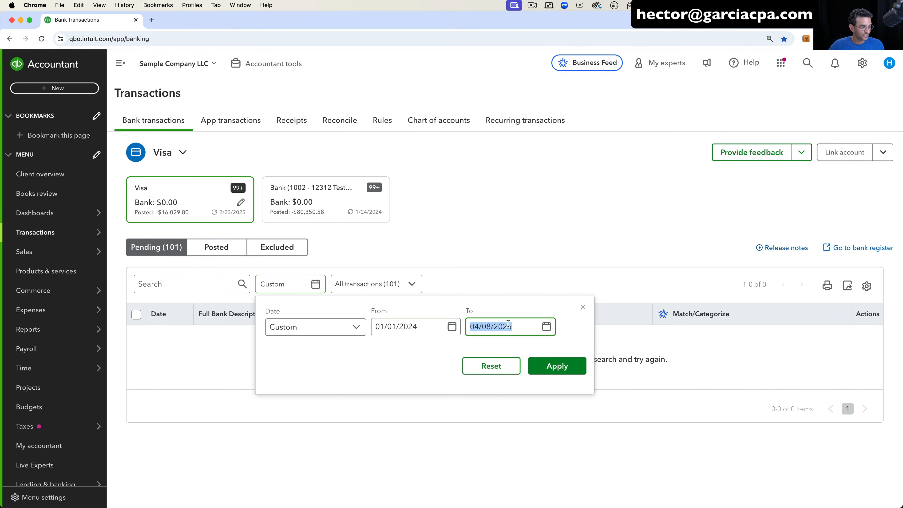
text(12/31/2024)
click(573, 367)
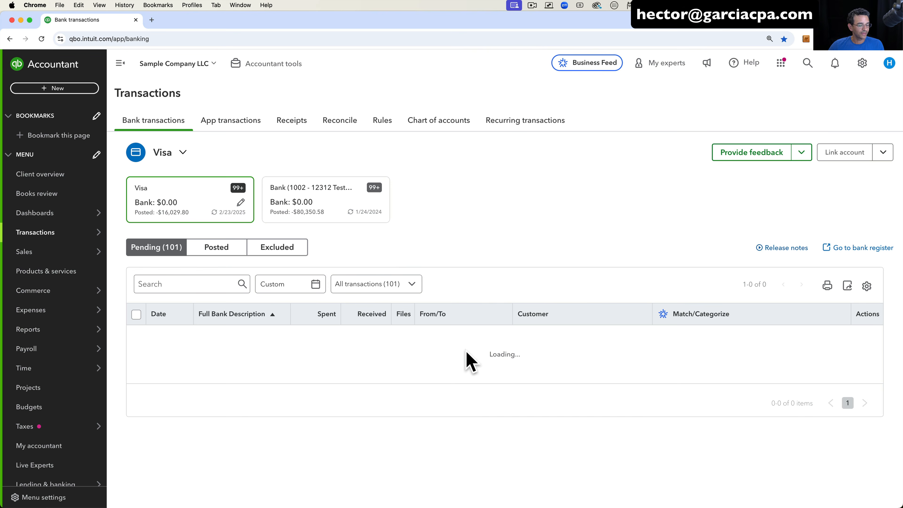
Set the date filter back to All dates and apply it.
click(315, 285)
click(319, 337)
click(305, 348)
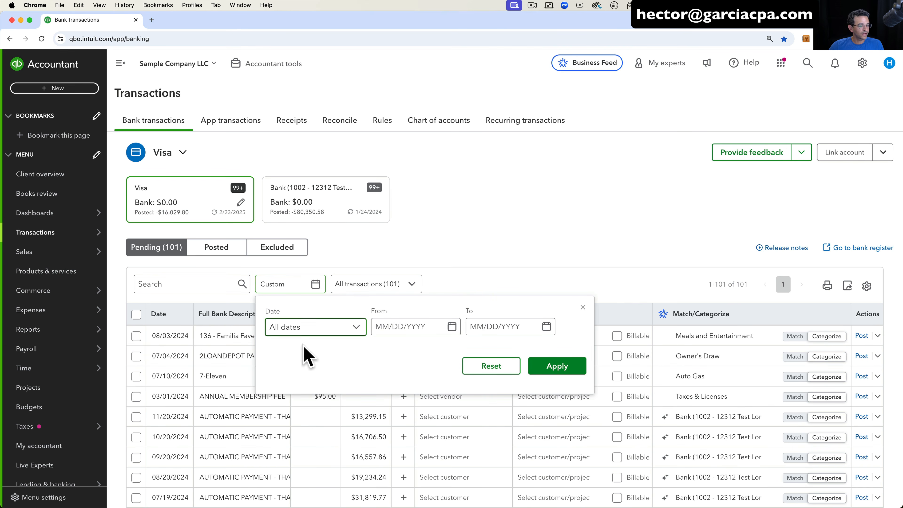
click(535, 370)
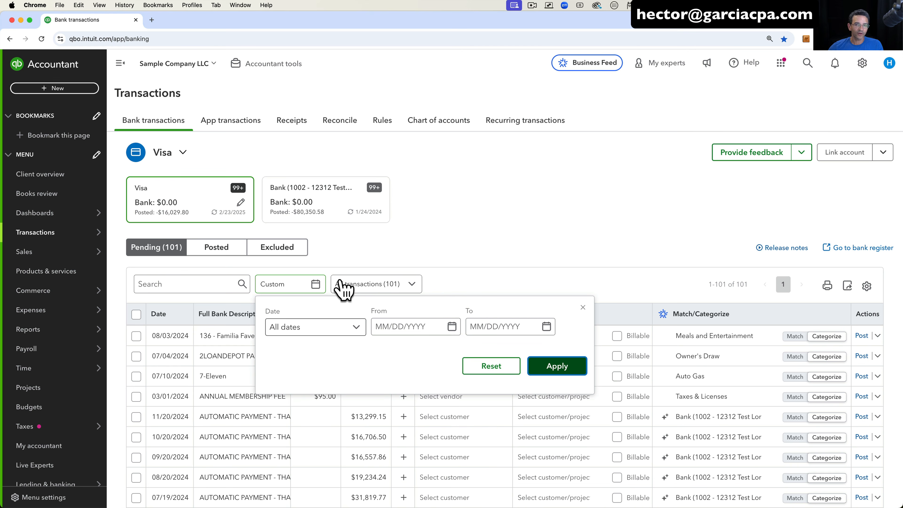
Filter the pending Visa transactions by Money in, and switch the filter to Money out.
click(412, 284)
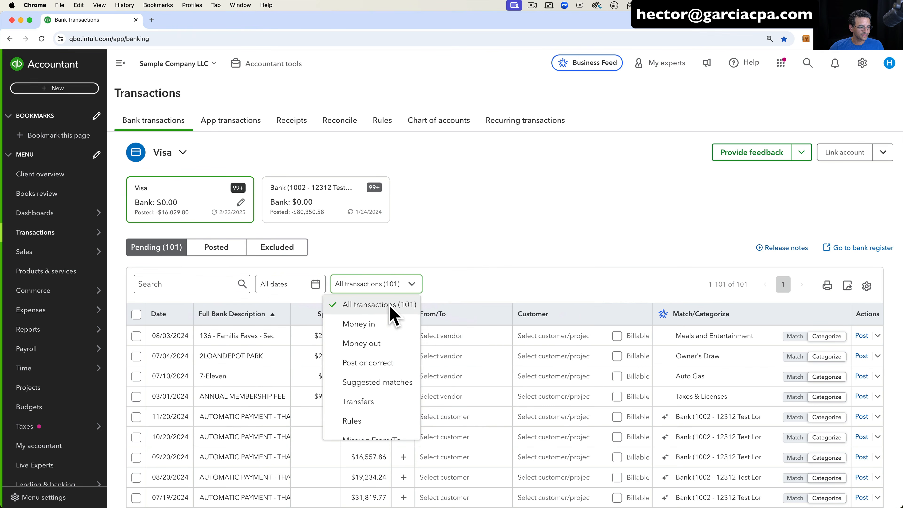
scroll(390, 306, down, 1)
scroll(391, 314, up, 1)
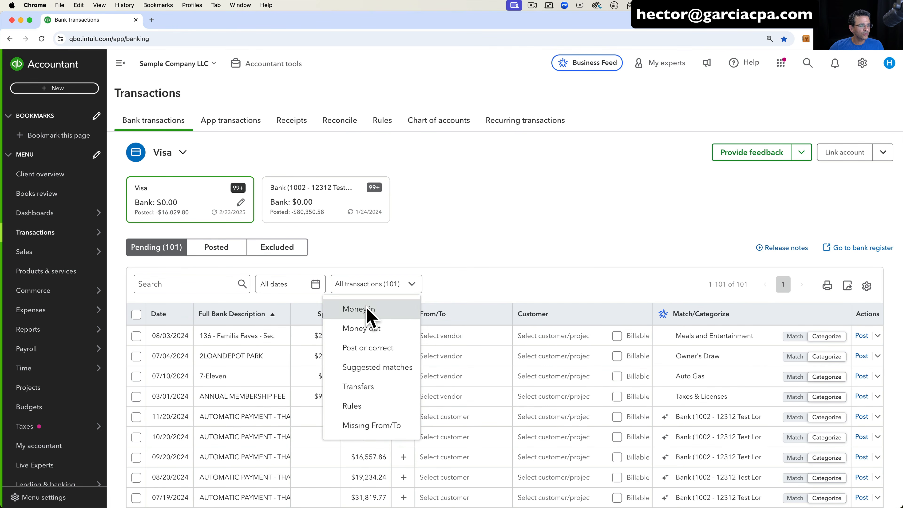
click(358, 308)
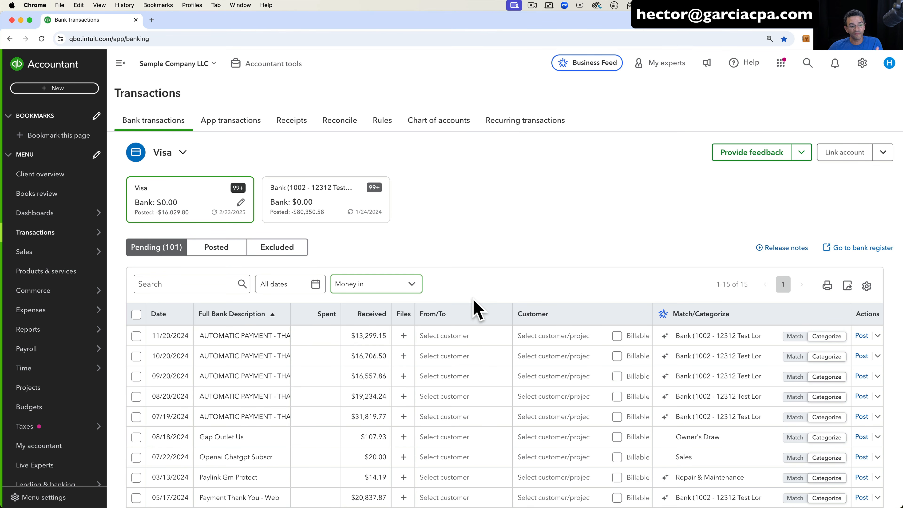
click(411, 284)
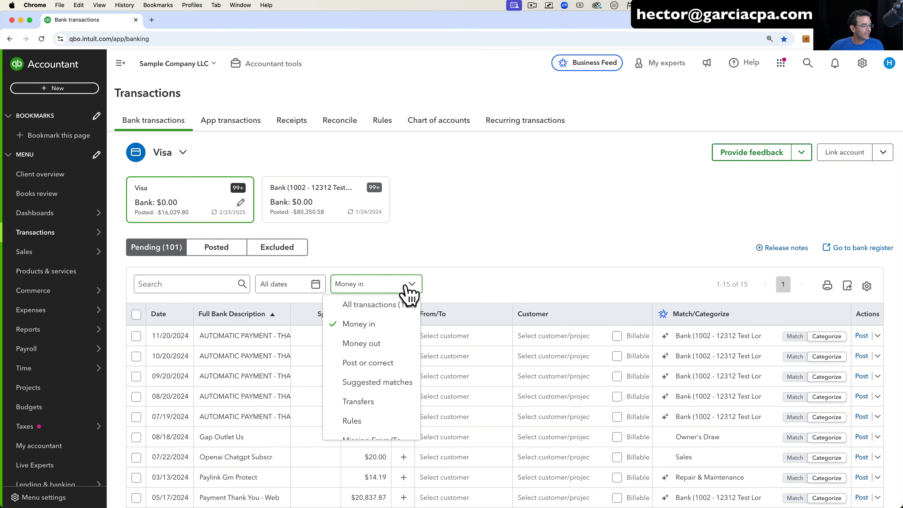
click(361, 344)
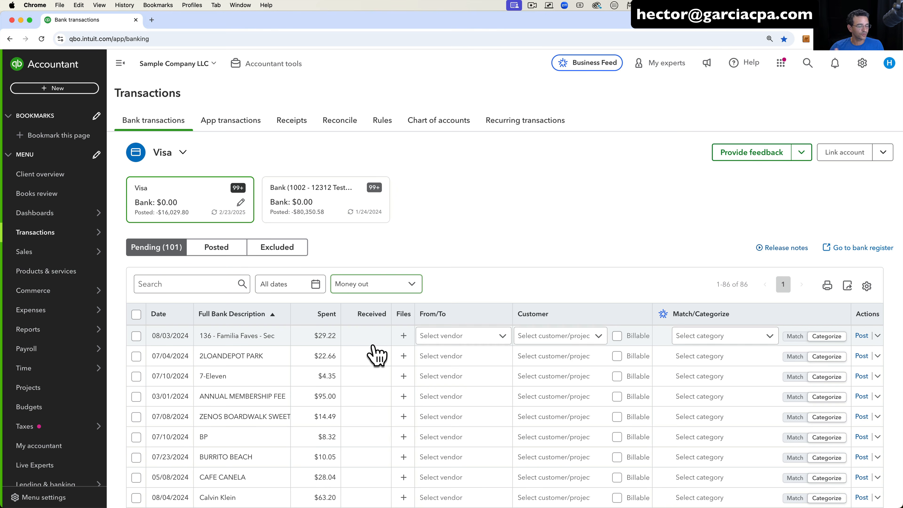
Filter the pending transactions by Post or correct, and switch the filter to Suggested matches.
click(390, 285)
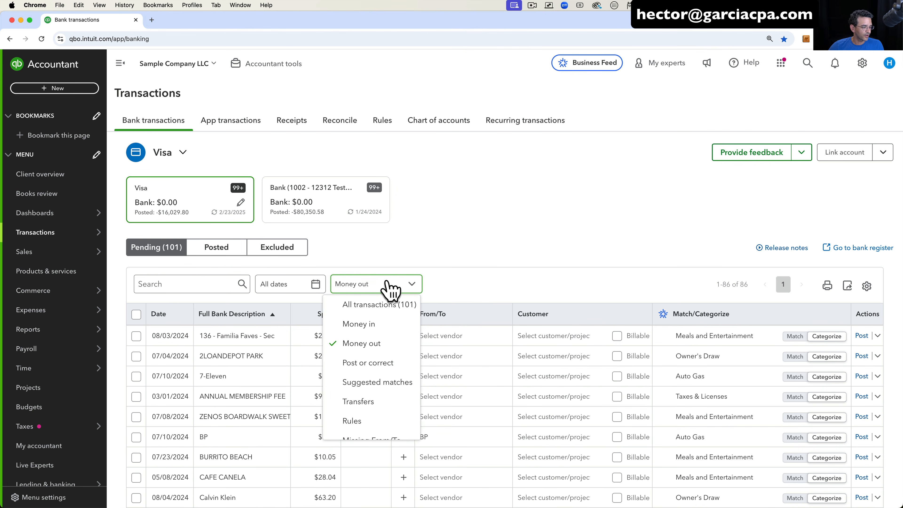
click(369, 363)
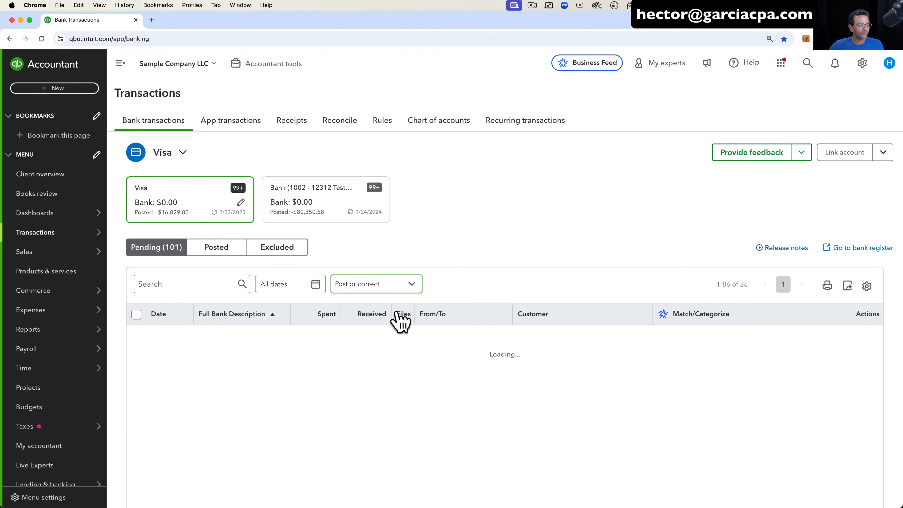
click(370, 284)
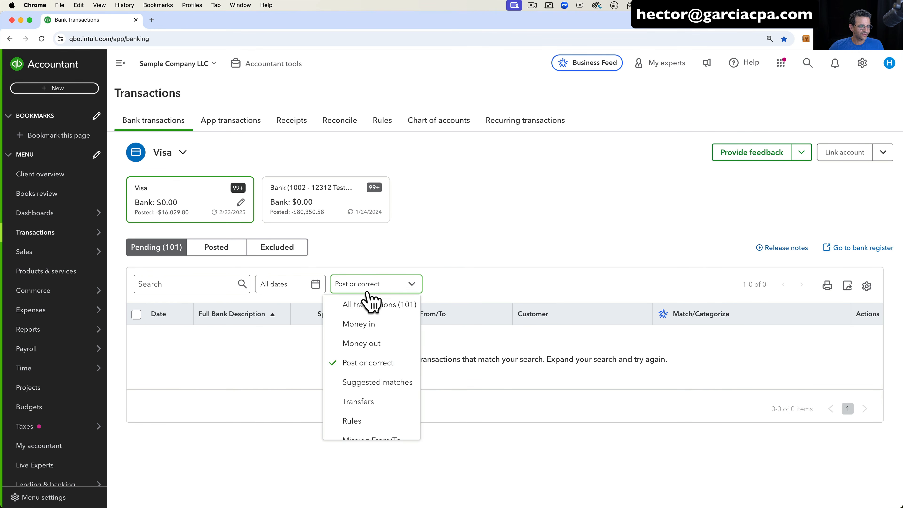
scroll(390, 366, down, 2)
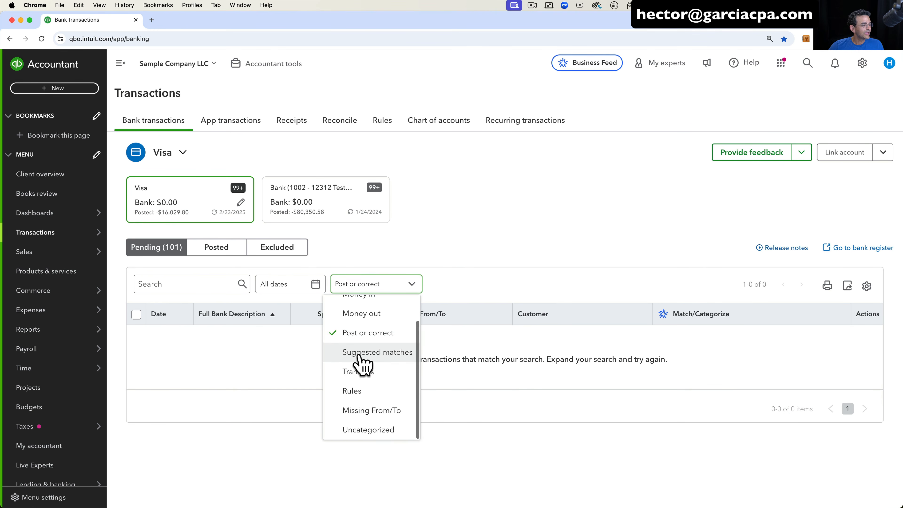
click(372, 353)
click(366, 287)
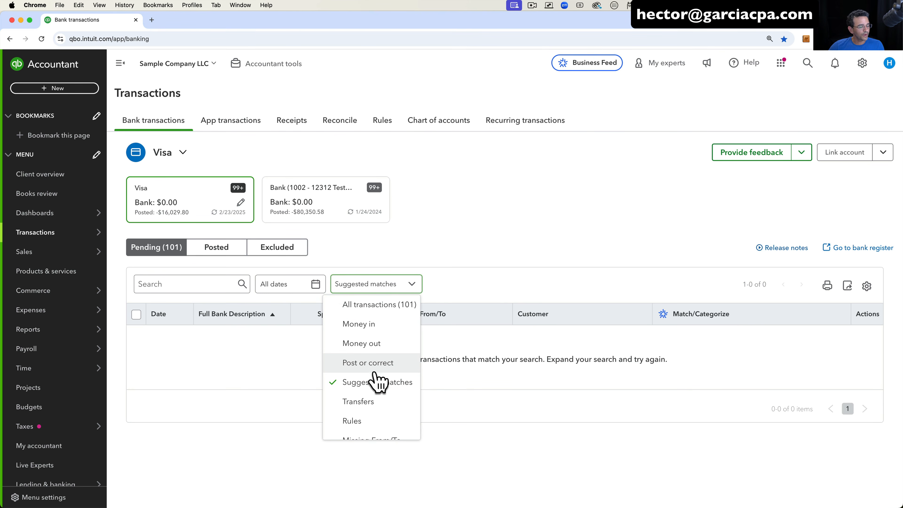
Review the transaction type filter options for the Posted transactions and return to the Pending list.
click(218, 249)
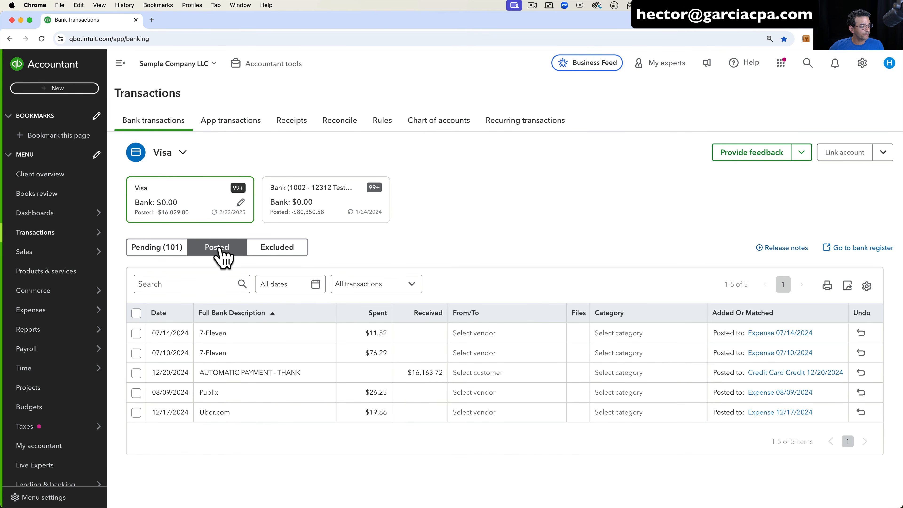
click(366, 286)
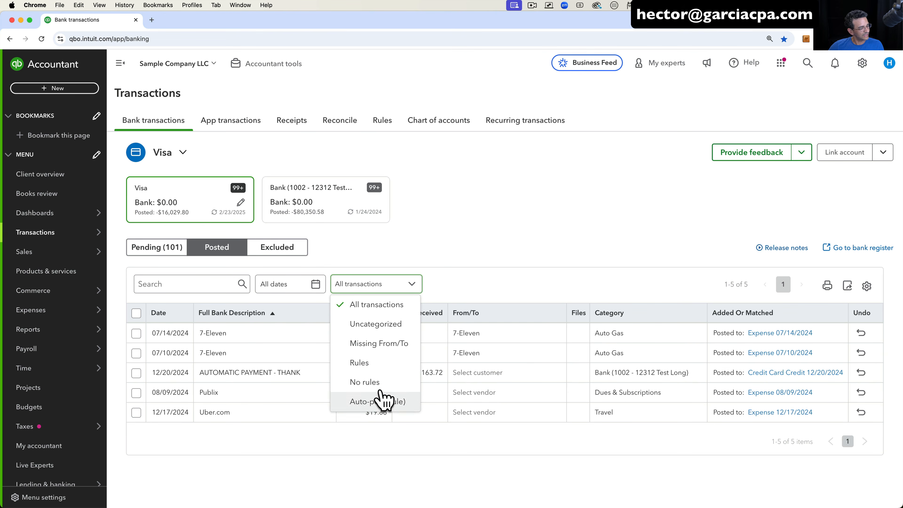
click(162, 252)
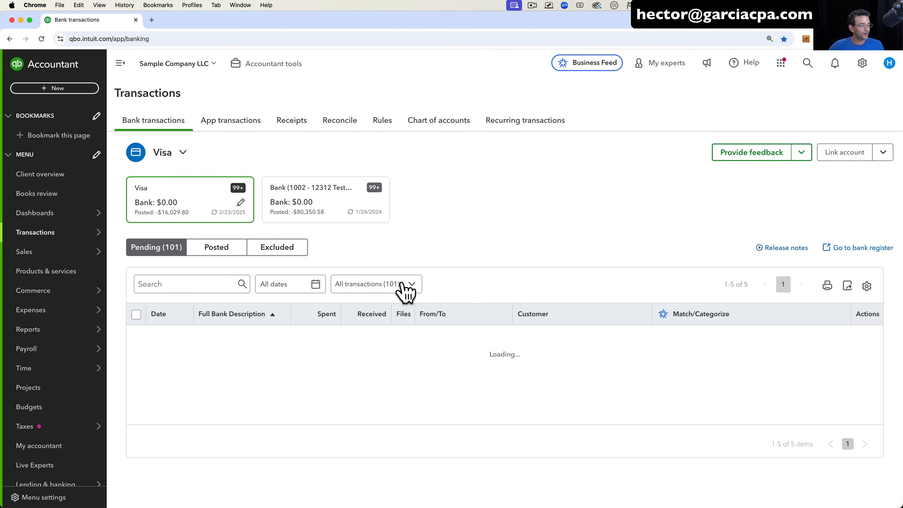
Filter the pending transactions by Transfers, and switch the filter to Rules.
click(412, 284)
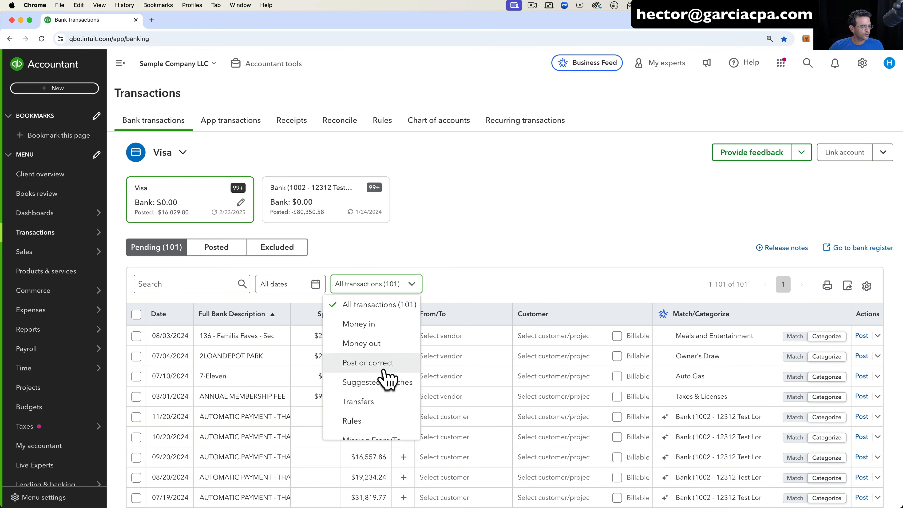
scroll(387, 391, down, 2)
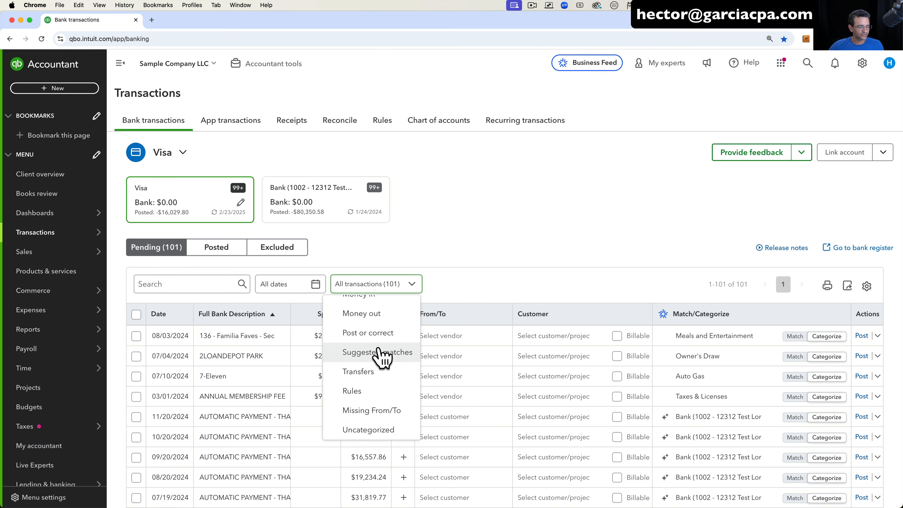
click(373, 371)
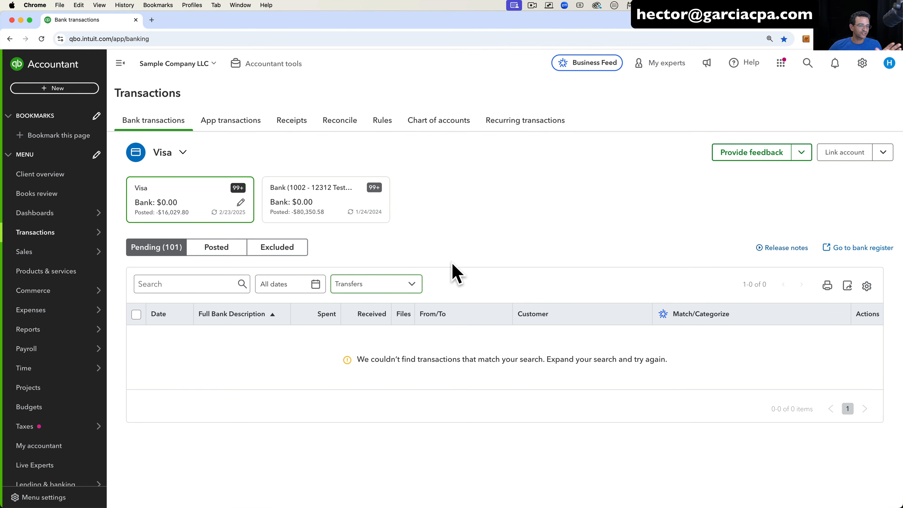
click(405, 286)
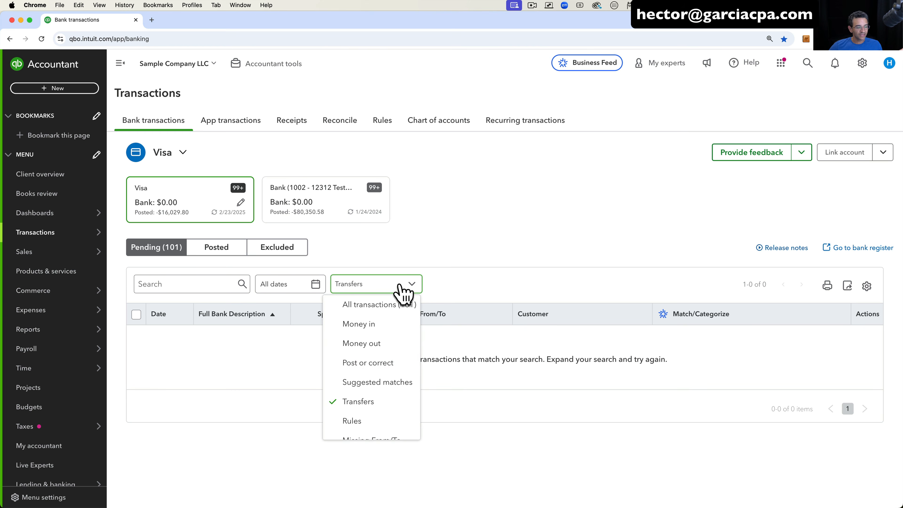
scroll(397, 373, down, 1)
click(371, 391)
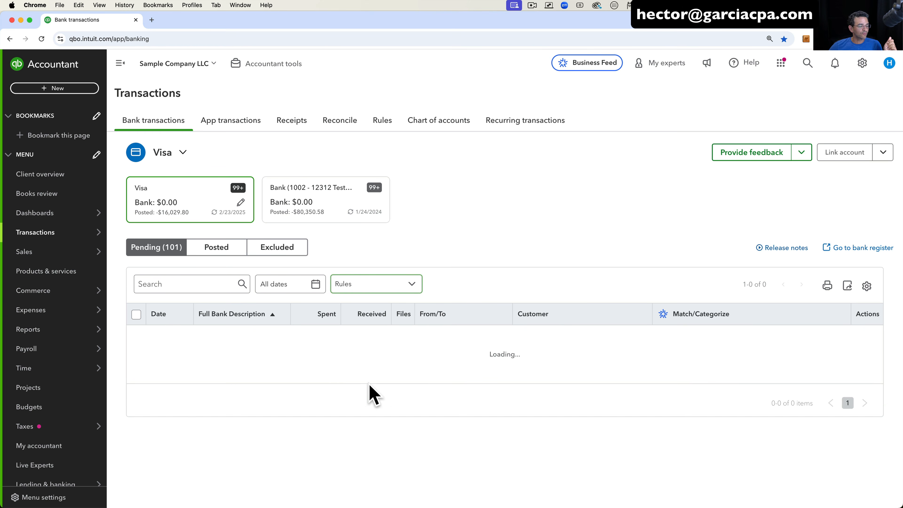
Filter the pending transactions by Missing From/To, and switch the filter to Uncategorized.
click(405, 290)
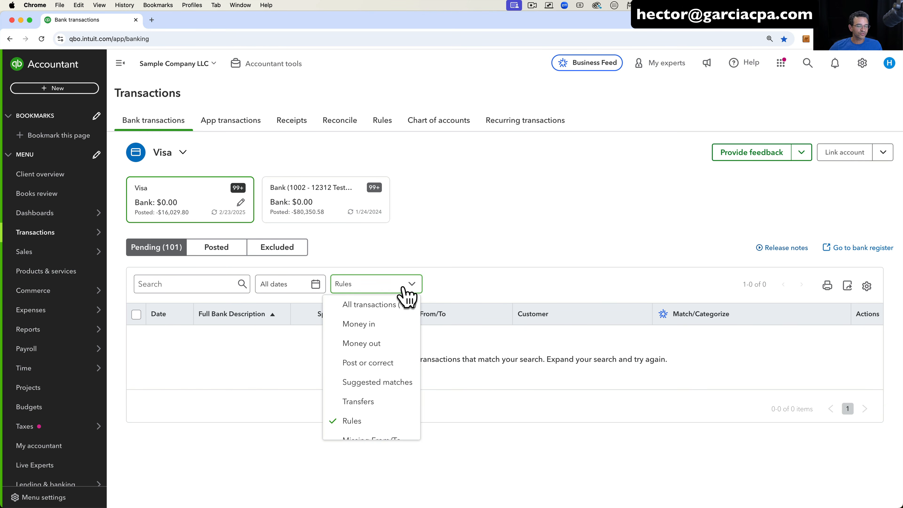
scroll(372, 427, down, 2)
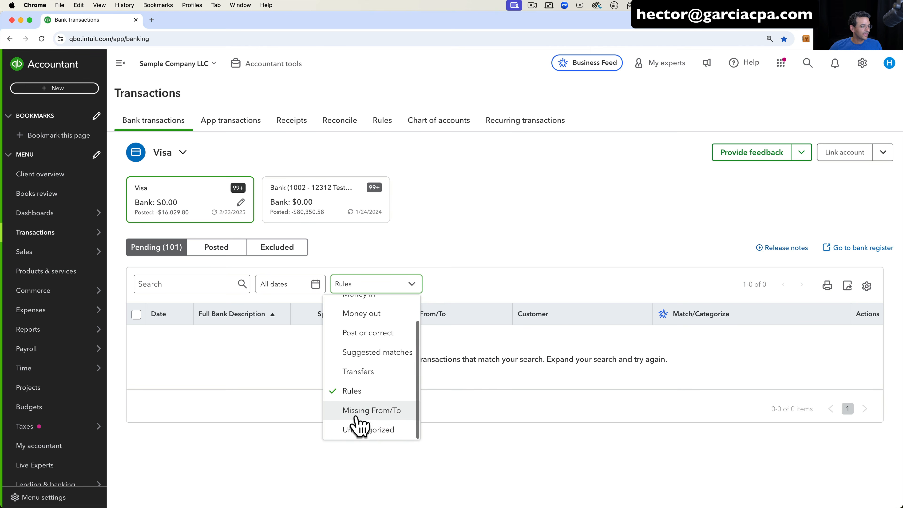
click(377, 410)
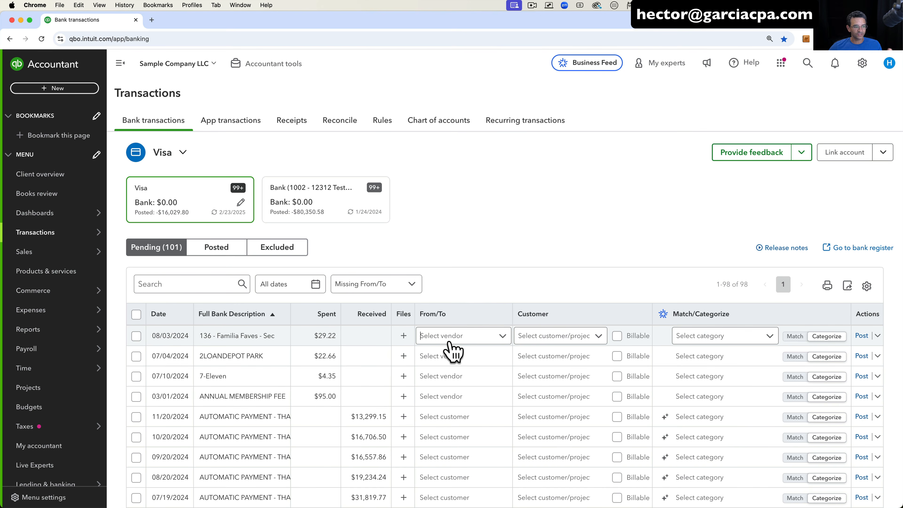
click(405, 286)
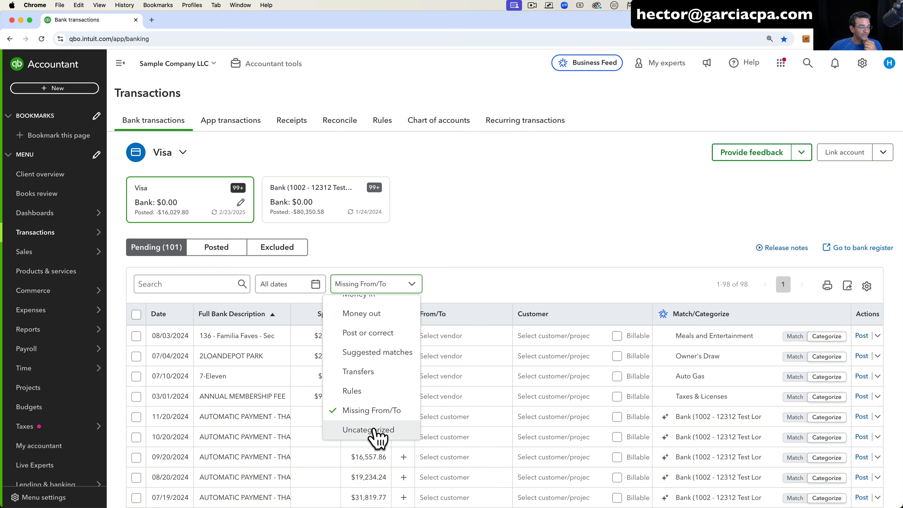
click(378, 432)
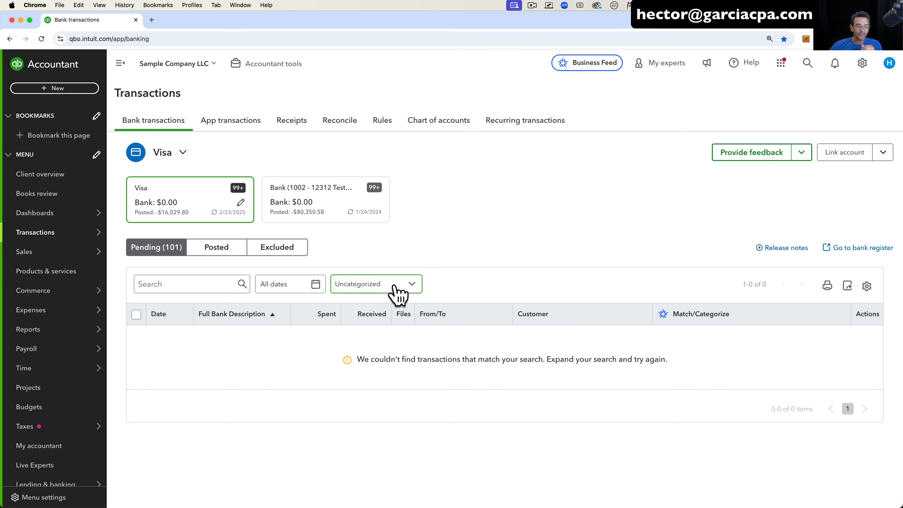
Set the transaction type filter of the pending list back to All transactions.
click(372, 288)
scroll(373, 336, up, 2)
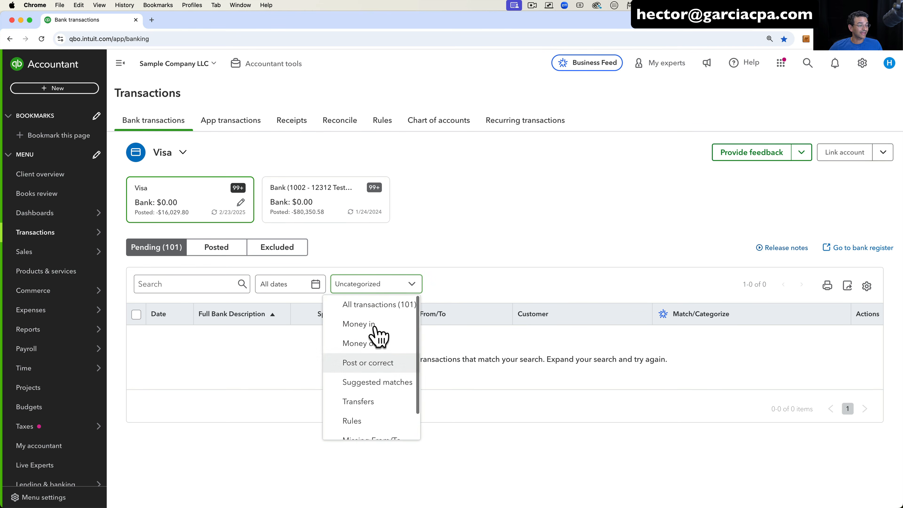
click(369, 308)
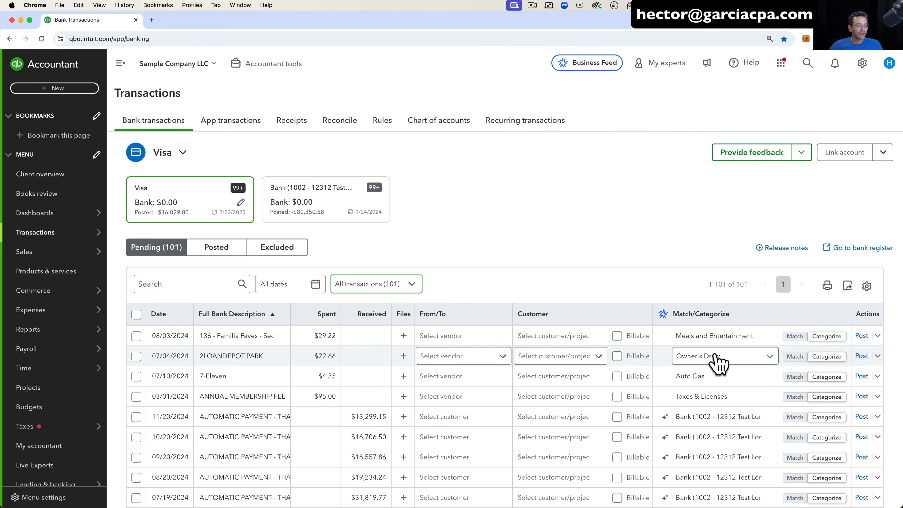
Examine the suggested categories and the sparkle markers in the Match/Categorize column of the pending transactions.
scroll(710, 422, down, 3)
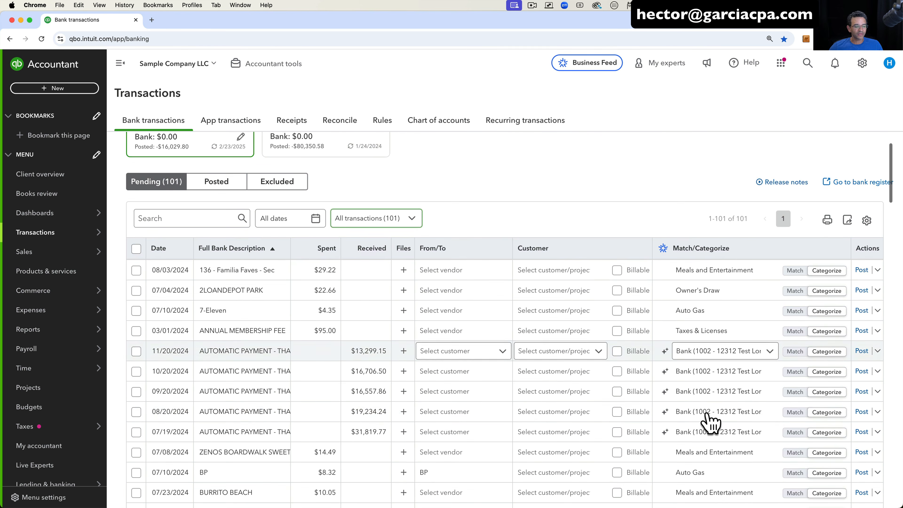
scroll(709, 421, down, 1)
scroll(710, 371, down, 3)
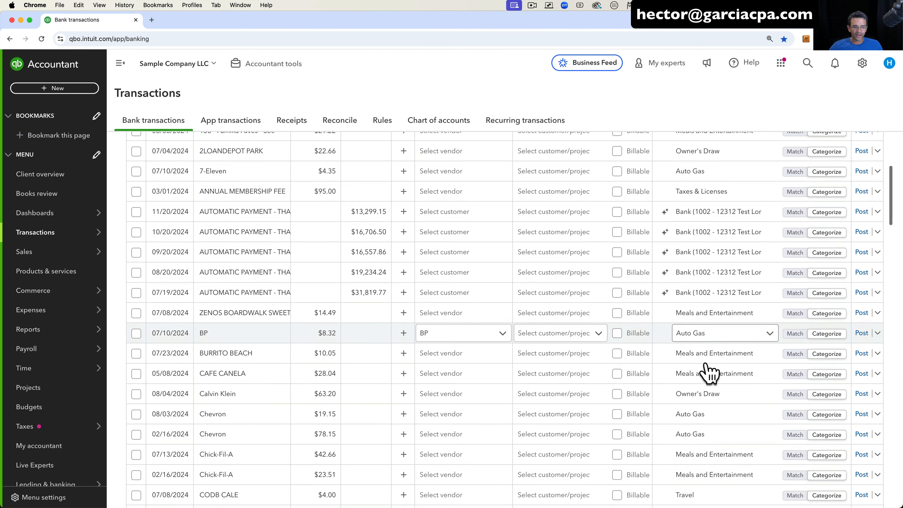
scroll(708, 370, down, 5)
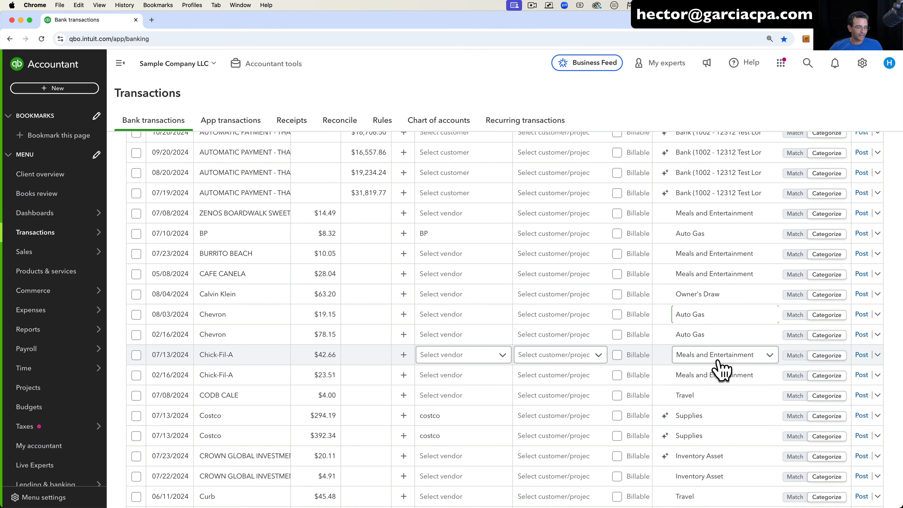
scroll(717, 274, up, 10)
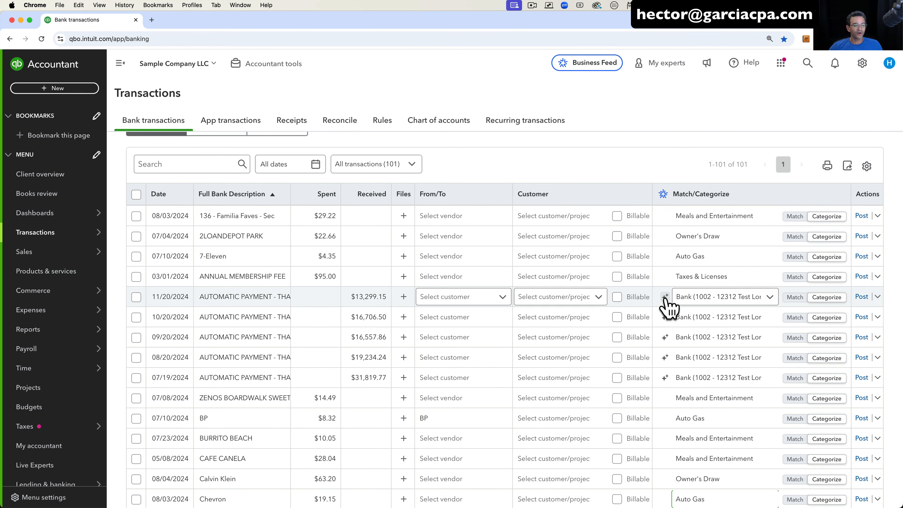
scroll(675, 338, down, 8)
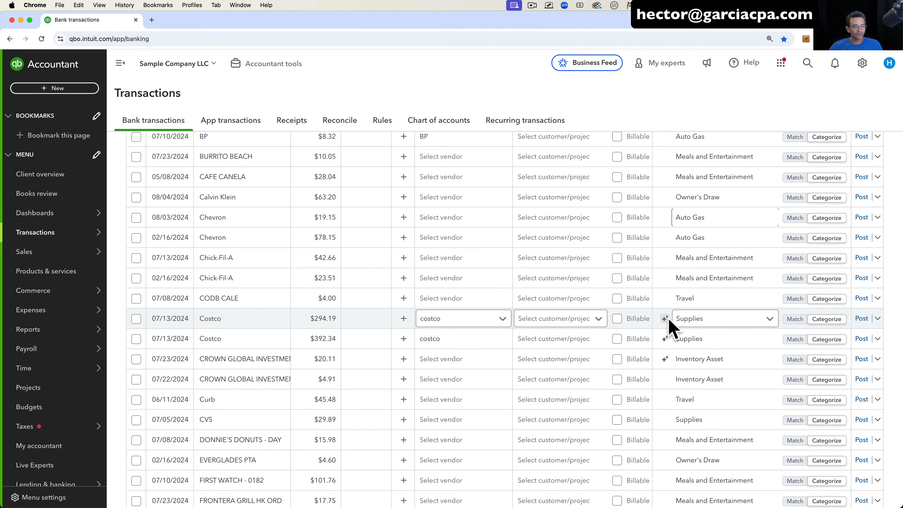
scroll(668, 318, up, 12)
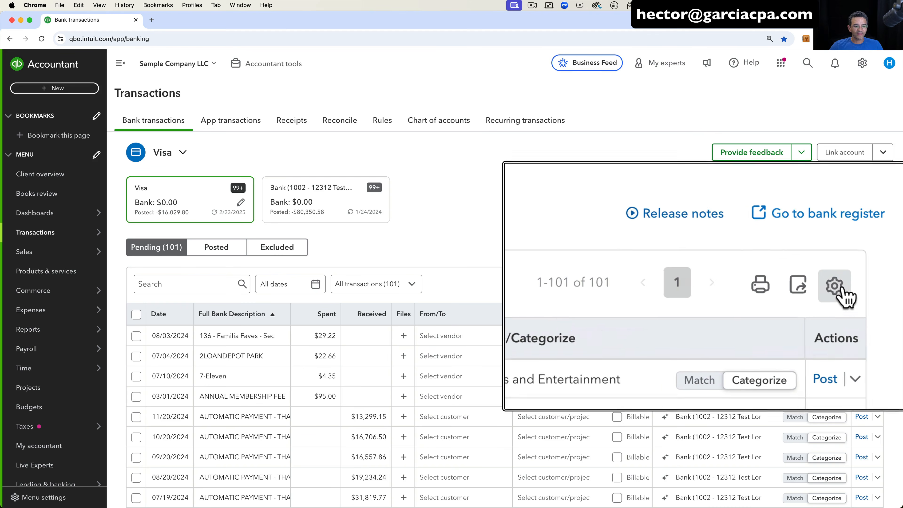
Hide the Files column in the settings of the pending transactions table.
click(865, 285)
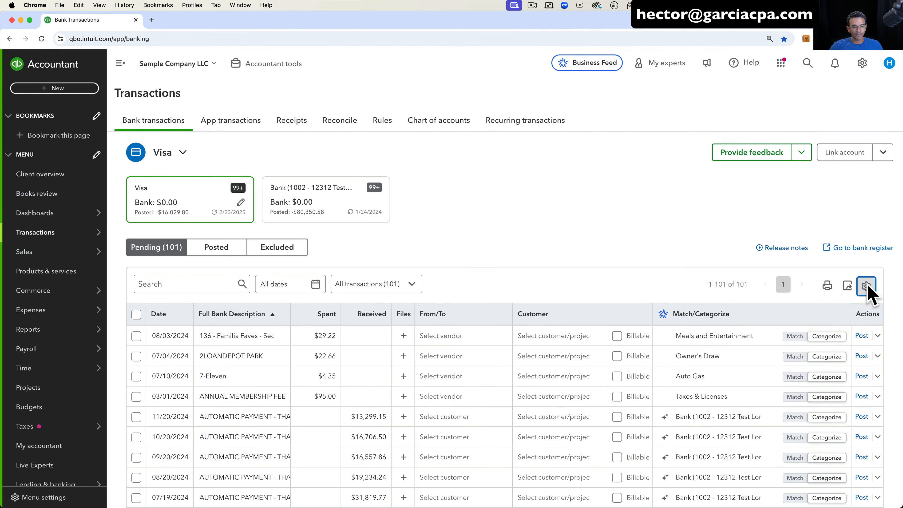
scroll(807, 352, down, 5)
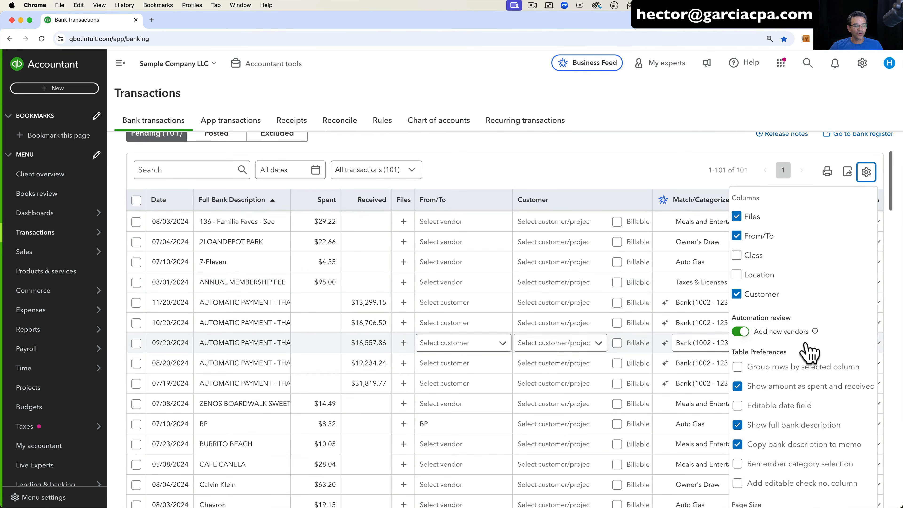
scroll(748, 355, up, 1)
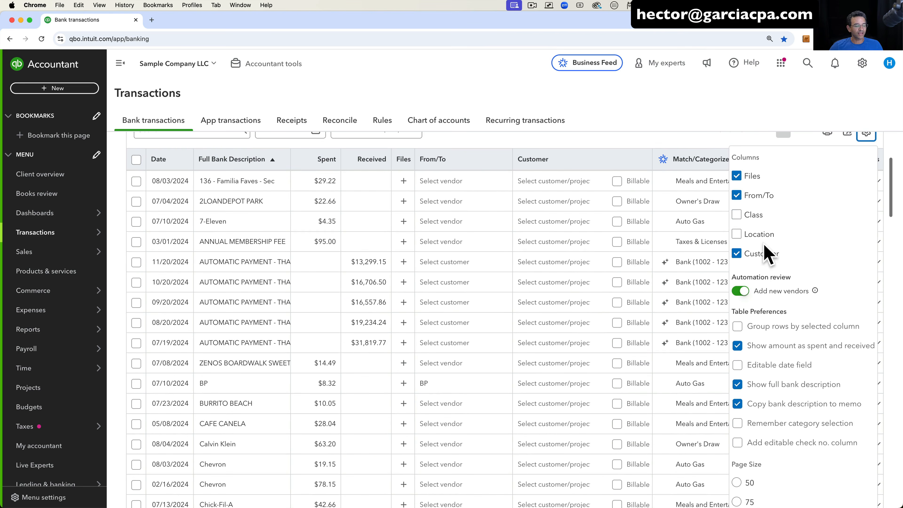
click(737, 176)
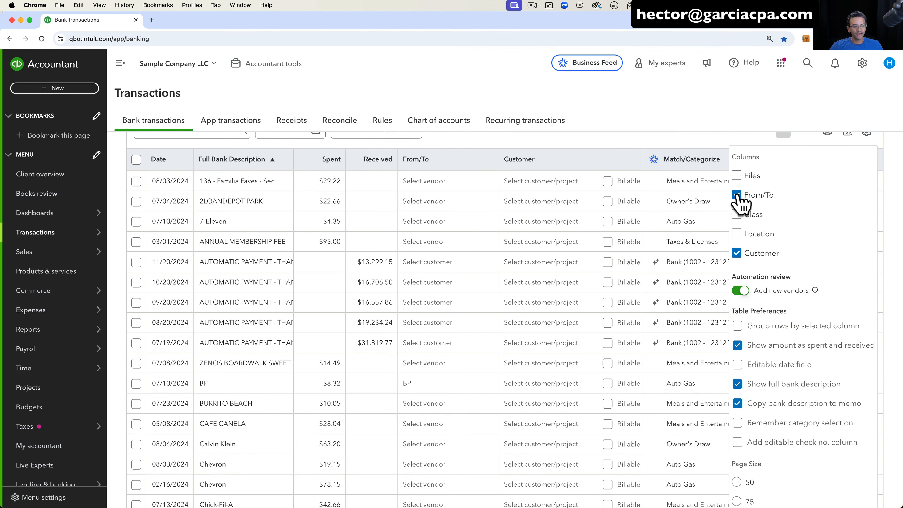
Hide the From/To and Customer columns, and turn off Add new vendors and Show amount as spent and received.
click(736, 253)
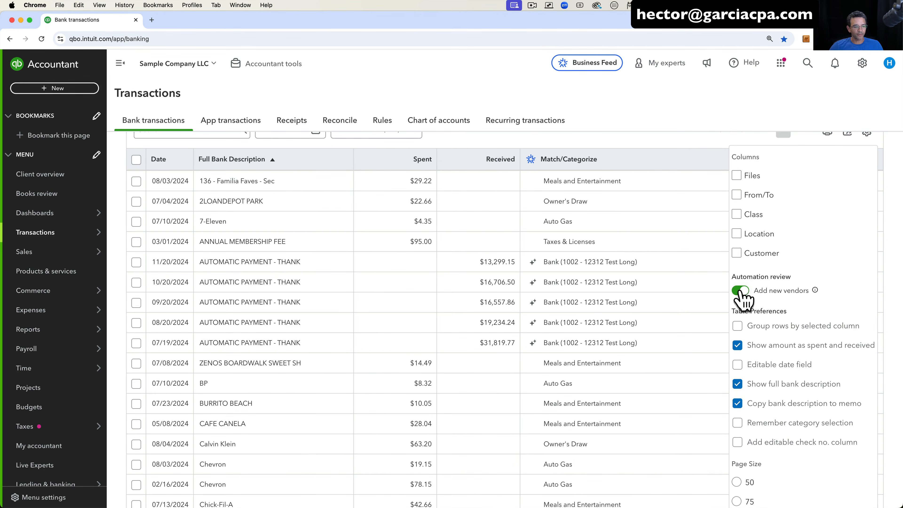
click(739, 290)
click(737, 345)
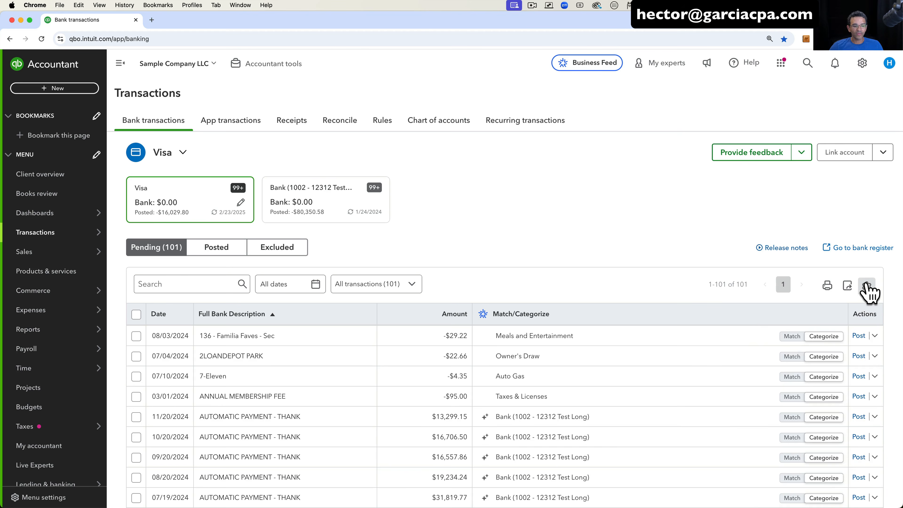
Turn off Show full bank description and Copy bank description to memo in the table preferences of the pending transactions.
click(866, 286)
scroll(746, 393, down, 3)
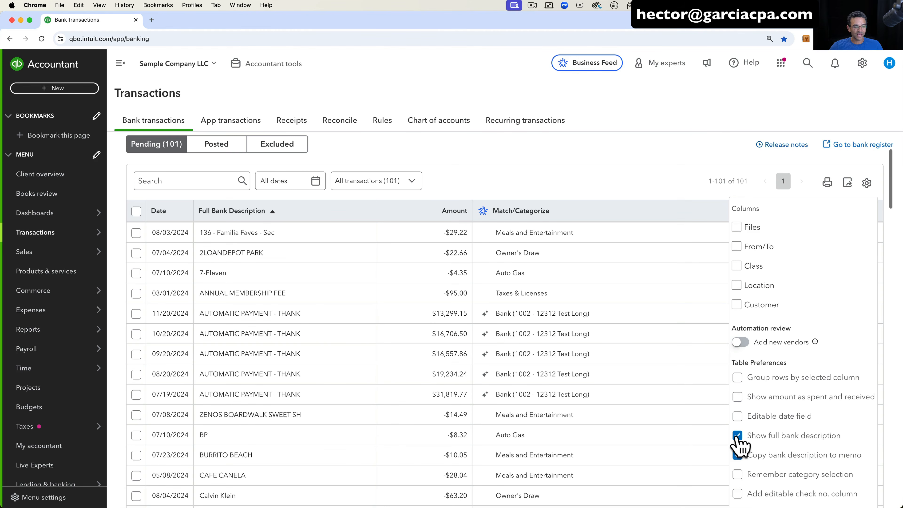
click(737, 435)
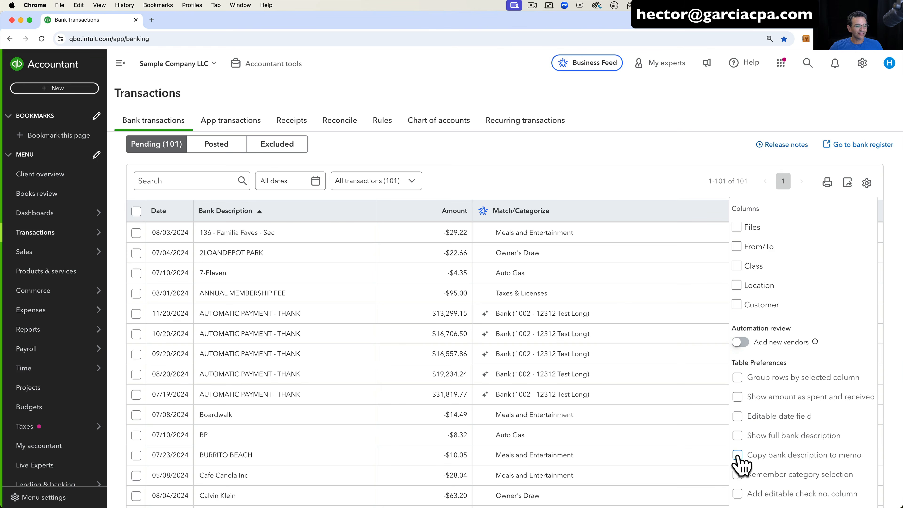
click(661, 182)
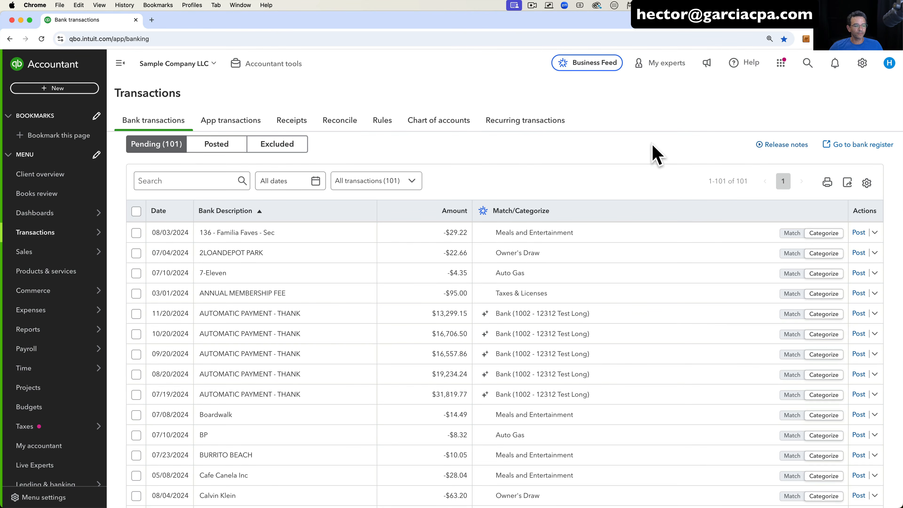
Examine the category choices, the Match/Categorize switch and the additional actions of the 136 - Familia Faves - Sec transaction.
scroll(641, 195, up, 2)
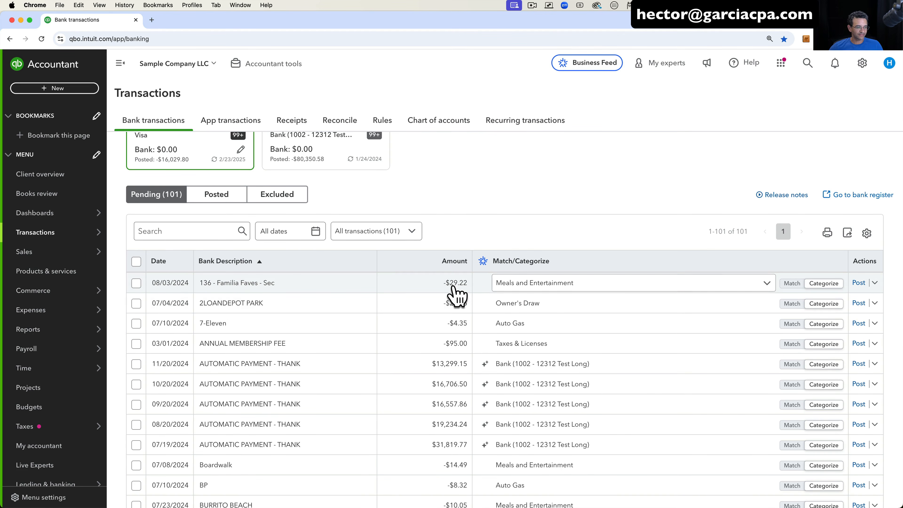
click(591, 284)
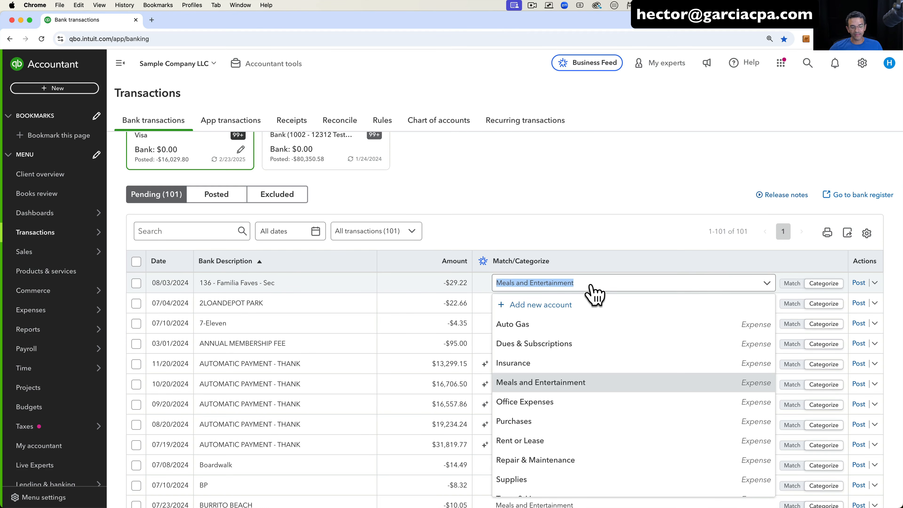
click(591, 285)
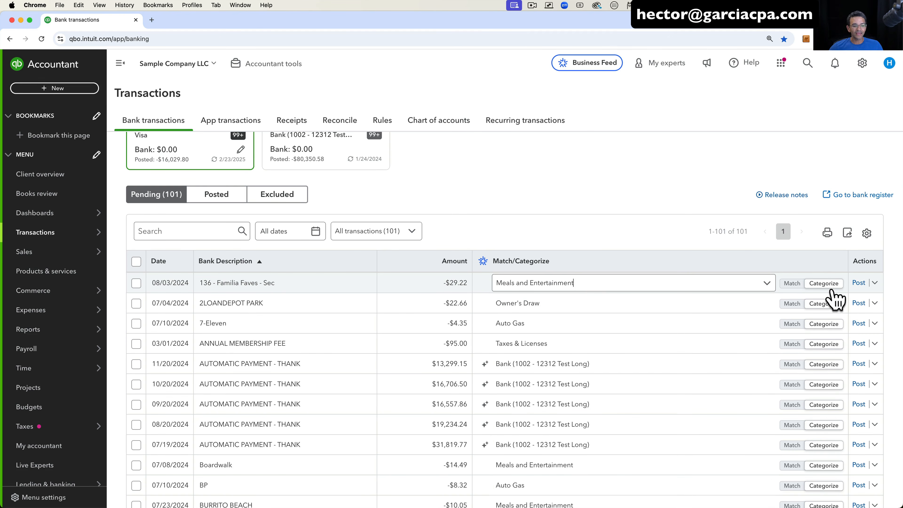
scroll(830, 284, up, 3)
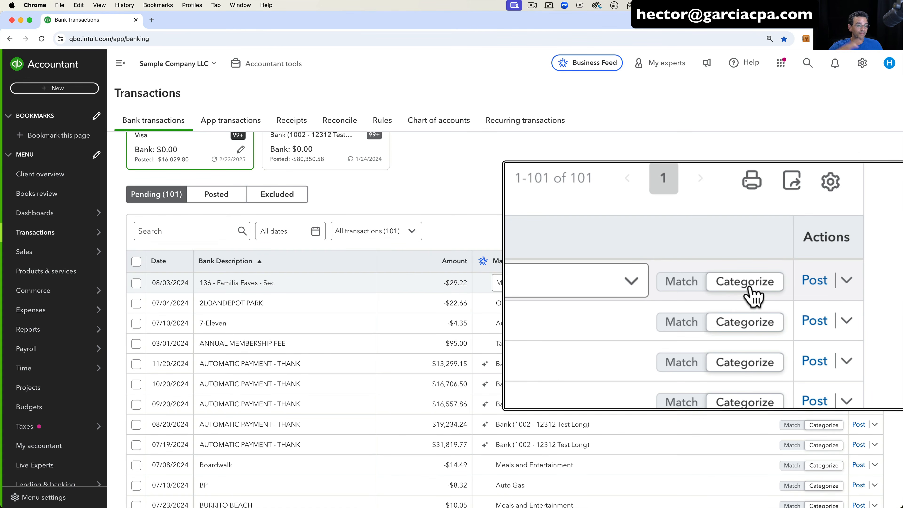
scroll(825, 287, down, 3)
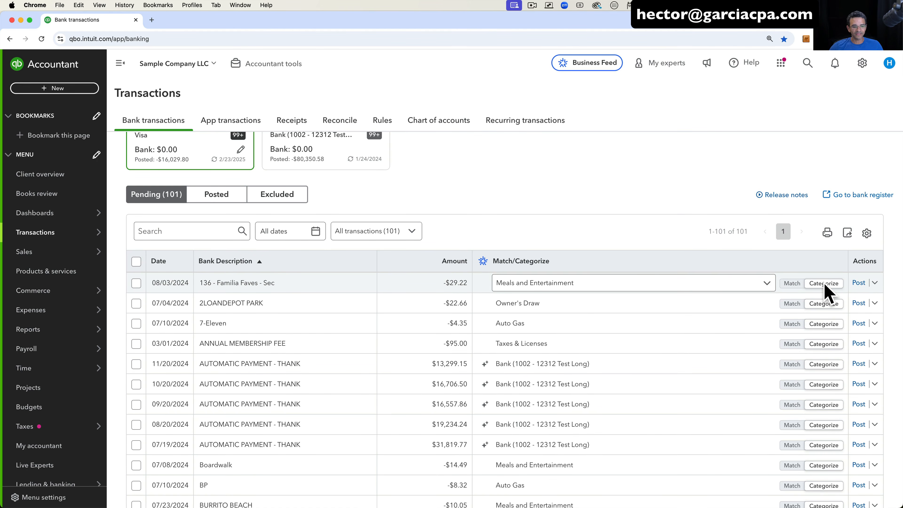
scroll(823, 284, up, 3)
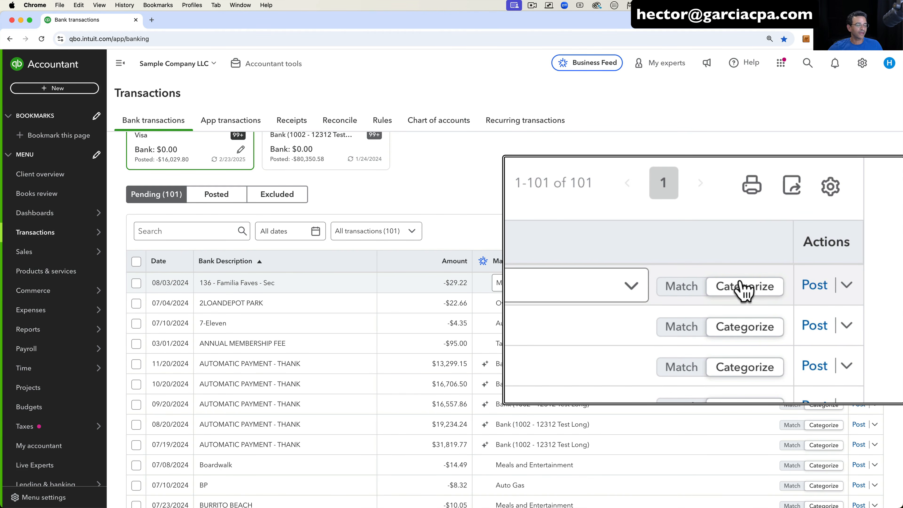
scroll(820, 284, down, 3)
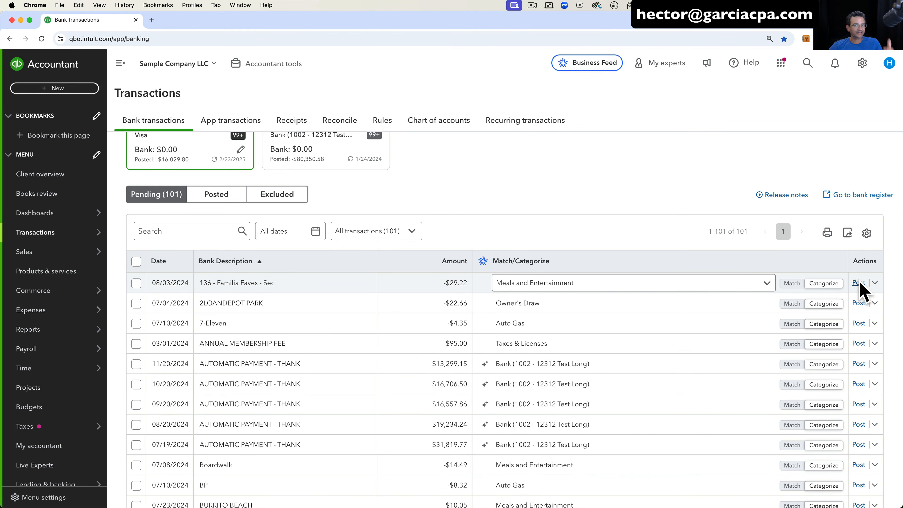
scroll(877, 284, up, 3)
scroll(877, 283, down, 3)
click(876, 283)
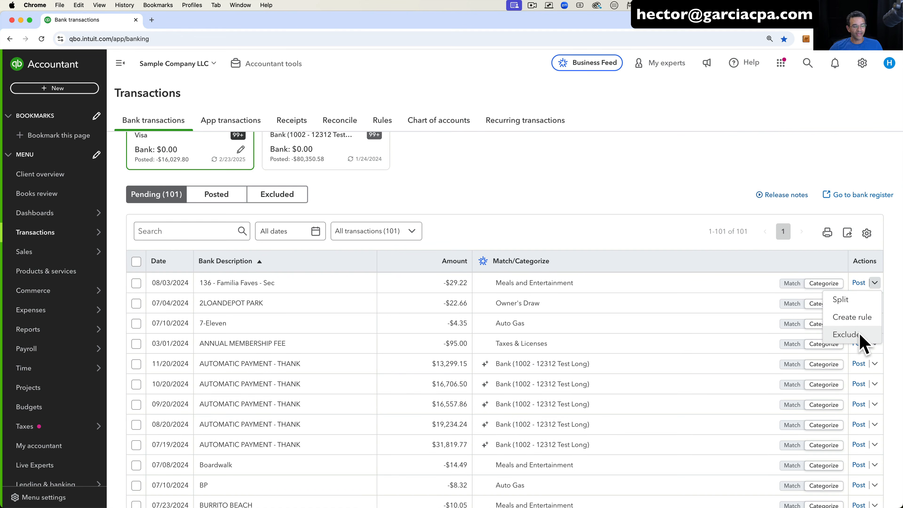
click(668, 160)
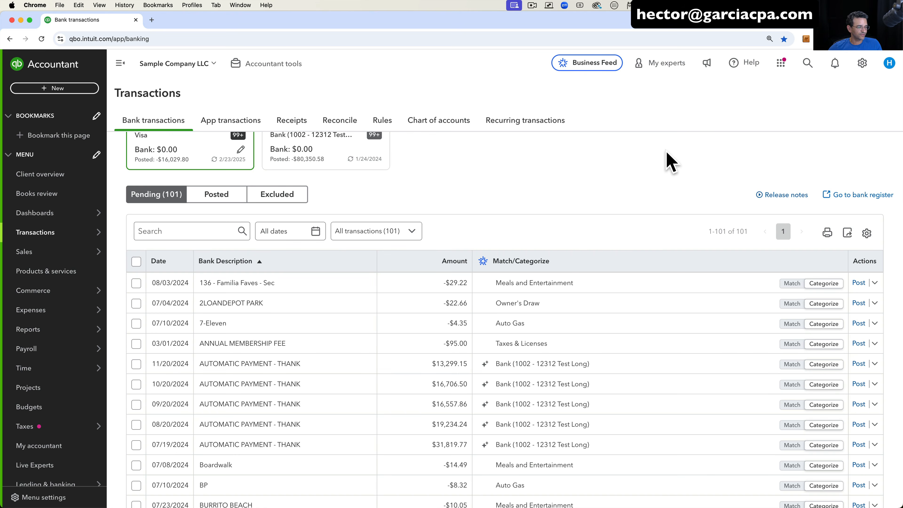
Expand the 136 - Familia Faves - Sec transaction and review its transaction type, vendor, class, location and customer/project fields.
click(237, 286)
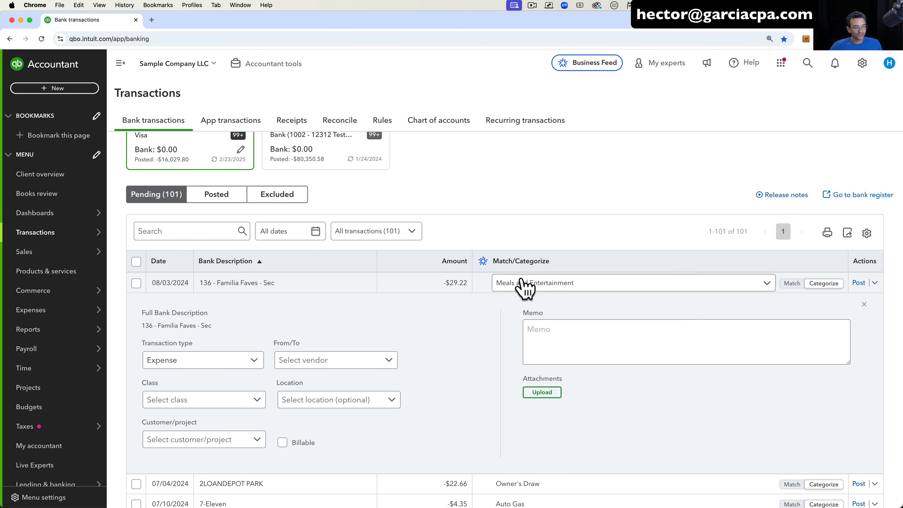
click(633, 345)
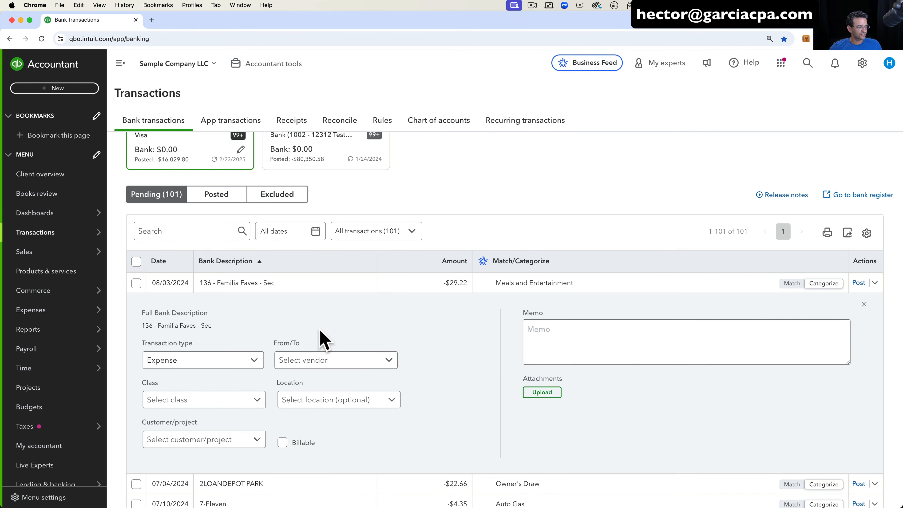
click(223, 361)
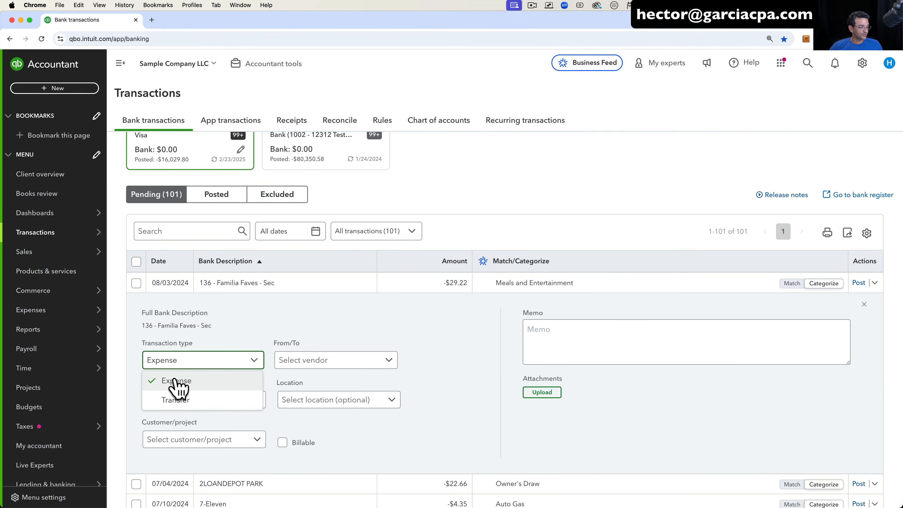
click(322, 363)
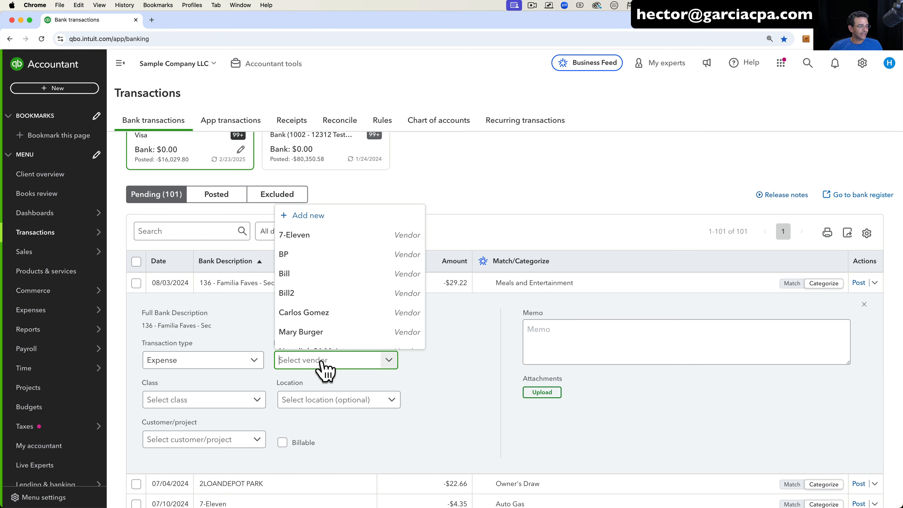
click(322, 362)
click(199, 401)
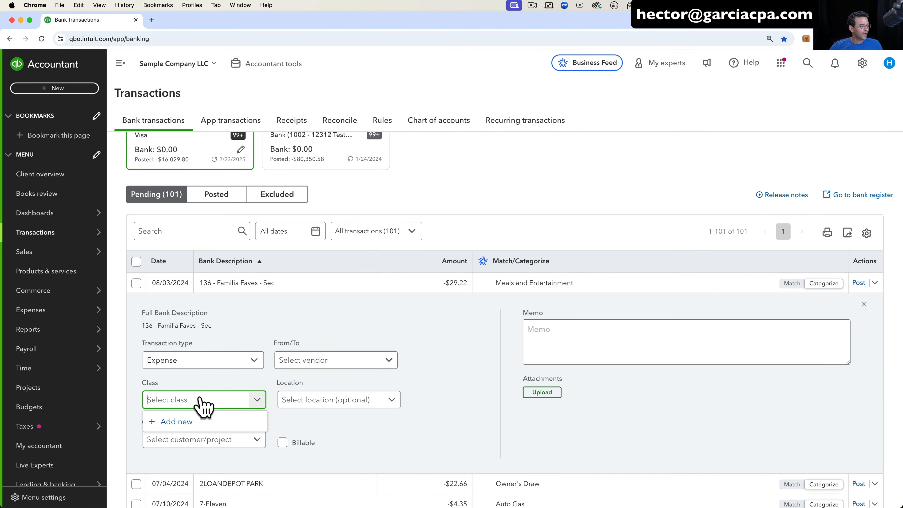
click(314, 409)
click(198, 440)
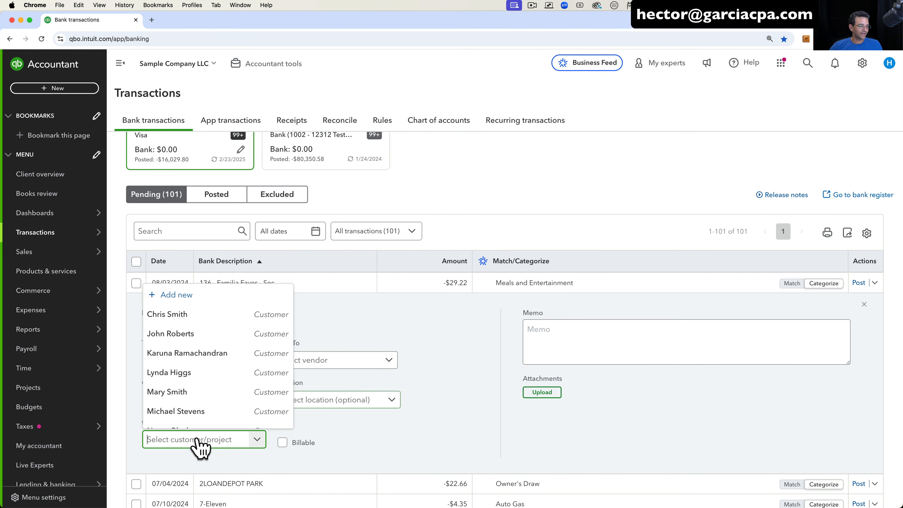
click(382, 439)
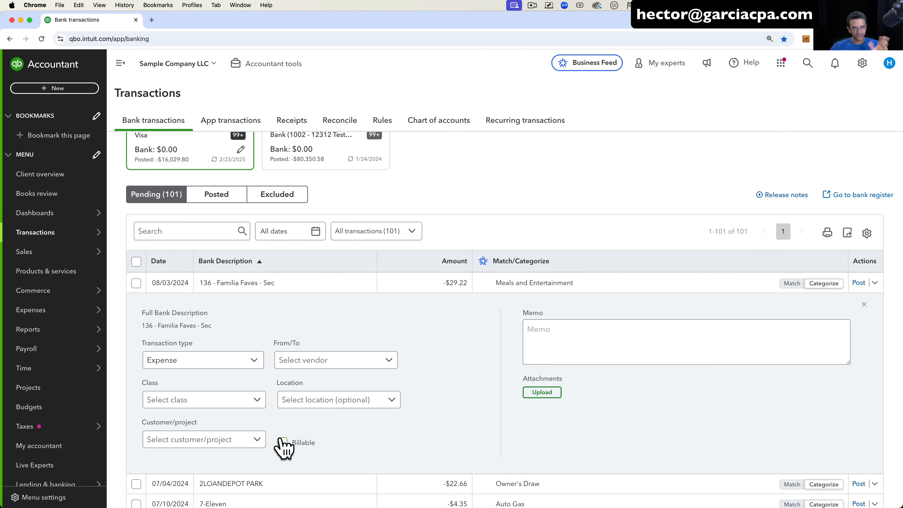
Attach the file qbo custom fields.png from the Desktop to the expanded transaction.
click(546, 394)
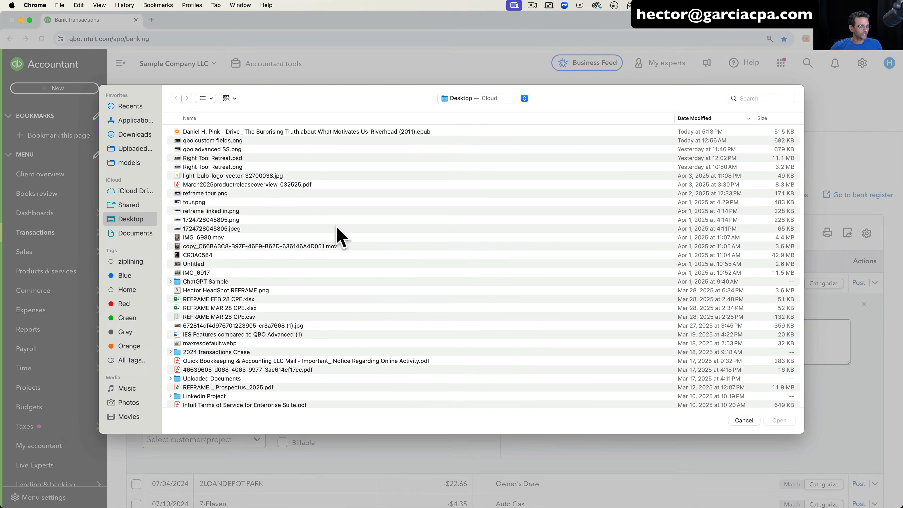
double_click(220, 142)
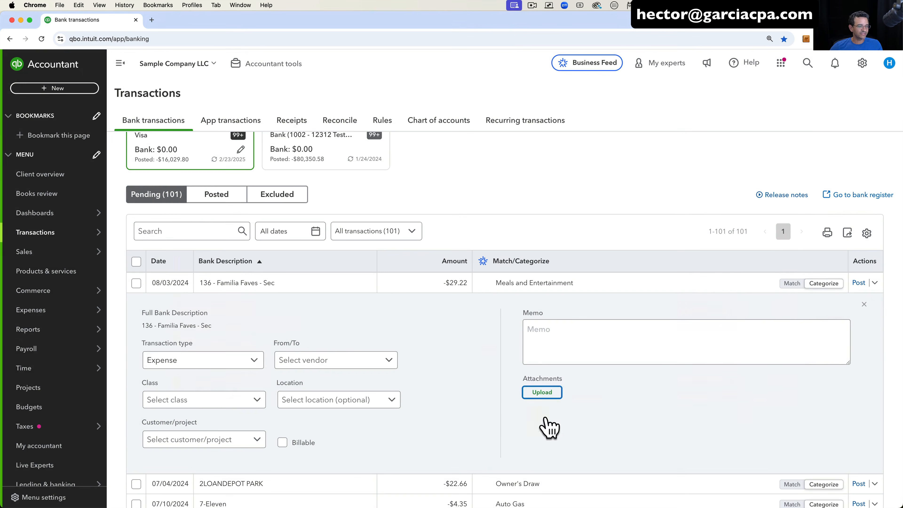
click(560, 333)
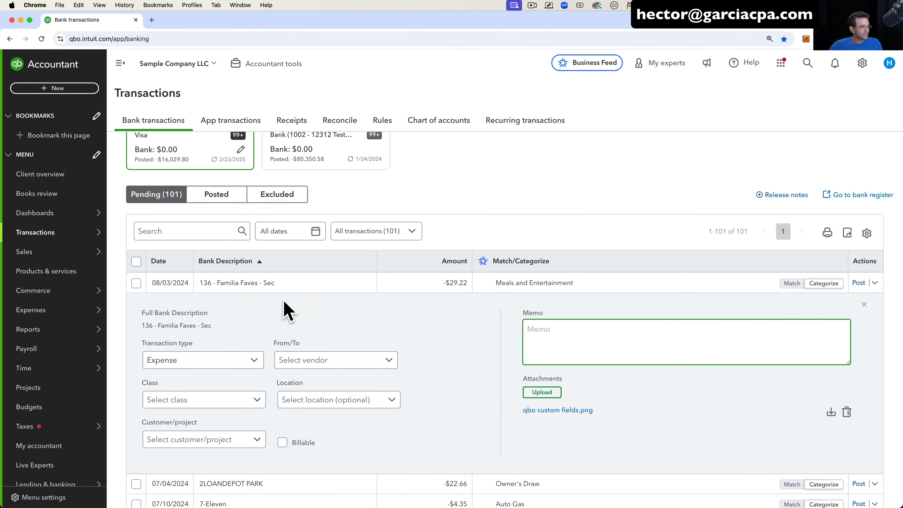
Add Family Save as a new contact of type Vendor from the transaction's From/To field and save it.
click(303, 363)
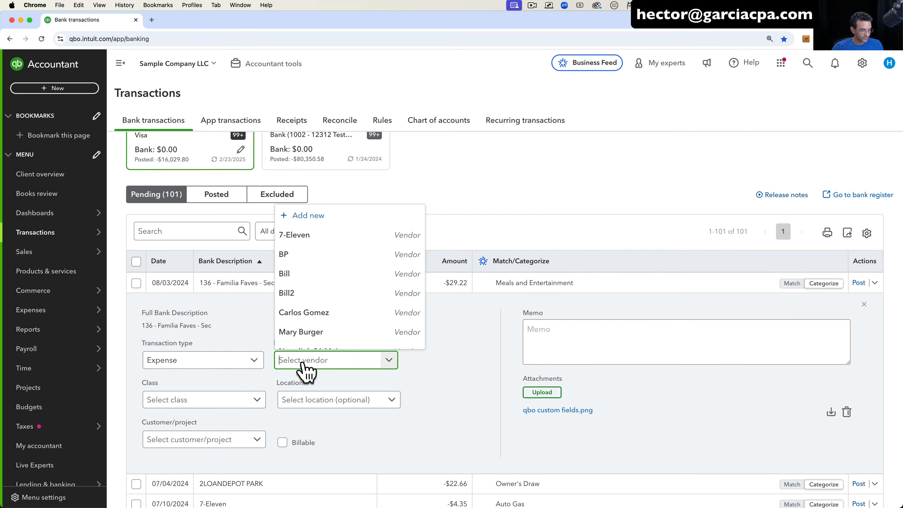
text(Family Save)
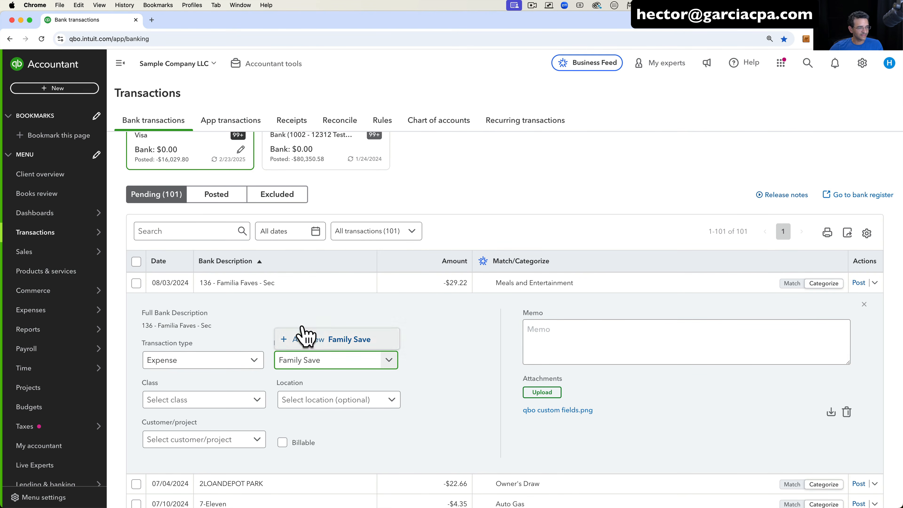
click(317, 342)
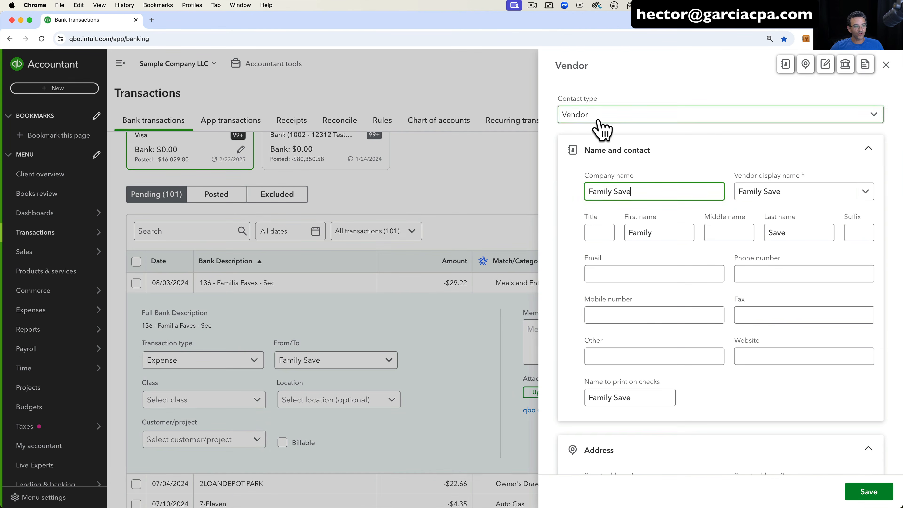
click(599, 119)
click(597, 167)
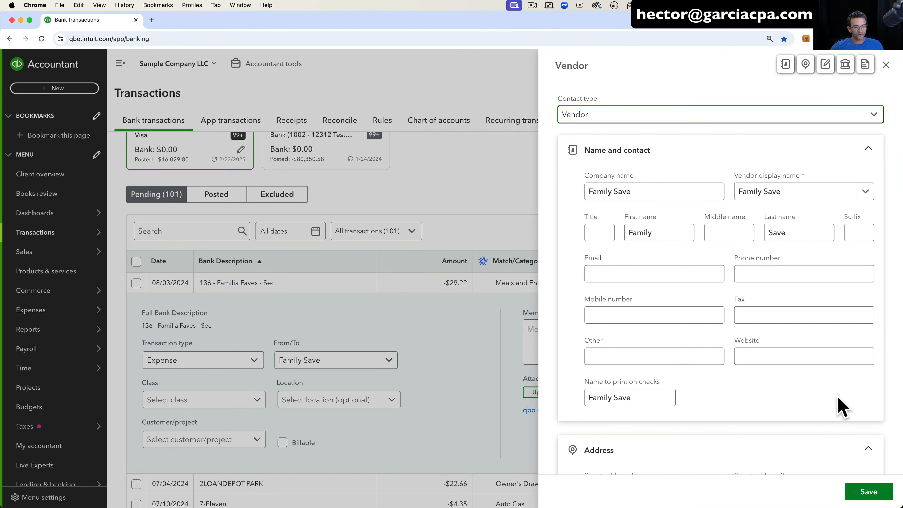
click(870, 491)
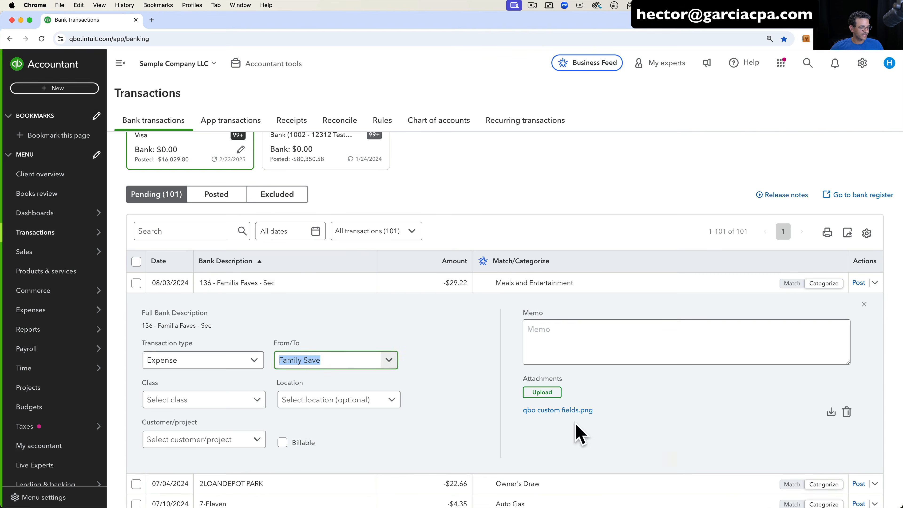
Select Expense as the transaction type and Meals and Entertainment as the category of the expanded transaction.
click(176, 364)
click(183, 382)
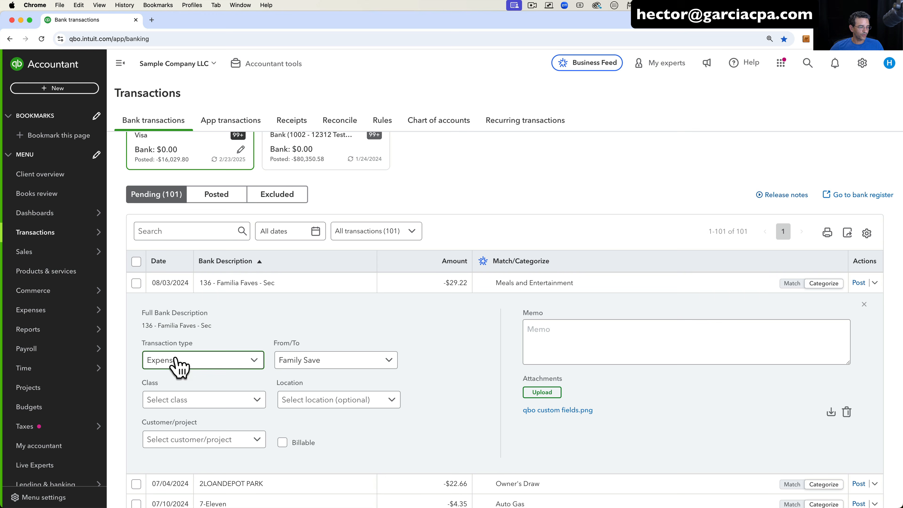
click(535, 285)
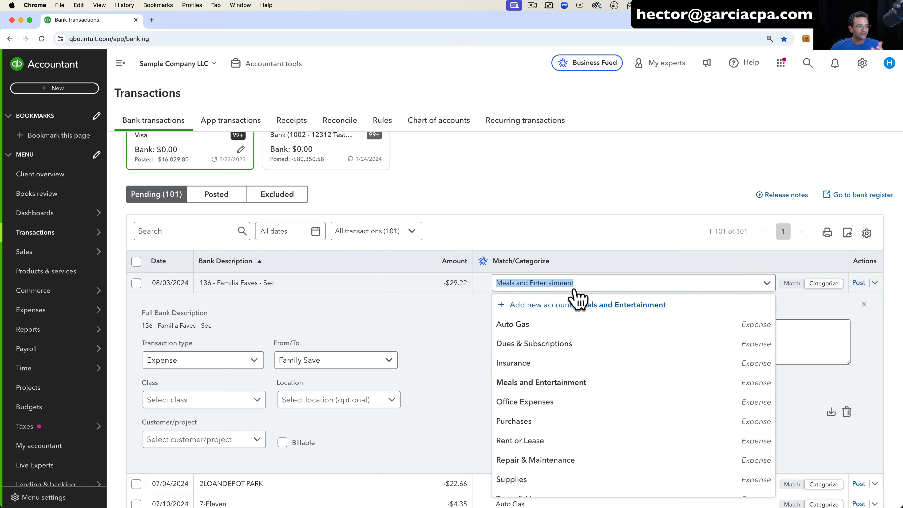
text(meals)
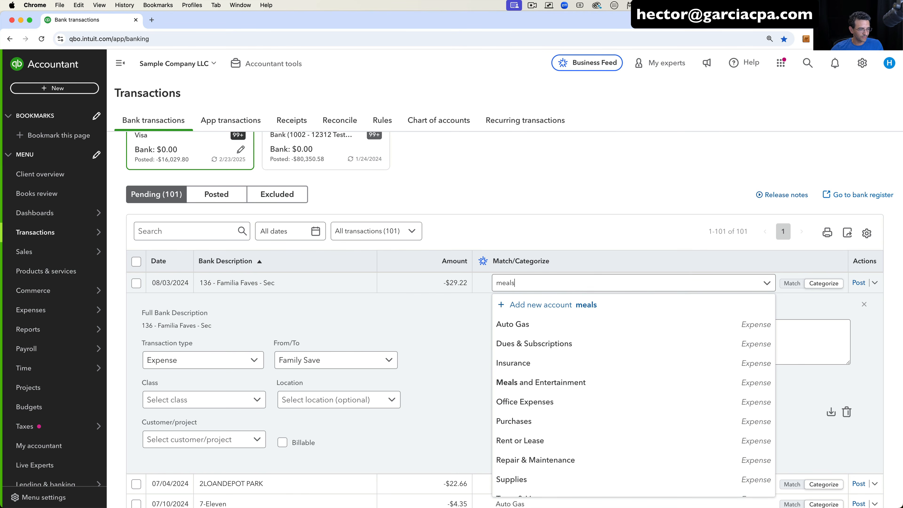
click(576, 326)
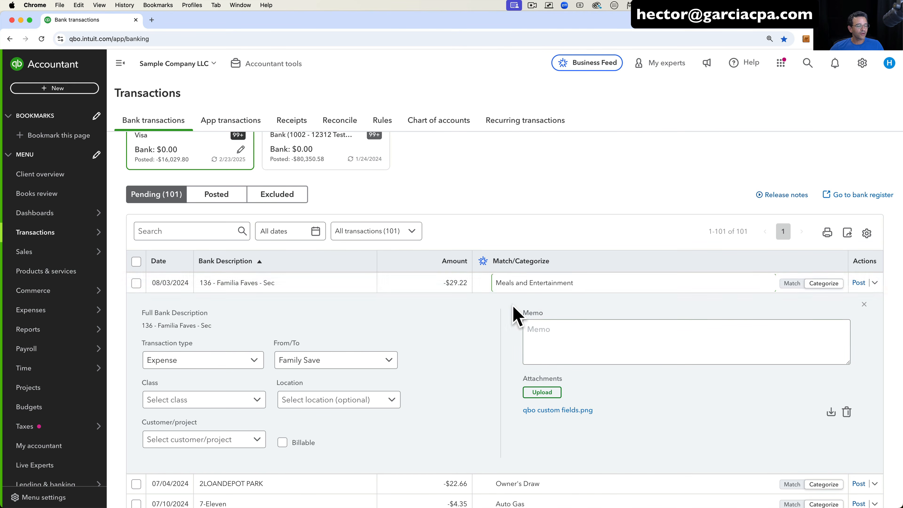
Enter the memo "Purchased food for meeting" and post the transaction.
click(560, 333)
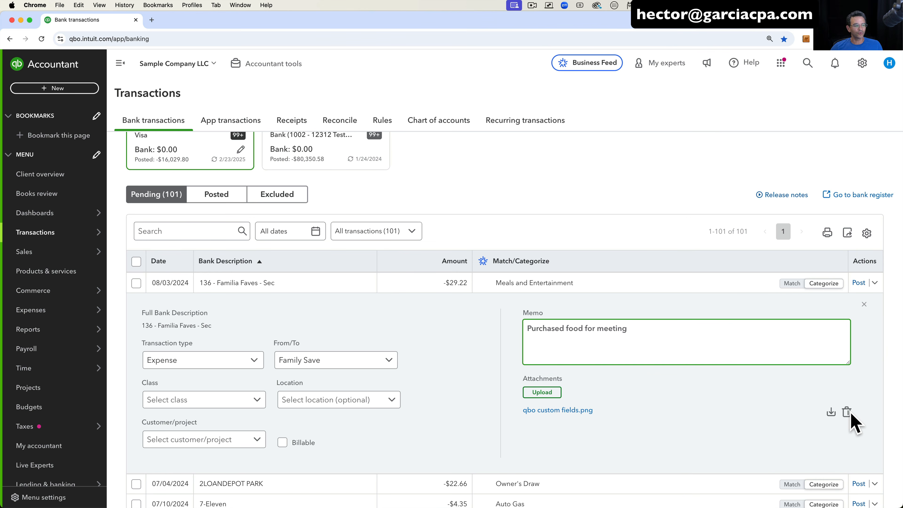
click(859, 283)
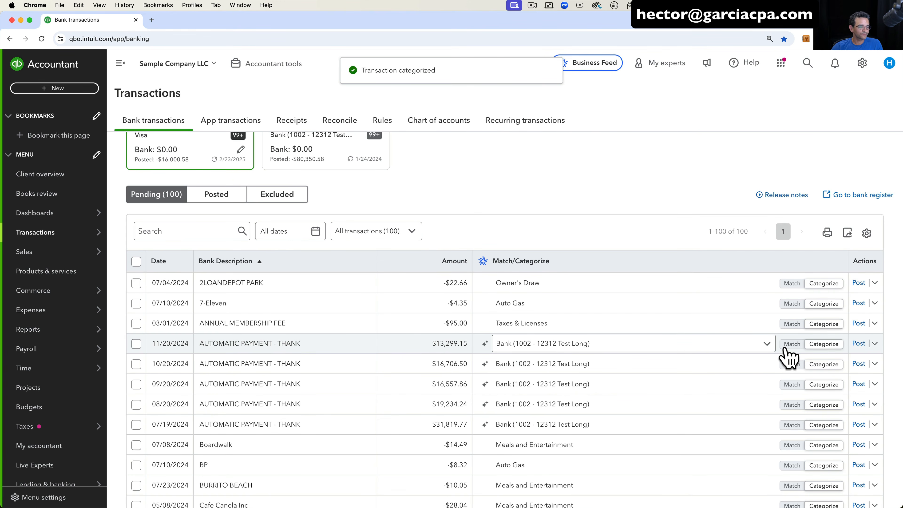
Expand the pending Cafe Canela Inc transaction of 05/08/2024 and start splitting it.
scroll(341, 444, down, 4)
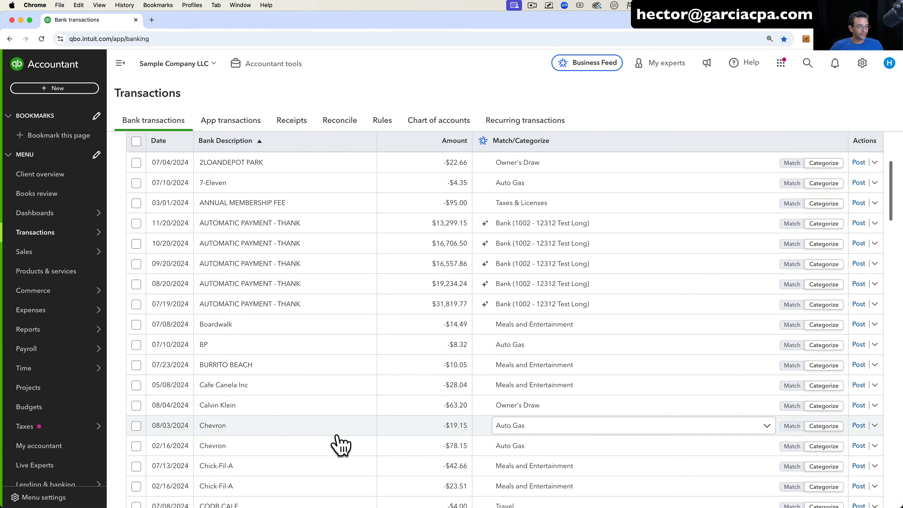
scroll(340, 444, down, 2)
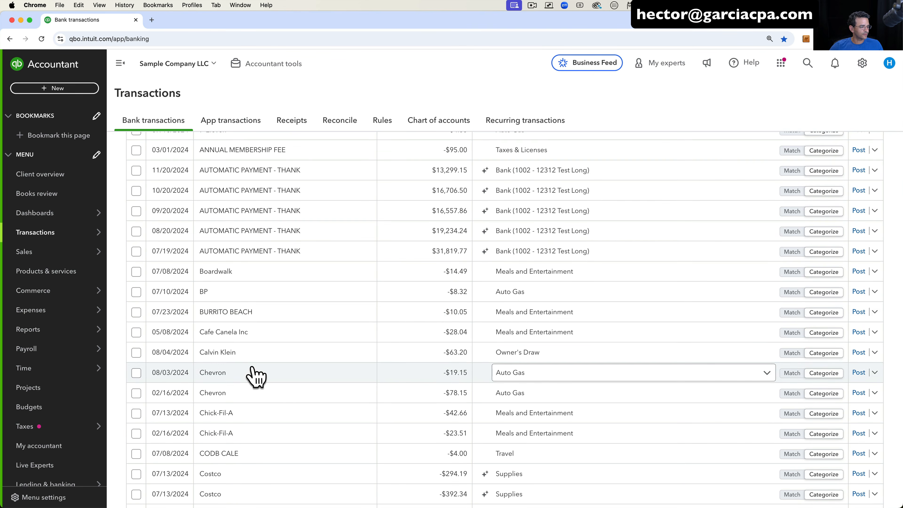
scroll(256, 376, down, 1)
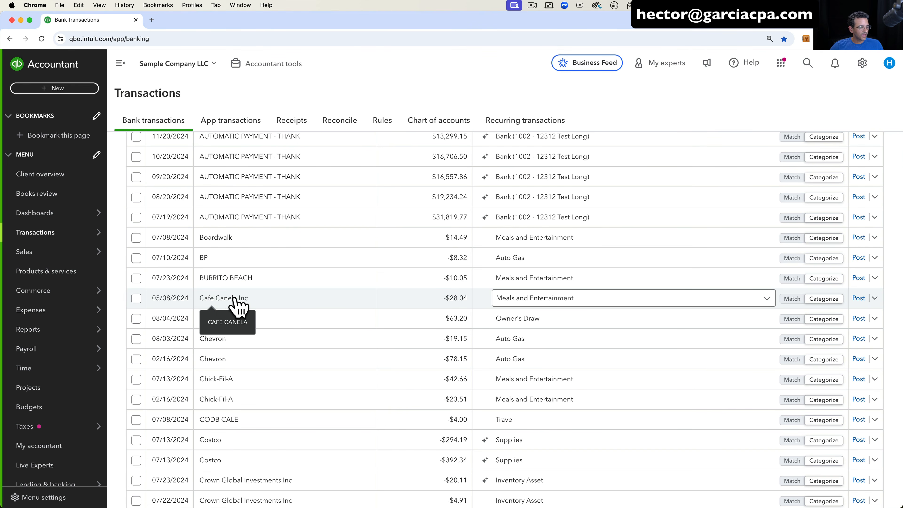
click(266, 299)
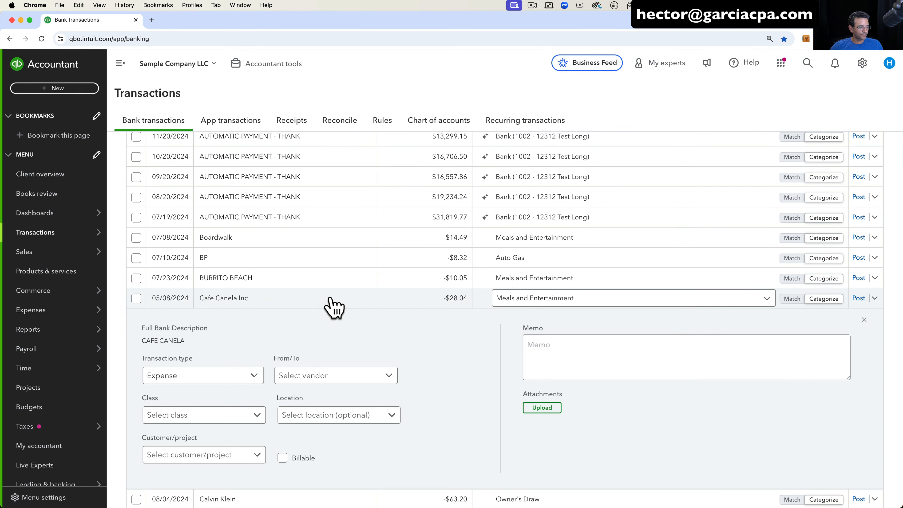
scroll(343, 313, down, 1)
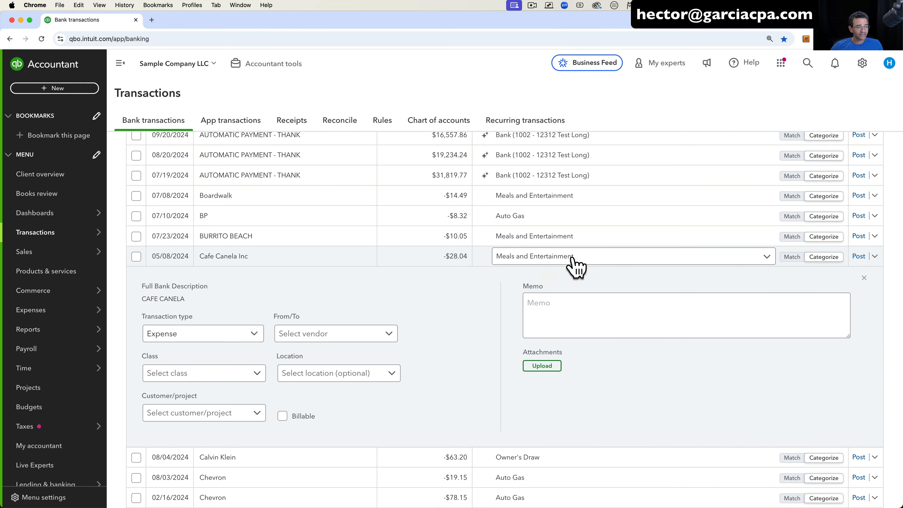
click(875, 256)
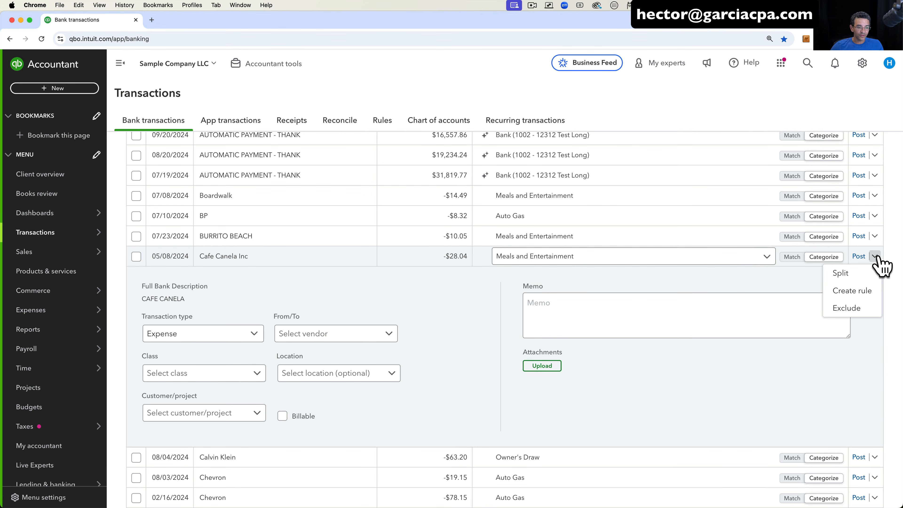
click(850, 274)
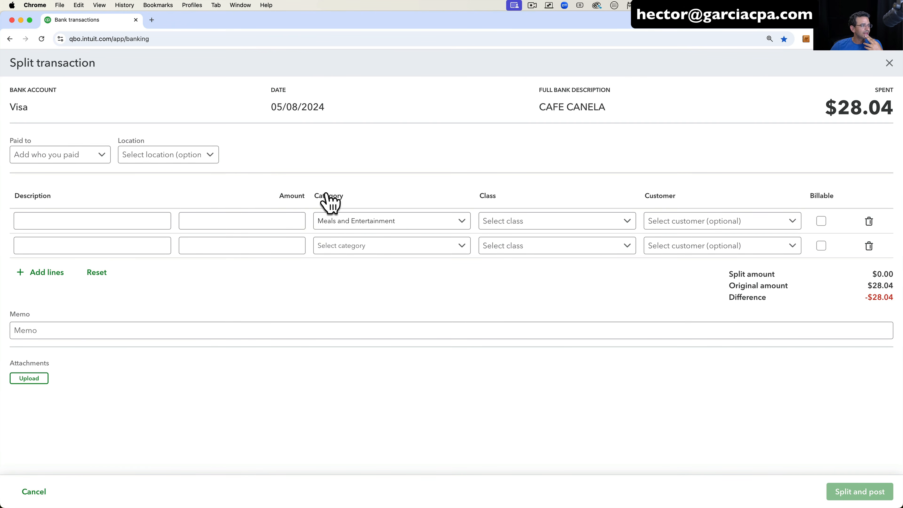
Add Cafe Canela as a new vendor from the split transaction's Paid to field and save the contact.
click(79, 154)
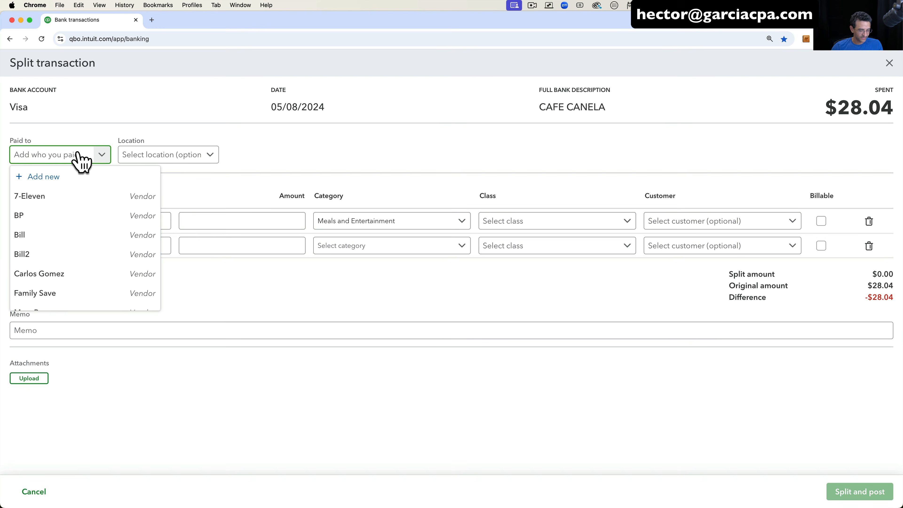
text(Ca)
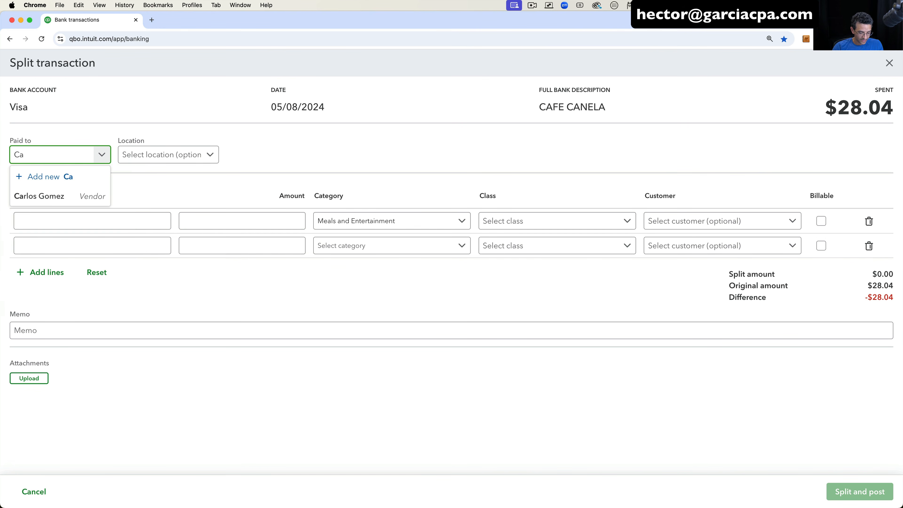
text(fe )
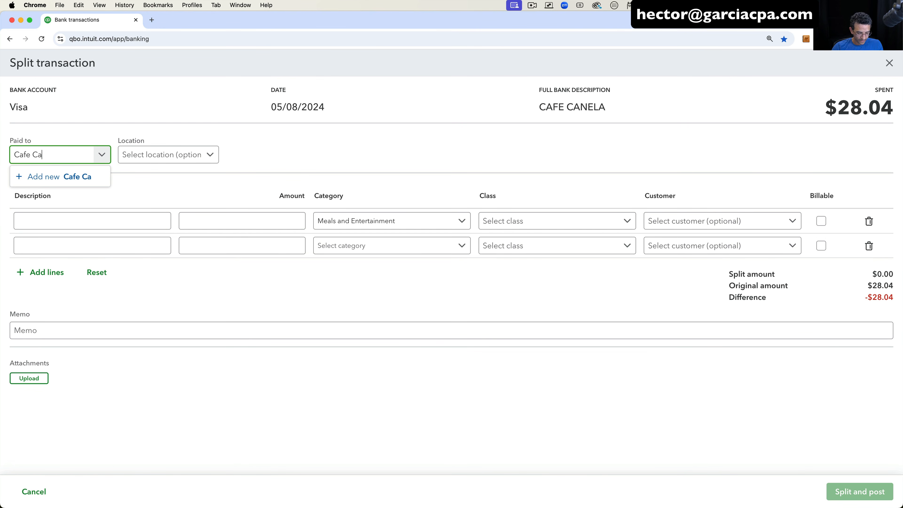
text(Canela)
click(72, 177)
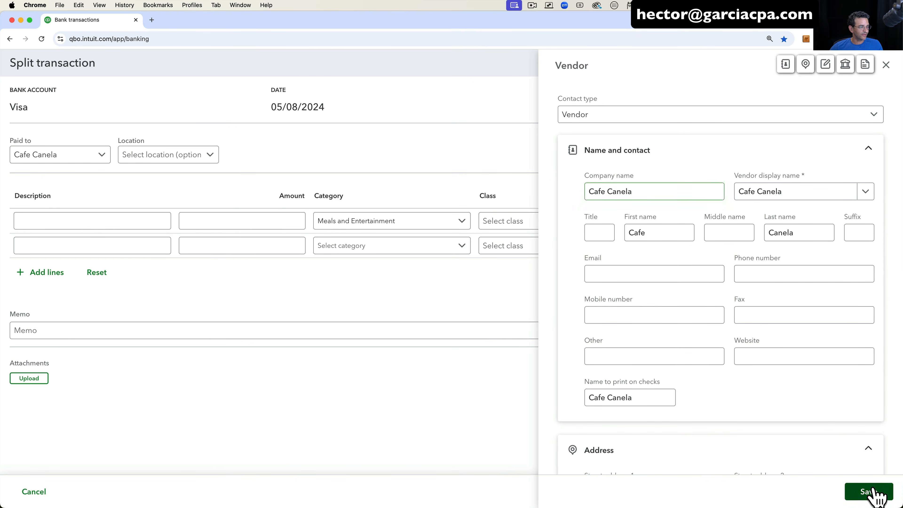
click(875, 493)
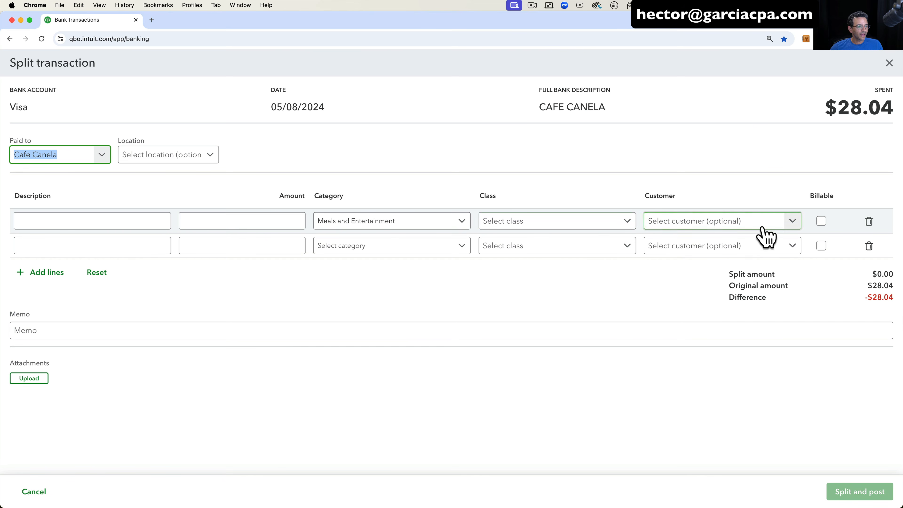
Divide the split amount into 20.00 on the first line and 8.04 on the second line.
click(278, 215)
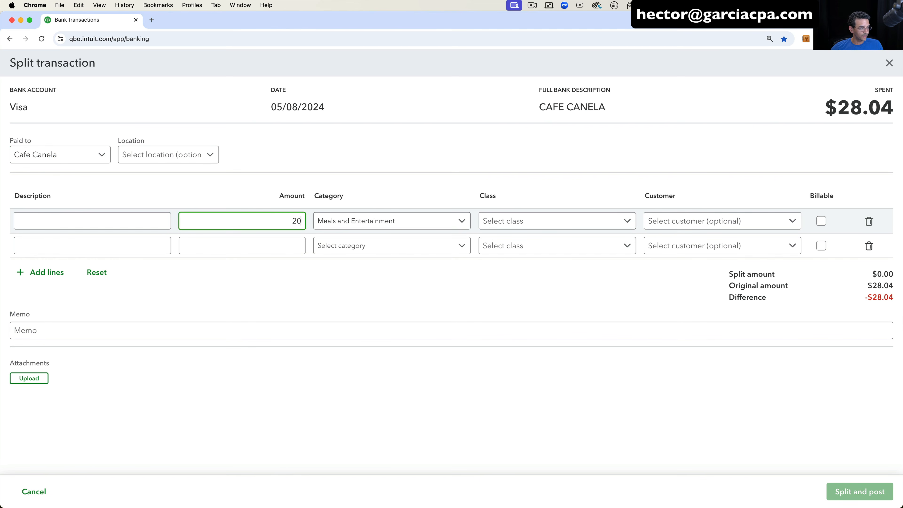
click(277, 242)
text(8.04)
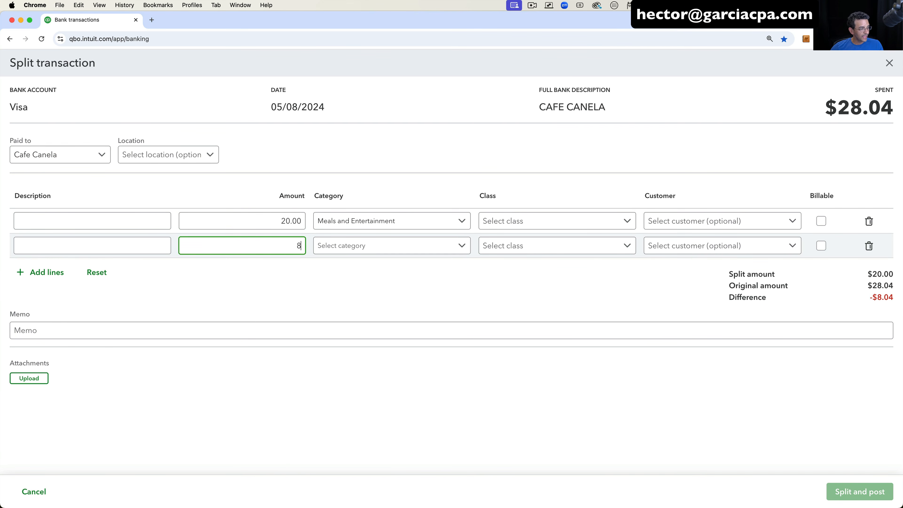
Set the category of the second split line to Owners Draw.
click(381, 246)
text(dist)
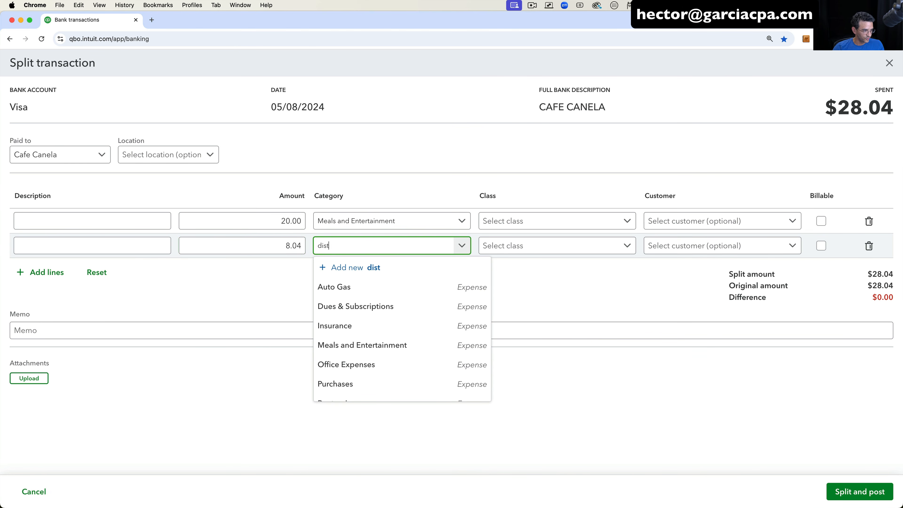
click(322, 246)
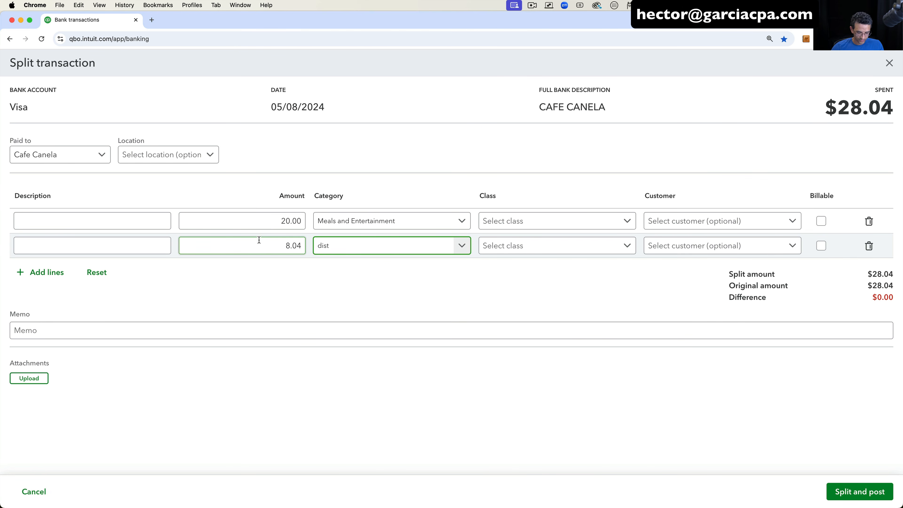
key(BackSpace)
text(ow)
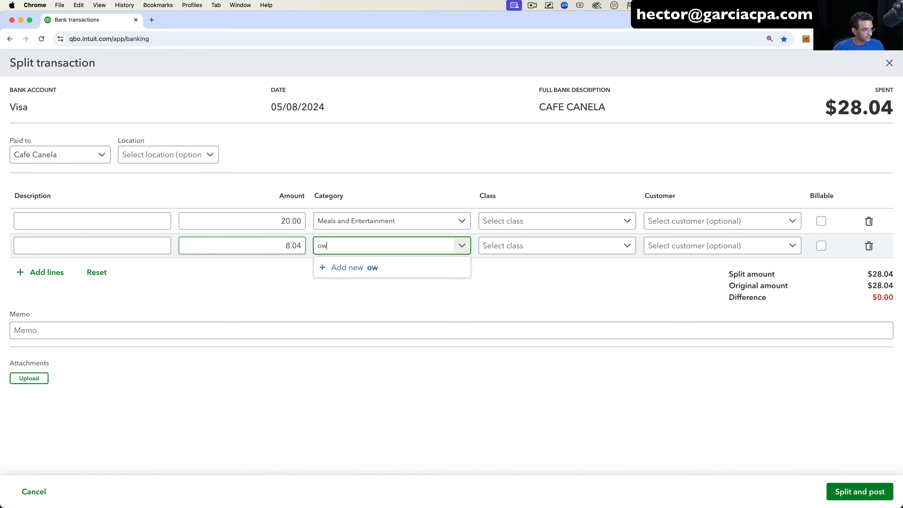
text(n)
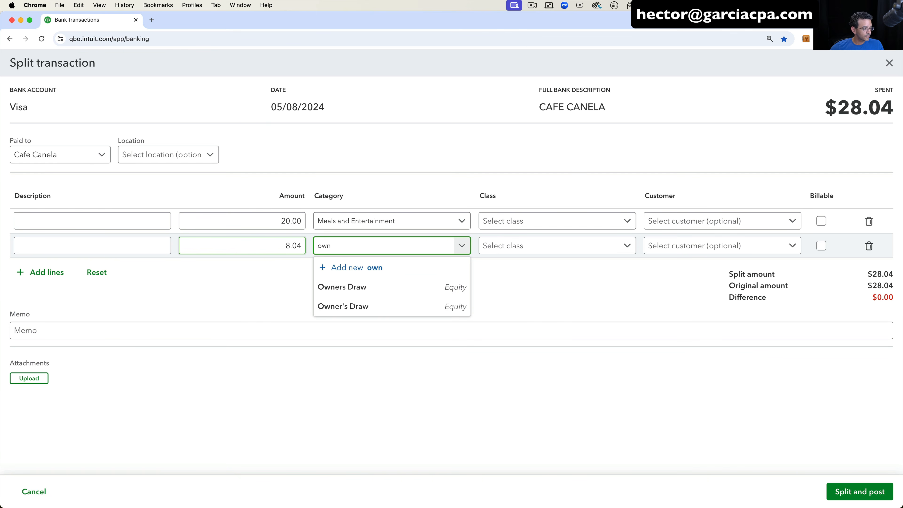
click(350, 289)
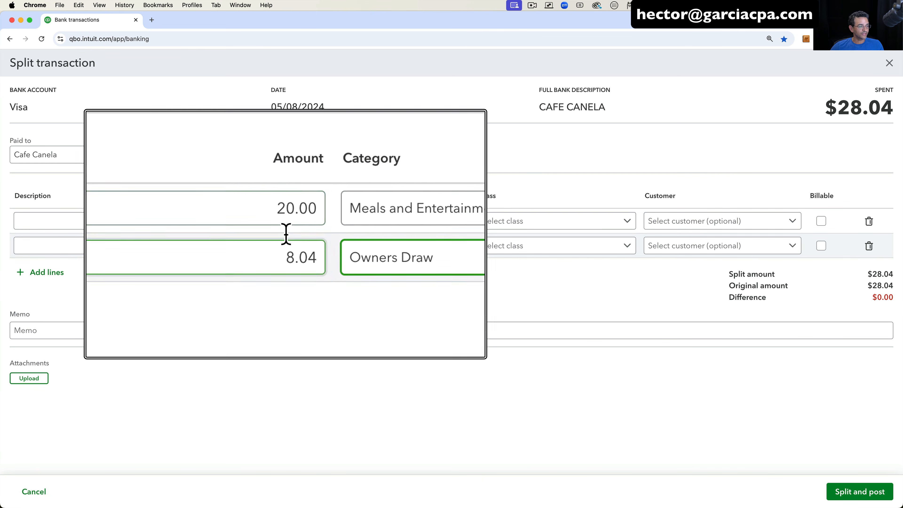
Describe the first split line as "food for the office" and the second as "food for owner's home".
click(103, 223)
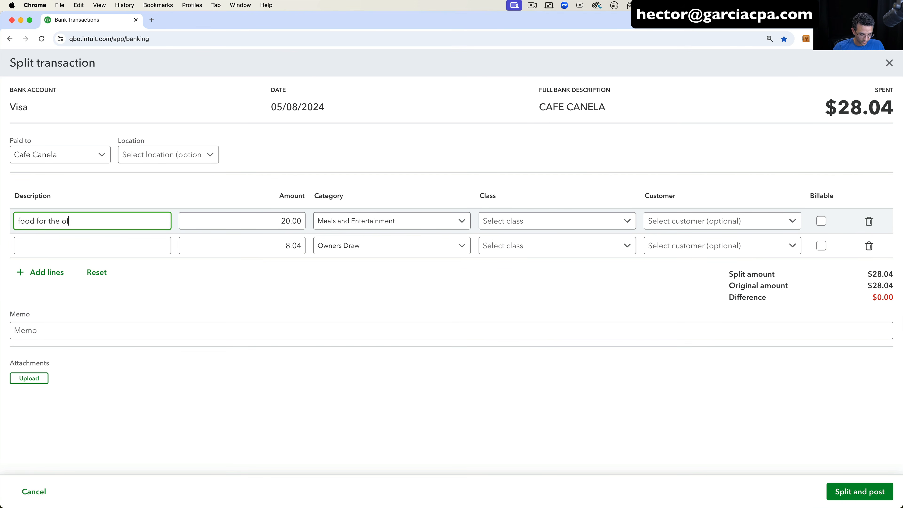
click(79, 246)
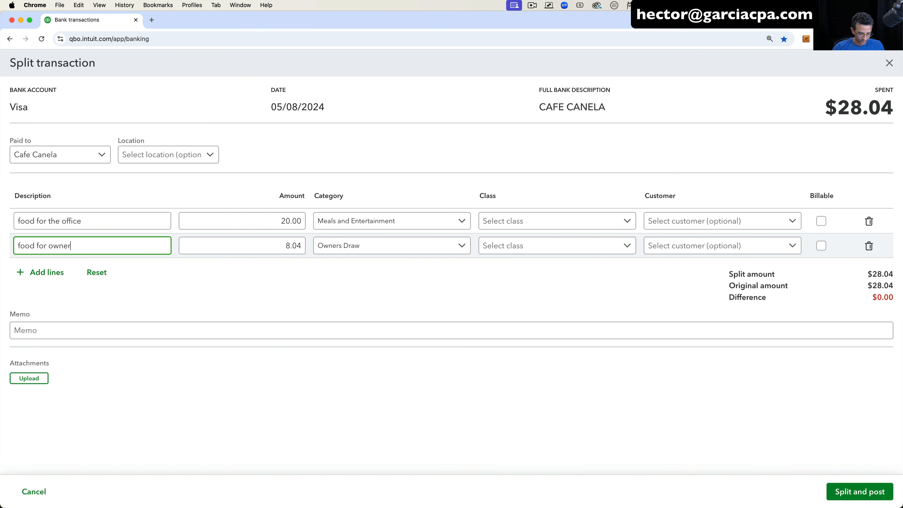
text(food for owner's home)
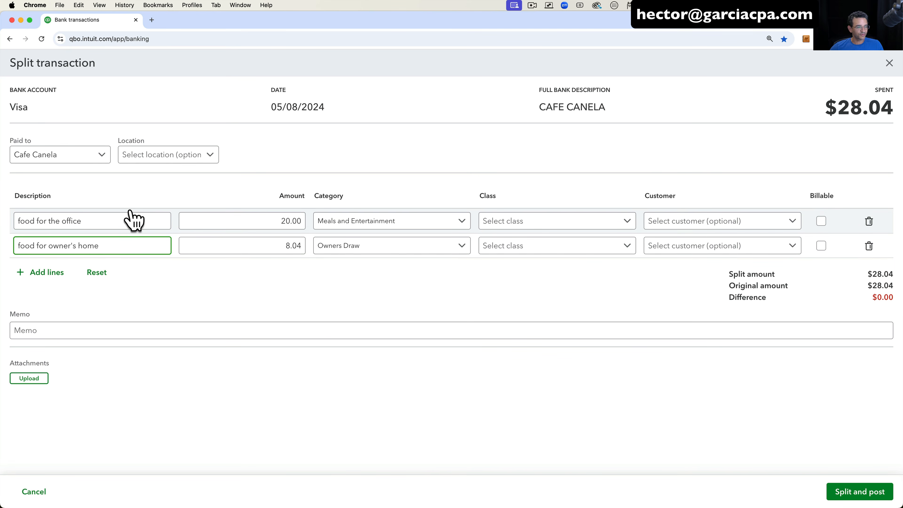
Check the class and customer choices of the first split line, leave both empty, and split and post the transaction.
click(565, 227)
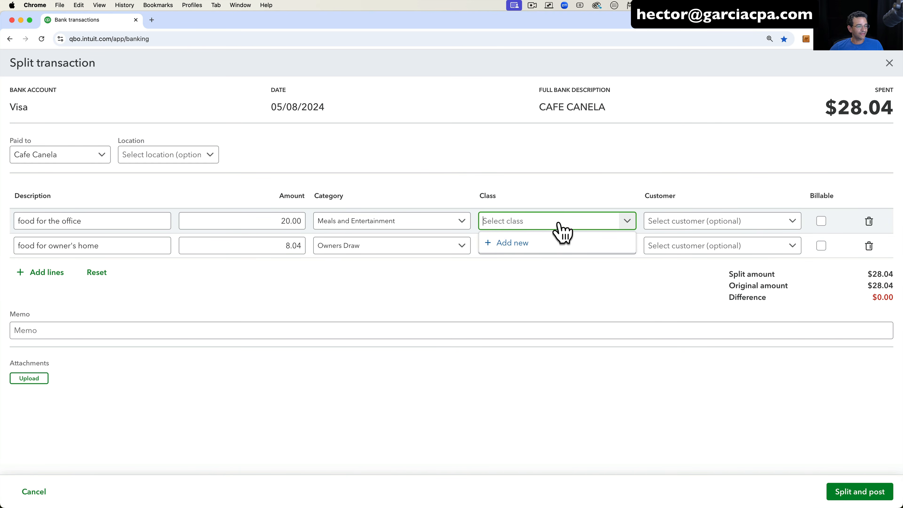
click(733, 225)
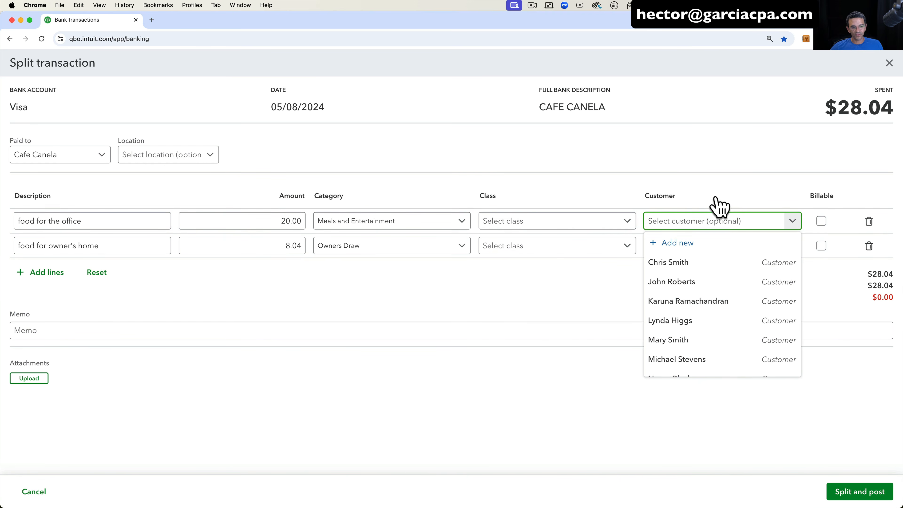
click(704, 197)
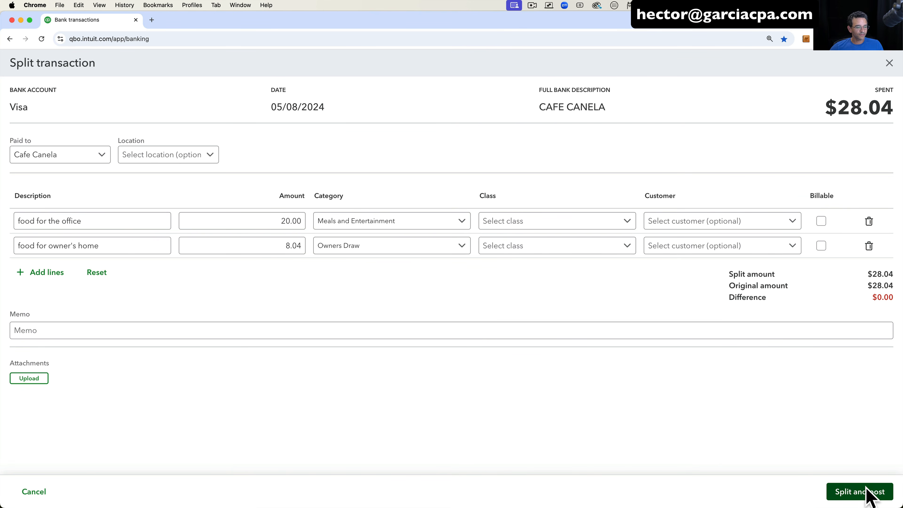
click(852, 492)
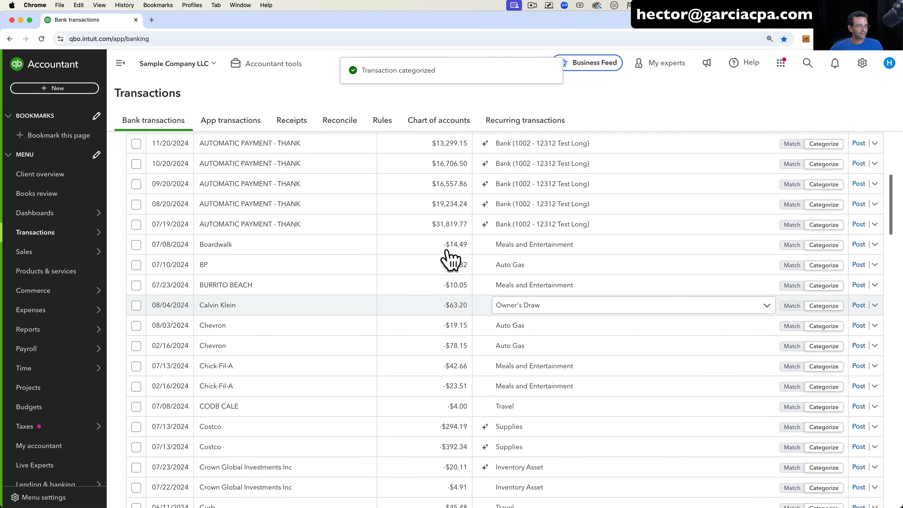
Show the posted transactions and review the expense record linked to 136 - Familia Faves - Sec, closing it without changes.
scroll(451, 259, up, 6)
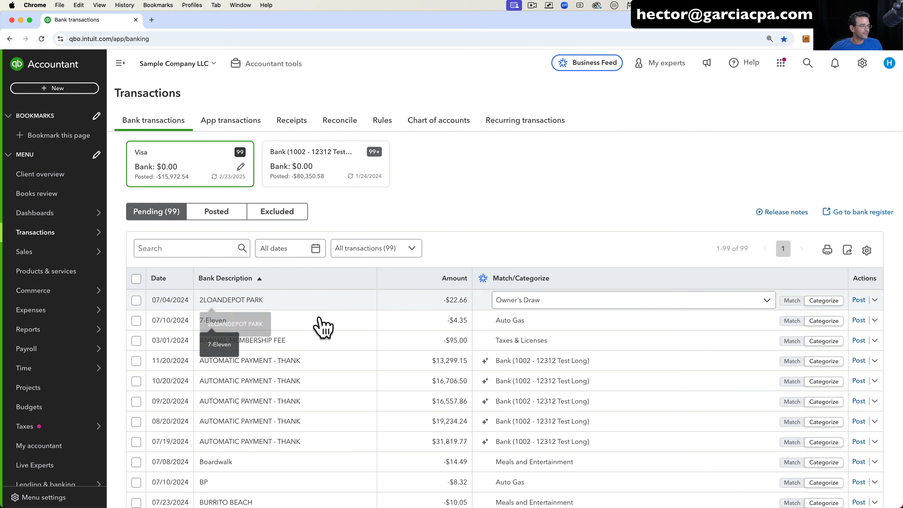
click(221, 218)
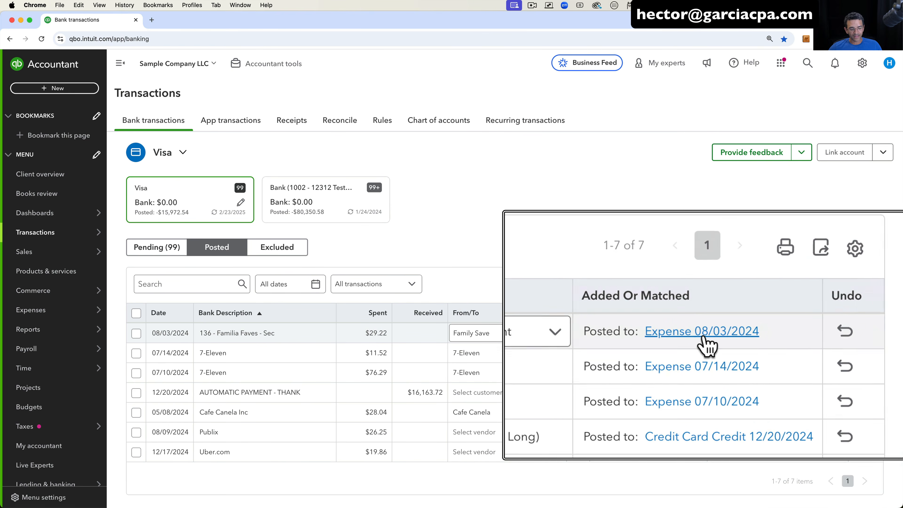
click(788, 333)
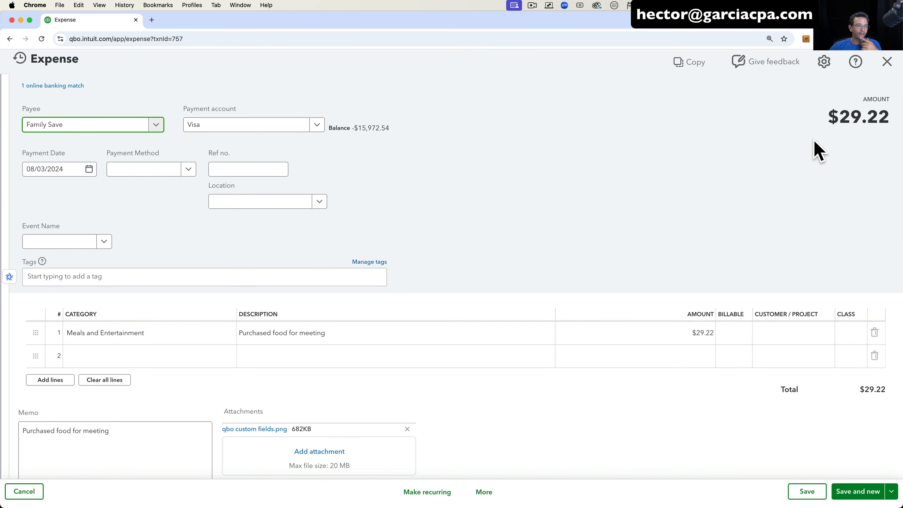
click(885, 67)
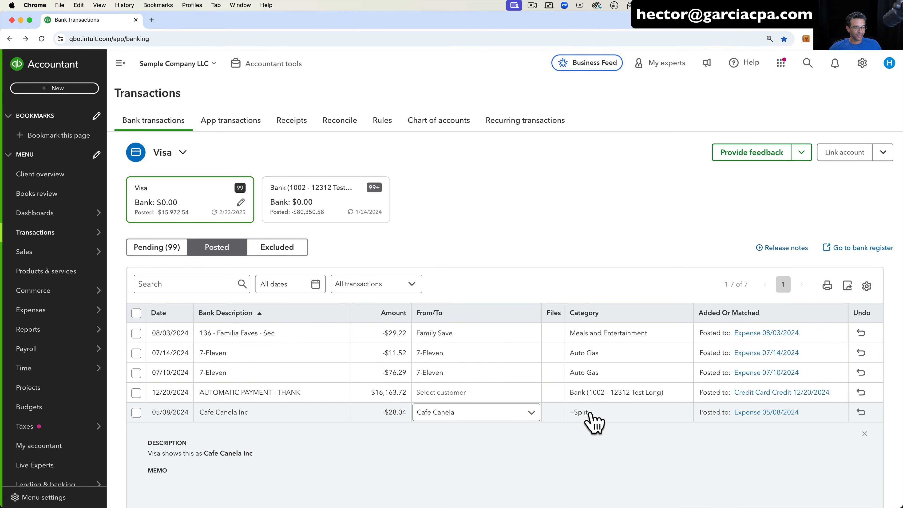
Review the split lines in the expense record linked to the posted Cafe Canela Inc transaction and close it.
scroll(594, 422, down, 3)
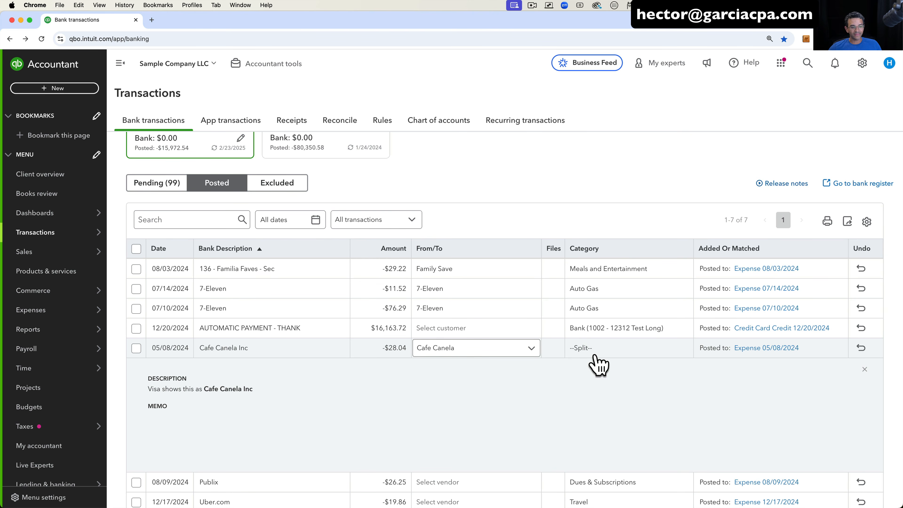
click(743, 348)
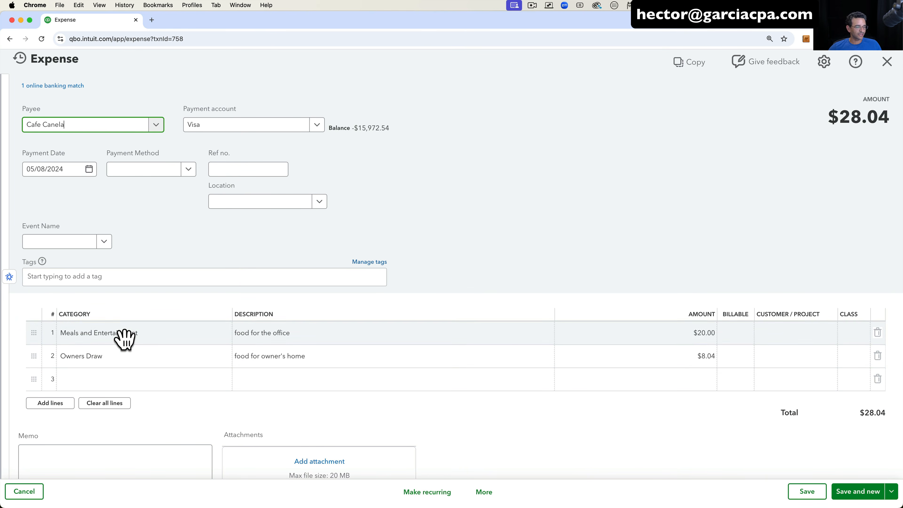
click(888, 65)
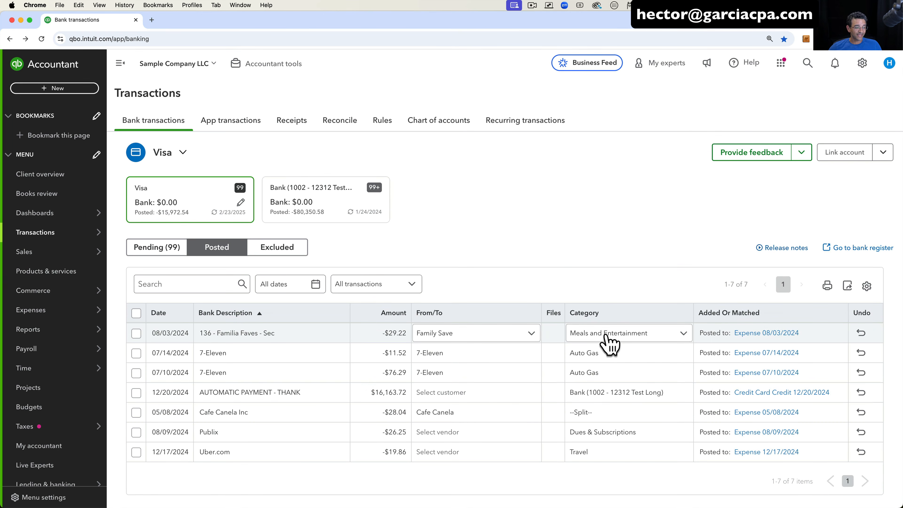
Set the category of the posted 136 - Familia Faves - Sec transaction to Office Expenses.
click(619, 333)
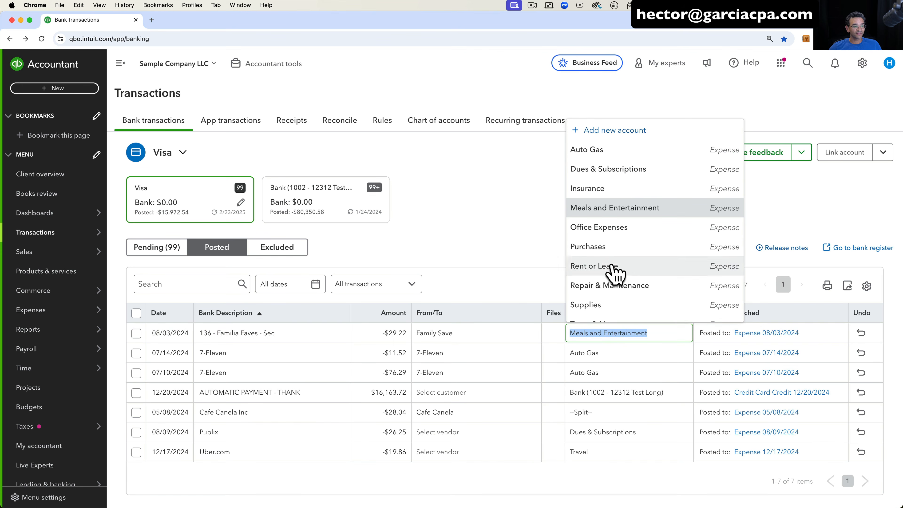
click(615, 231)
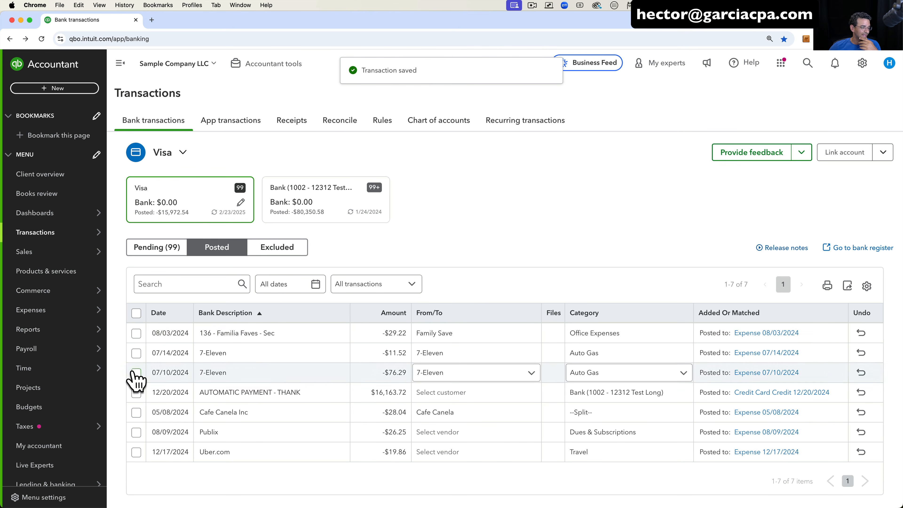
Select all posted Visa transactions and bulk edit their account to Owners Draw, applying and posting the change.
click(136, 313)
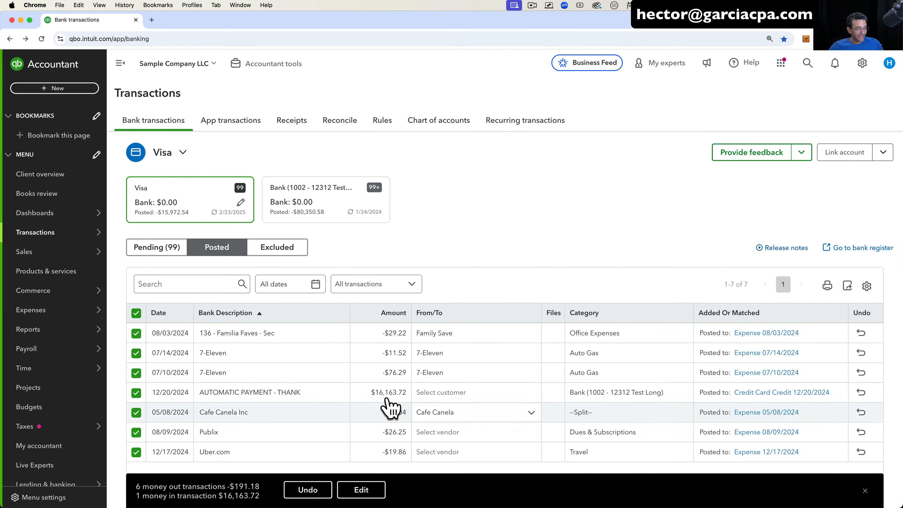
click(377, 490)
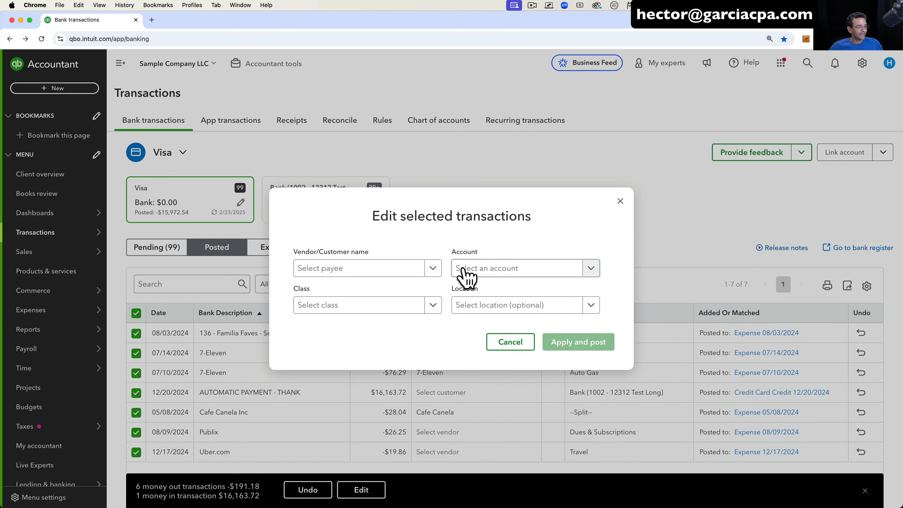
click(490, 270)
text(draw)
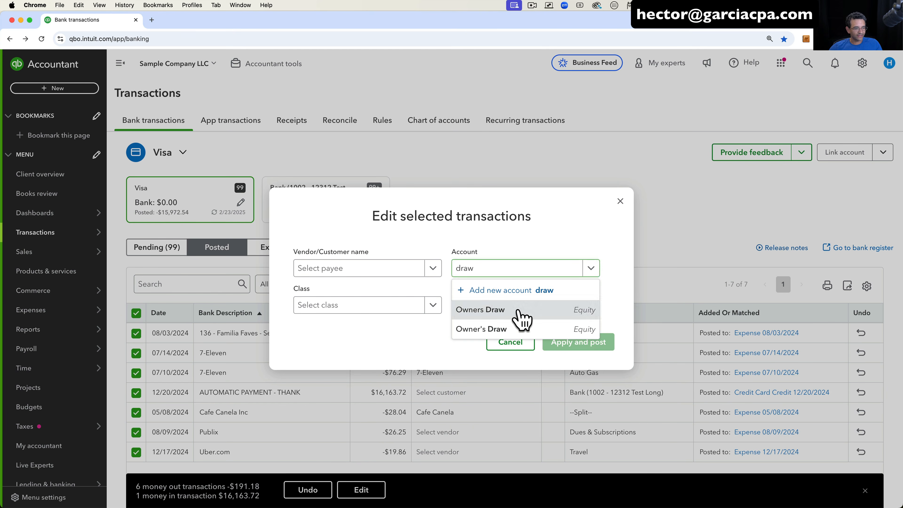
click(519, 312)
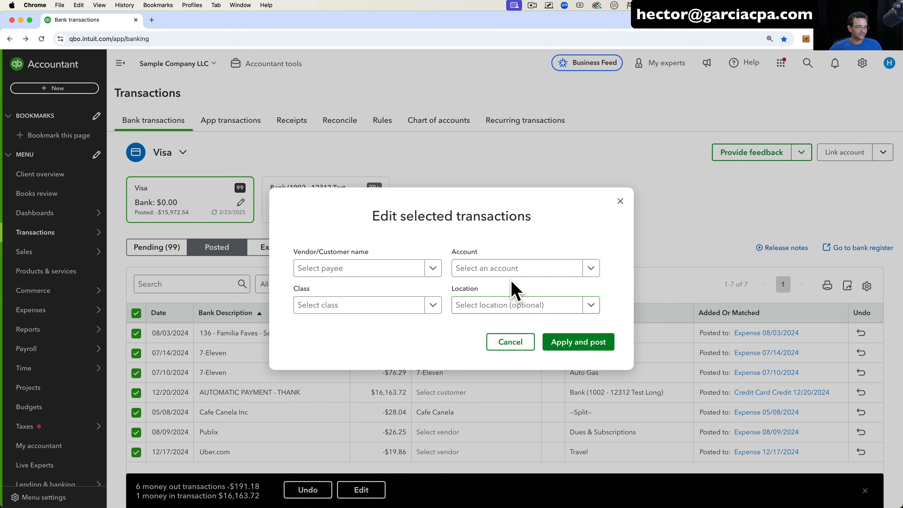
click(579, 343)
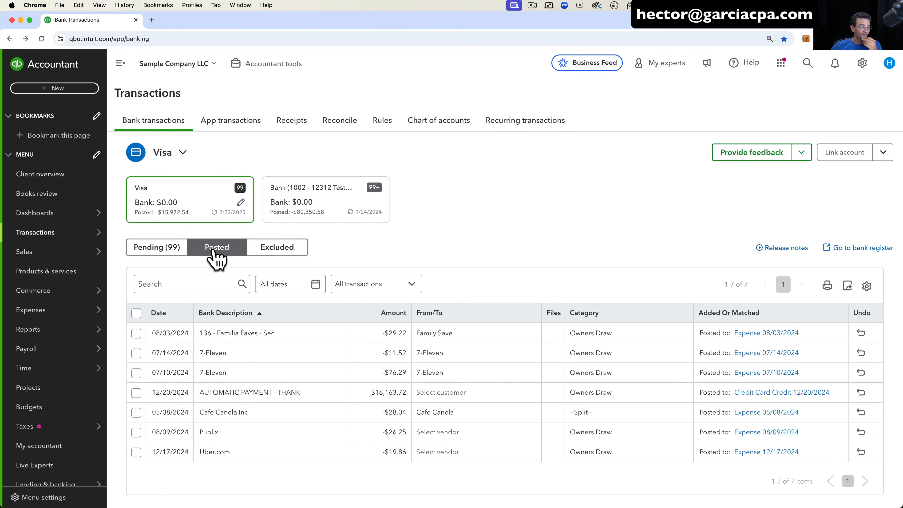
Show the pending Visa transactions and add the Files column to the table.
click(151, 249)
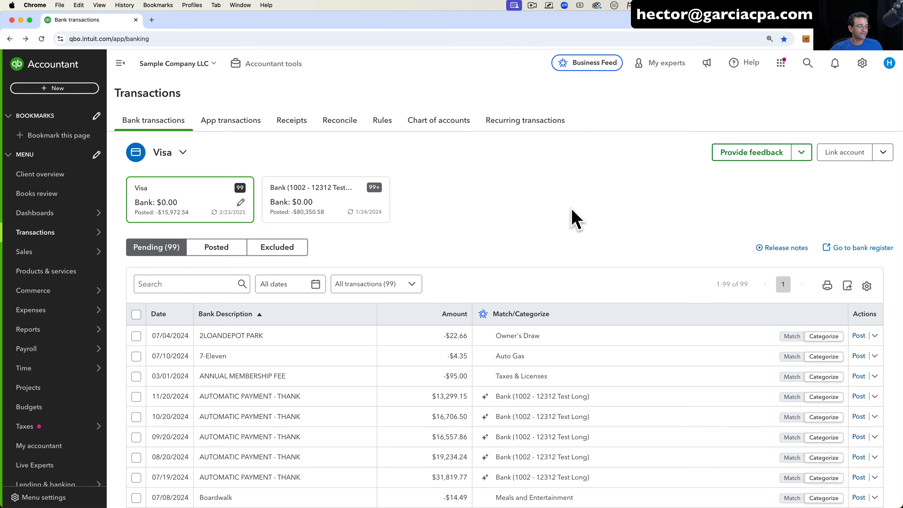
click(866, 286)
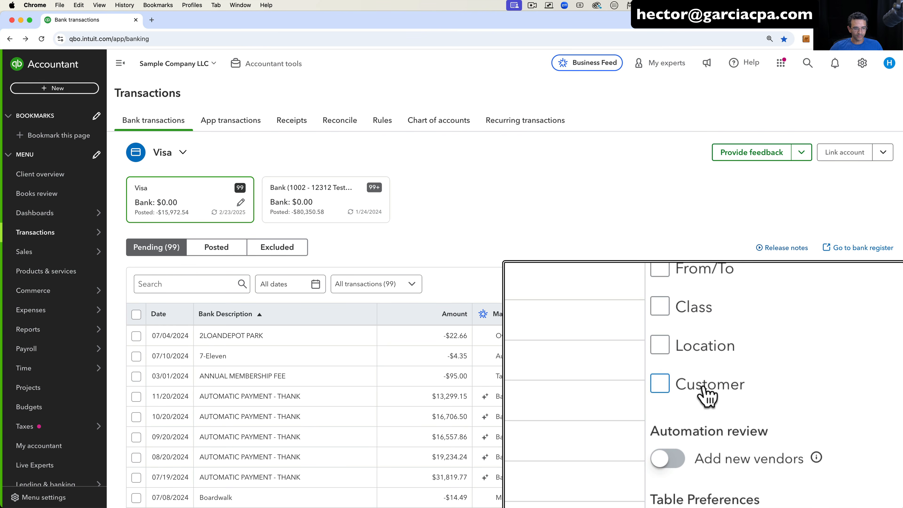
click(737, 331)
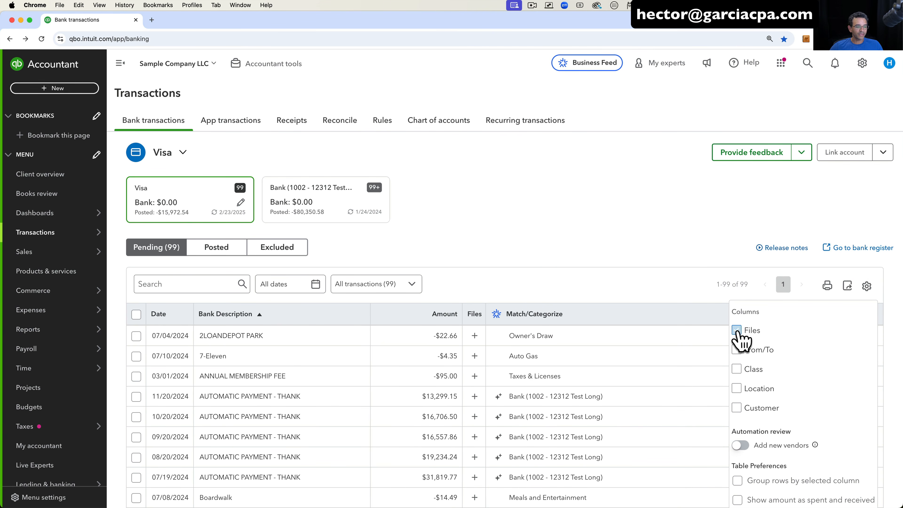
Attach Right Tool Retreat.png, 1724728045805.jpeg and light-bulb-logo-vector-32700038.jpg respectively to the 2LOANDEPOT PARK, 07/10/2024 7-Eleven and ANNUAL MEMBERSHIP FEE transactions.
click(476, 337)
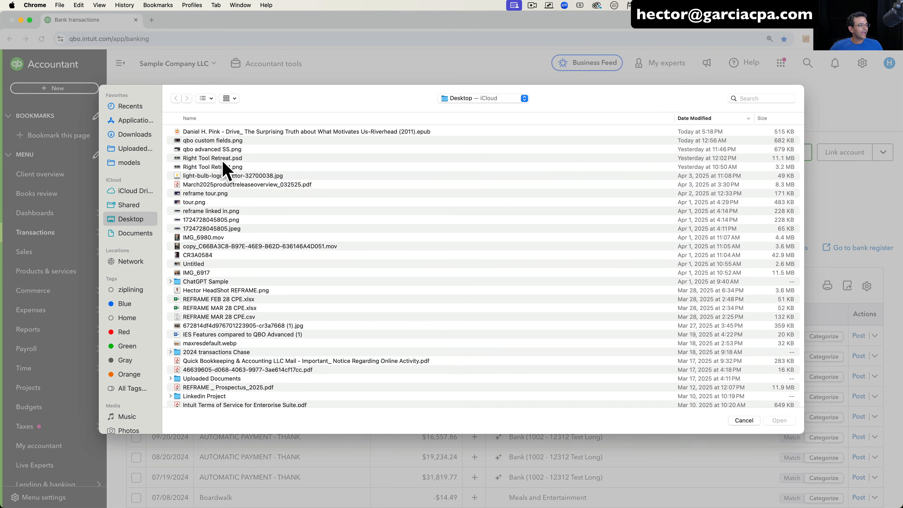
double_click(223, 166)
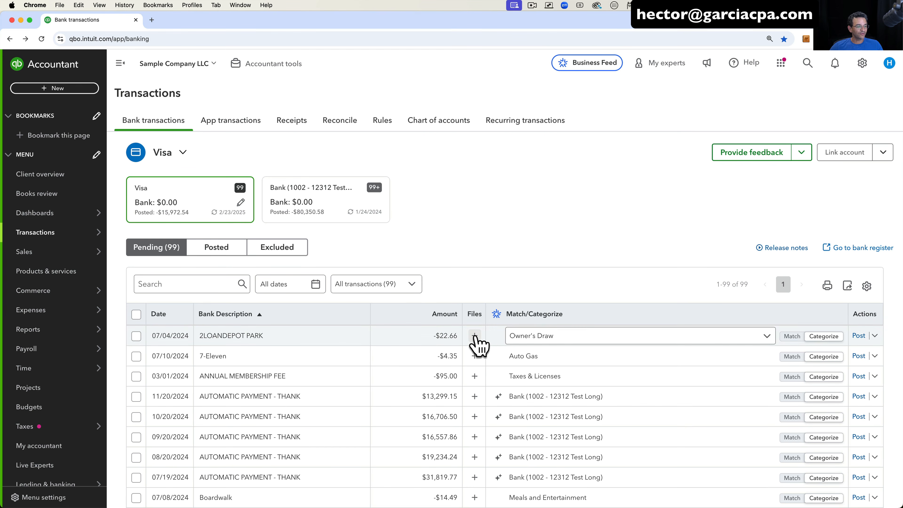
click(475, 355)
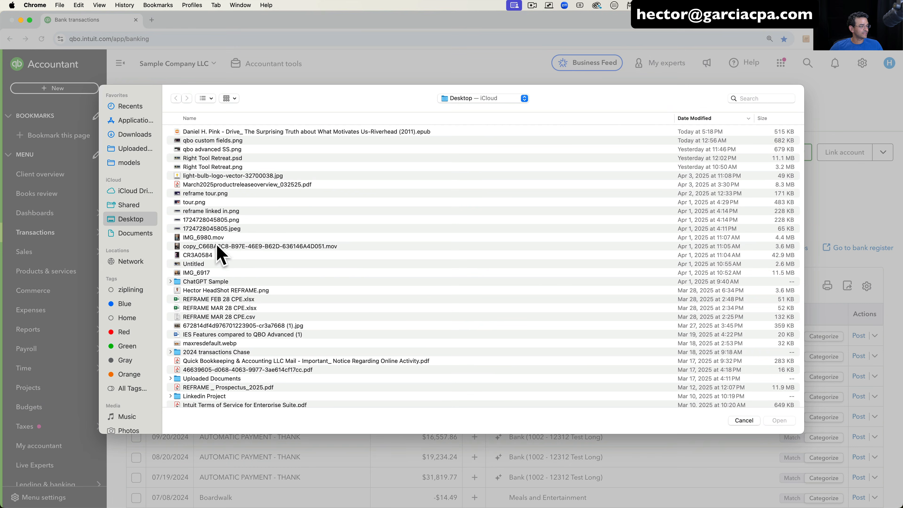
double_click(223, 230)
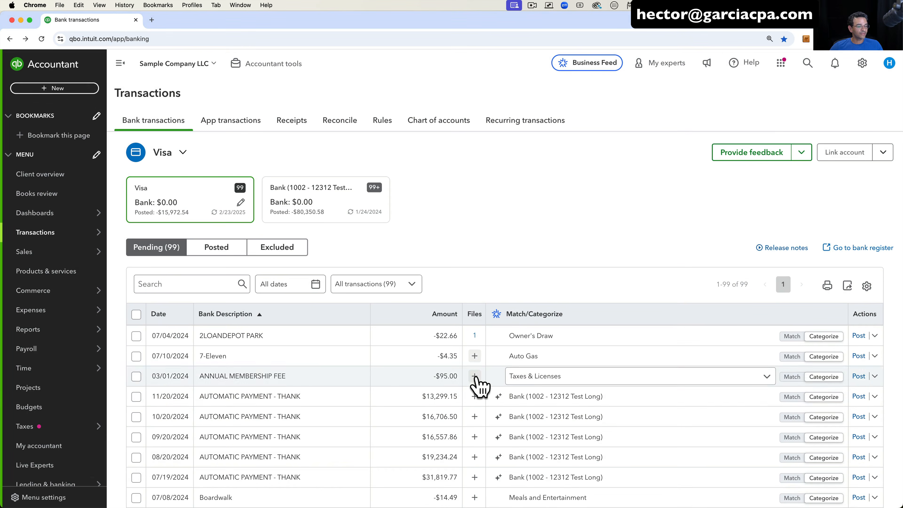
click(475, 375)
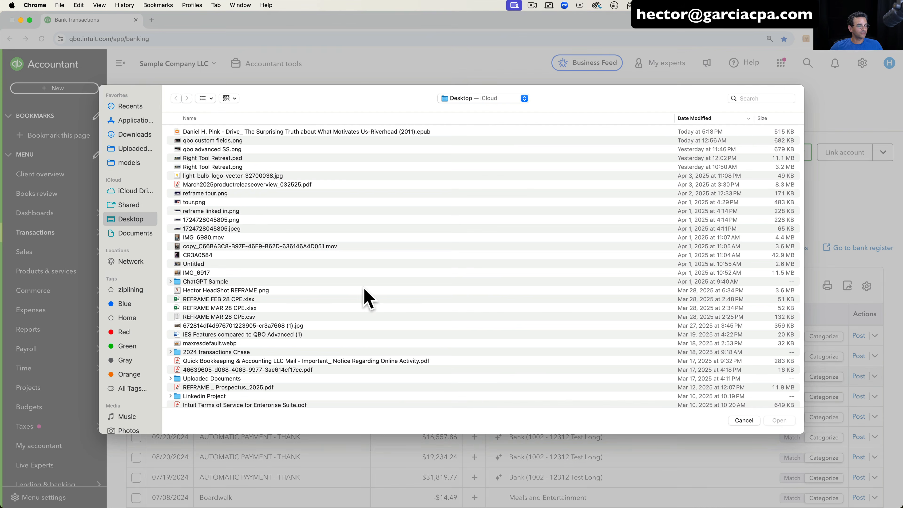
double_click(230, 176)
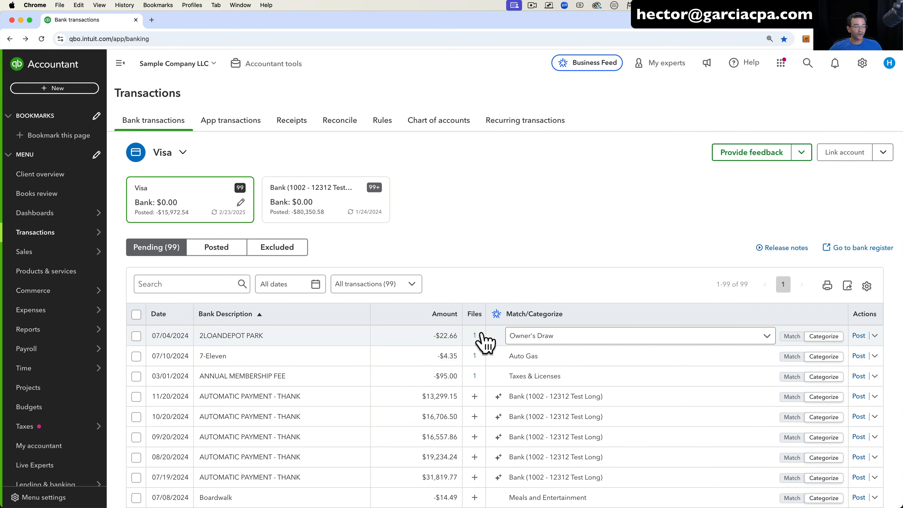
Add the From/To column to the pending transactions table and close the column settings.
click(866, 285)
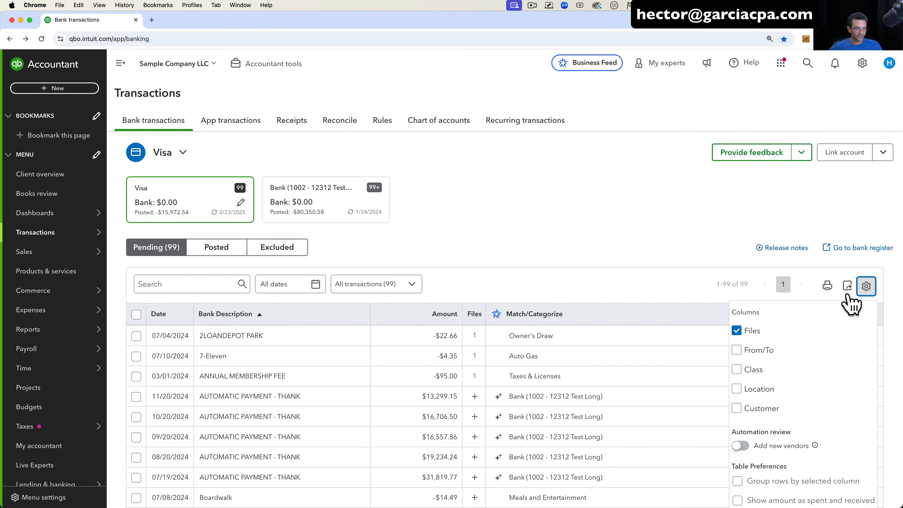
click(743, 350)
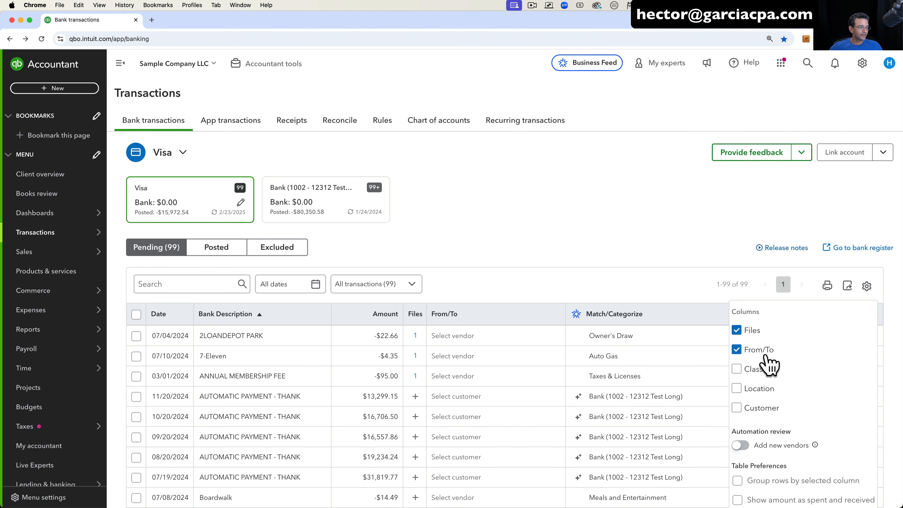
click(550, 252)
Create a new vendor with company name Loan Depot and assign it to the 2LOANDEPOT PARK transaction.
click(470, 340)
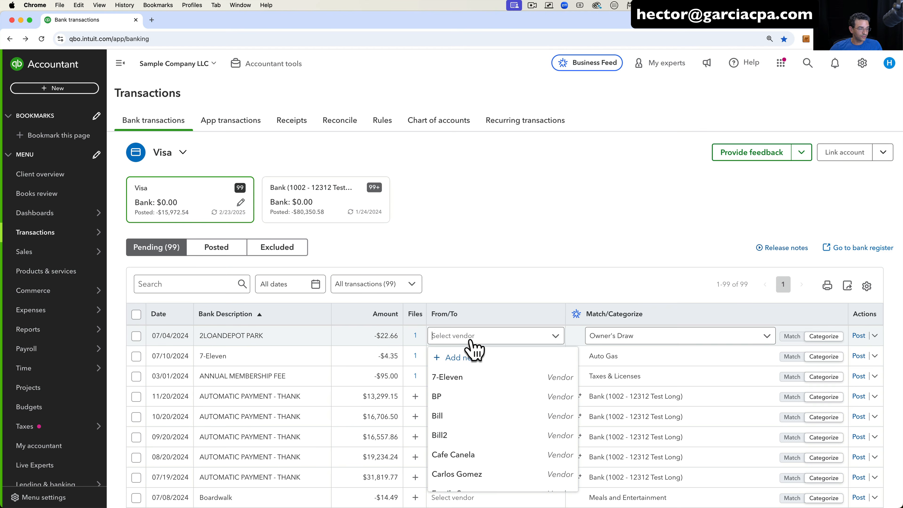
click(467, 358)
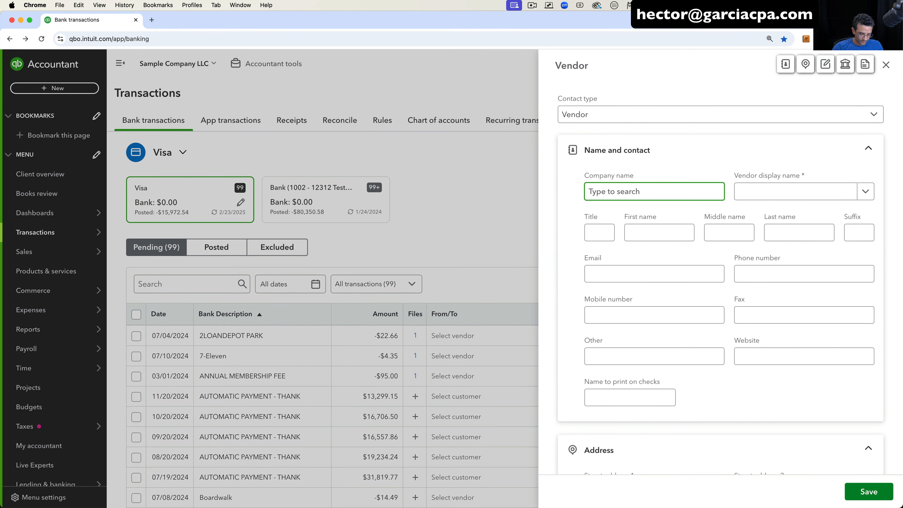
text(Loan)
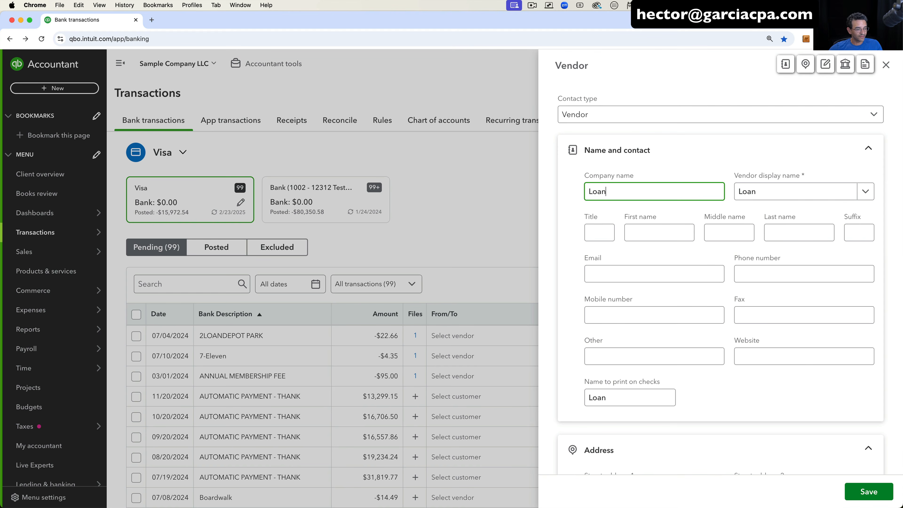
text( Depot)
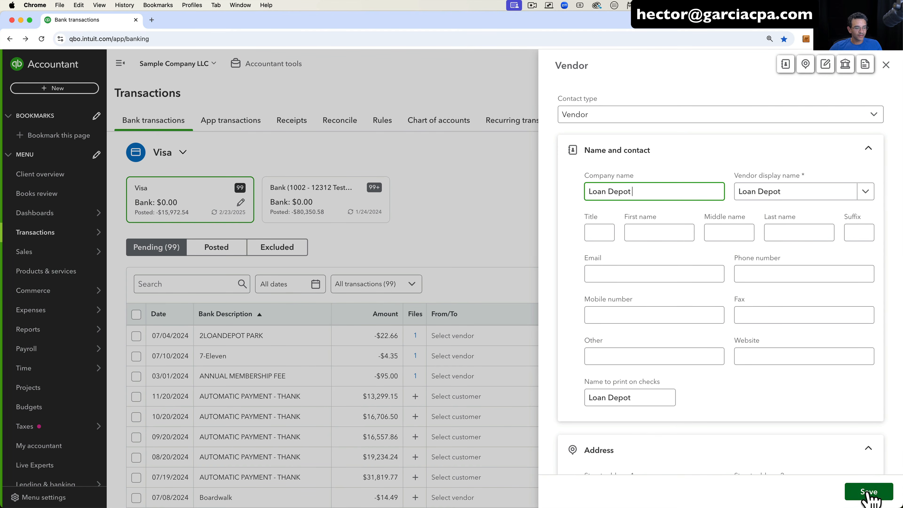
click(868, 492)
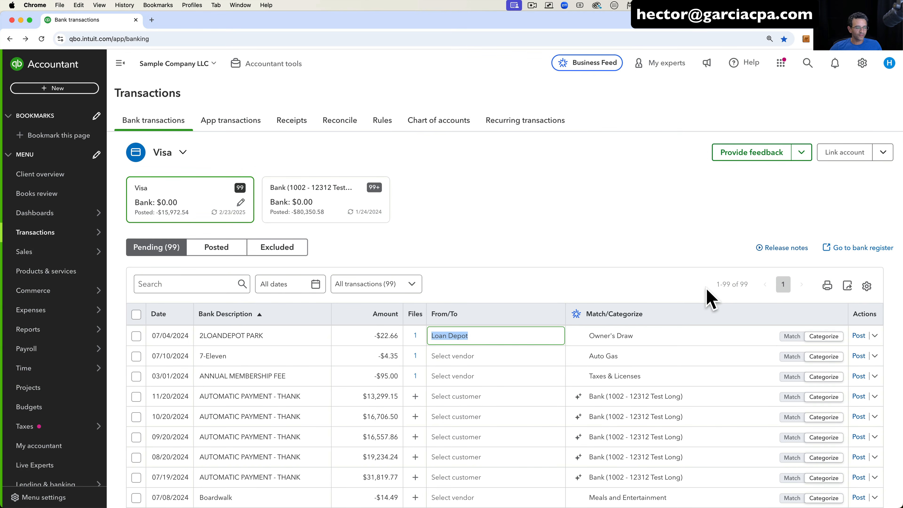
Check the category choices and the expanded class, location, customer and memo fields of the 2LOANDEPOT PARK transaction without changing them.
click(644, 337)
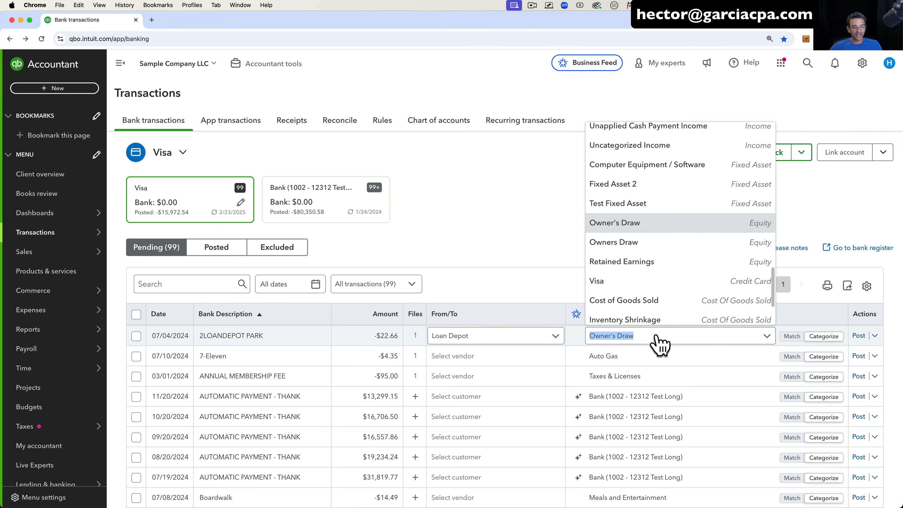
click(650, 335)
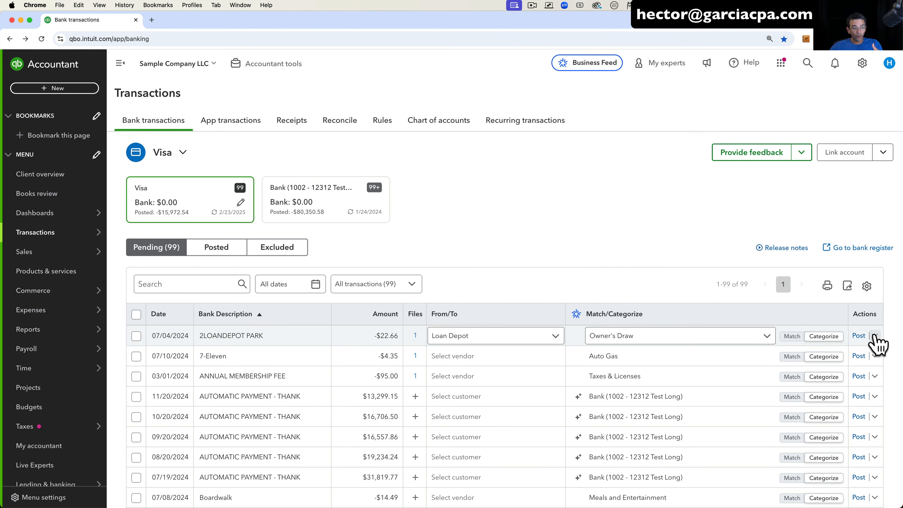
click(297, 337)
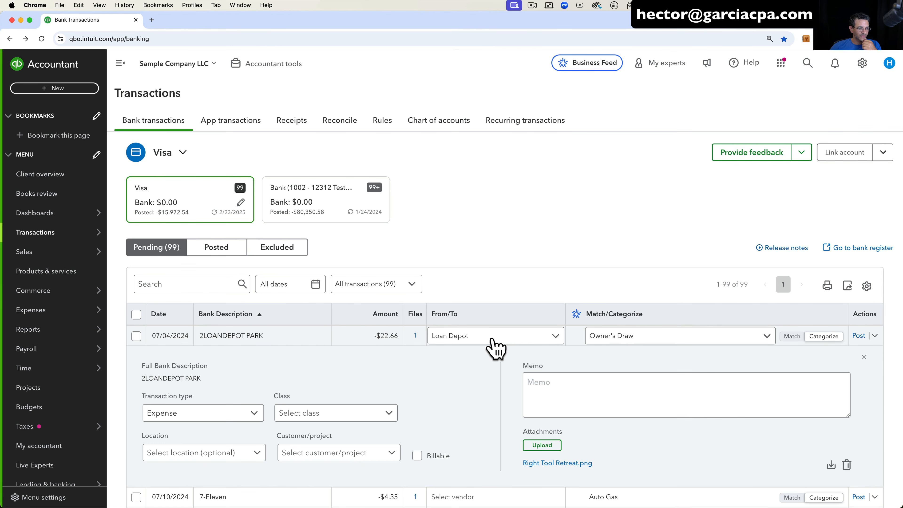
click(317, 413)
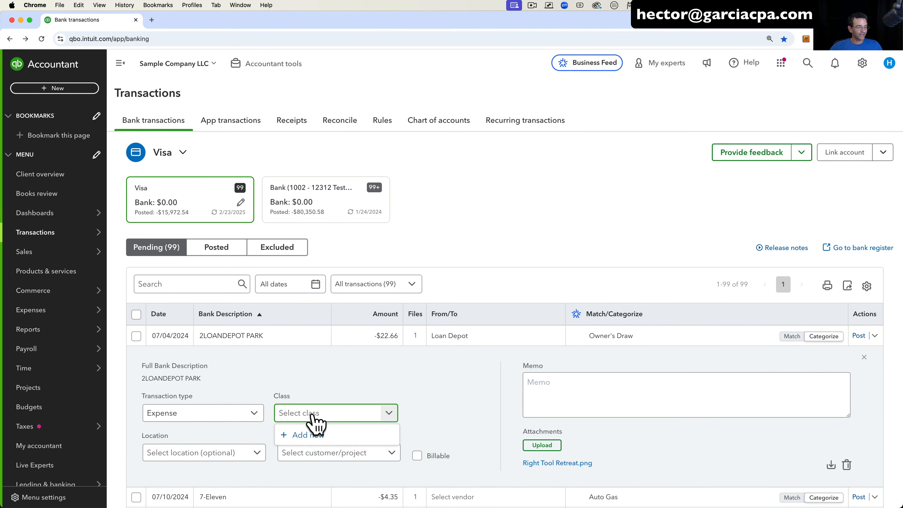
click(213, 457)
click(364, 455)
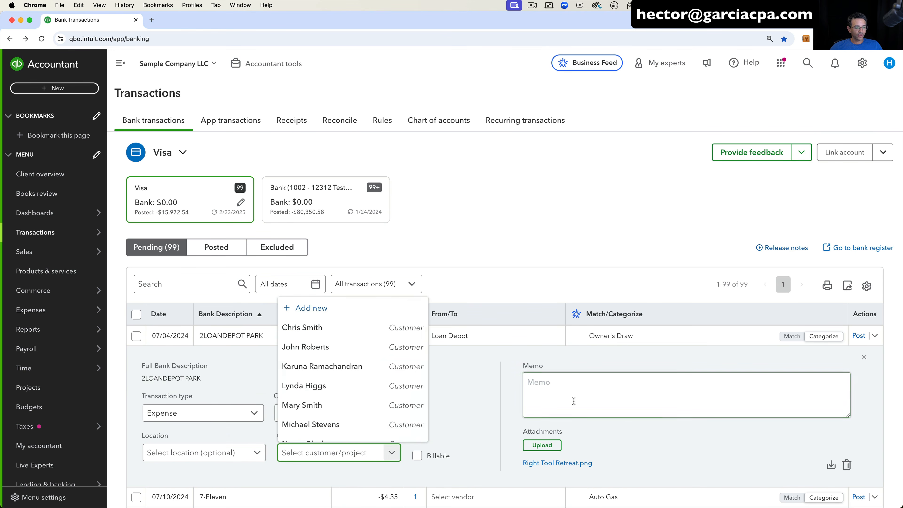
click(525, 390)
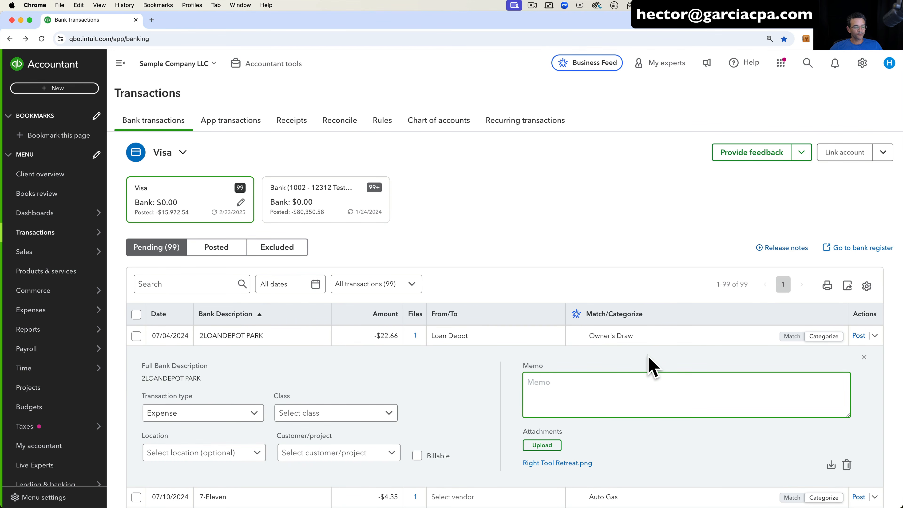
Add the Class, Location and Customer columns to the pending transactions table and close the column settings.
click(866, 286)
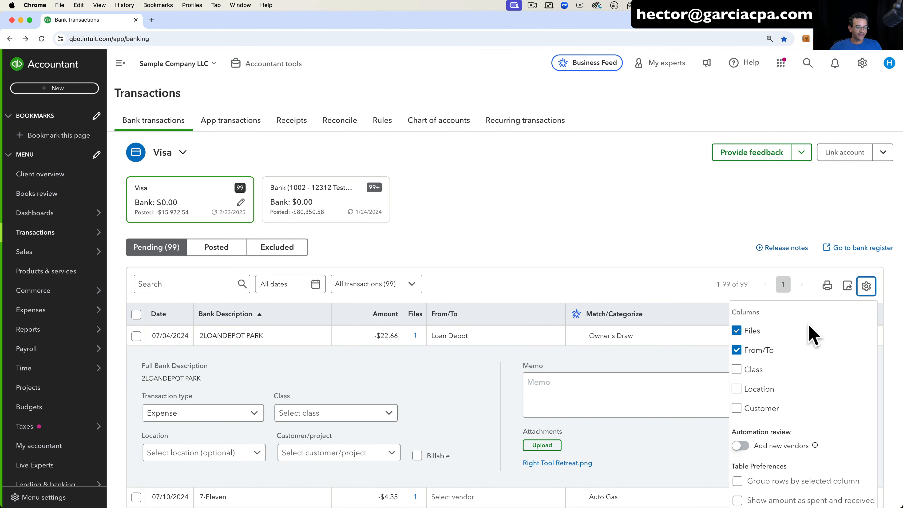
click(737, 374)
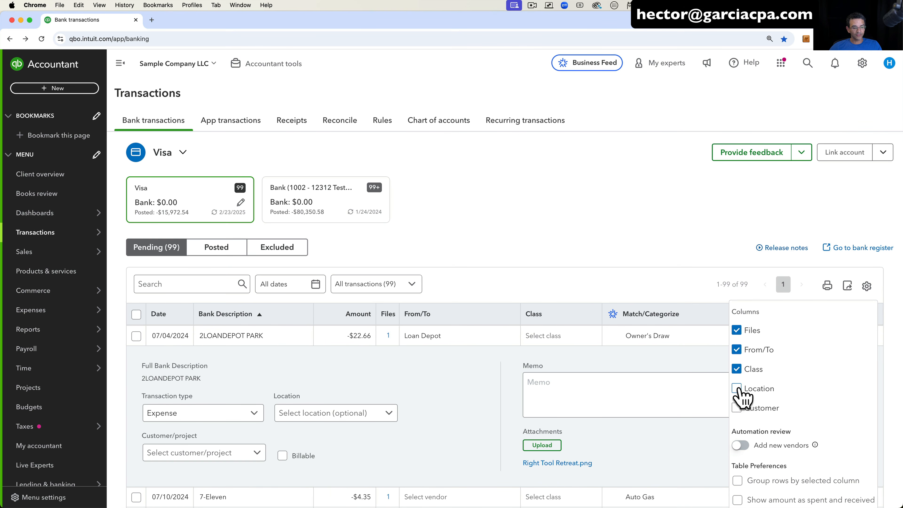
click(737, 388)
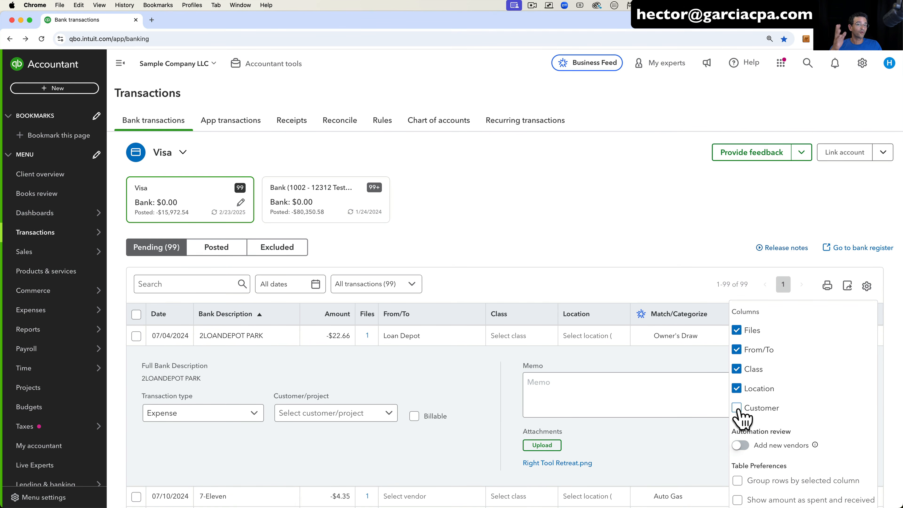
click(736, 408)
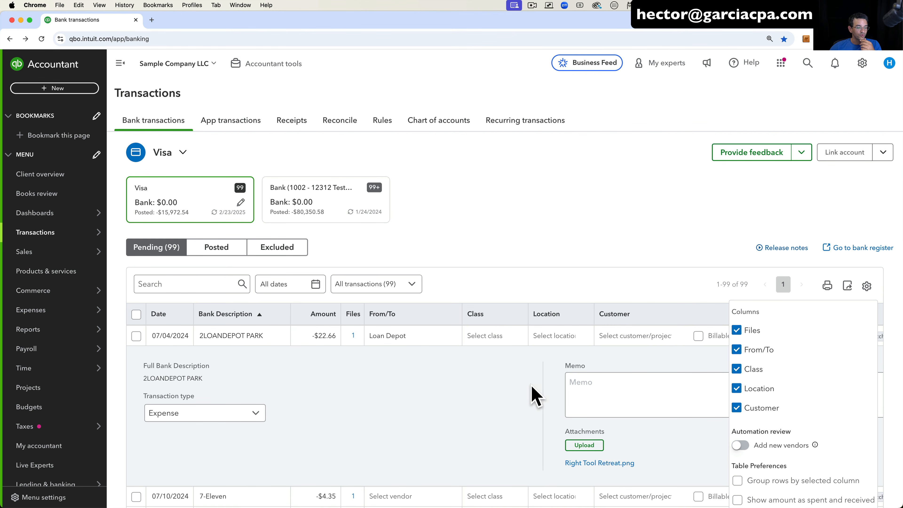
click(529, 395)
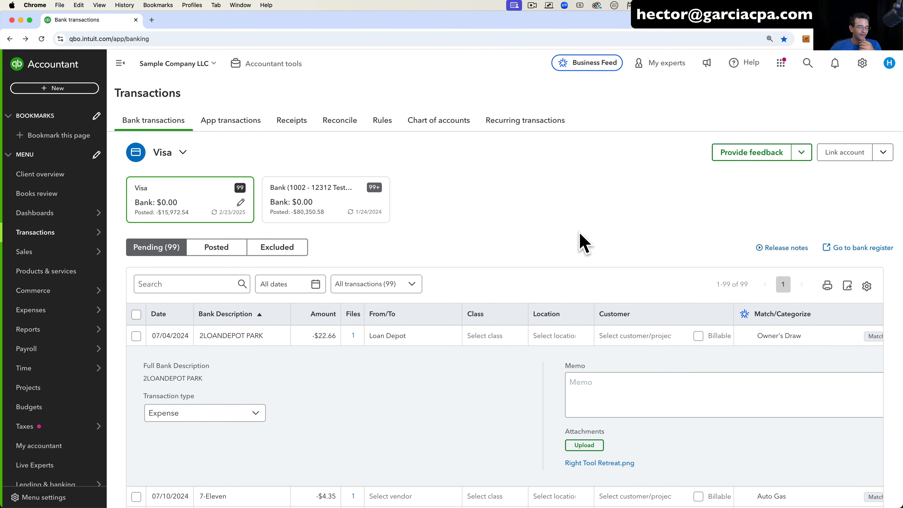
Review the widened table across to its Actions column and collapse the 2LOANDEPOT PARK transaction details.
scroll(677, 376, down, 3)
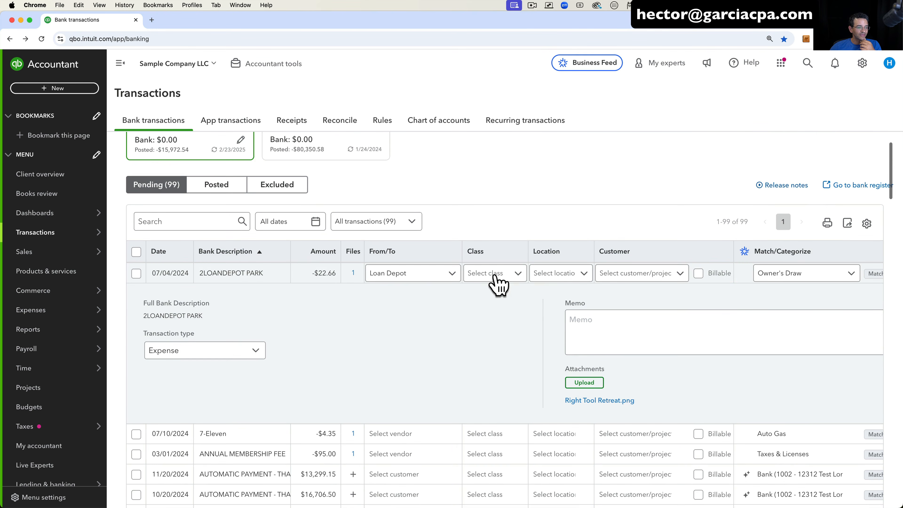
scroll(668, 290, right, 5)
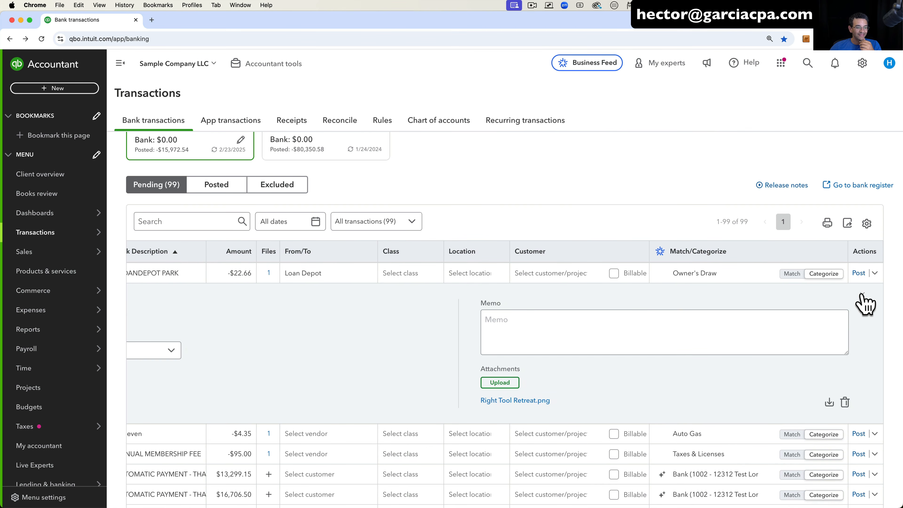
click(597, 279)
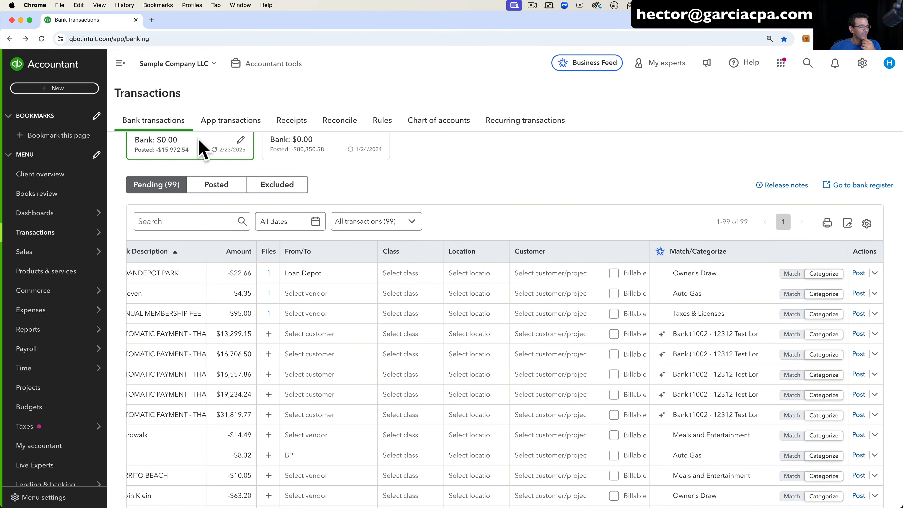
Hide the navigation menu and set the location of the 2LOANDEPOT PARK transaction to Location 1.
click(119, 64)
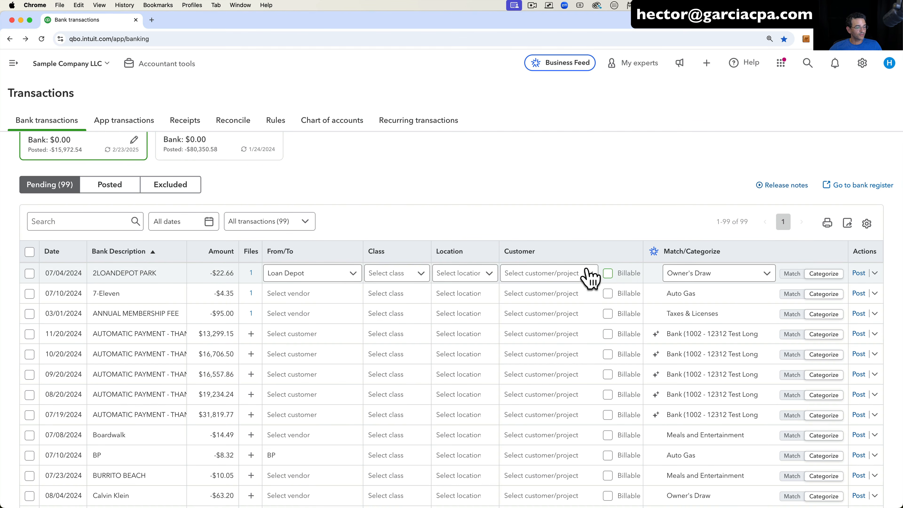
scroll(462, 277, up, 2)
click(423, 312)
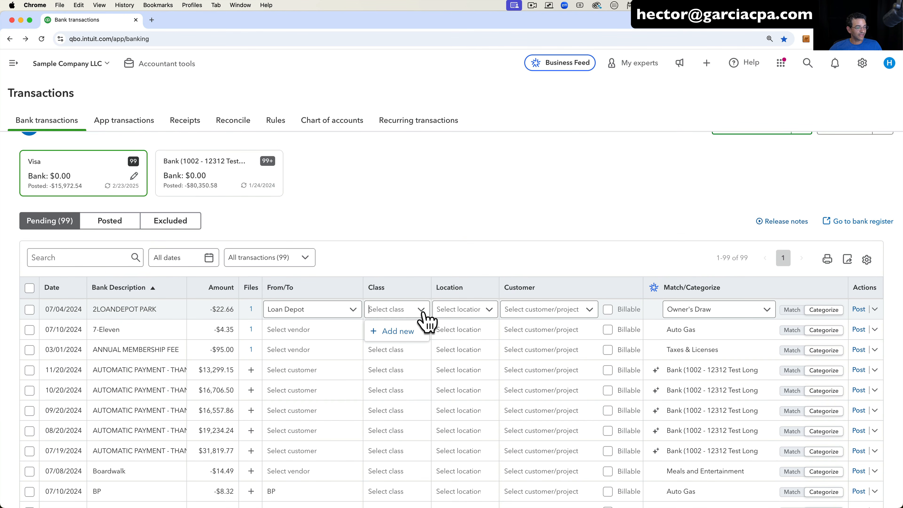
click(484, 317)
click(492, 316)
click(484, 320)
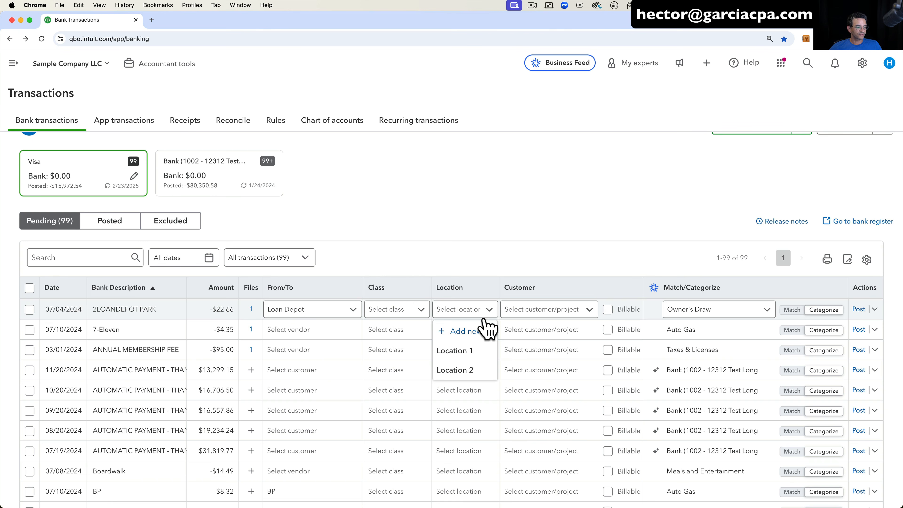
click(462, 352)
Assign the second listed customer to the 2LOANDEPOT PARK transaction and create a new class named Class X for it.
click(584, 313)
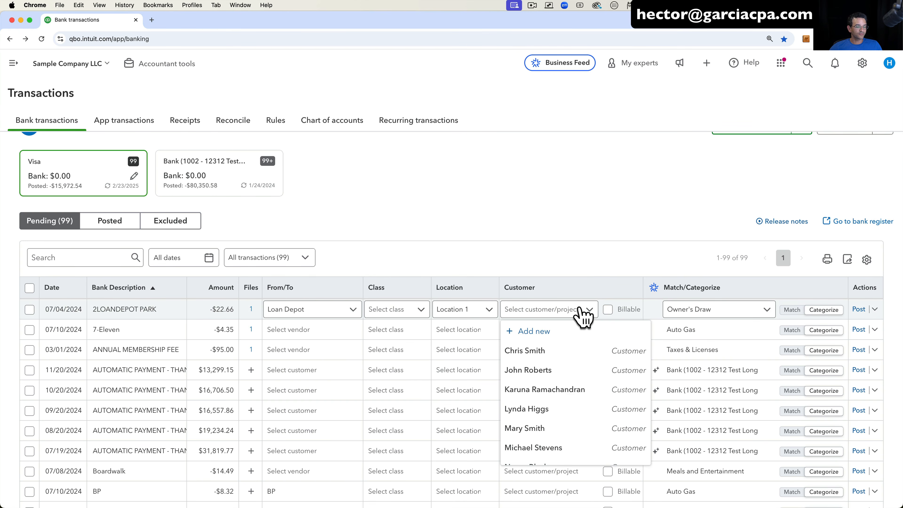
click(584, 311)
click(584, 312)
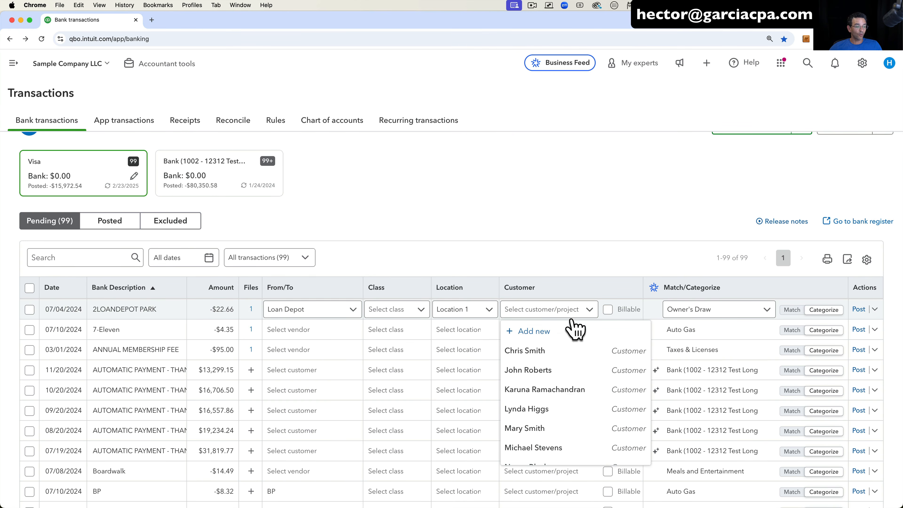
click(547, 369)
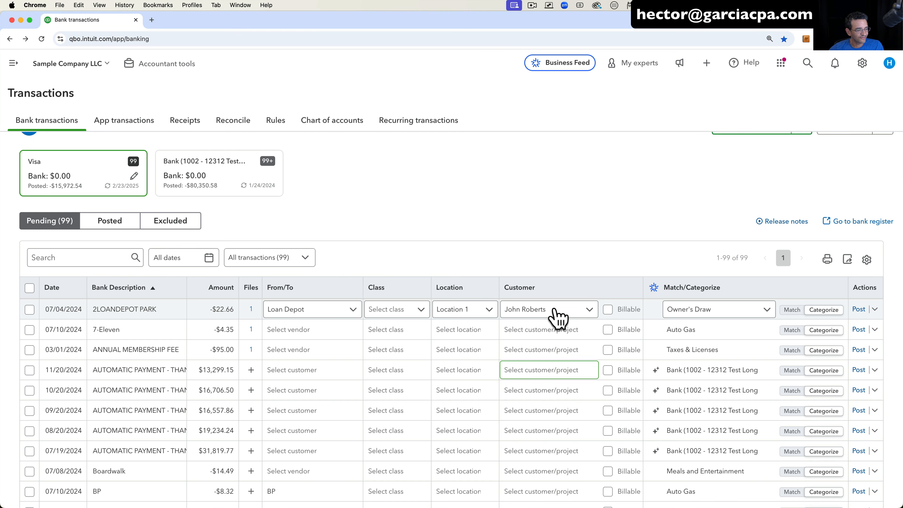
click(419, 317)
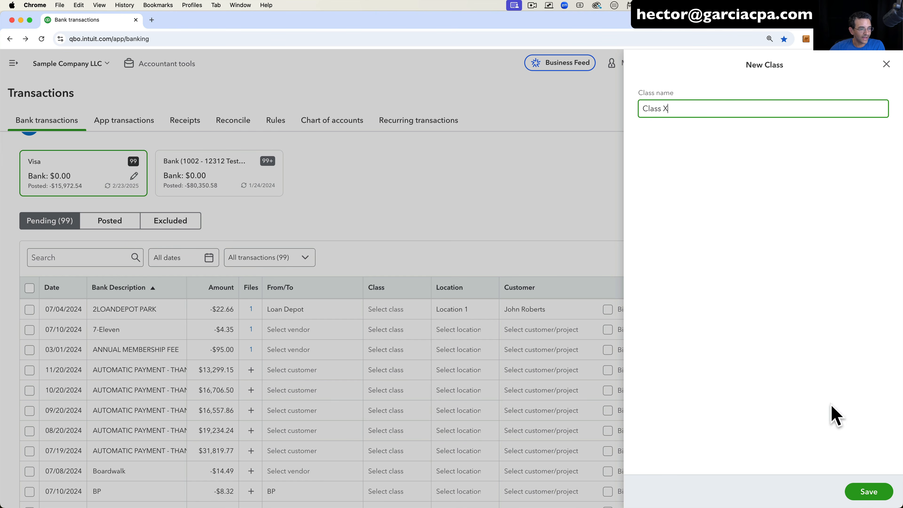
click(868, 492)
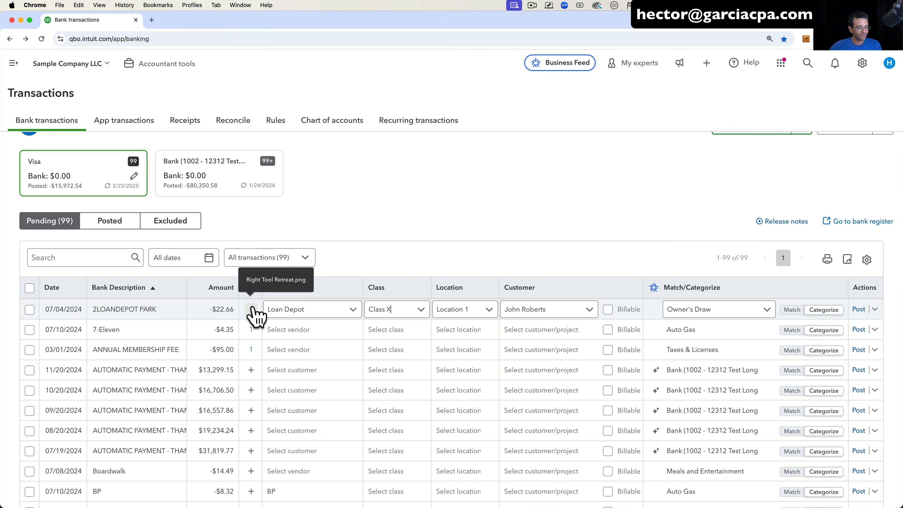
Check the Add new vendors automation option in the table settings without changing it, and post the 2LOANDEPOT PARK transaction.
click(866, 260)
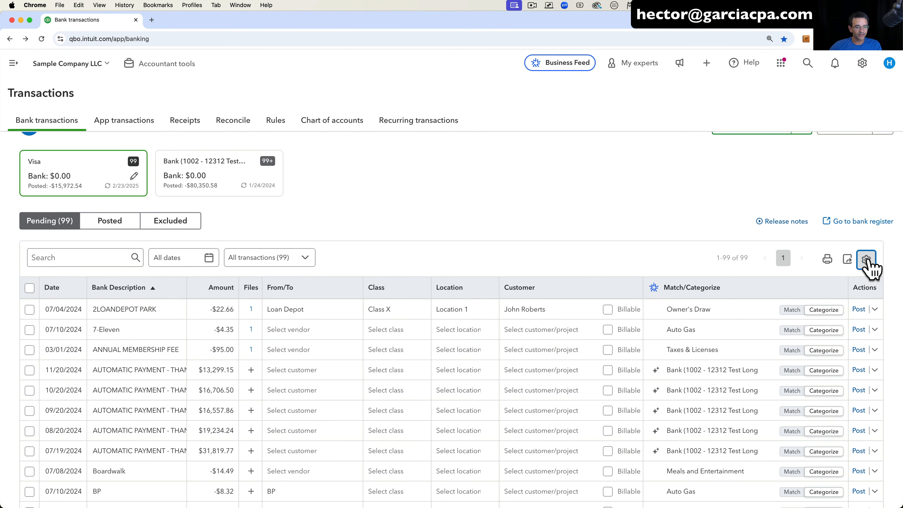
scroll(748, 379, down, 3)
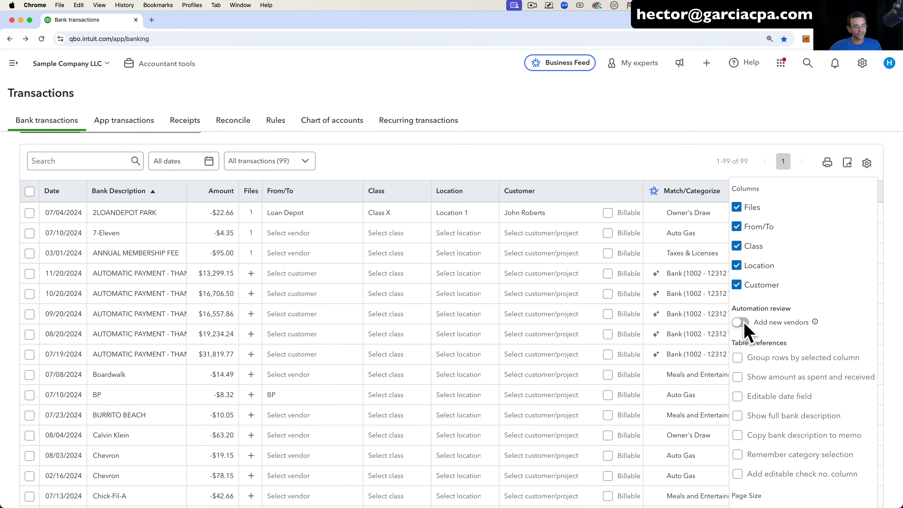
click(866, 162)
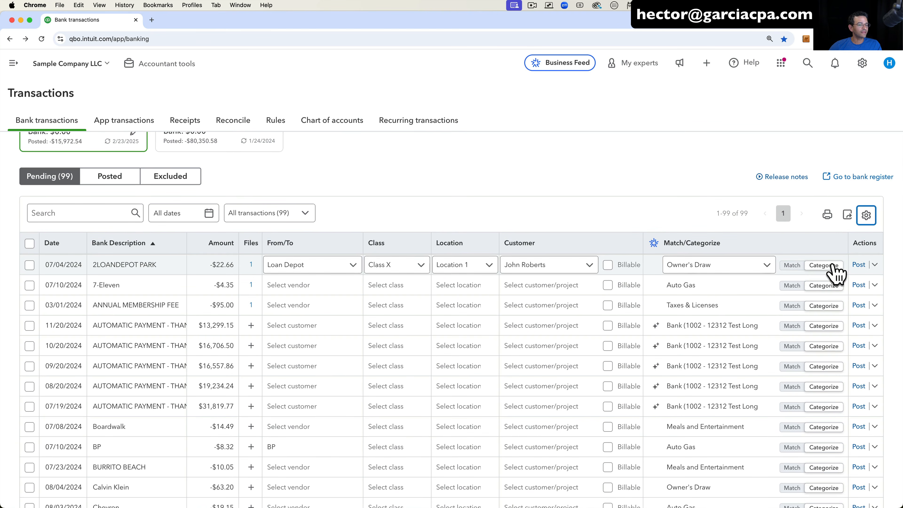
click(858, 265)
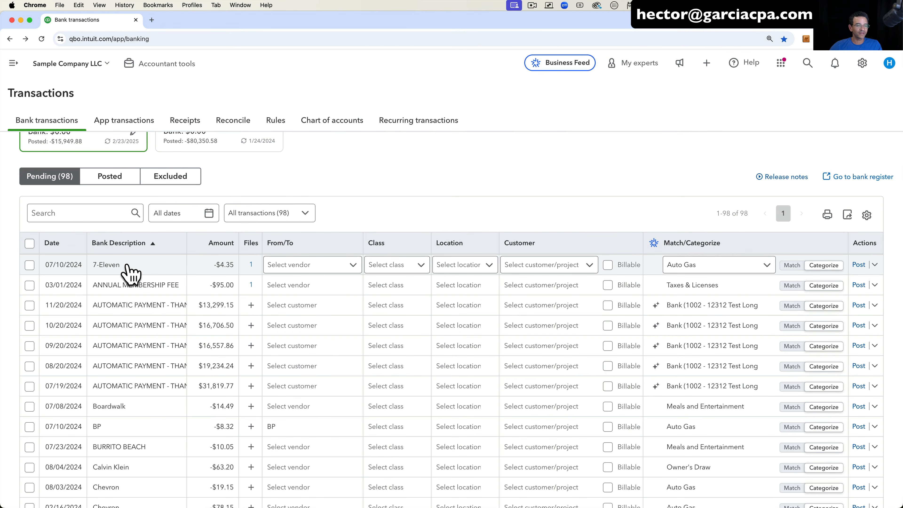
click(352, 265)
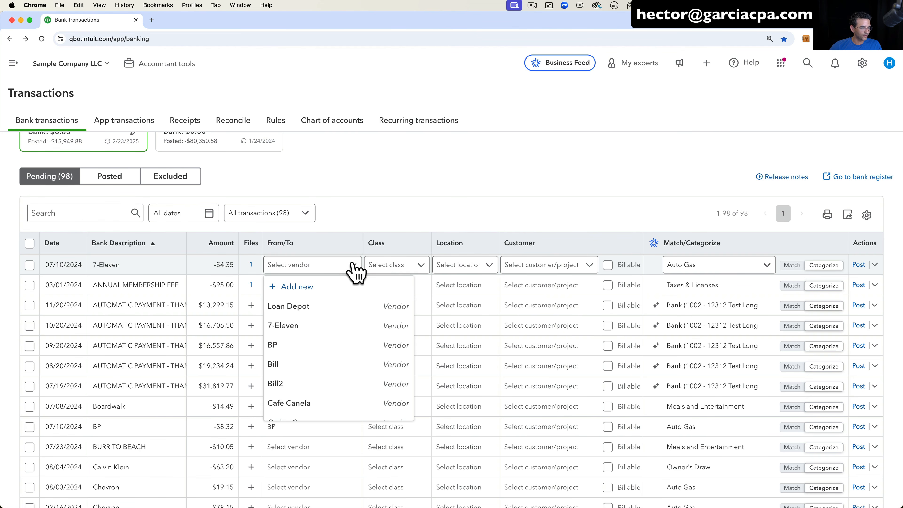
click(299, 286)
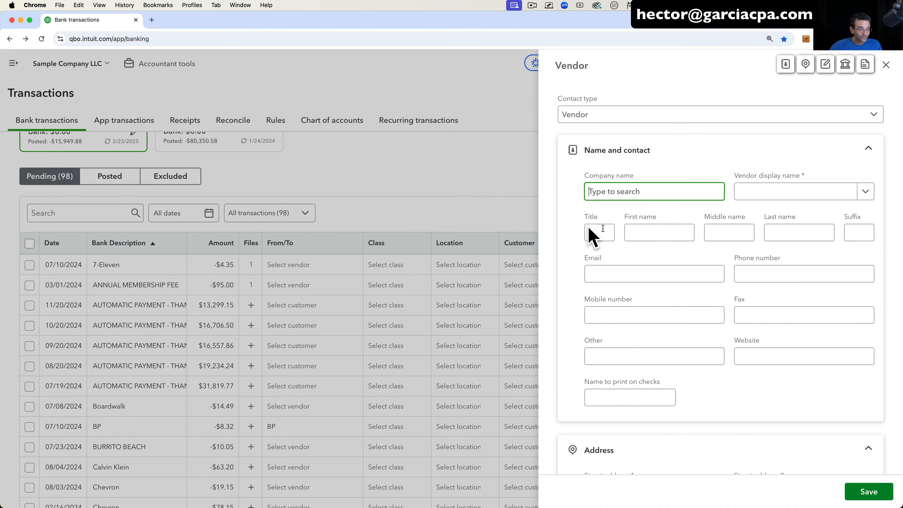
click(885, 64)
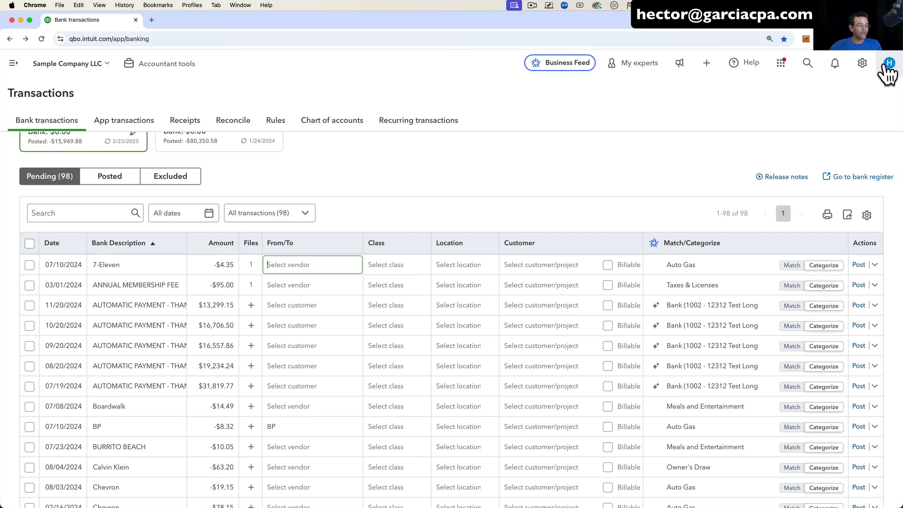
Create the suggested vendor Calvin Klein with its prefilled details and assign it to the 08/04/2024 Calvin Klein transaction.
scroll(249, 409, down, 3)
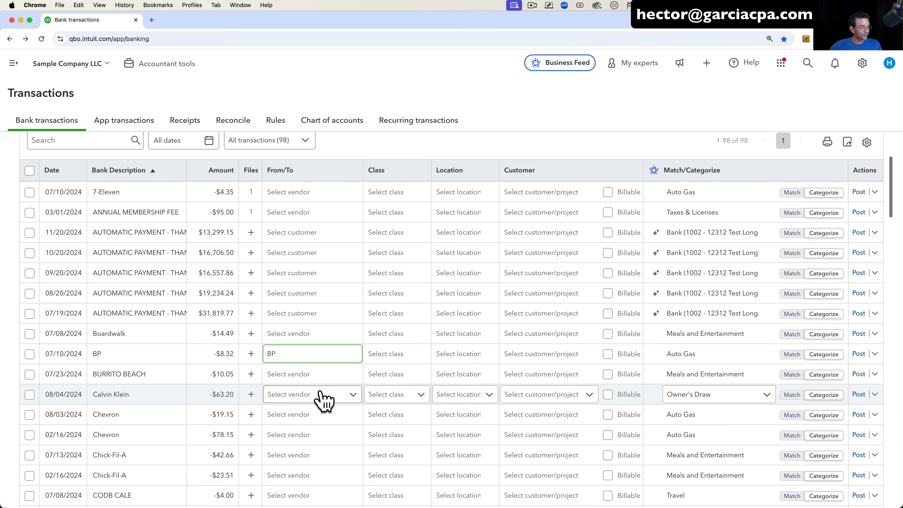
click(359, 391)
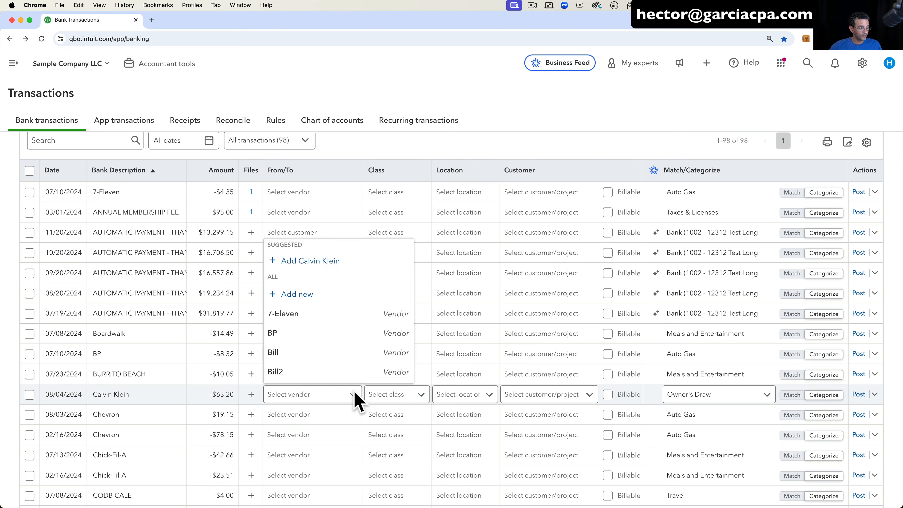
click(291, 261)
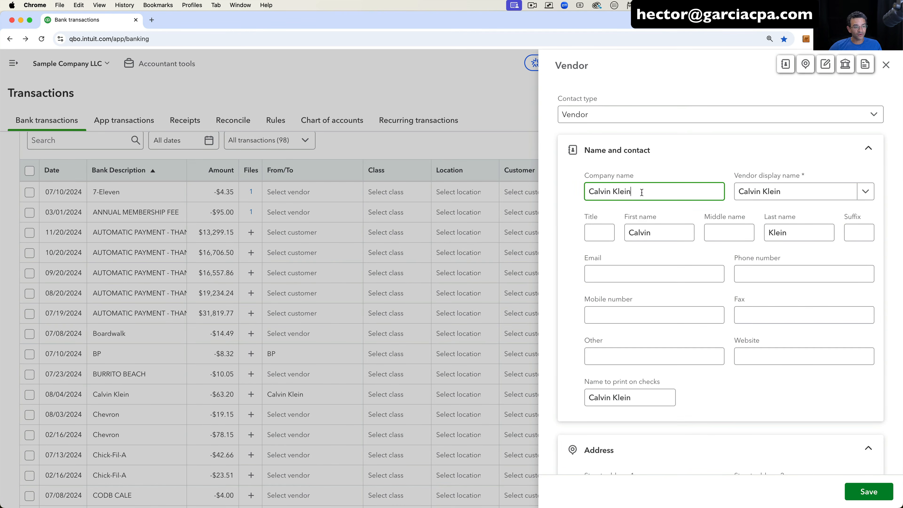
drag(642, 189, 579, 192)
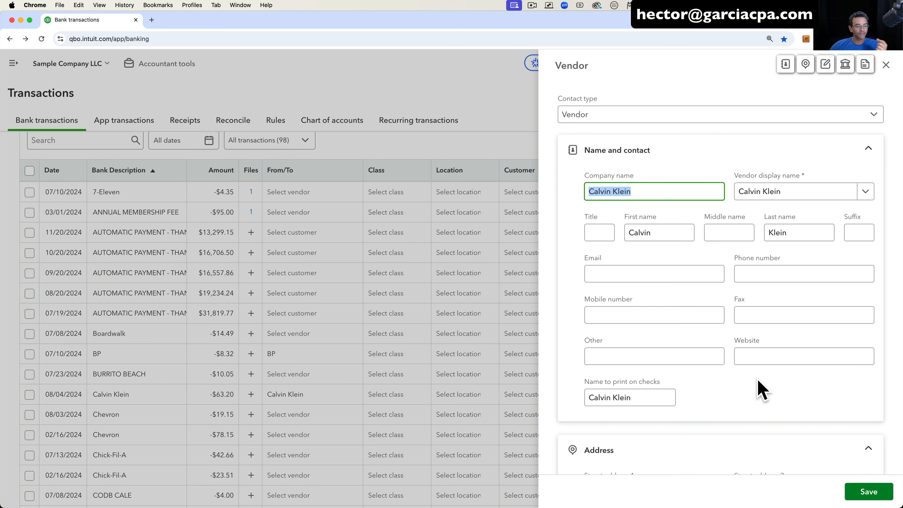
click(874, 491)
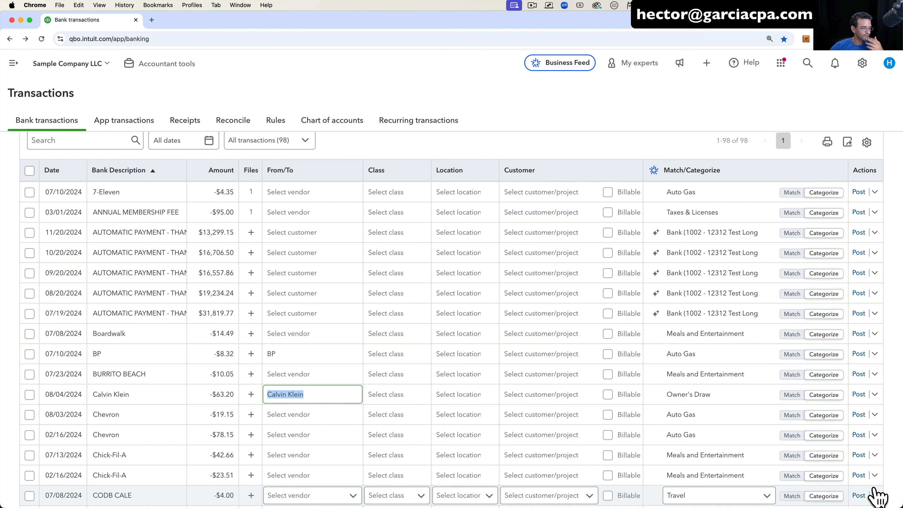
Create the suggested vendor Chevron from the 08/03/2024 Chevron transaction.
click(352, 414)
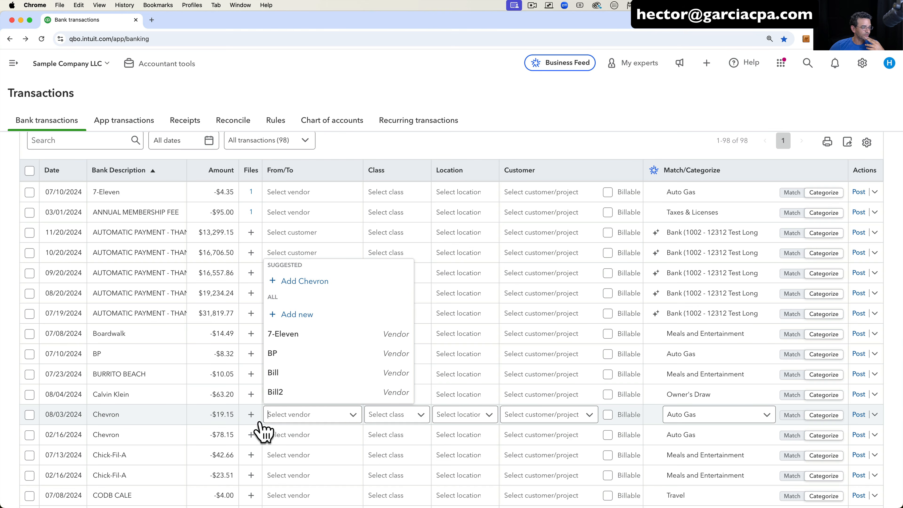
click(315, 287)
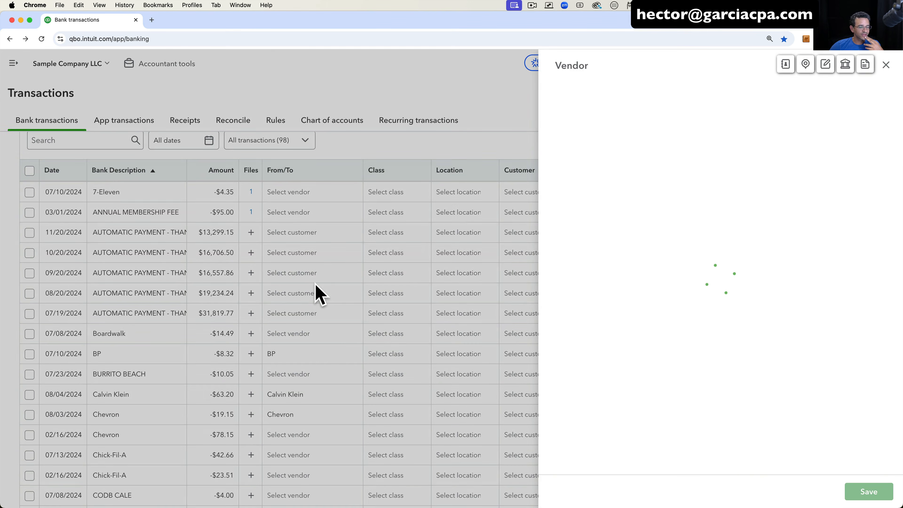
click(871, 492)
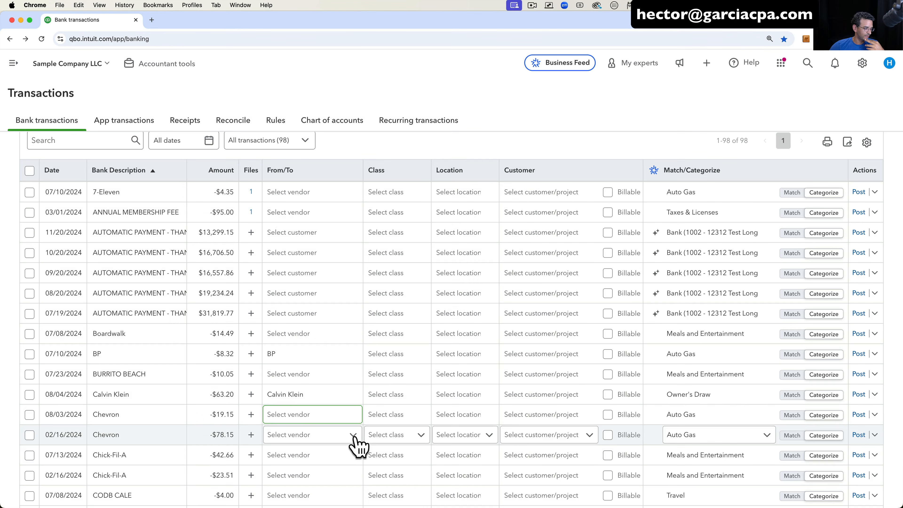
Create the suggested vendor Chick-Fil-A and assign it to the 07/13/2024 Chick-Fil-A transaction.
click(354, 456)
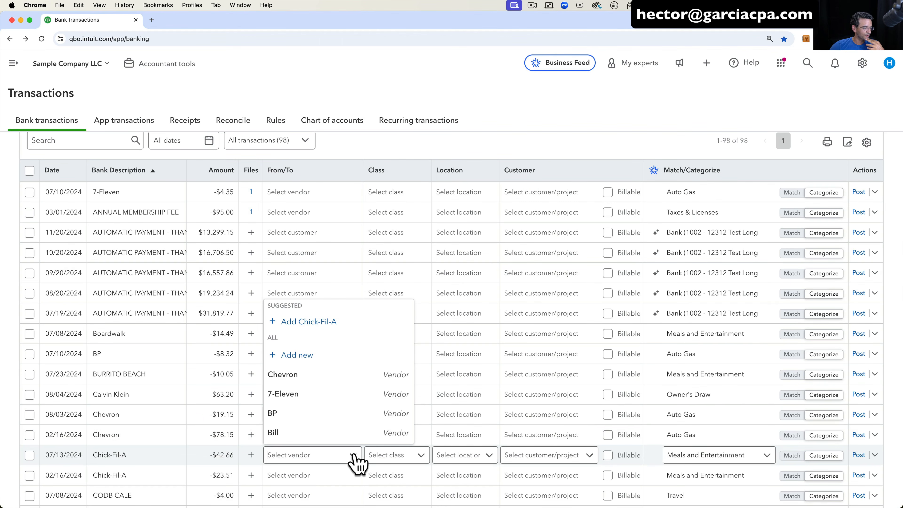
click(308, 322)
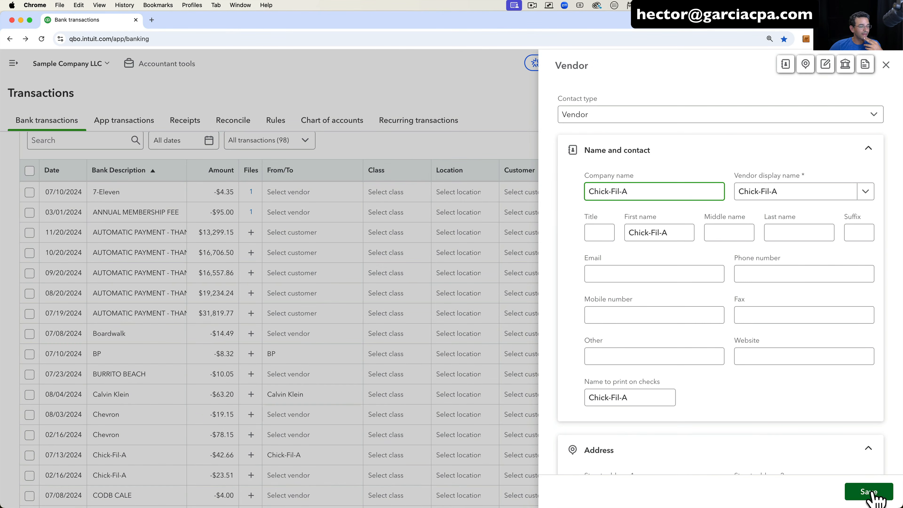
click(867, 491)
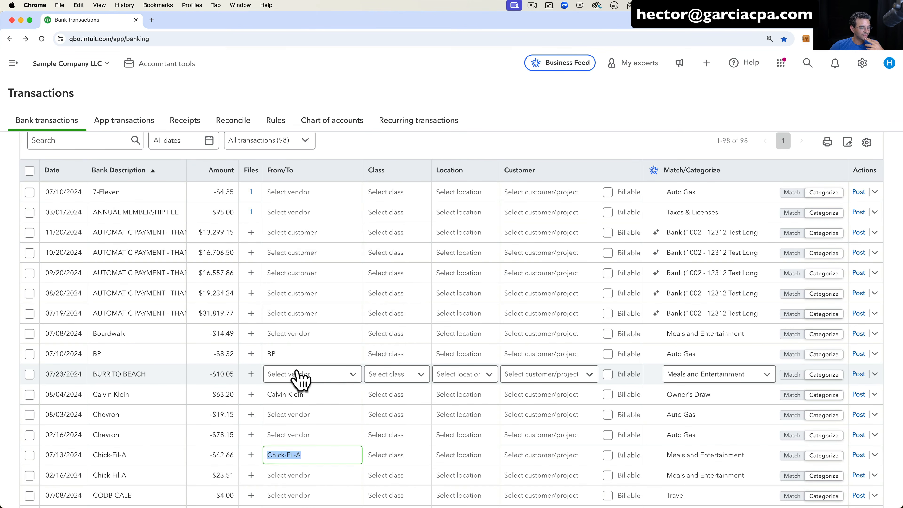
Check the vendor choices offered for the BURRITO BEACH and 7-Eleven transactions without selecting any.
click(355, 373)
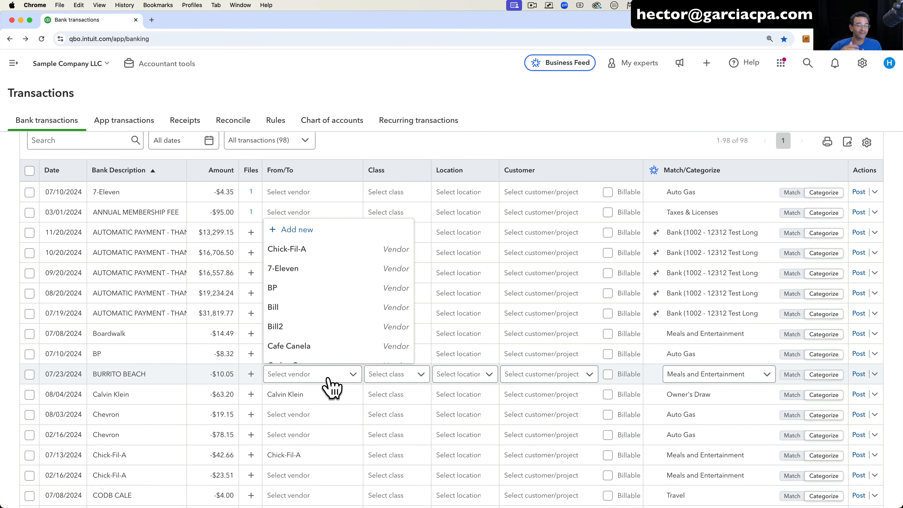
click(412, 164)
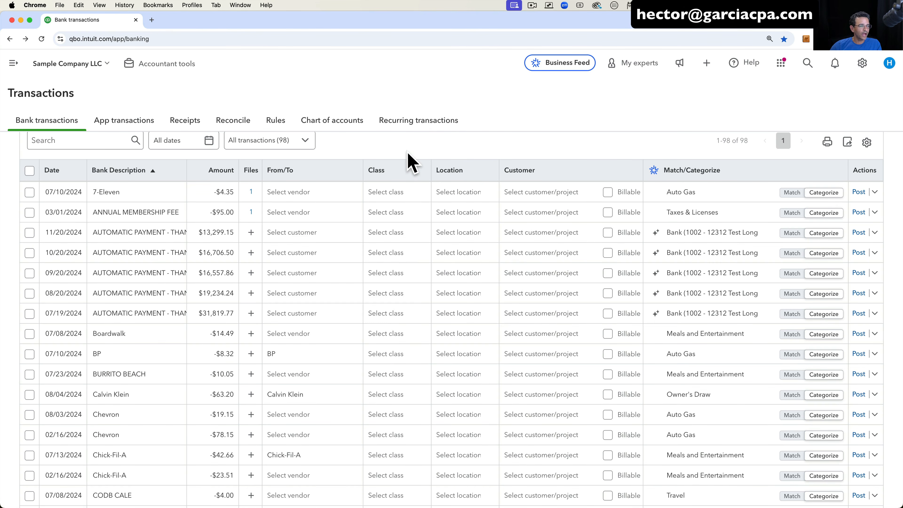
click(354, 194)
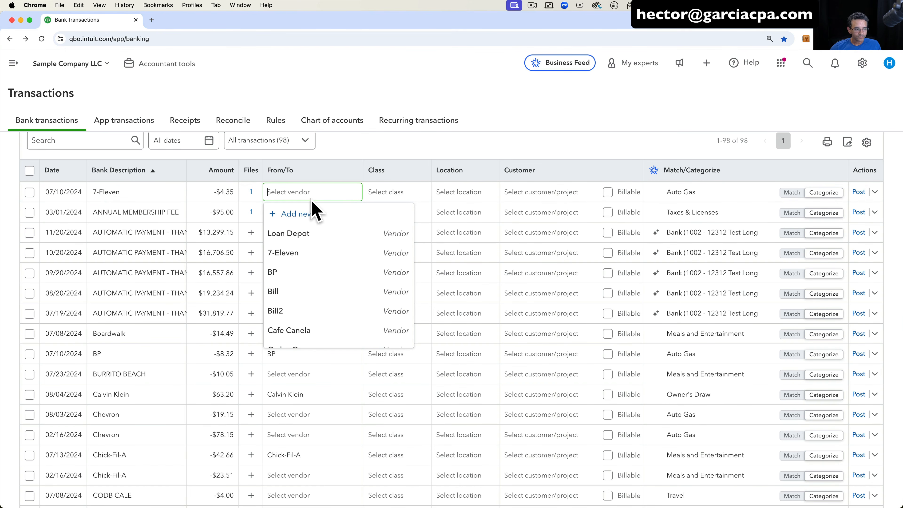
click(347, 141)
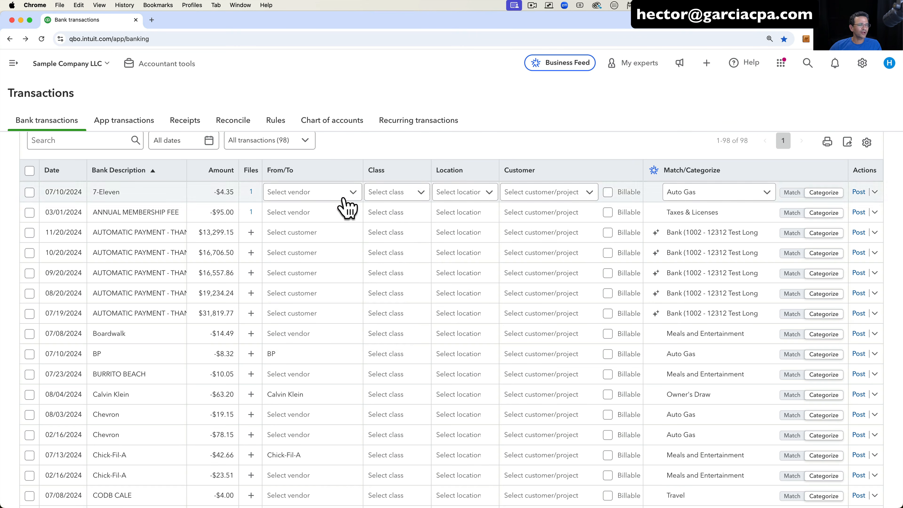
Select the existing vendor costco for the 07/13/2024 Costco transaction of $294.19.
scroll(346, 204, up, 2)
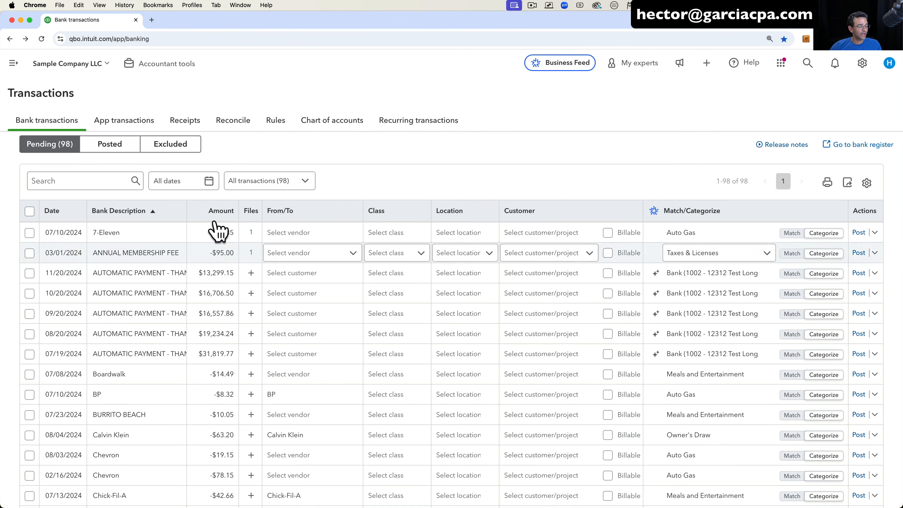
click(316, 253)
scroll(300, 286, down, 6)
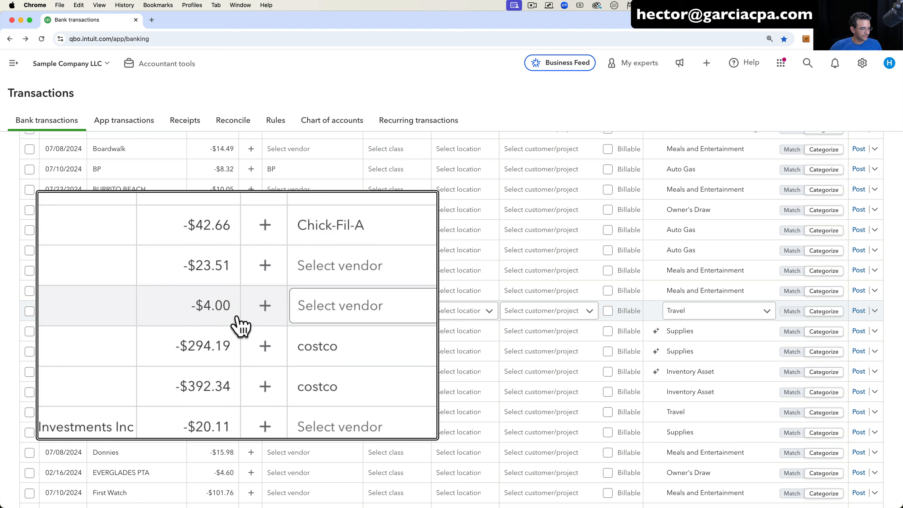
click(292, 334)
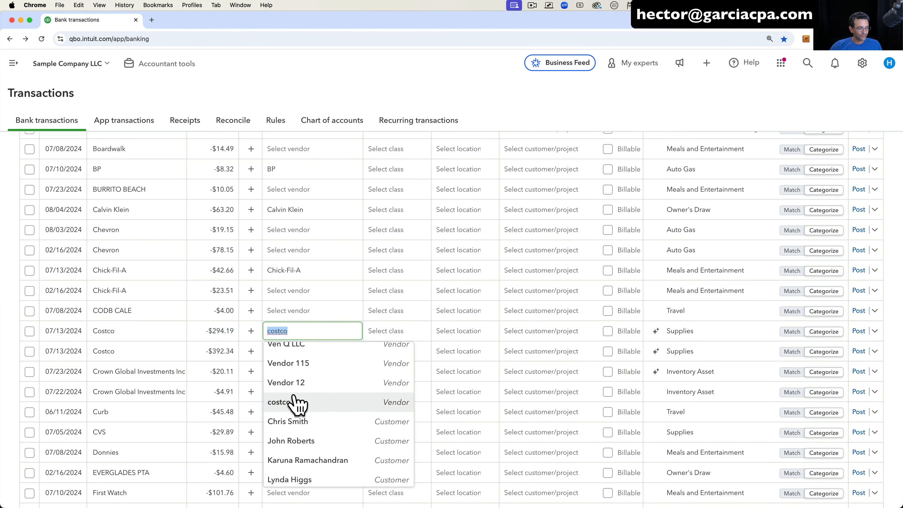
click(292, 402)
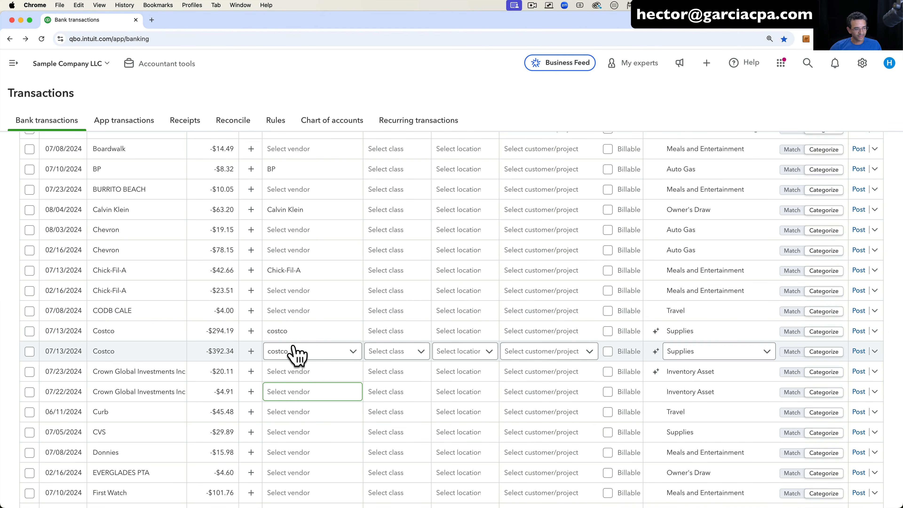
click(697, 333)
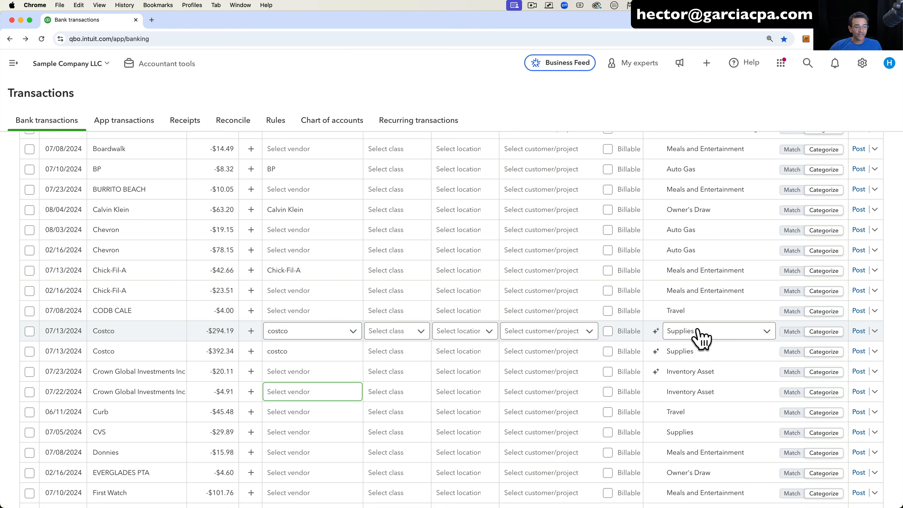
Review the suggested categories and their explanations for the 07/13/2024 Costco transaction of $294.19.
click(657, 331)
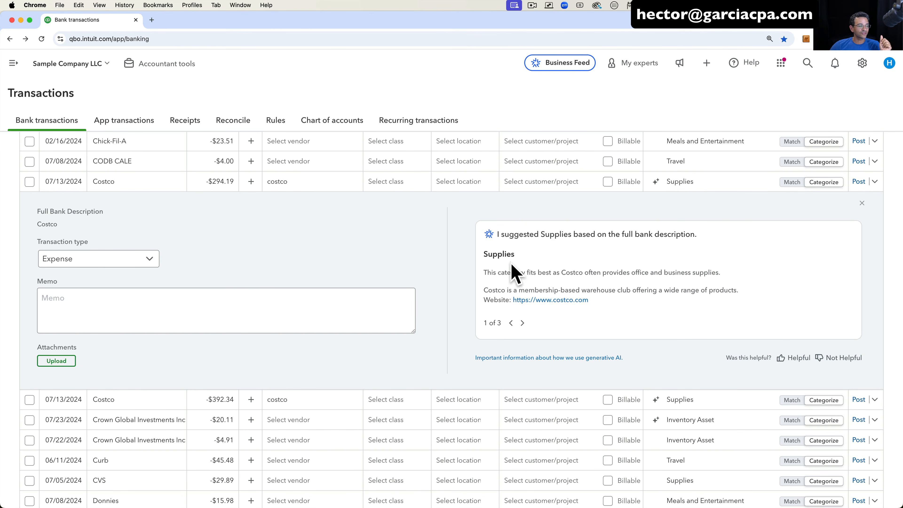
drag(497, 274, 744, 274)
drag(591, 301, 509, 301)
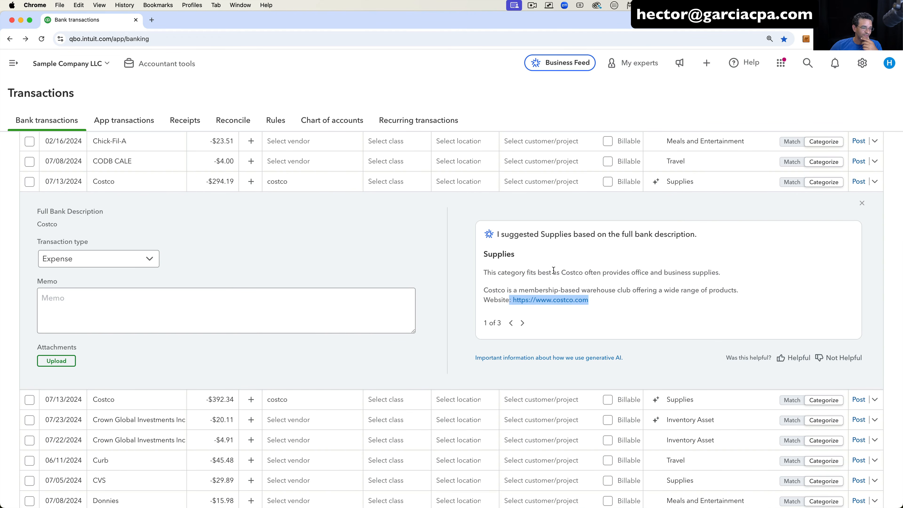
click(523, 324)
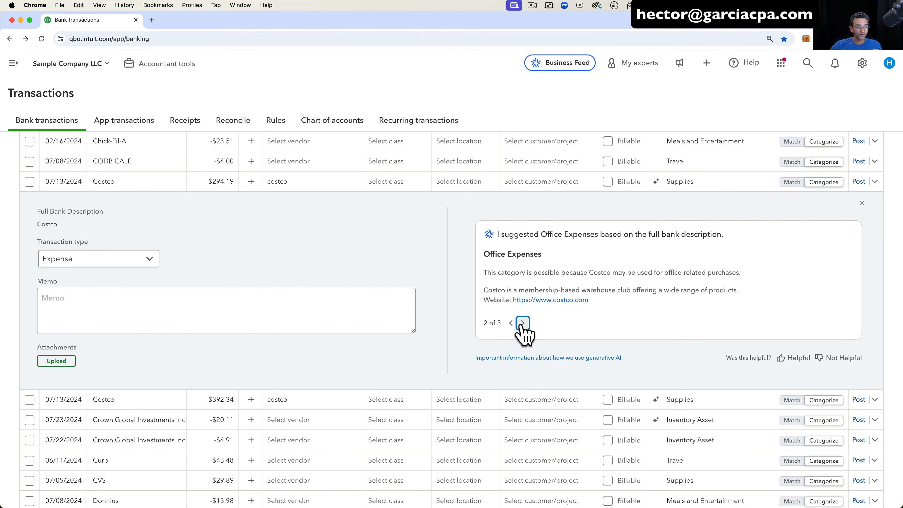
click(511, 323)
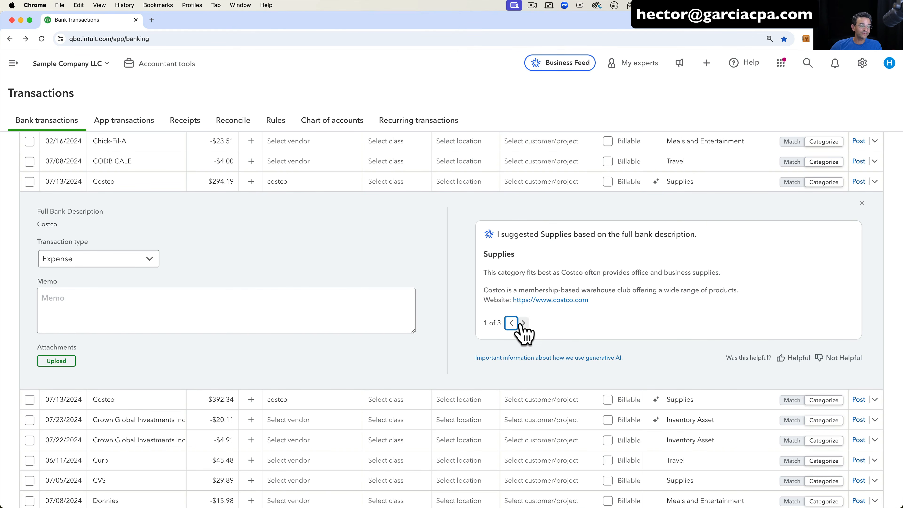
click(523, 324)
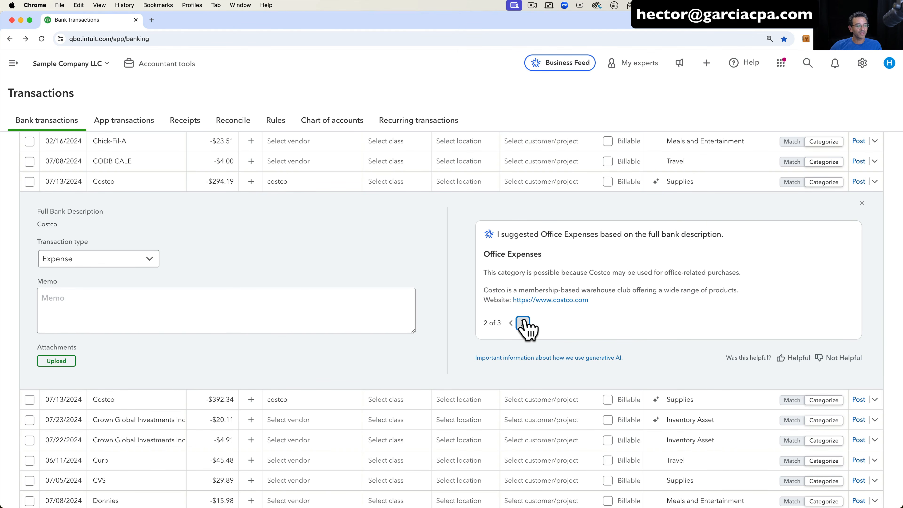
click(522, 323)
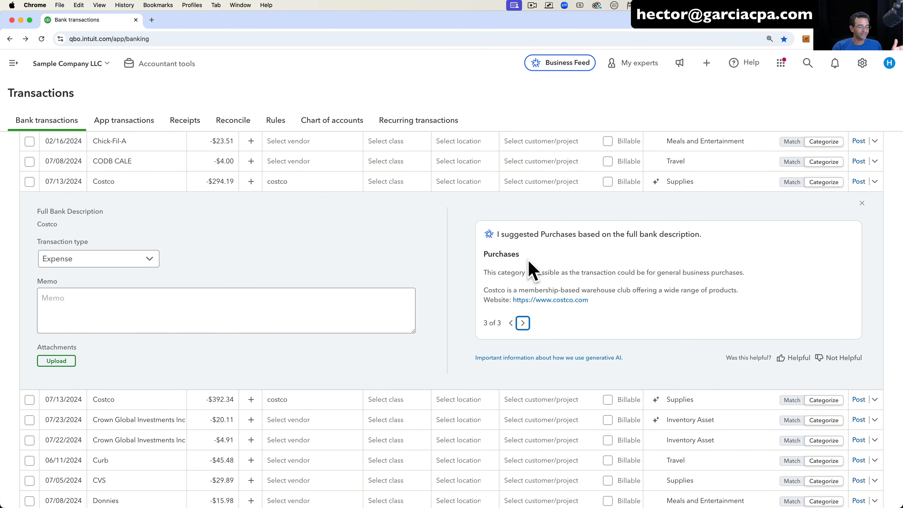
click(512, 323)
click(511, 323)
click(523, 323)
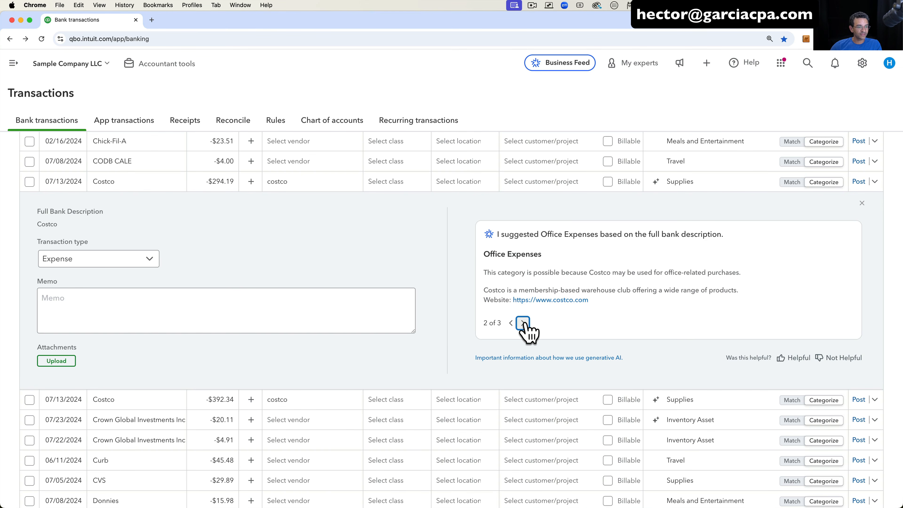
click(524, 323)
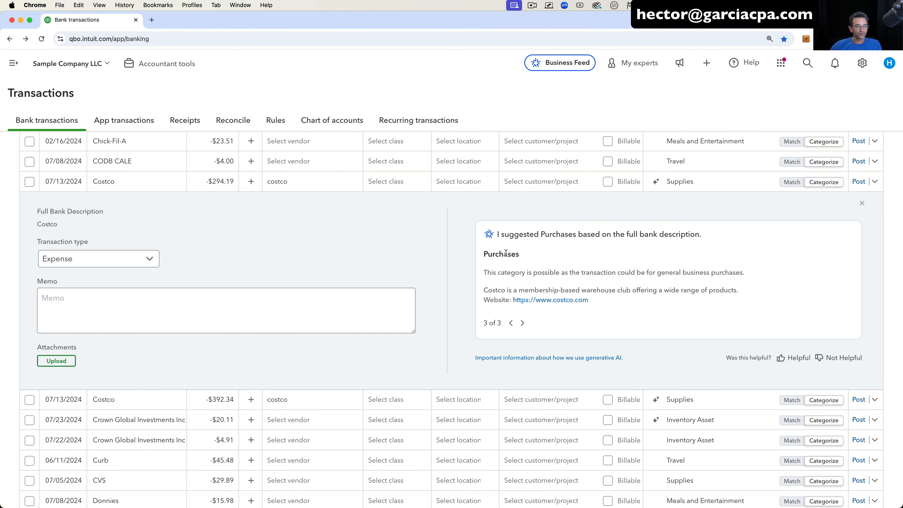
click(510, 323)
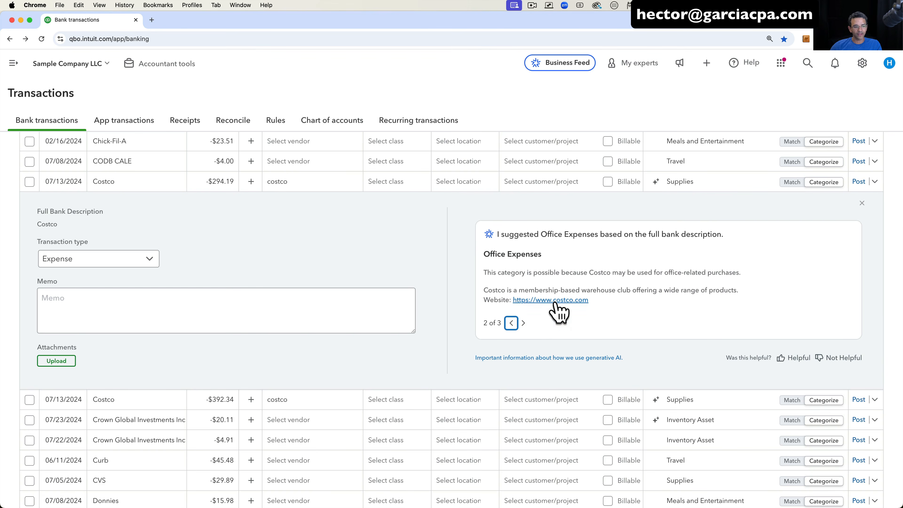
Categorize the 07/13/2024 Costco transaction of $294.19 as Purchases and post it.
click(709, 182)
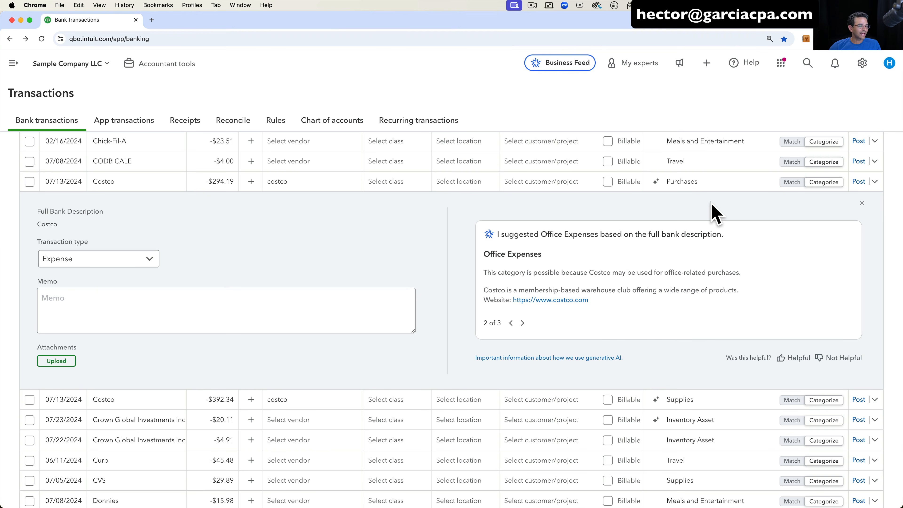
click(861, 203)
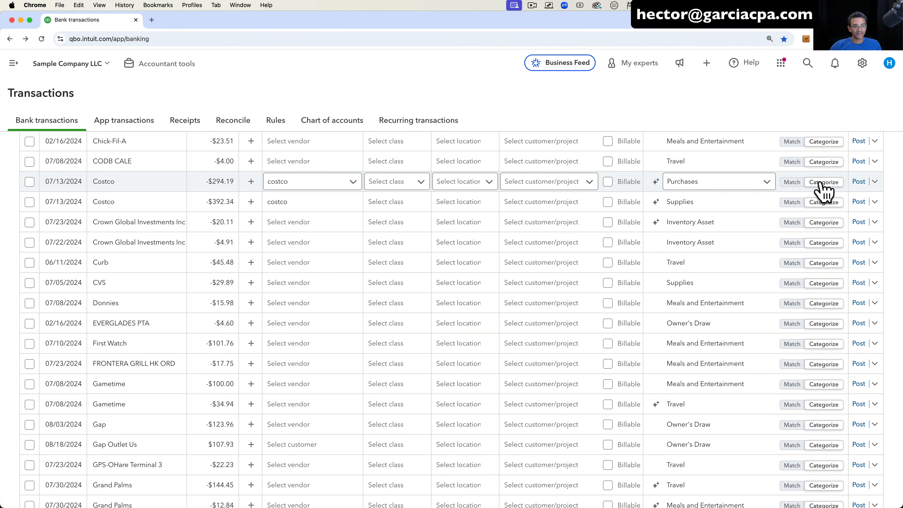
click(858, 182)
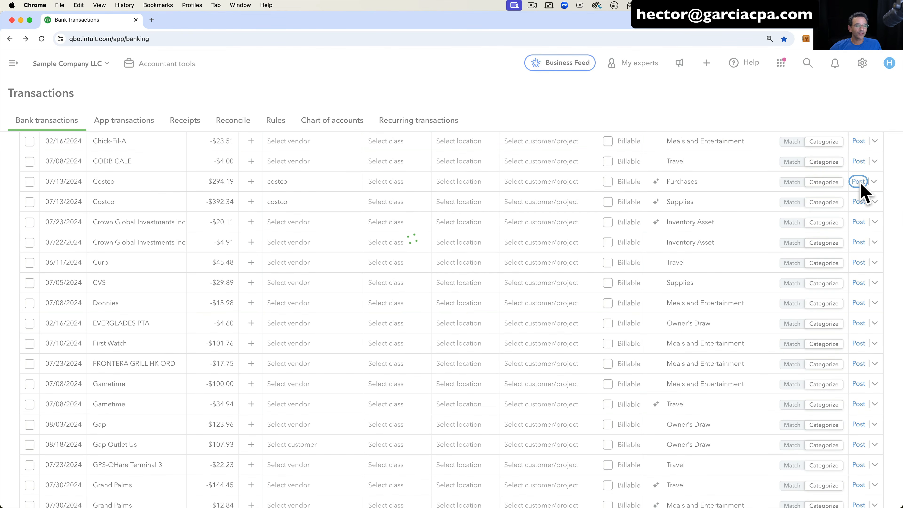
Set the transactions table to show amounts as spent and received.
scroll(886, 196, up, 10)
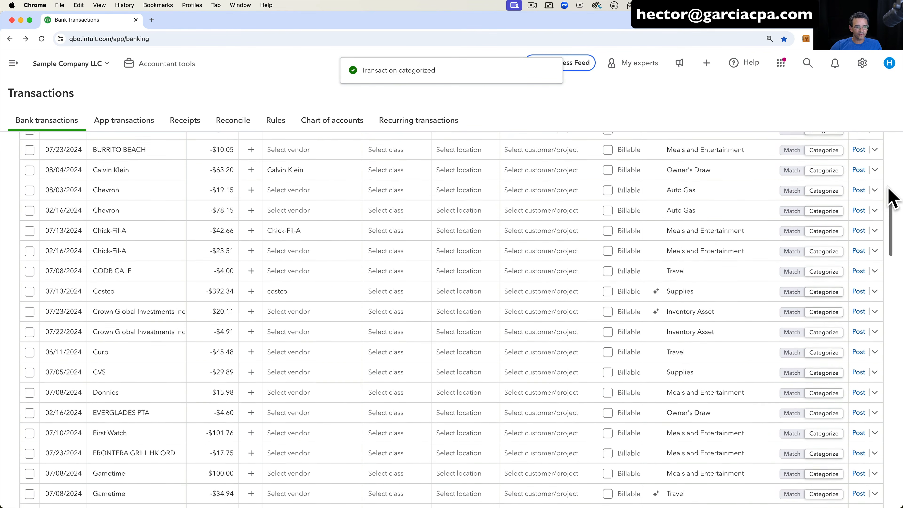
click(867, 264)
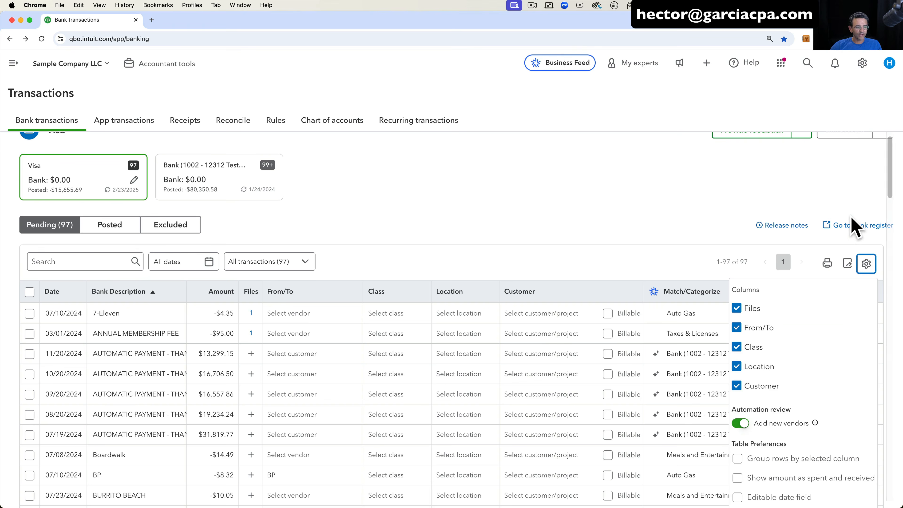
scroll(859, 213, down, 5)
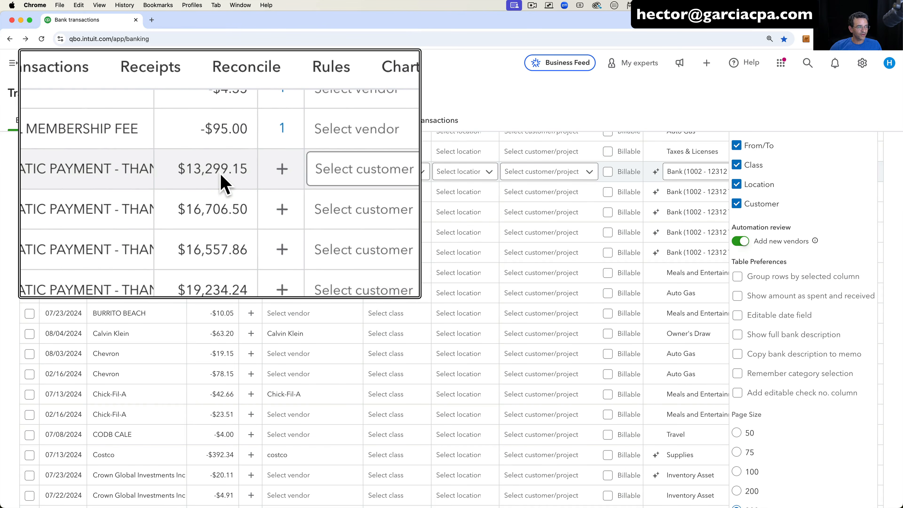
scroll(352, 244, up, 5)
scroll(352, 243, down, 2)
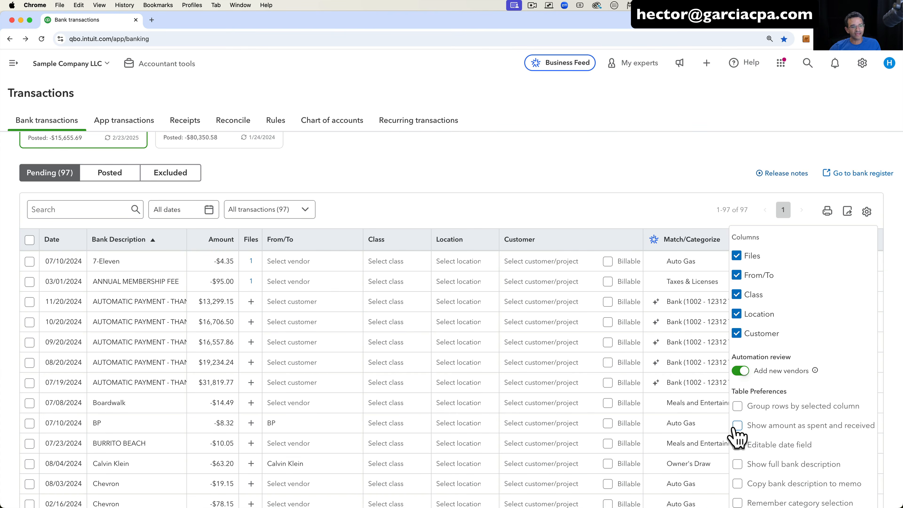
click(738, 425)
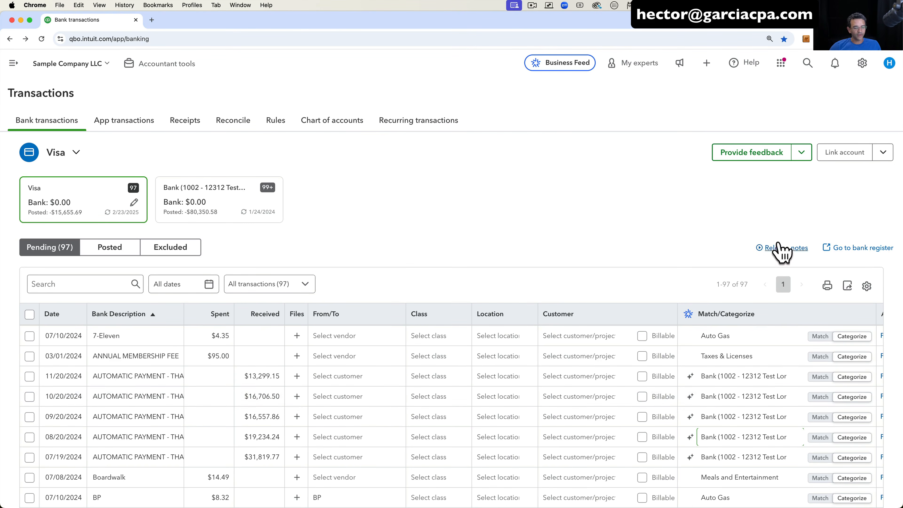
Enable the editable date field in the table preferences.
click(866, 286)
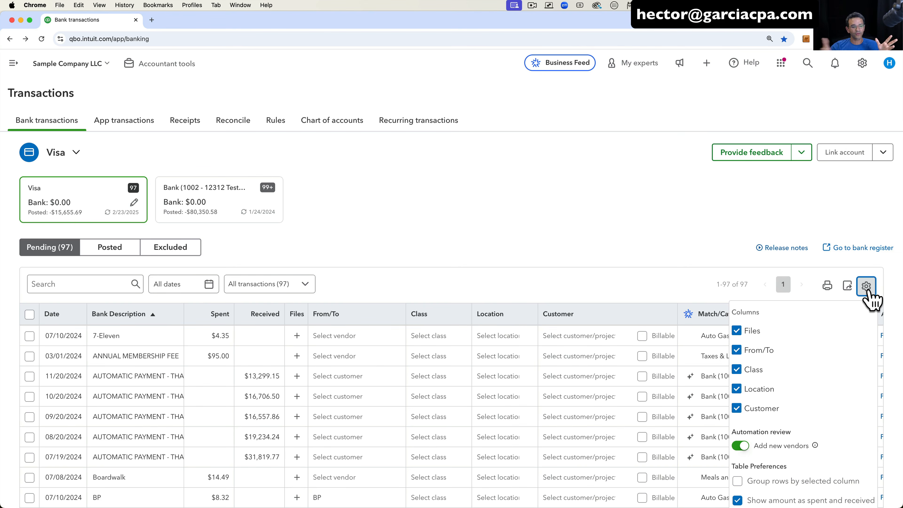
scroll(786, 369, down, 5)
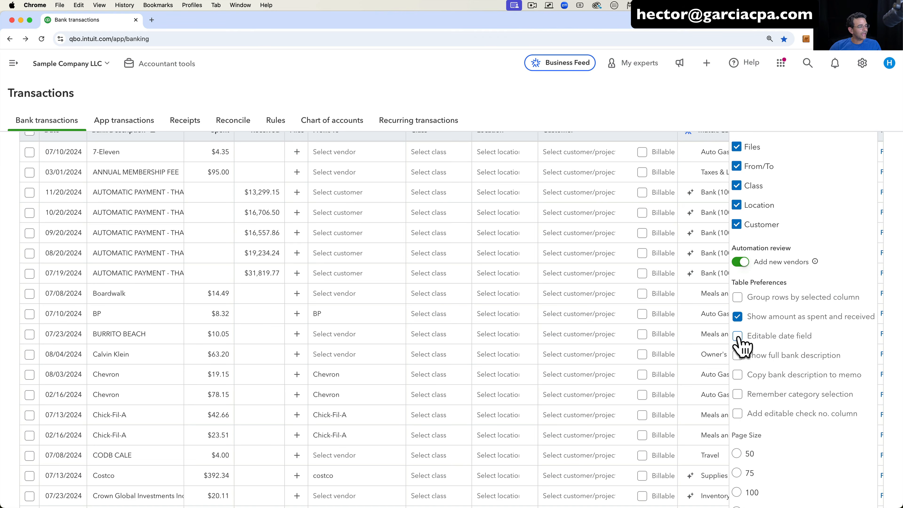
scroll(739, 336, down, 1)
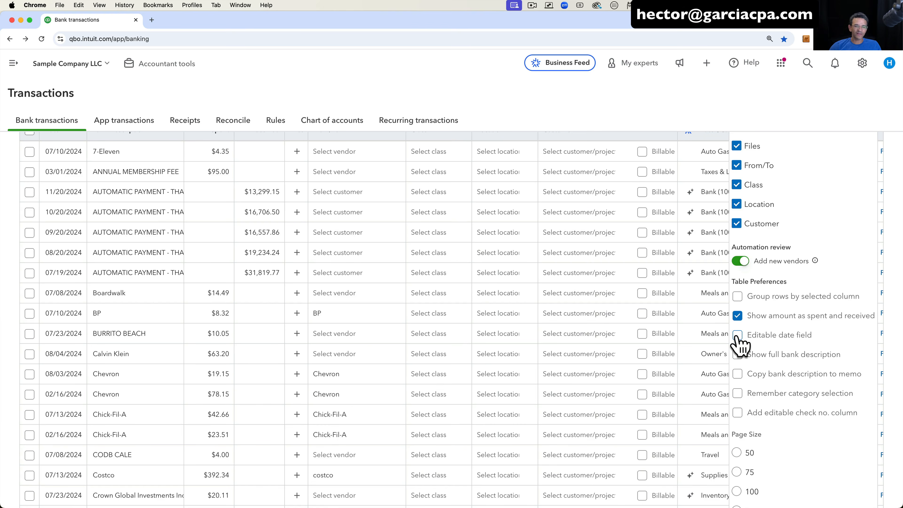
click(737, 335)
Look through the pending Visa transactions and search them for "check", clearing the search when done.
scroll(197, 412, down, 10)
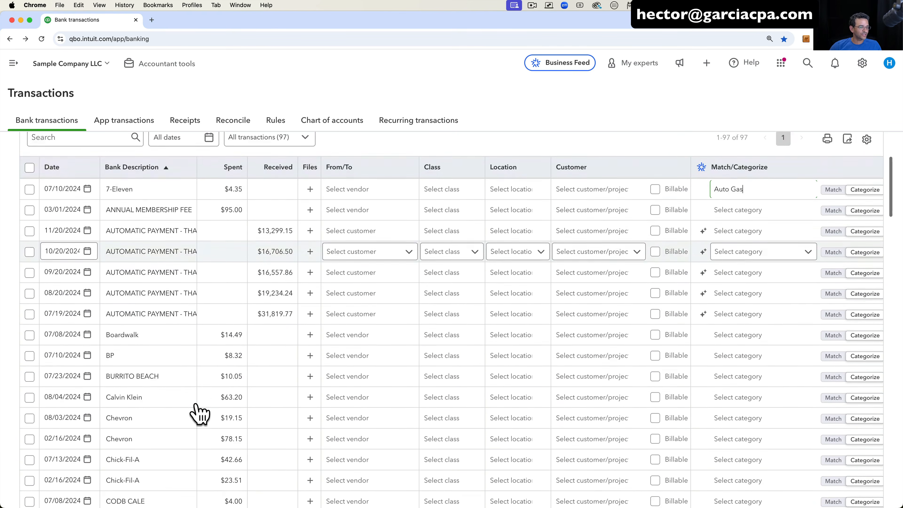
scroll(200, 412, down, 13)
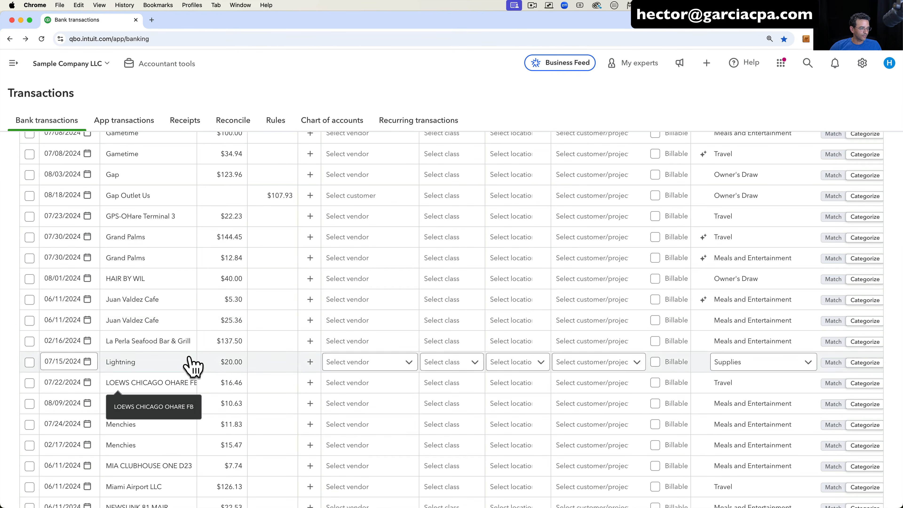
scroll(192, 366, down, 4)
scroll(143, 322, up, 20)
click(85, 283)
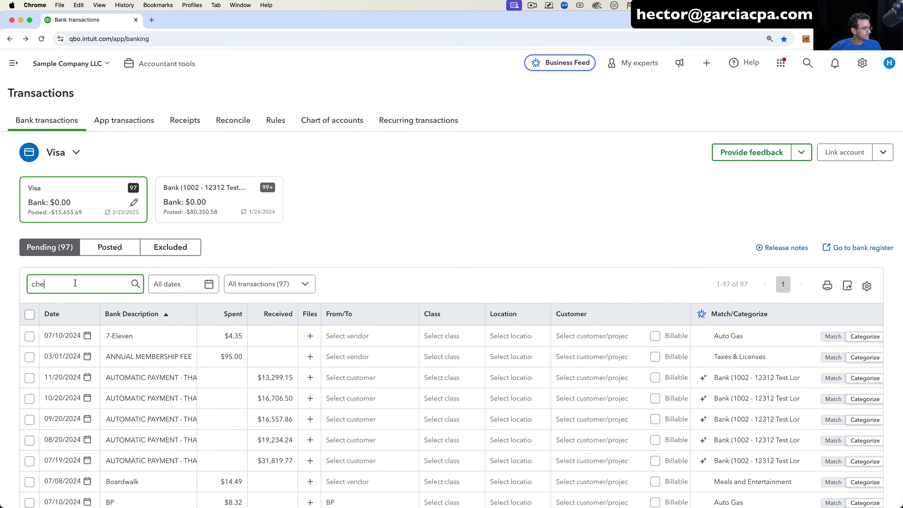
text(check)
click(134, 285)
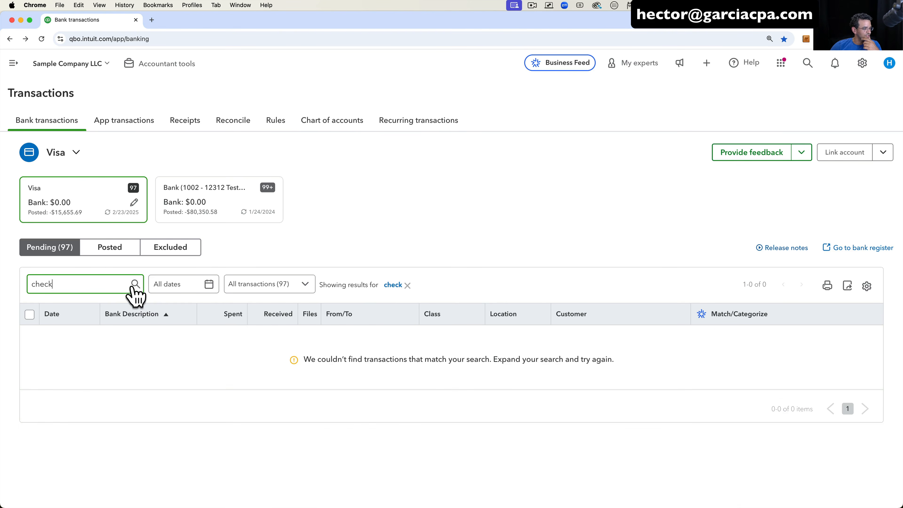
click(408, 285)
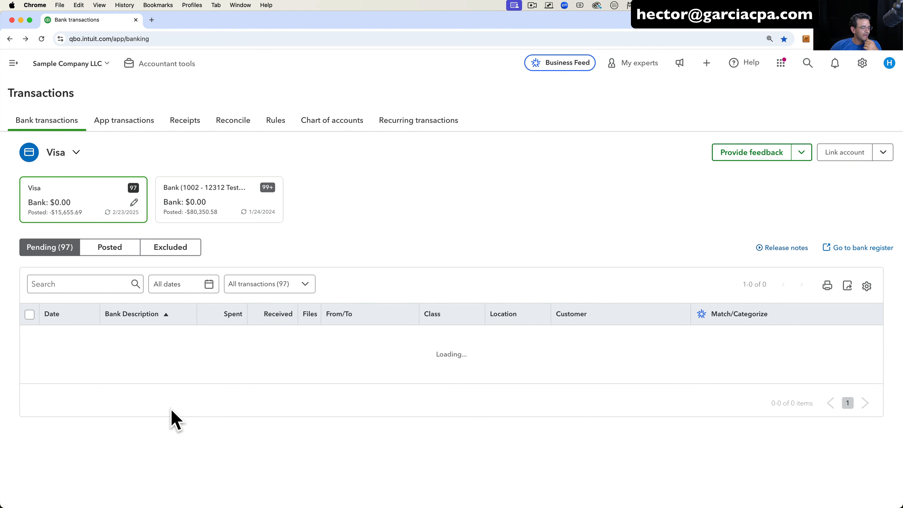
Change the date of the 07/30/2024 Grand Palms transaction of $144.45 to 05/01/2024.
scroll(170, 409, down, 10)
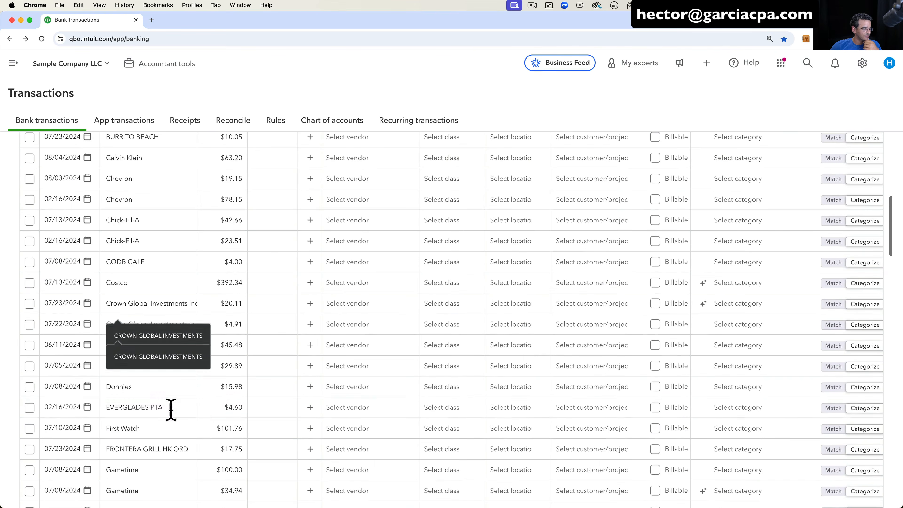
scroll(171, 408, down, 6)
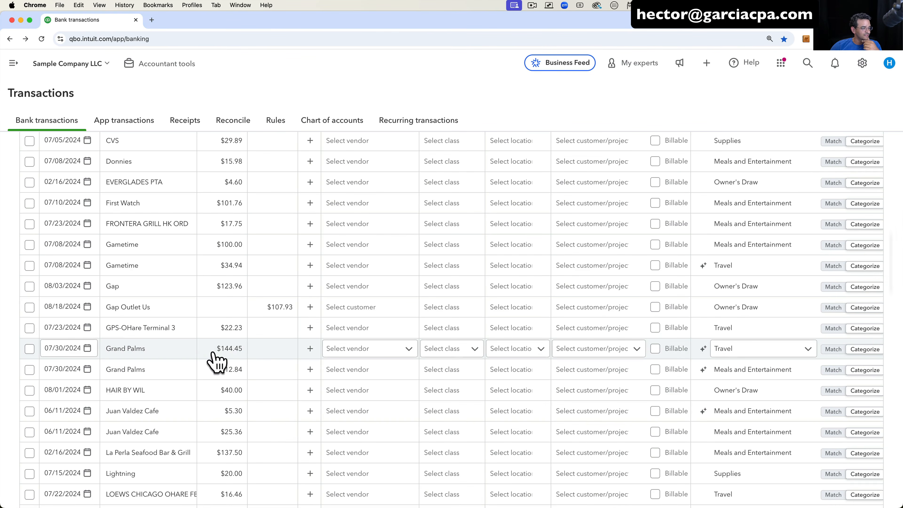
click(93, 355)
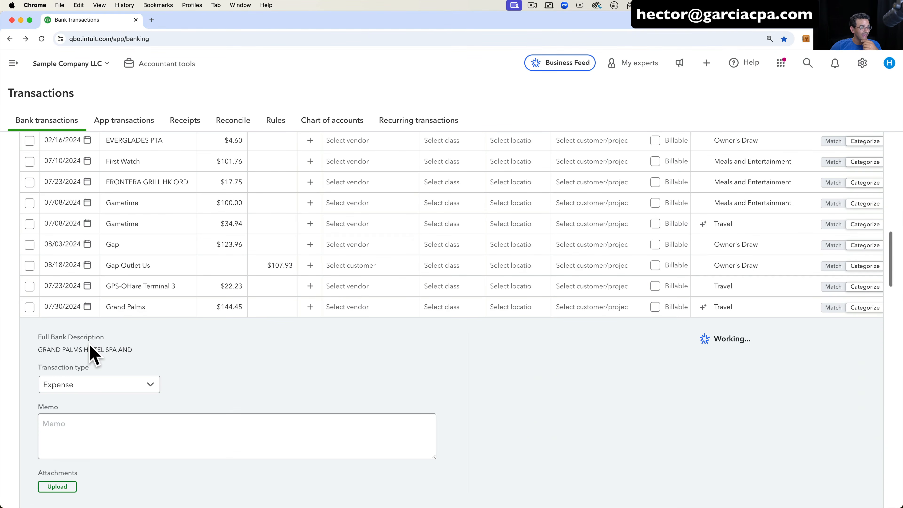
click(93, 313)
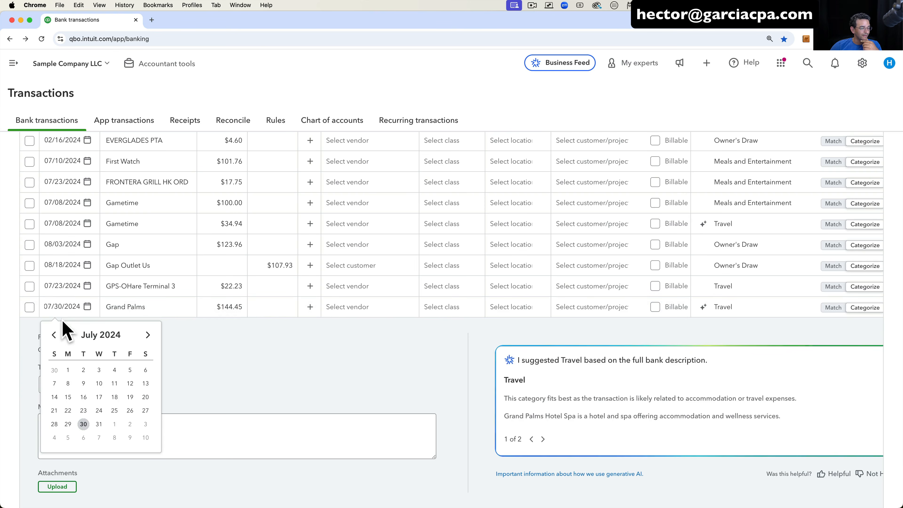
click(53, 335)
click(54, 334)
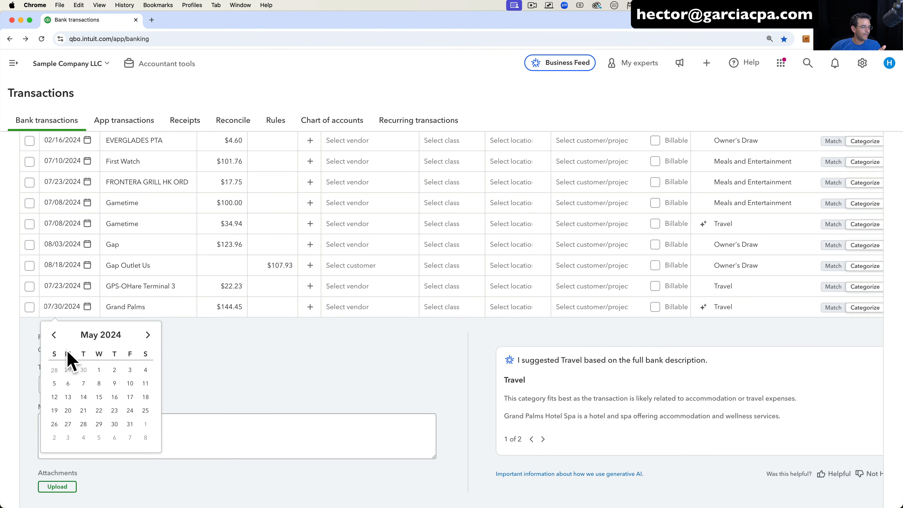
click(99, 370)
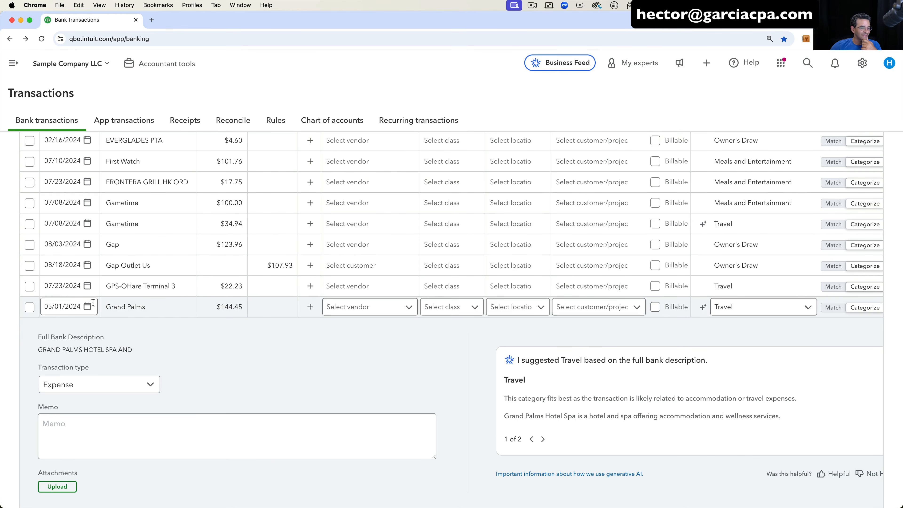
scroll(694, 434, down, 2)
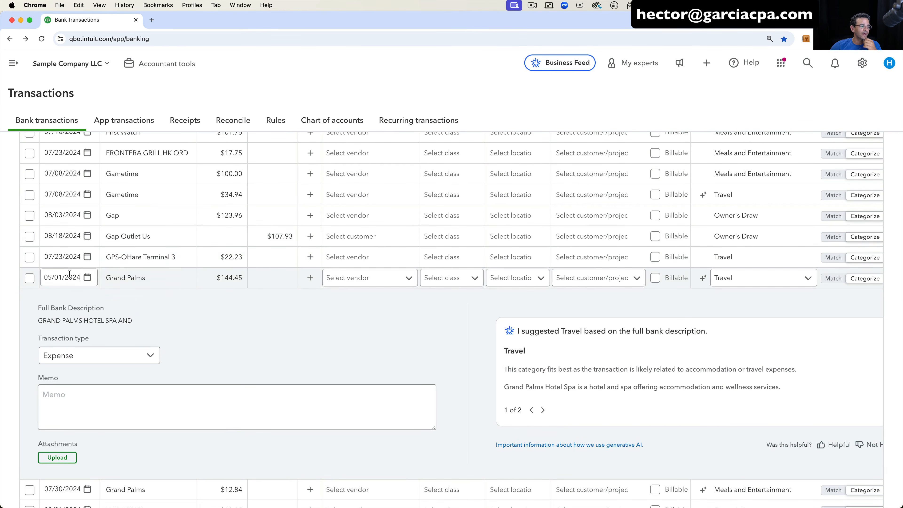
Disable the editable date field in the table preferences.
scroll(587, 366, up, 10)
scroll(586, 357, up, 15)
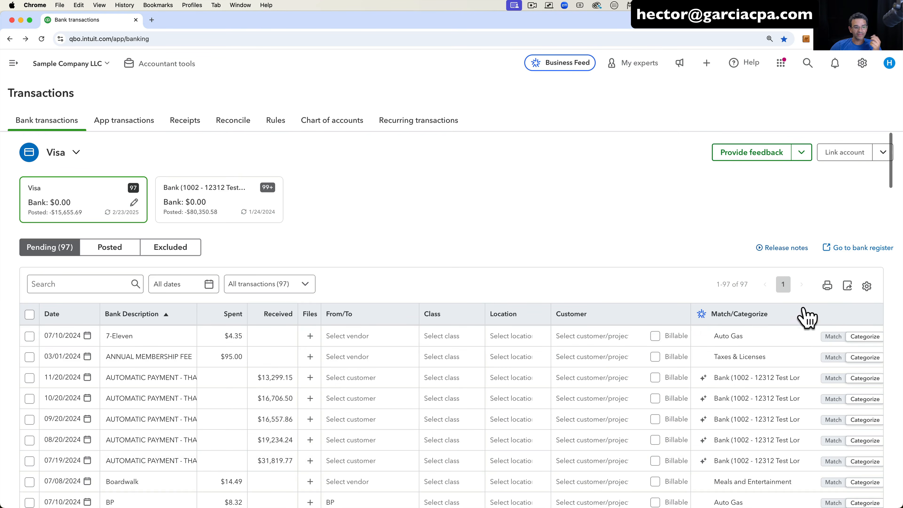
click(862, 292)
scroll(891, 252, up, 15)
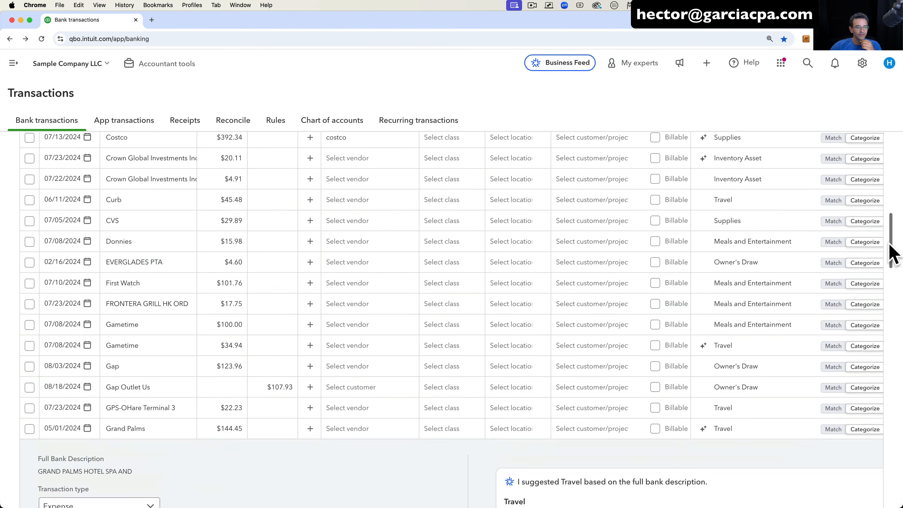
click(867, 244)
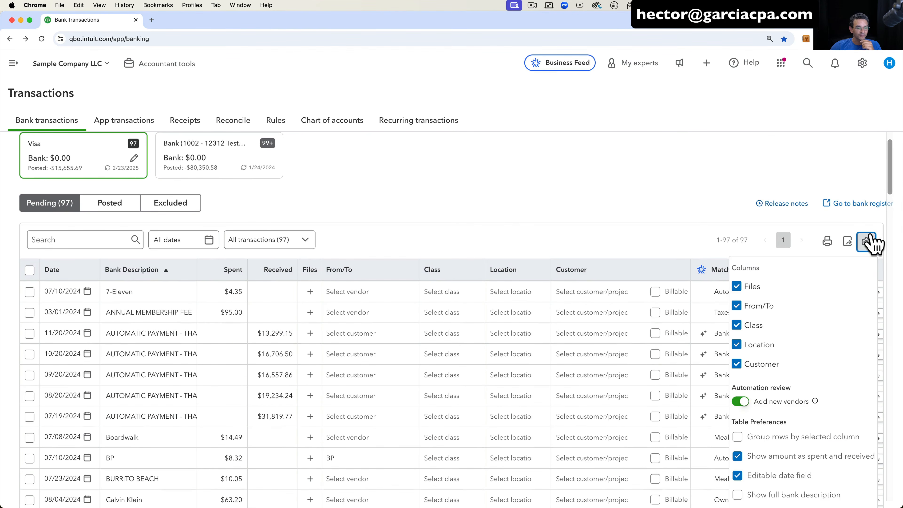
scroll(804, 356, down, 5)
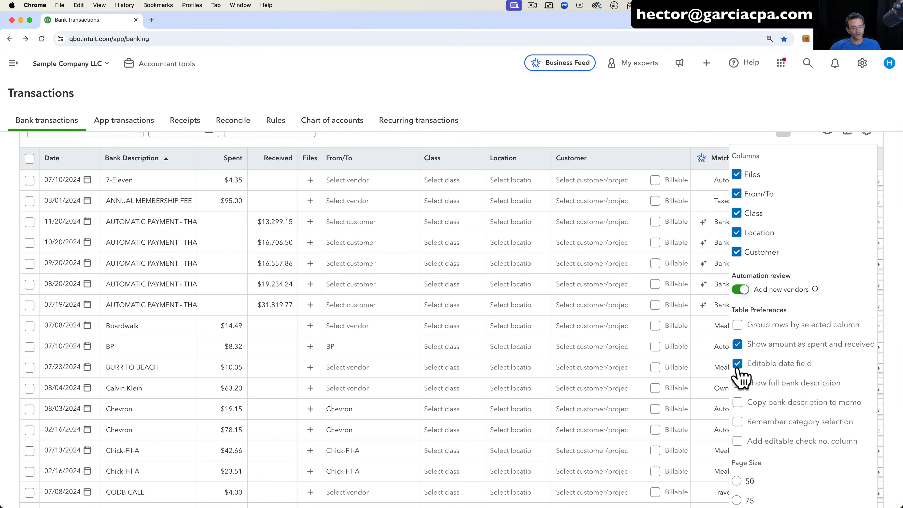
click(737, 366)
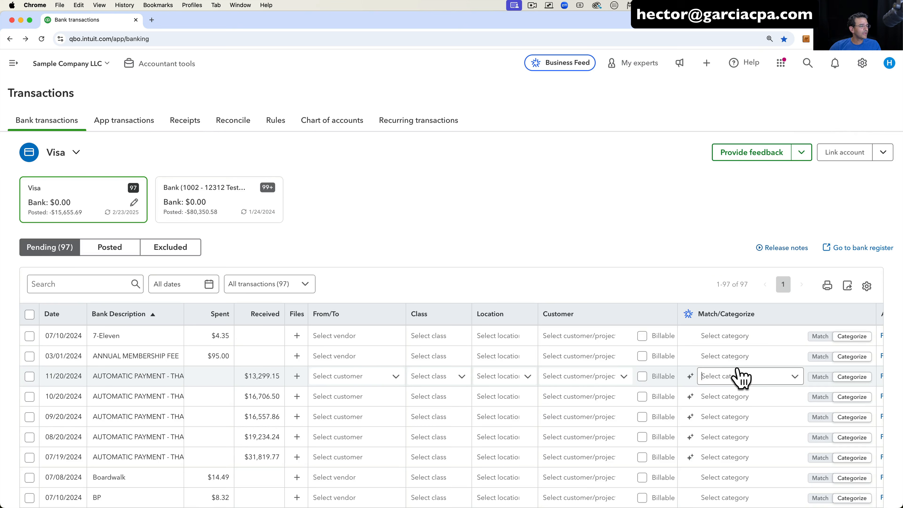
Enable the full bank description in the table preferences.
click(867, 286)
scroll(801, 409, down, 8)
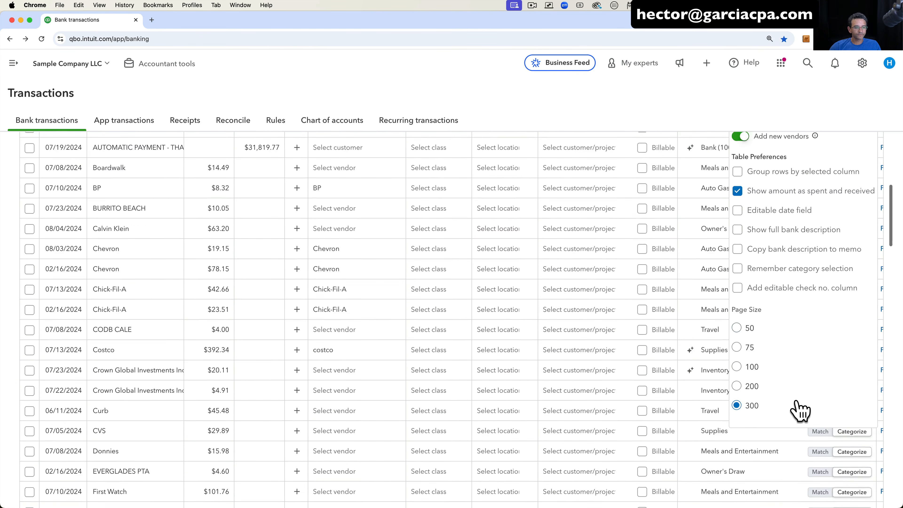
scroll(799, 409, up, 2)
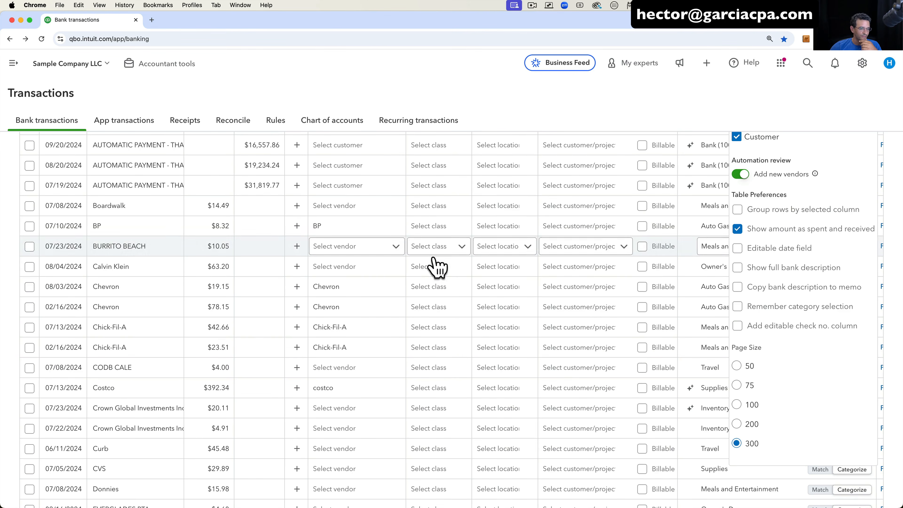
click(738, 268)
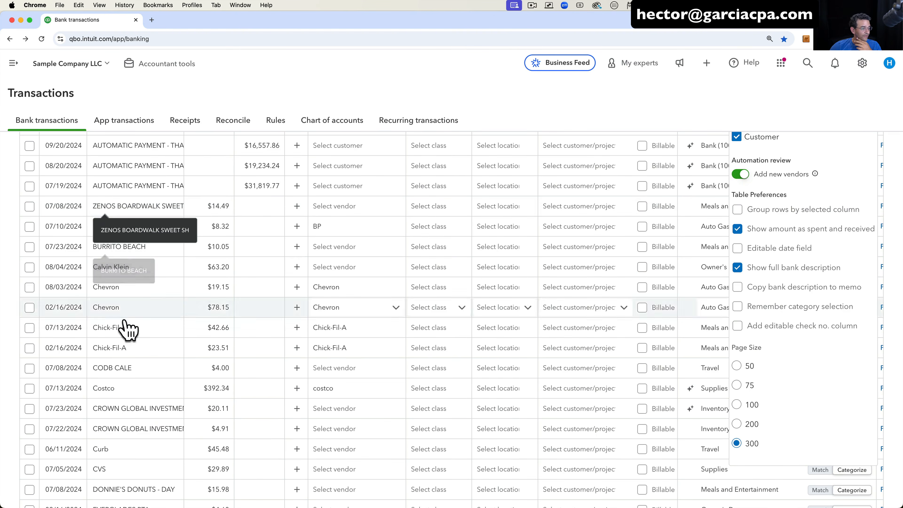
Look through the pending Visa transactions and examine their full bank descriptions.
scroll(124, 413, down, 1)
scroll(123, 413, down, 5)
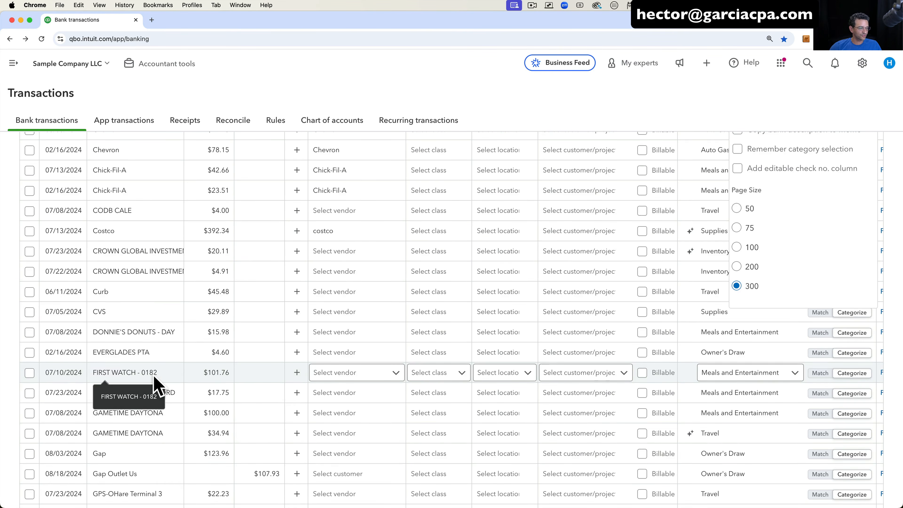
scroll(155, 386, down, 5)
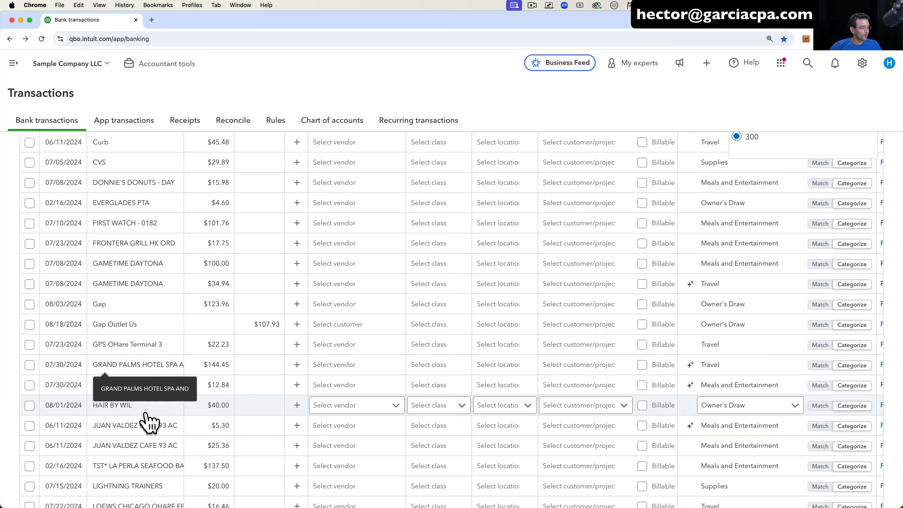
scroll(139, 419, down, 2)
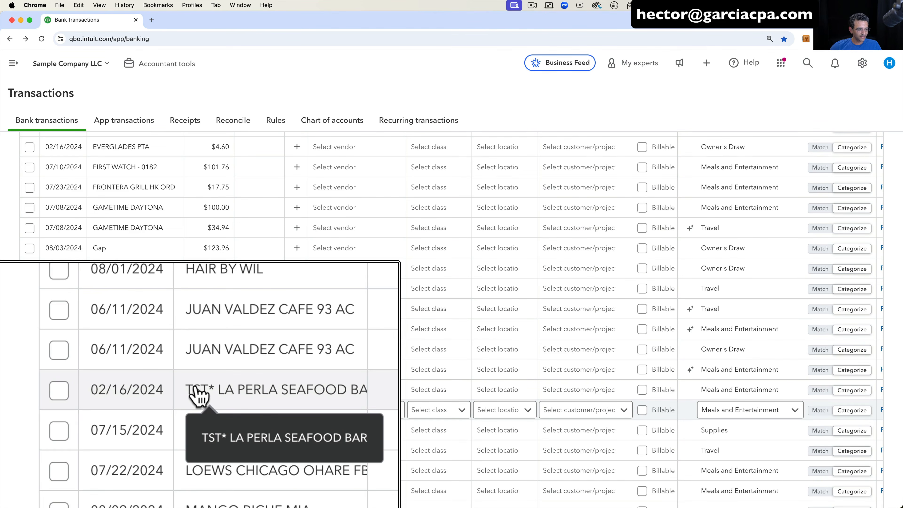
scroll(137, 414, down, 5)
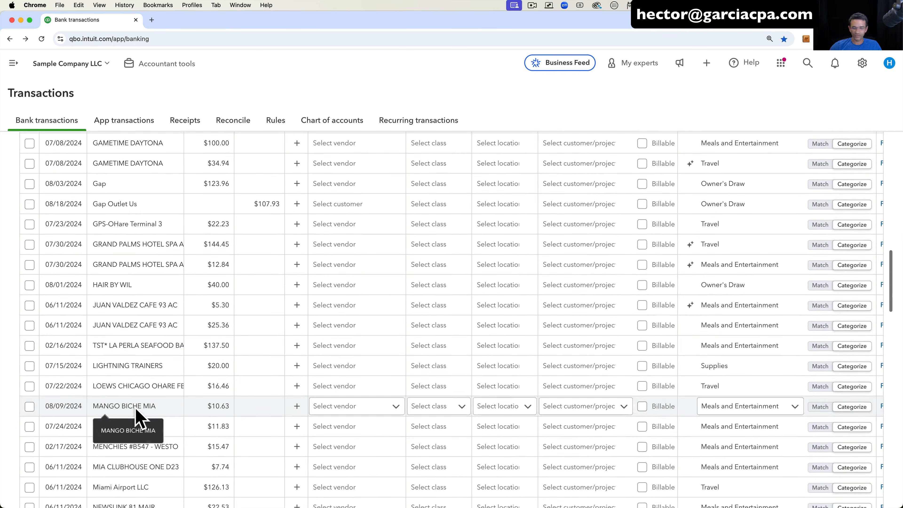
scroll(138, 418, down, 2)
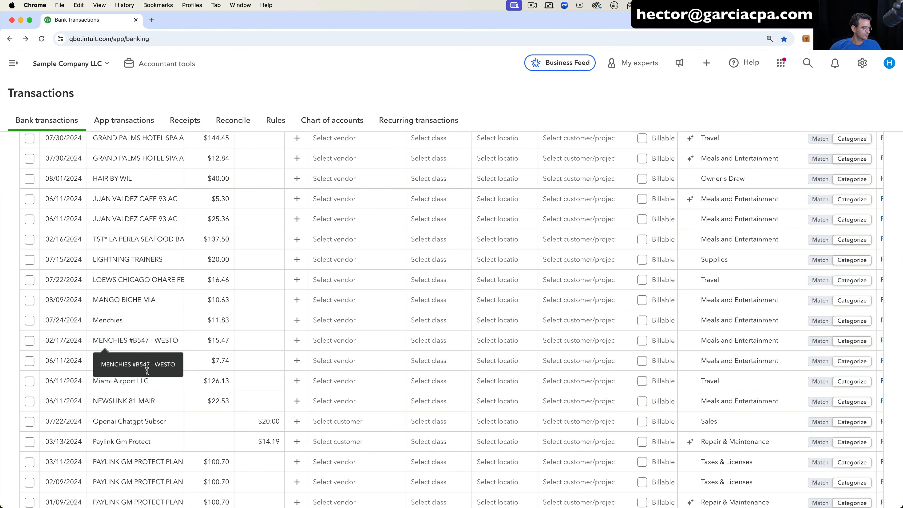
scroll(162, 474, down, 8)
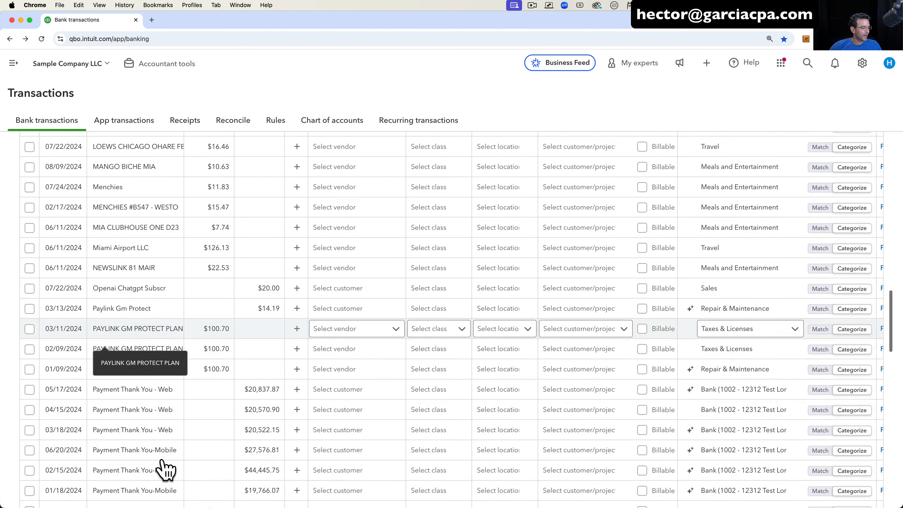
scroll(165, 469, down, 10)
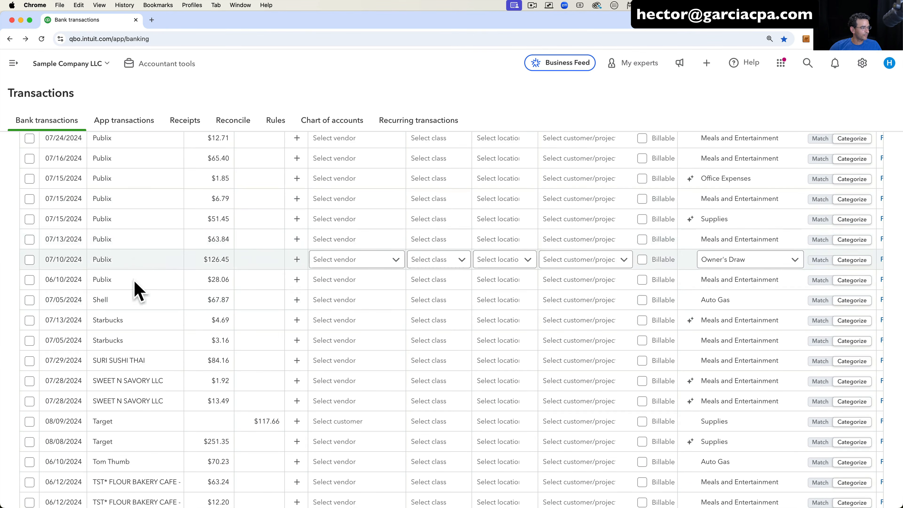
scroll(144, 409, down, 10)
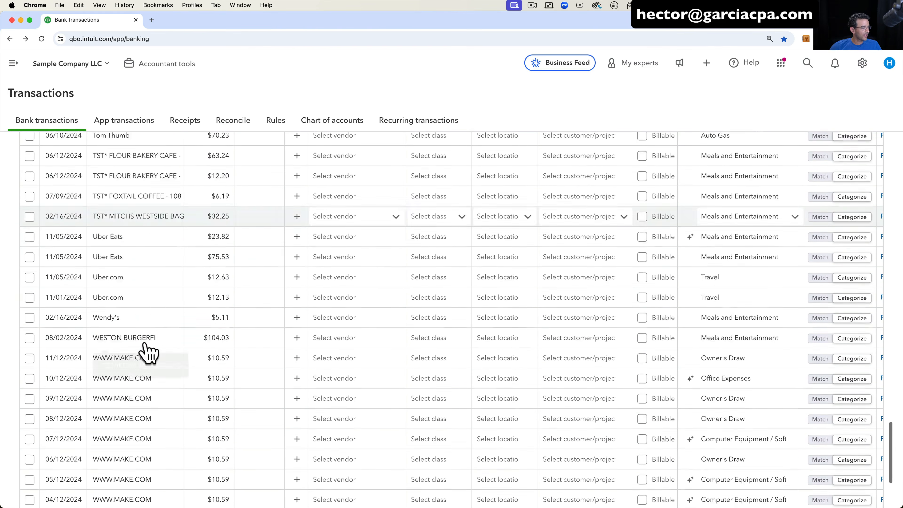
scroll(163, 231, up, 3)
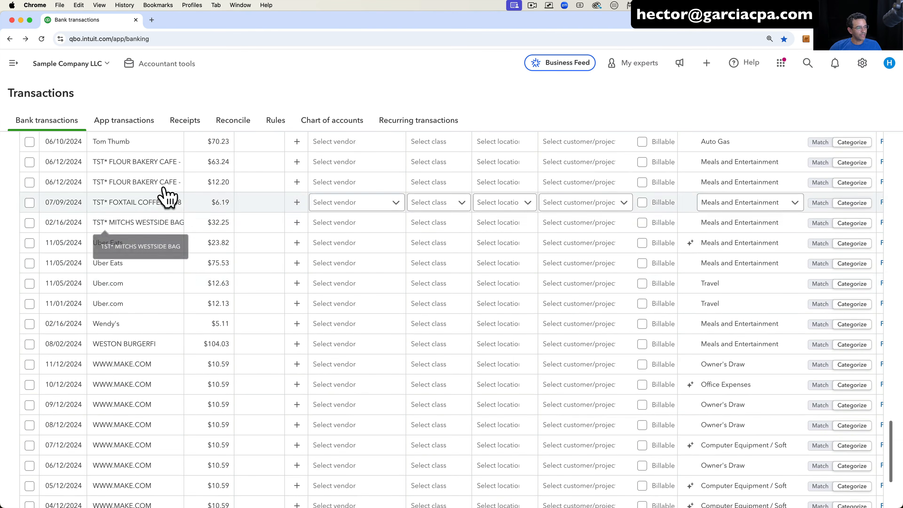
scroll(210, 213, up, 20)
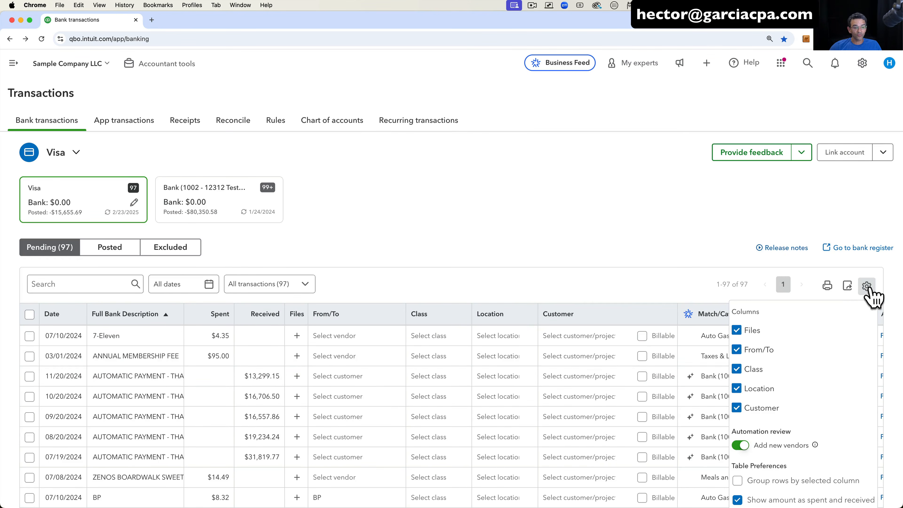
Turn off the full bank description and review the shortened descriptions of the pending Visa transactions for comparison.
scroll(796, 383, down, 5)
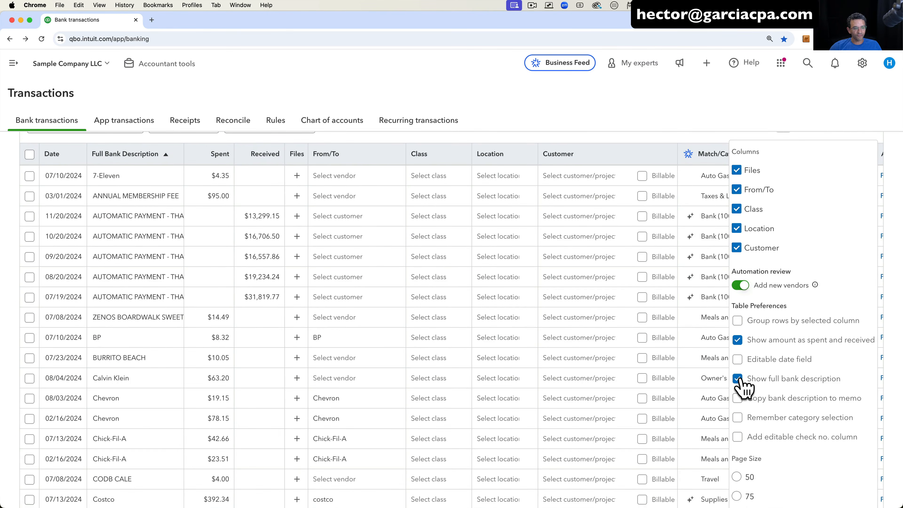
click(737, 378)
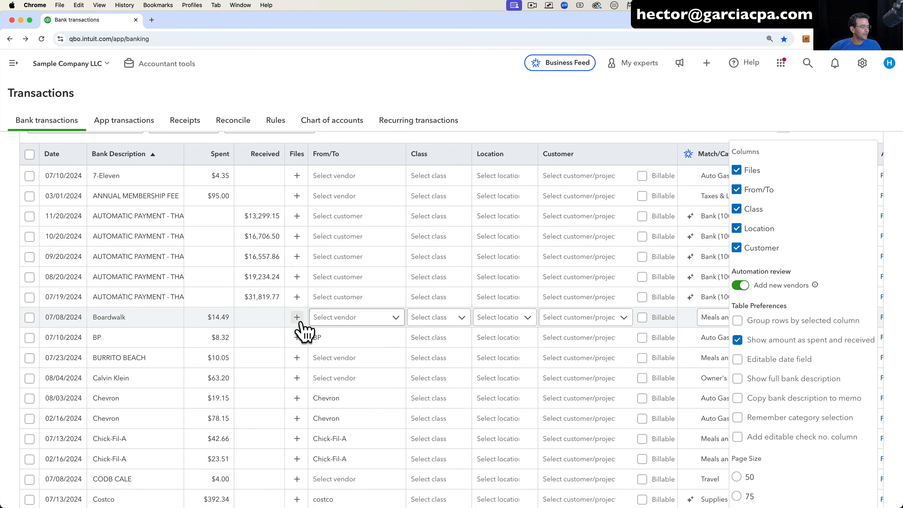
scroll(160, 427, down, 7)
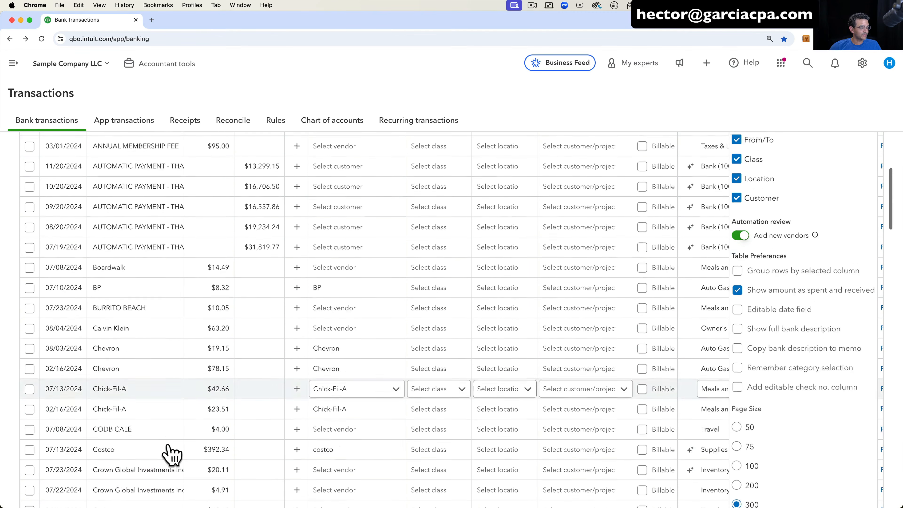
scroll(161, 350, down, 4)
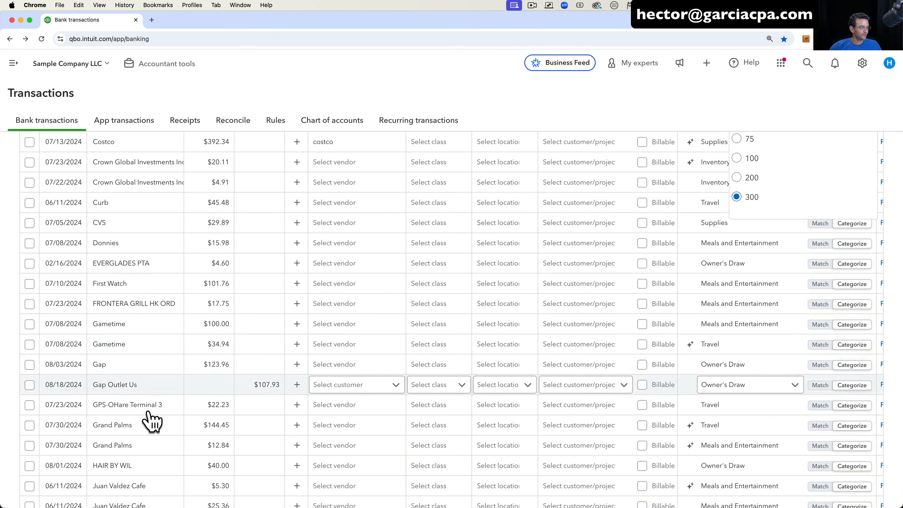
scroll(143, 477, down, 5)
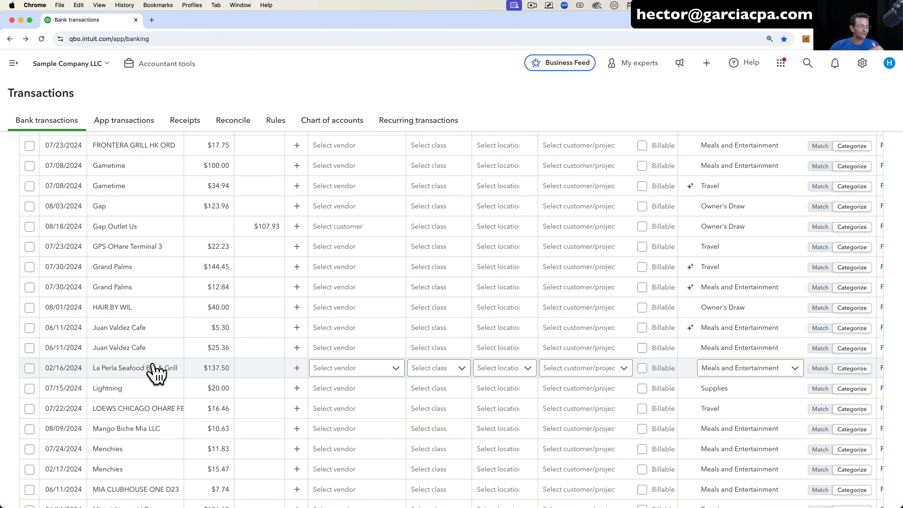
scroll(156, 373, up, 20)
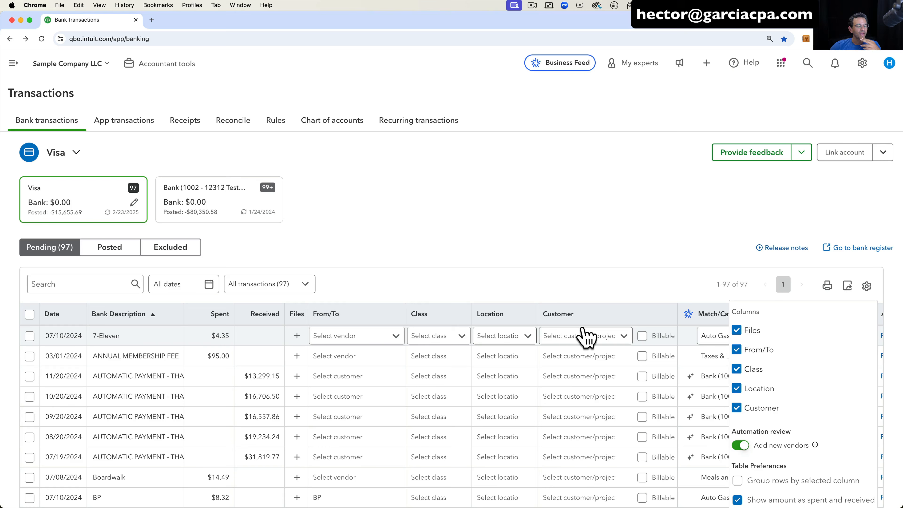
View the vendor choices for the 07/10/2024 7-Eleven transaction without assigning one.
click(391, 336)
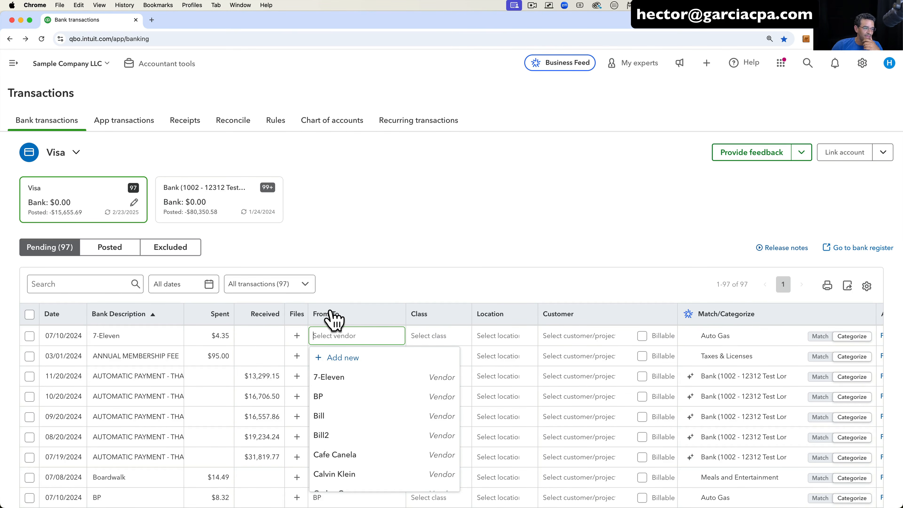
click(383, 271)
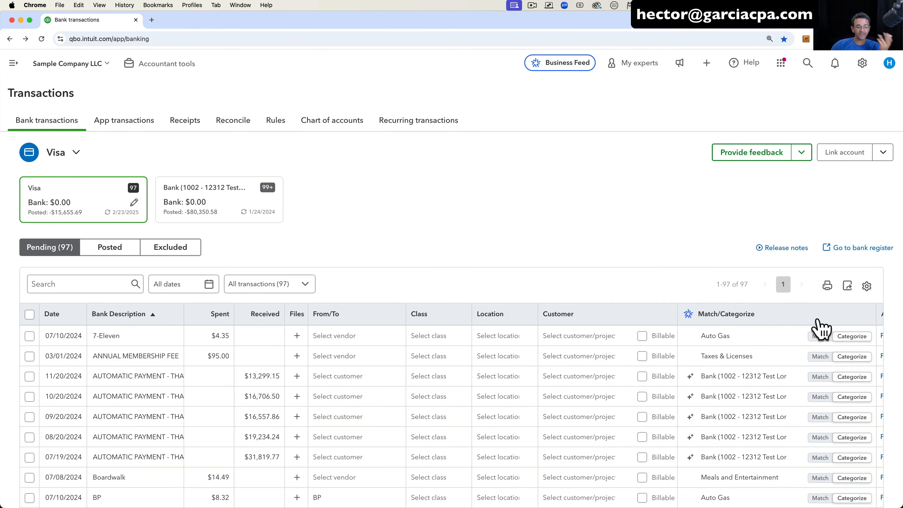
Enable showing the full bank description and copying the bank description to the memo in the table preferences.
click(867, 286)
scroll(821, 412, down, 5)
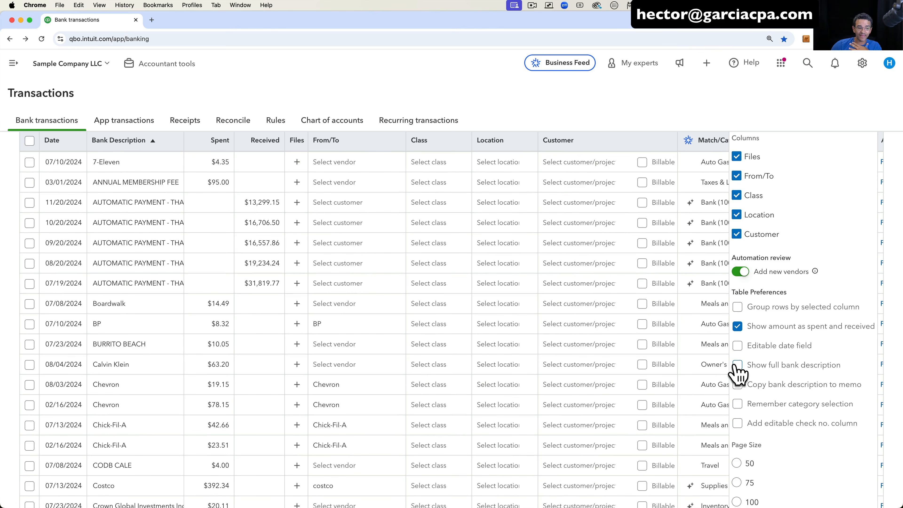
click(754, 369)
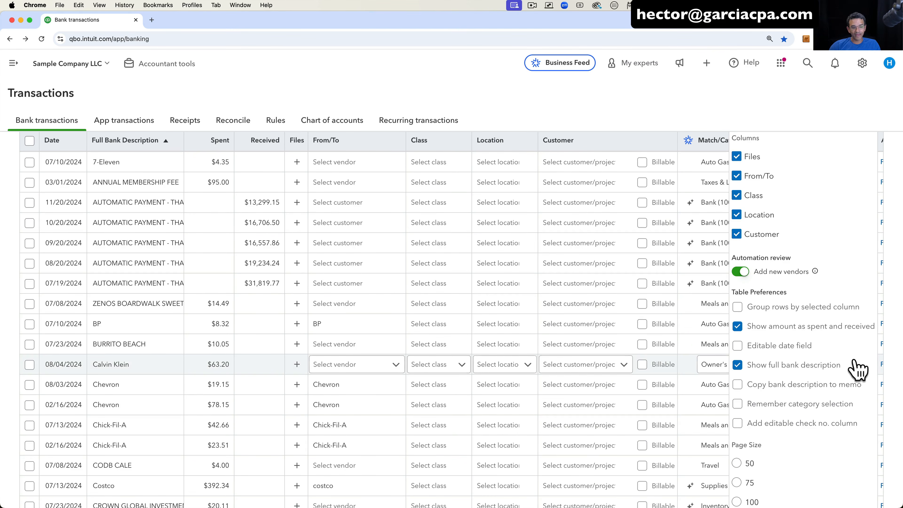
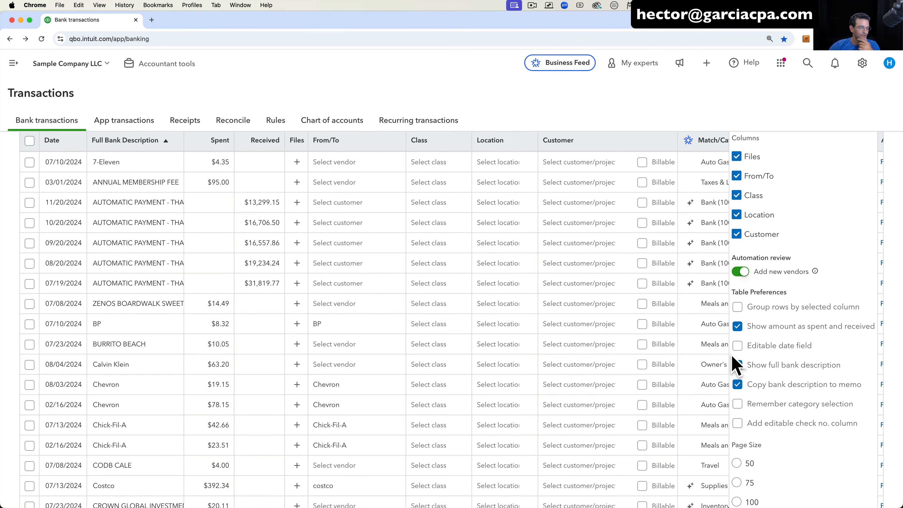
Expand the 07/10/2024 FIRST WATCH - 0182 transaction to check its memo.
scroll(319, 335, down, 3)
click(320, 336)
scroll(320, 336, down, 5)
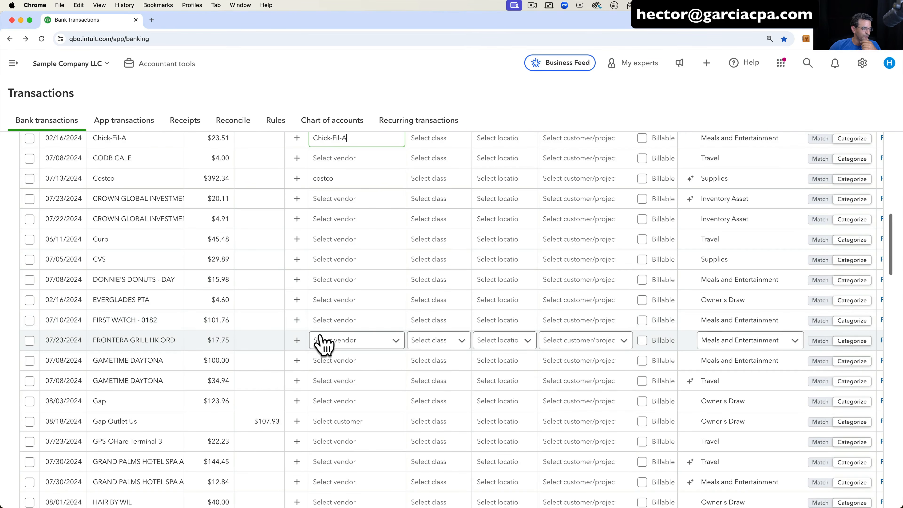
scroll(322, 343, down, 3)
scroll(187, 396, down, 4)
scroll(187, 395, up, 4)
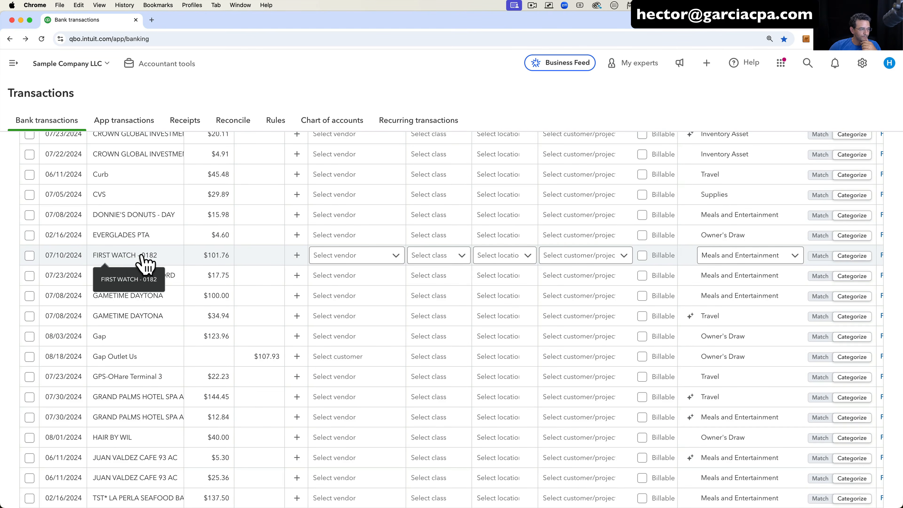
click(126, 256)
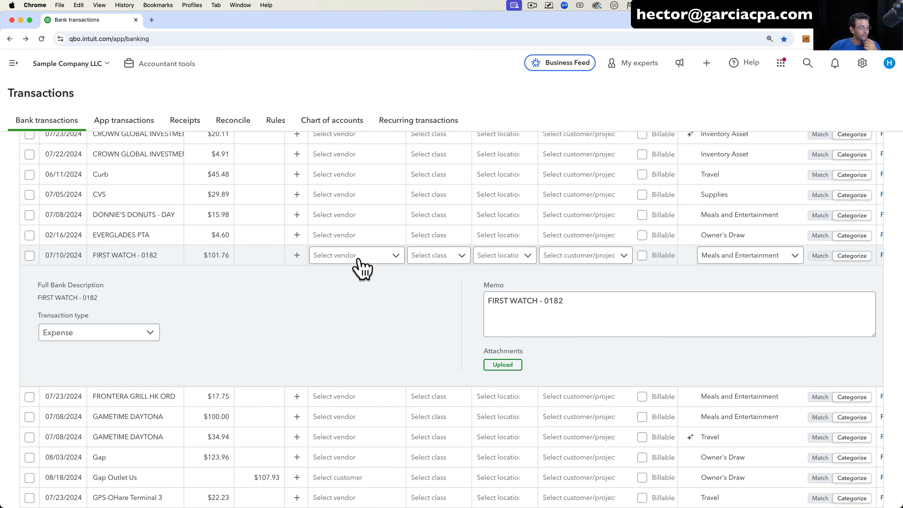
Create a new vendor with the company name FirstW and assign it to the 07/10/2024 FIRST WATCH - 0182 transaction.
scroll(359, 268, up, 2)
click(350, 287)
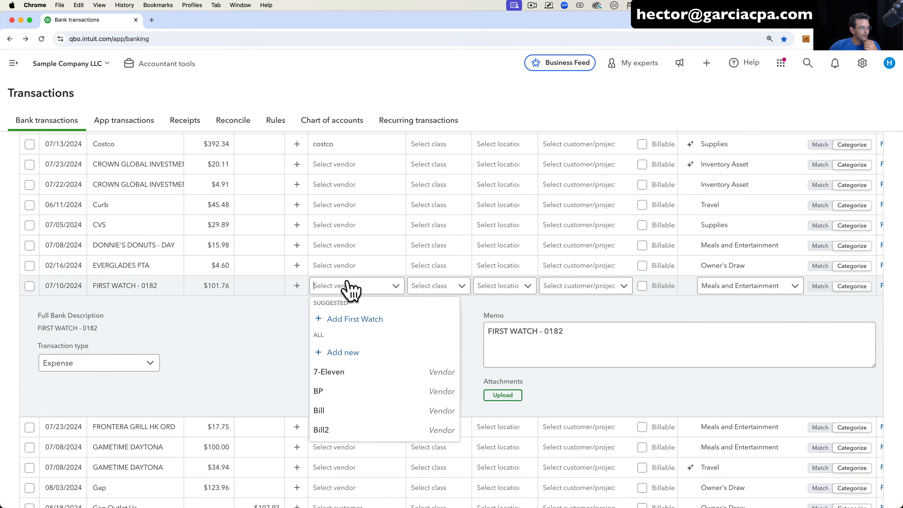
click(353, 353)
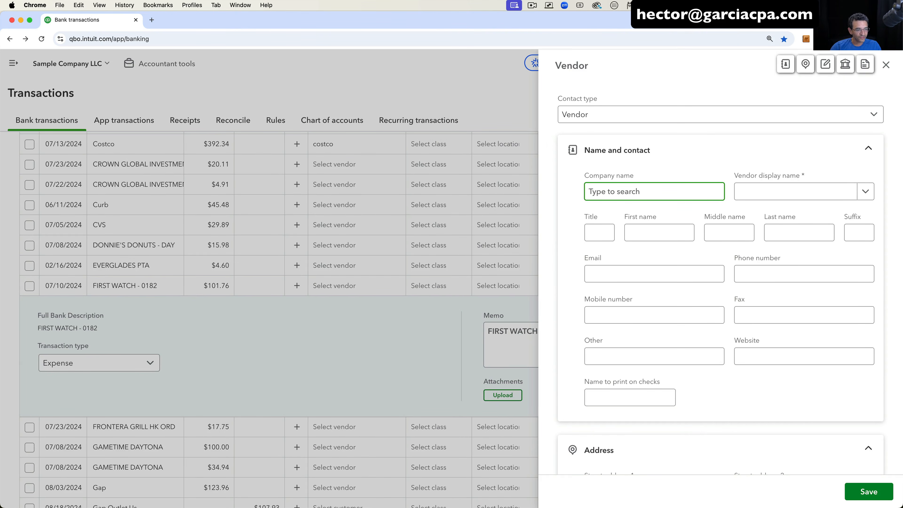
text(FirstW)
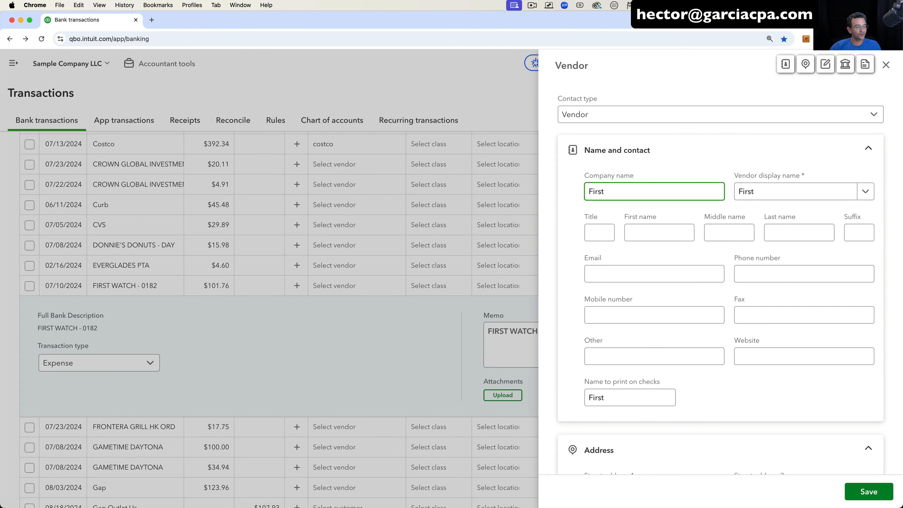
click(870, 493)
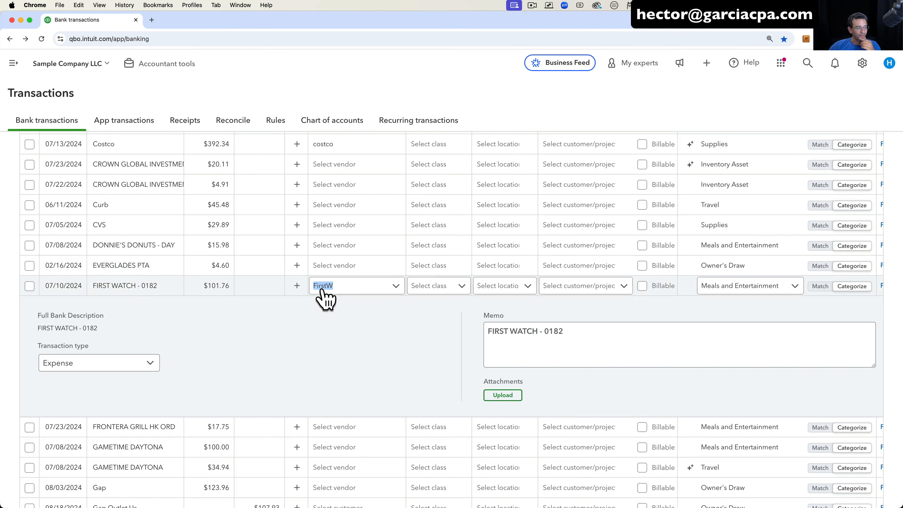
Review the vendor choices for the FIRST WATCH - 0182 transaction and highlight its memo text for comparison with the bank description.
click(353, 290)
click(268, 312)
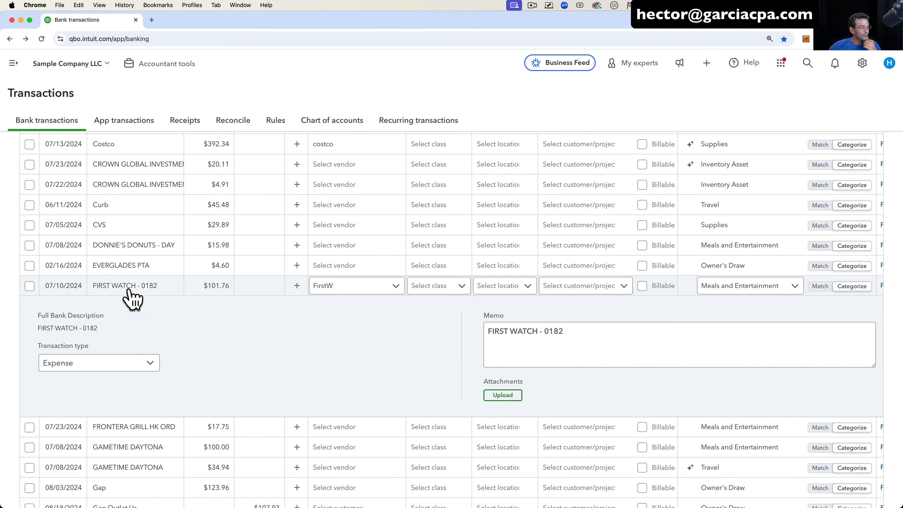
click(569, 337)
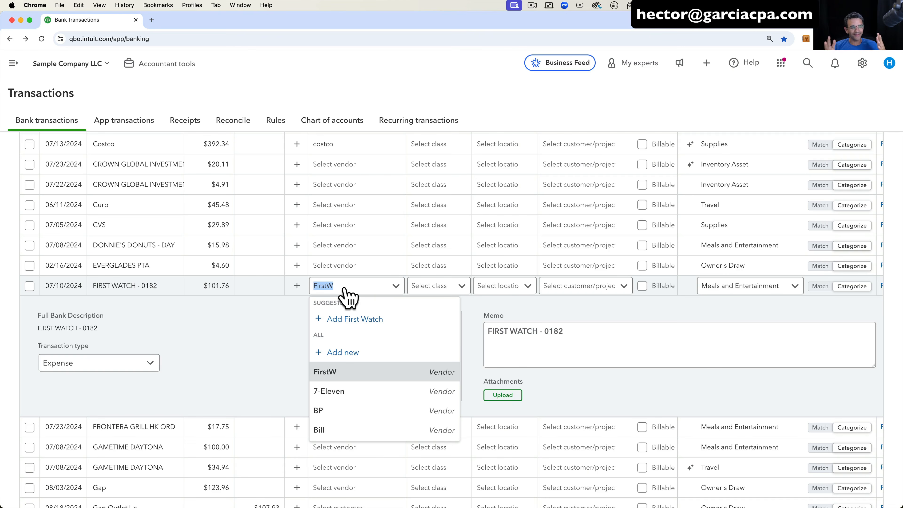
click(578, 331)
drag(592, 331, 492, 331)
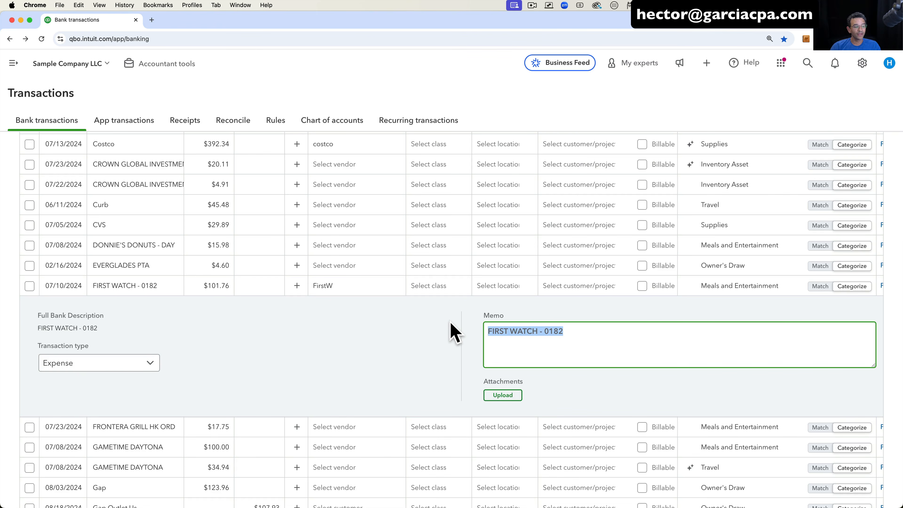
scroll(514, 326, right, 2)
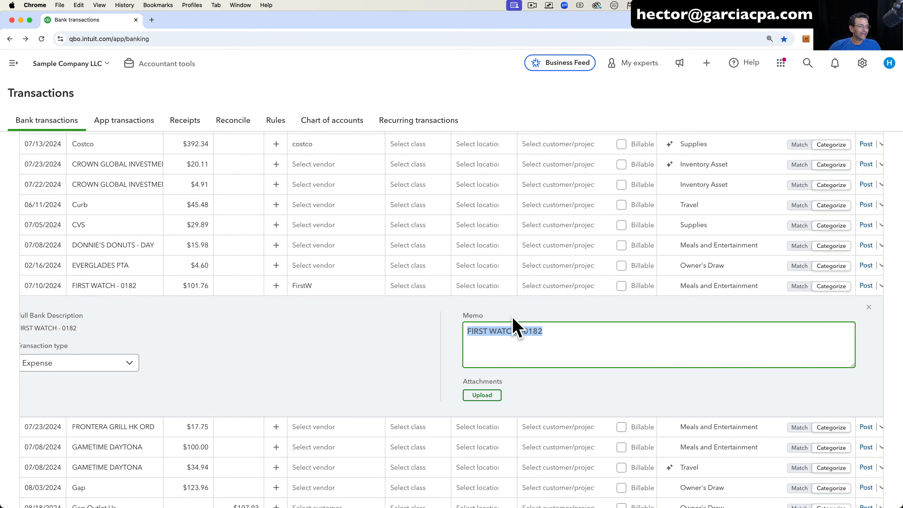
Try to enable Remember category selection in the table preferences, and collapse the FIRST WATCH - 0182 transaction details.
key(super+minus)
scroll(631, 268, up, 15)
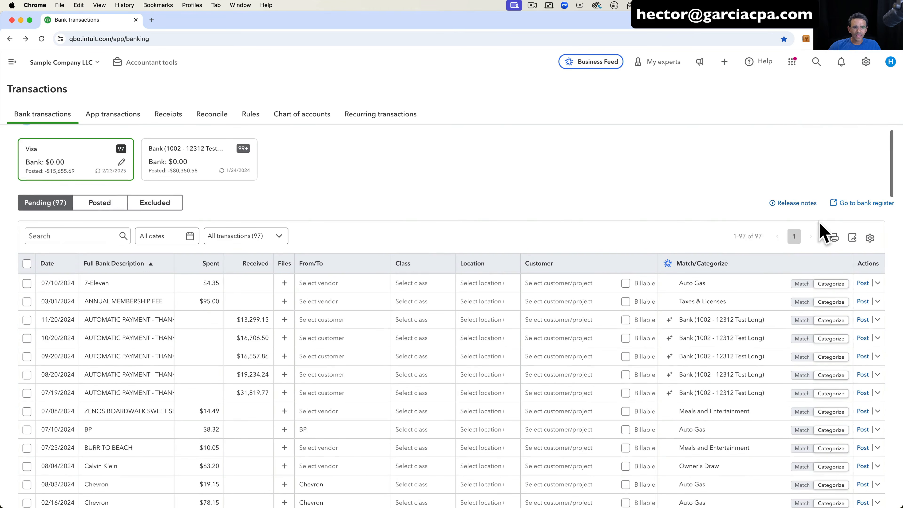
click(870, 237)
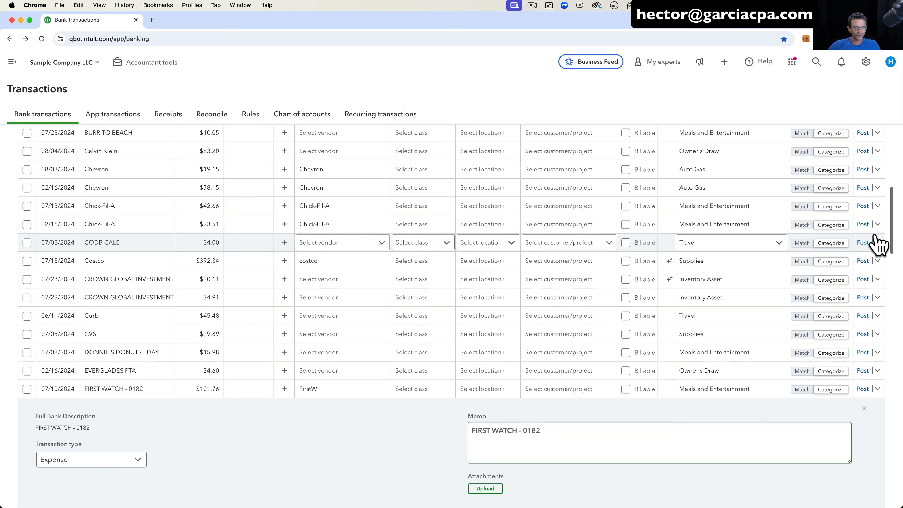
scroll(882, 216, up, 10)
click(873, 261)
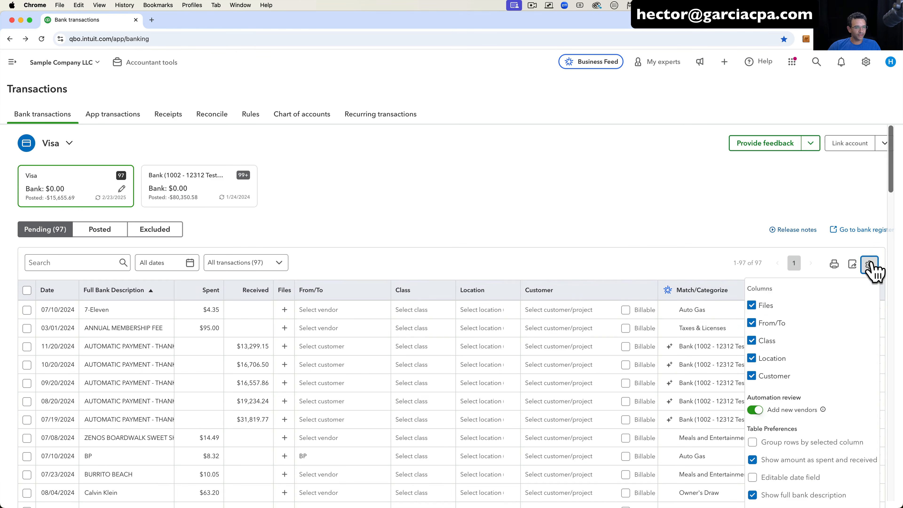
scroll(778, 338, down, 5)
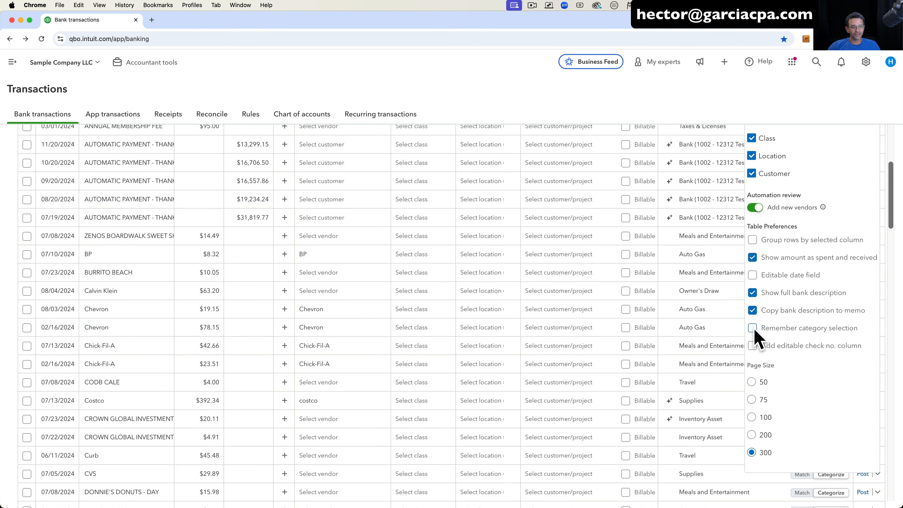
click(752, 327)
scroll(754, 329, down, 4)
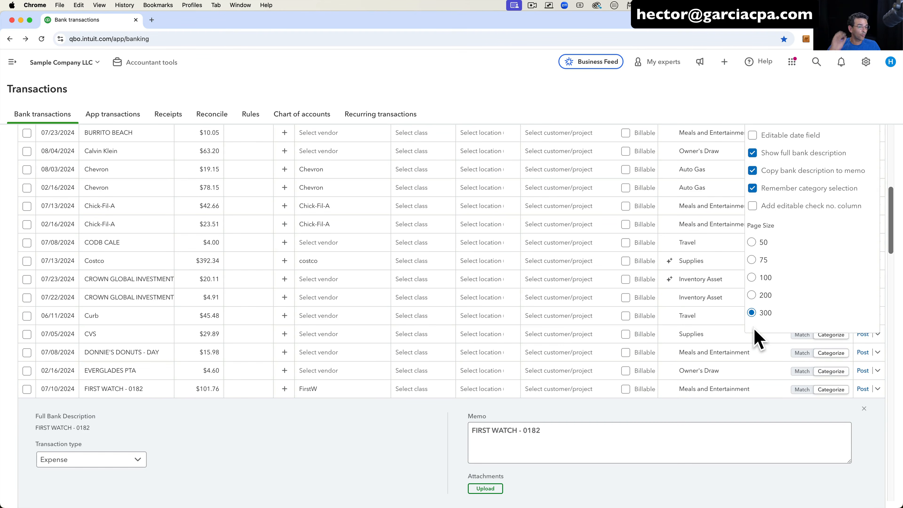
click(413, 440)
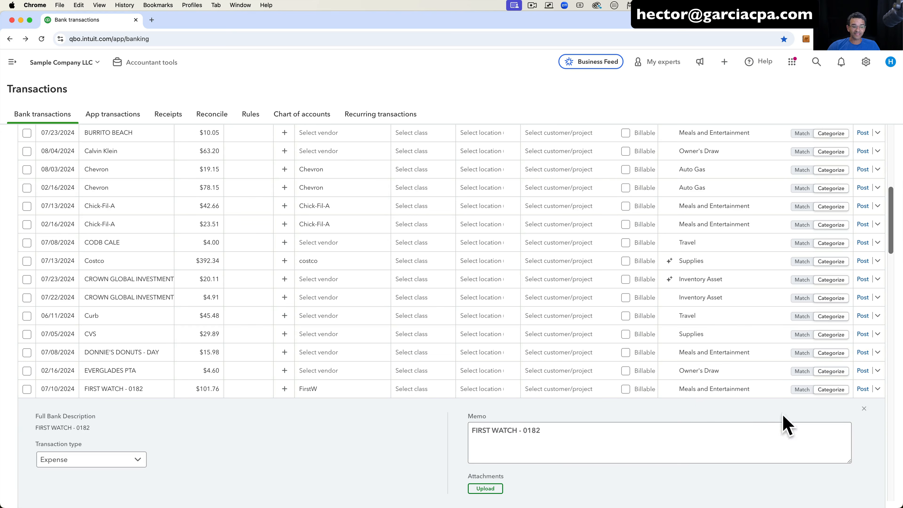
click(864, 408)
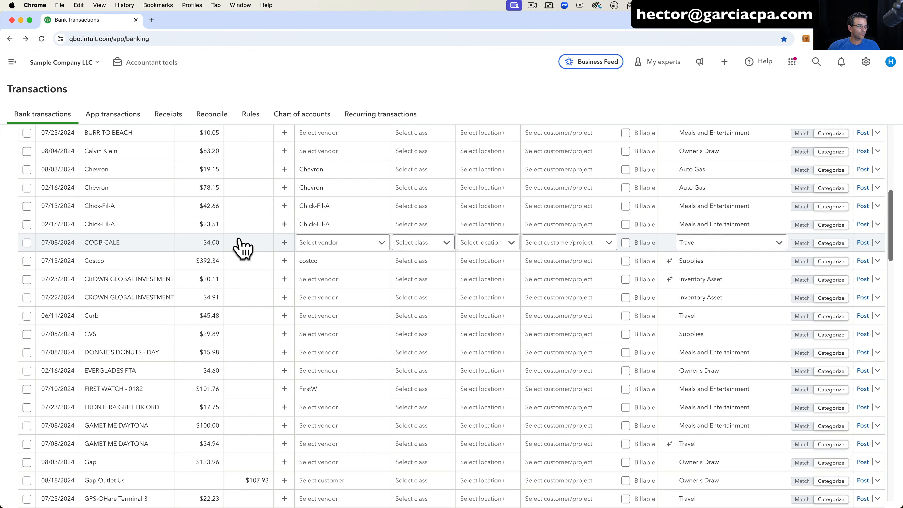
Enable Group rows by selected column and Remember category selection in the table preferences for the pending Visa transactions.
scroll(243, 248, down, 3)
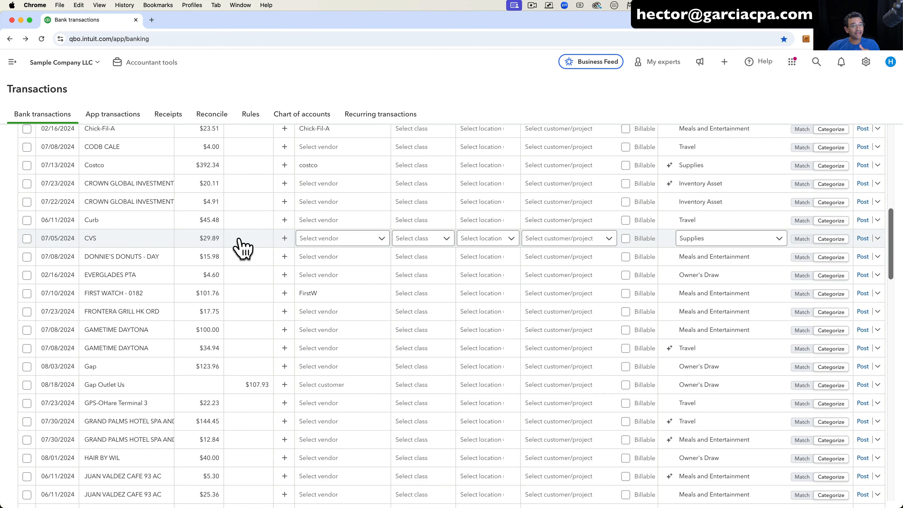
scroll(243, 249, down, 10)
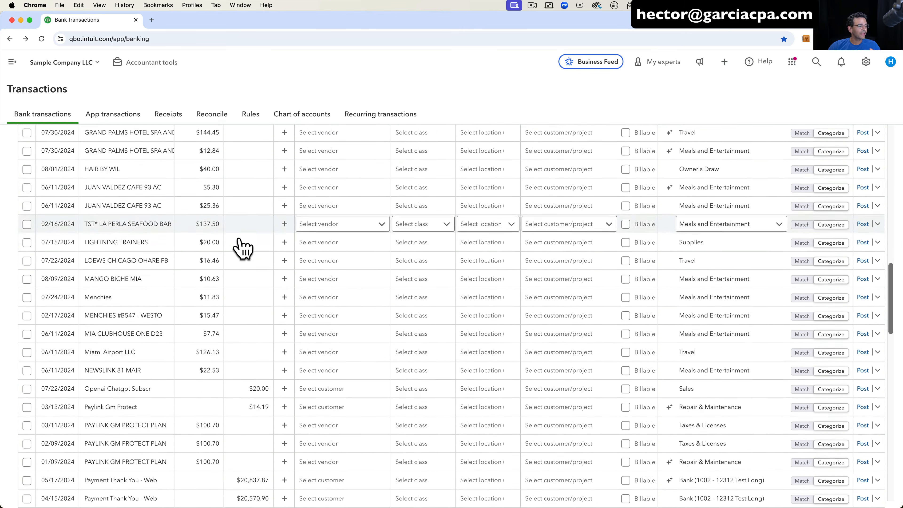
scroll(242, 249, down, 7)
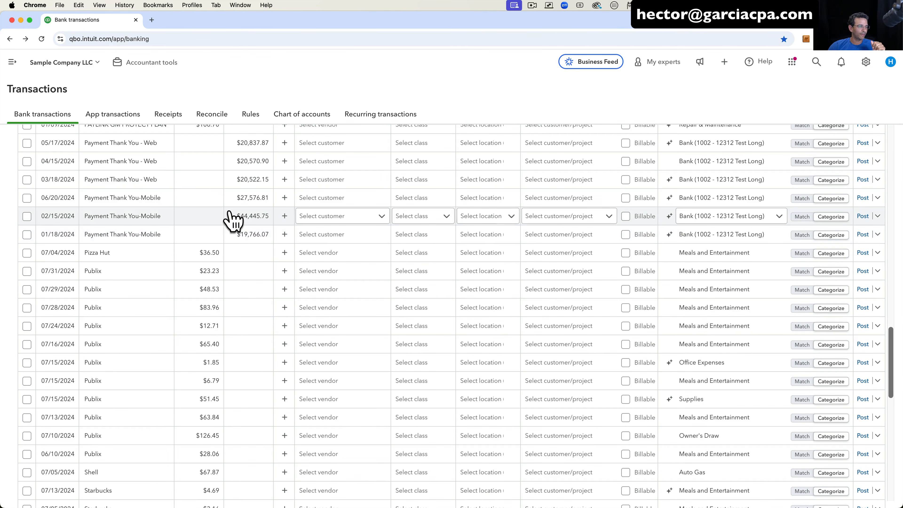
scroll(243, 249, up, 20)
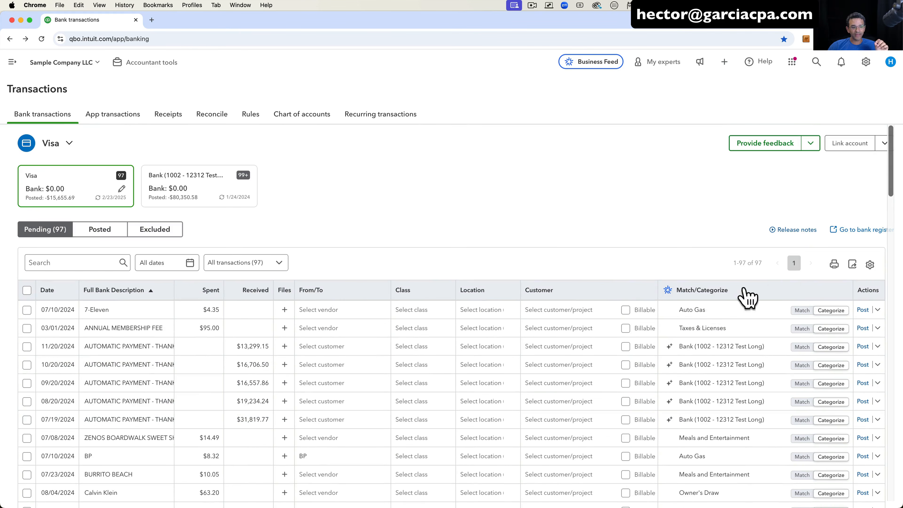
click(870, 264)
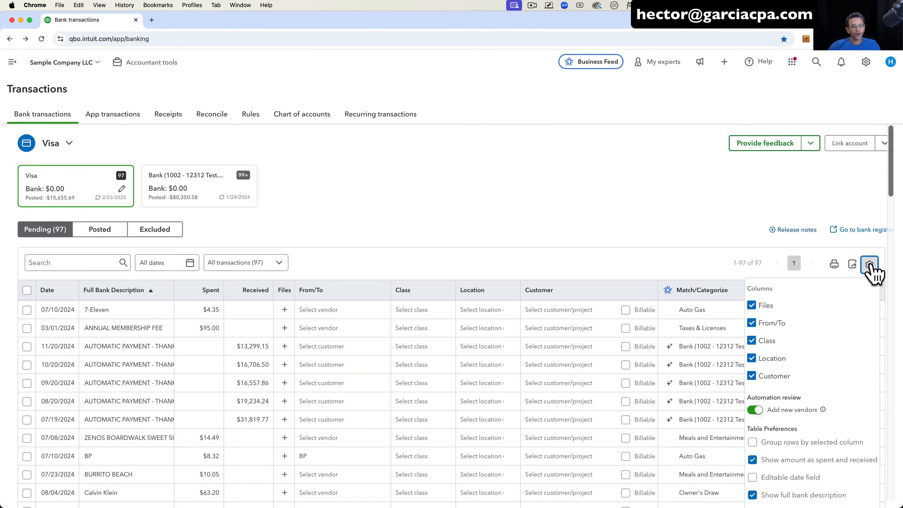
scroll(788, 359, down, 3)
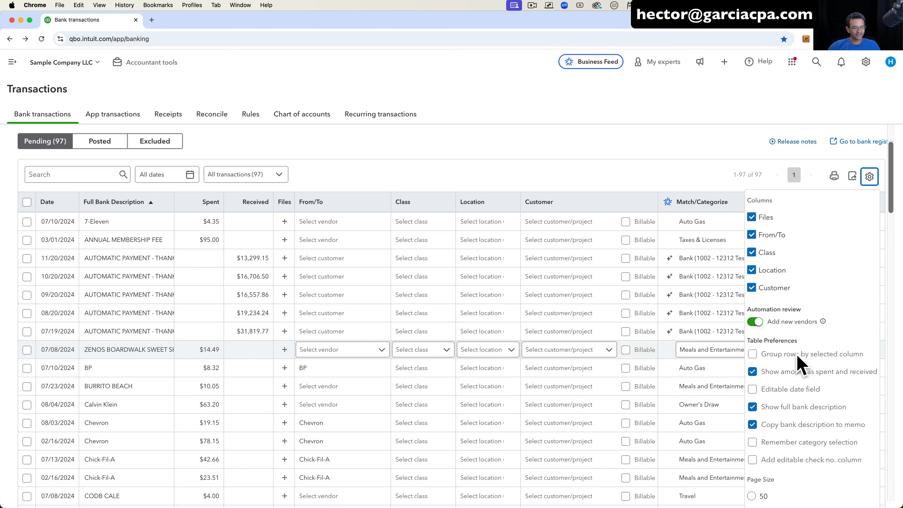
click(753, 355)
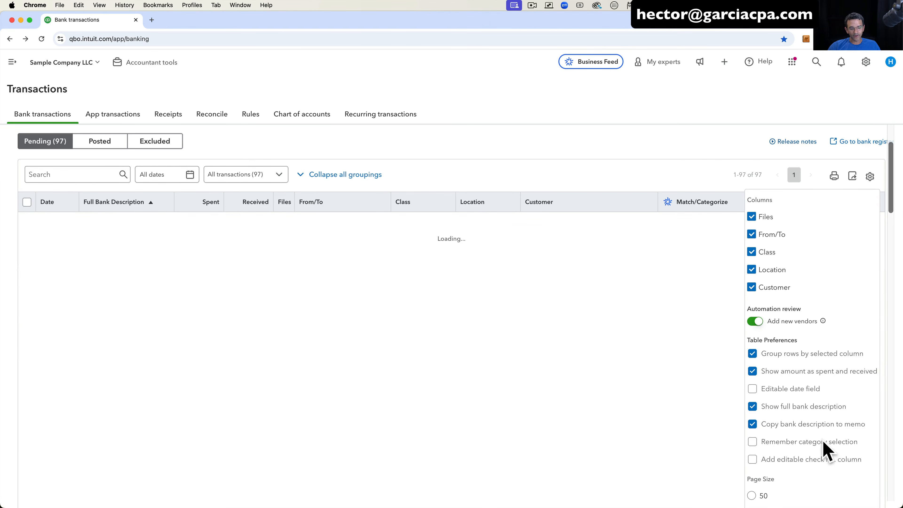
click(752, 441)
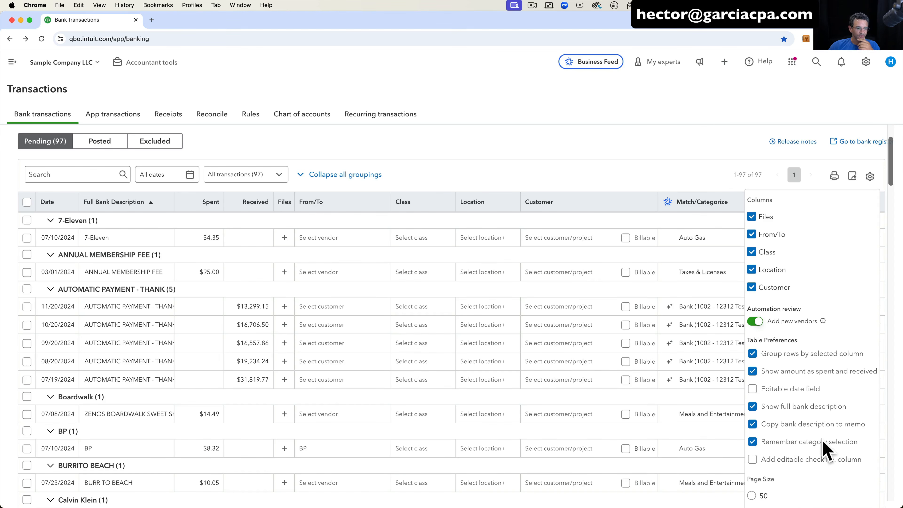
click(654, 132)
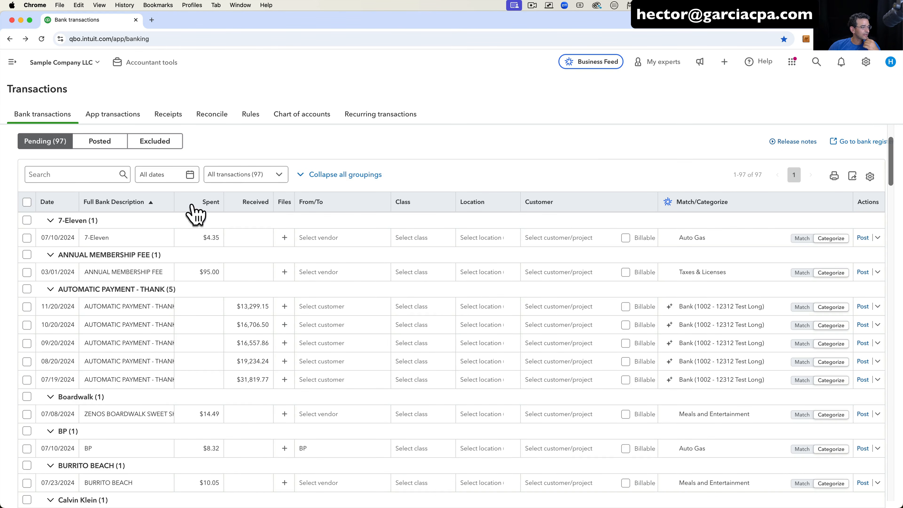
Compare the pending transactions grouped by Date, From/To and Match/Categorize, collapsing and reopening the No customer group.
click(50, 202)
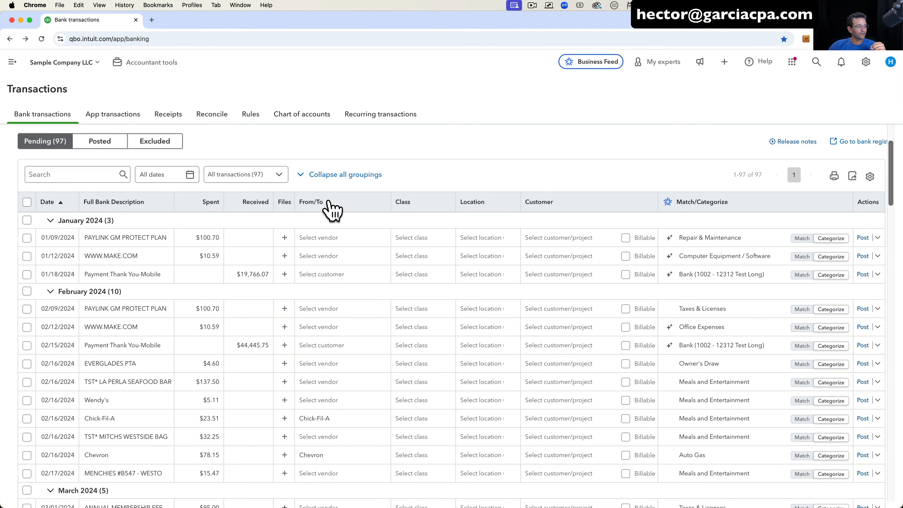
click(331, 210)
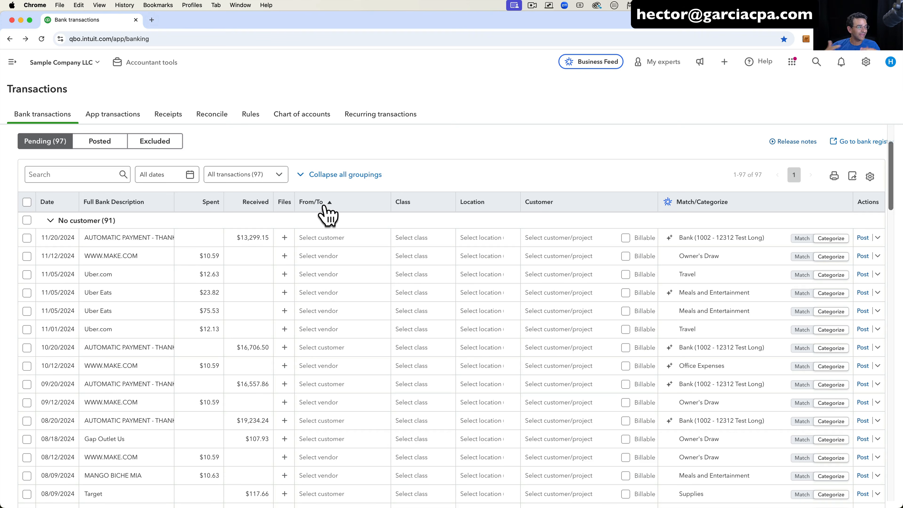
click(51, 220)
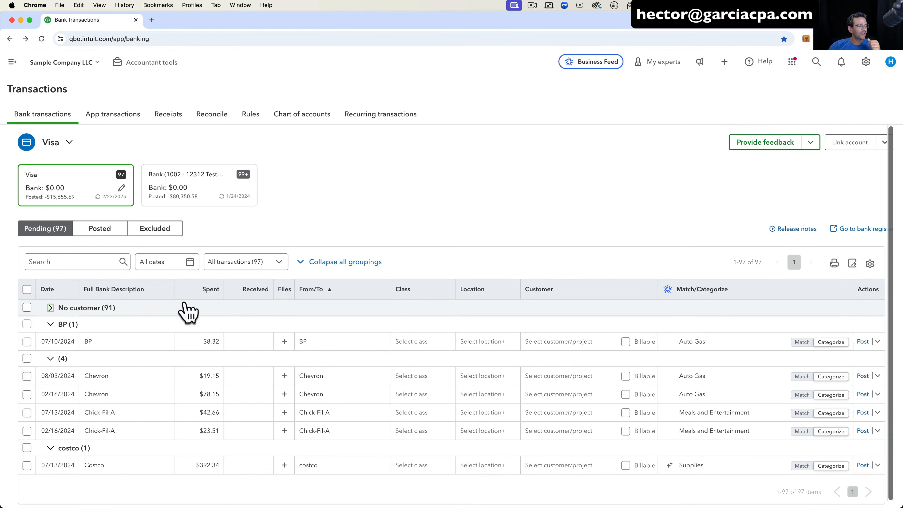
click(716, 307)
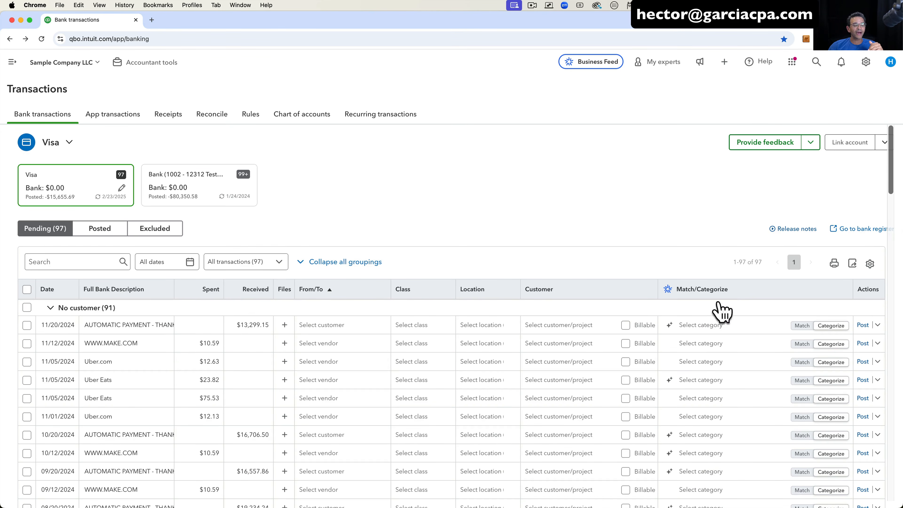
click(706, 291)
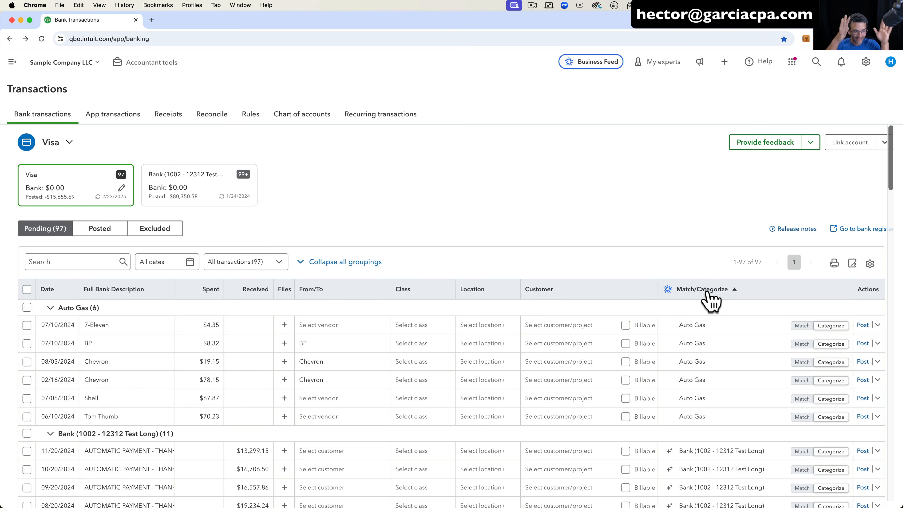
scroll(707, 294, down, 1)
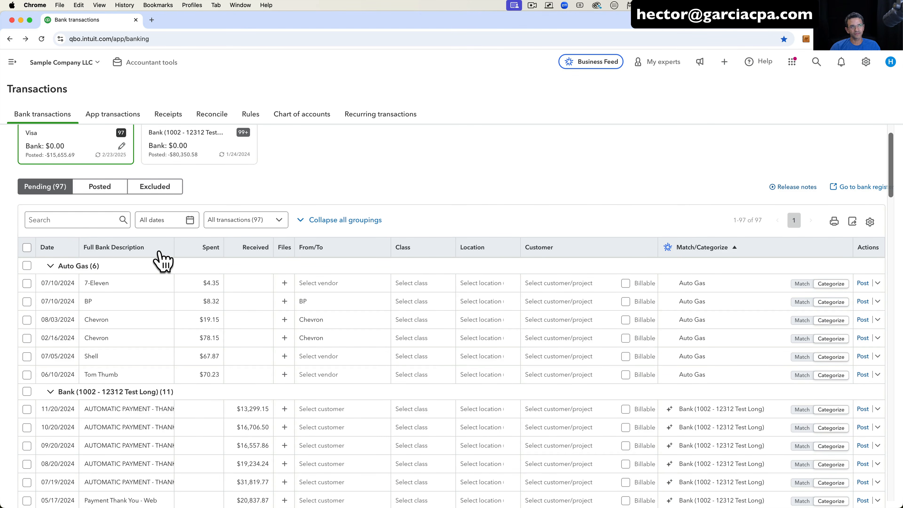
Group the pending transactions by Full Bank Description and review the resulting groups down the list.
click(160, 261)
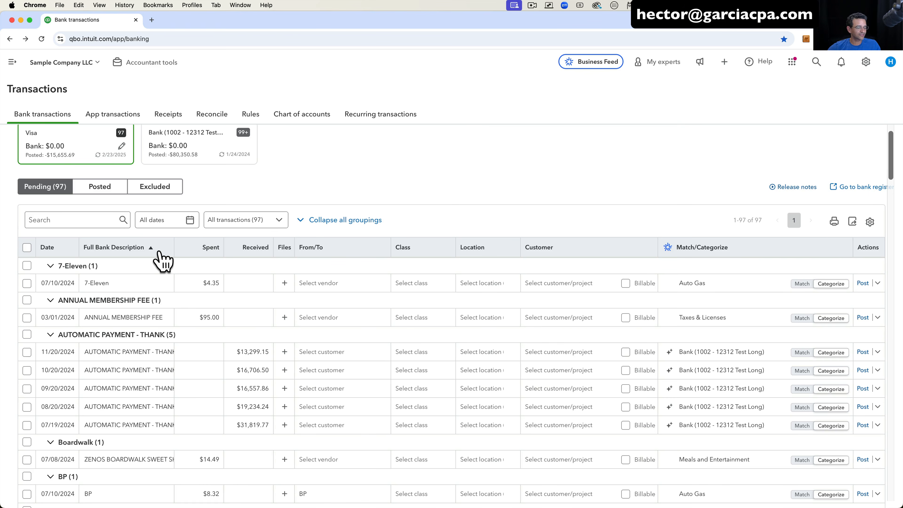
scroll(268, 420, down, 1)
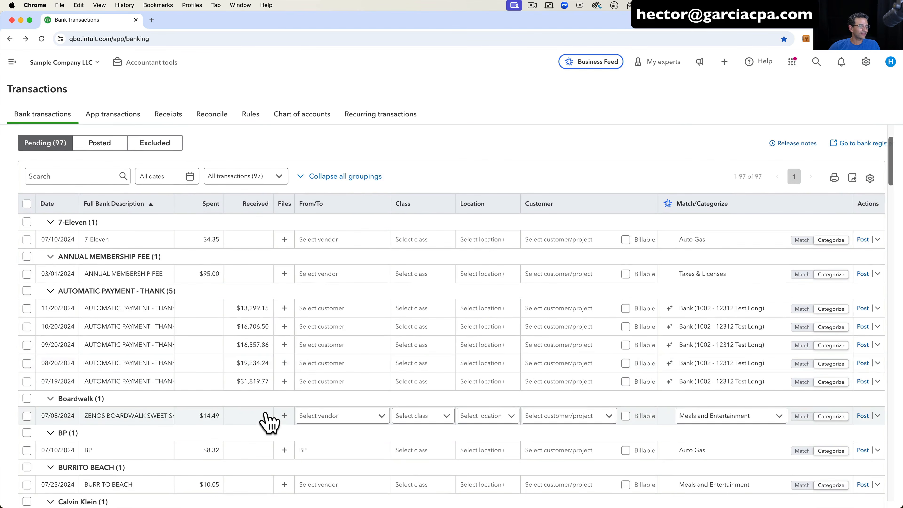
scroll(268, 419, down, 2)
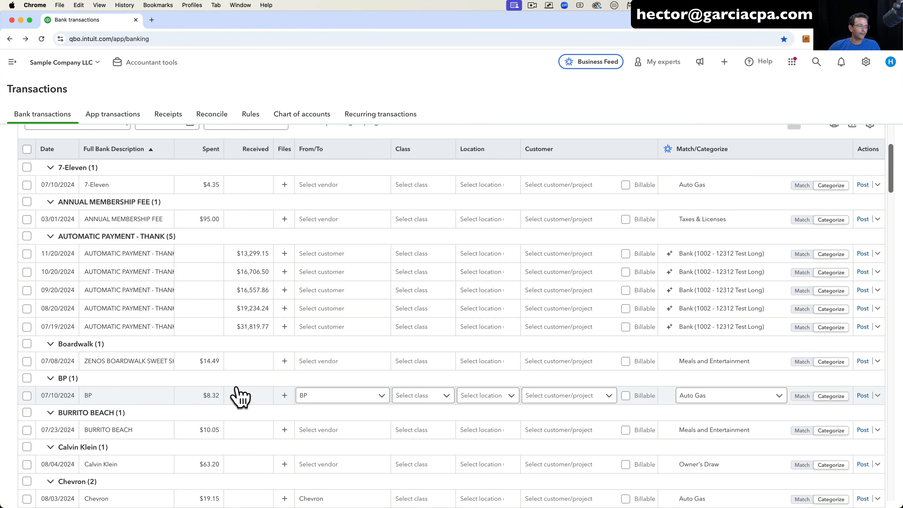
scroll(240, 397, down, 10)
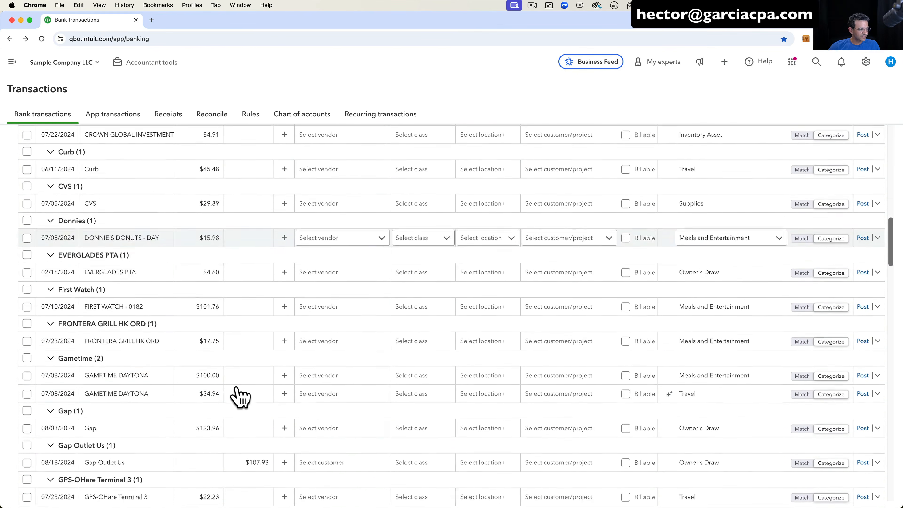
scroll(240, 397, down, 15)
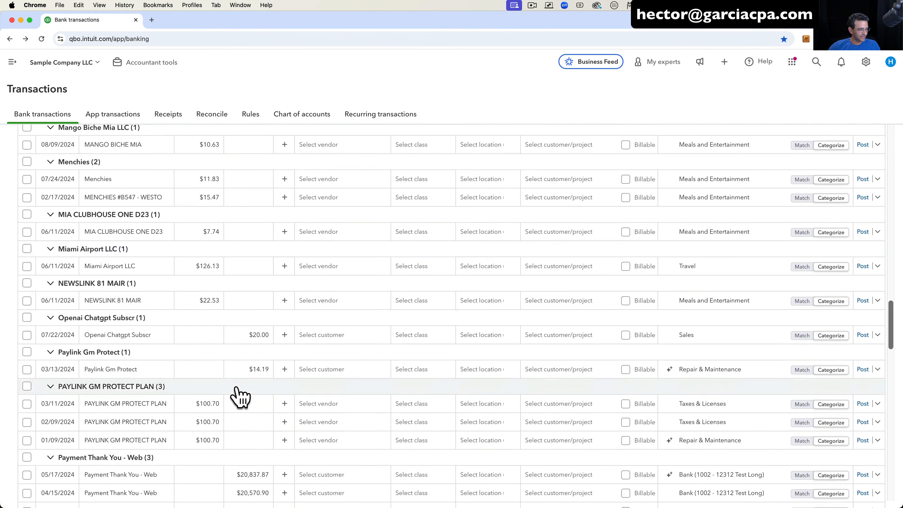
Select all transactions in the PAYLINK GM PROTECT PLAN group and choose the vendor Paylink Gm Protect Plan in their bulk edit.
scroll(238, 395, down, 5)
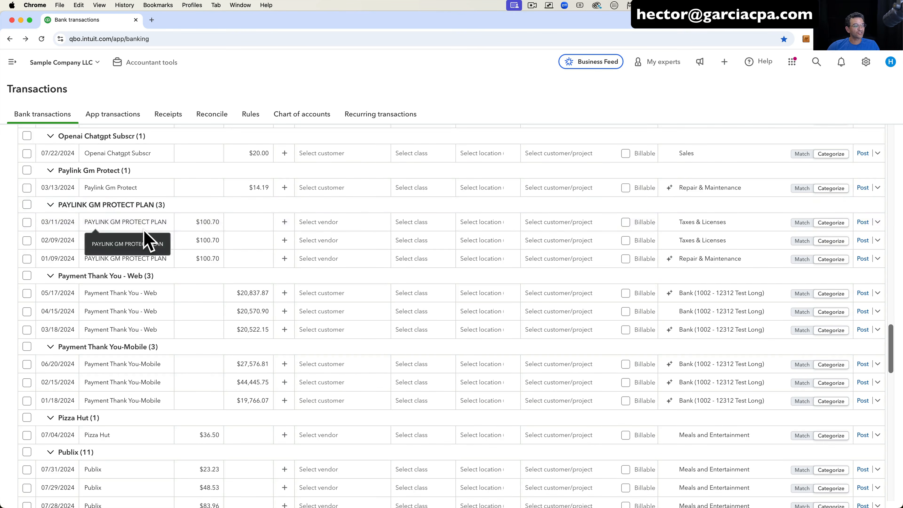
click(27, 204)
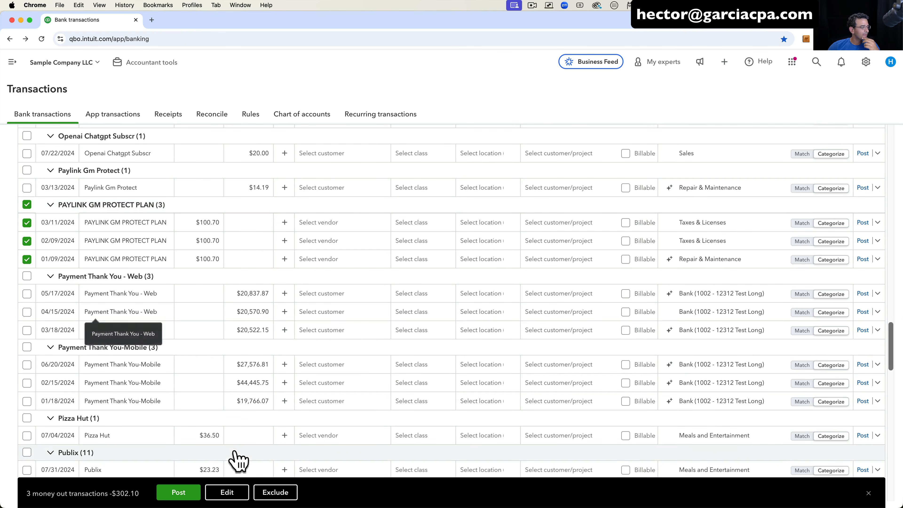
click(236, 493)
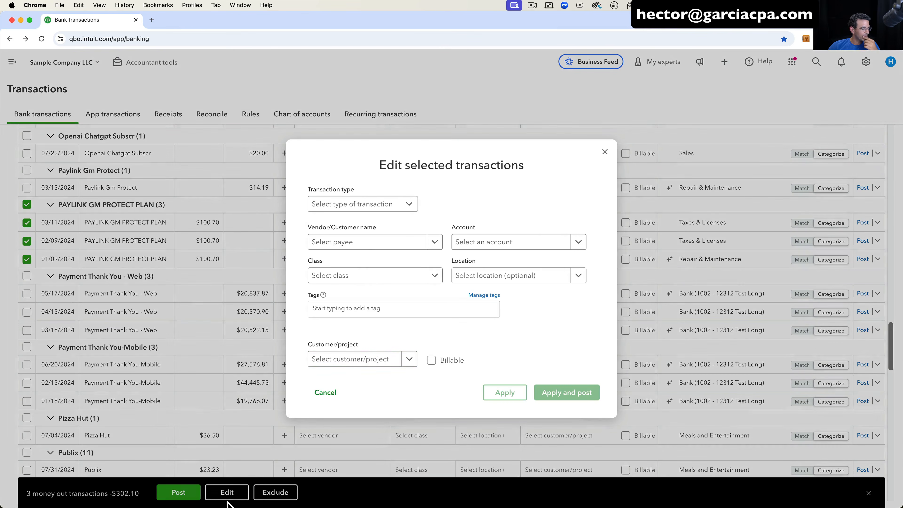
click(362, 244)
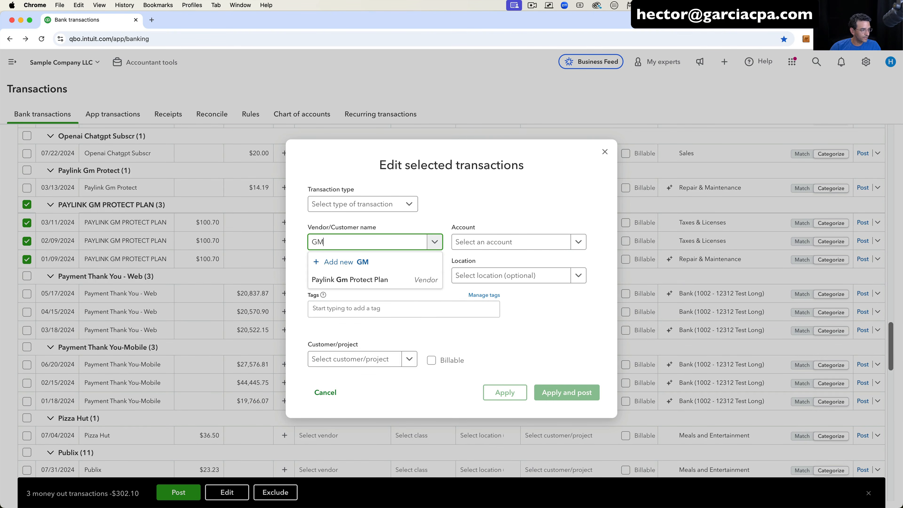
click(369, 281)
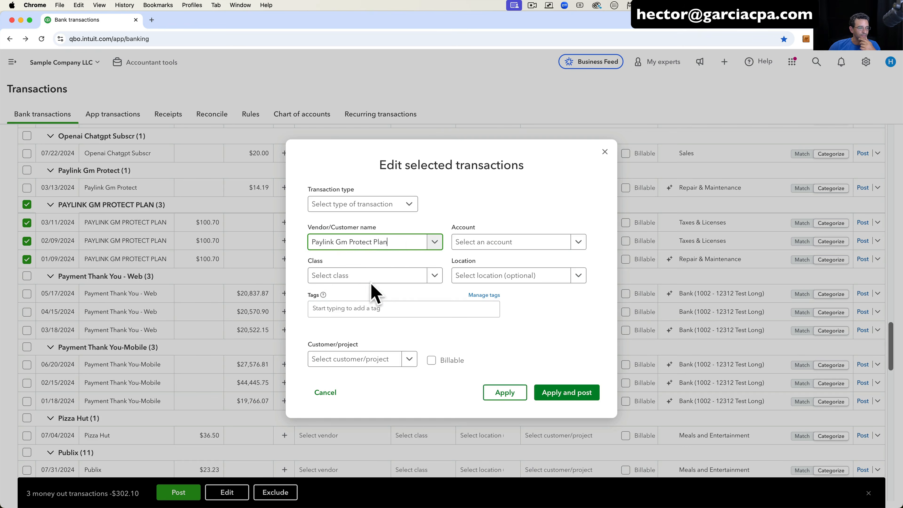
click(500, 248)
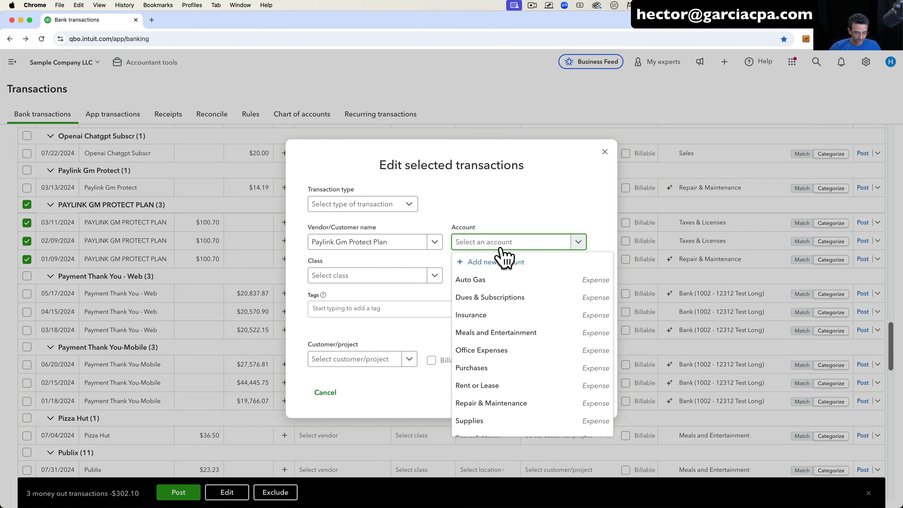
text(dues)
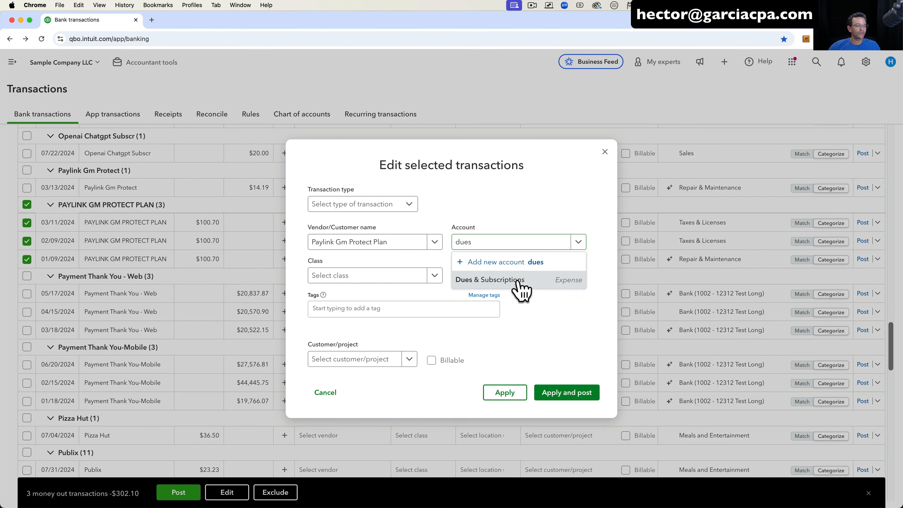
click(518, 281)
Set the account to Insurance in the bulk edit and apply the changes to the selected transactions without posting.
click(512, 245)
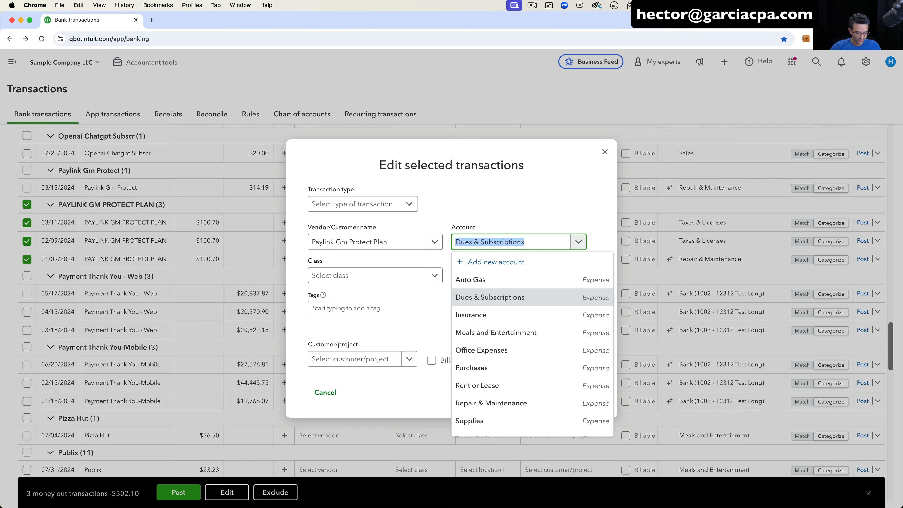
text(insu)
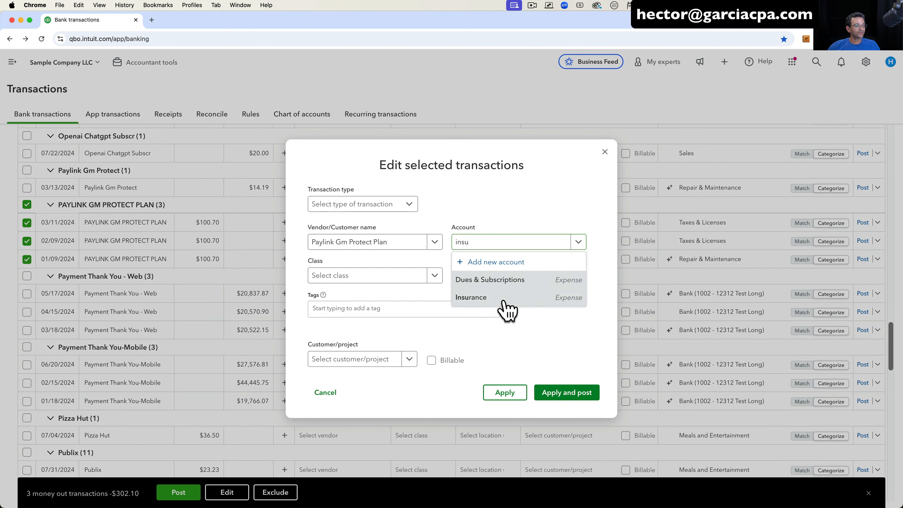
click(505, 302)
click(350, 250)
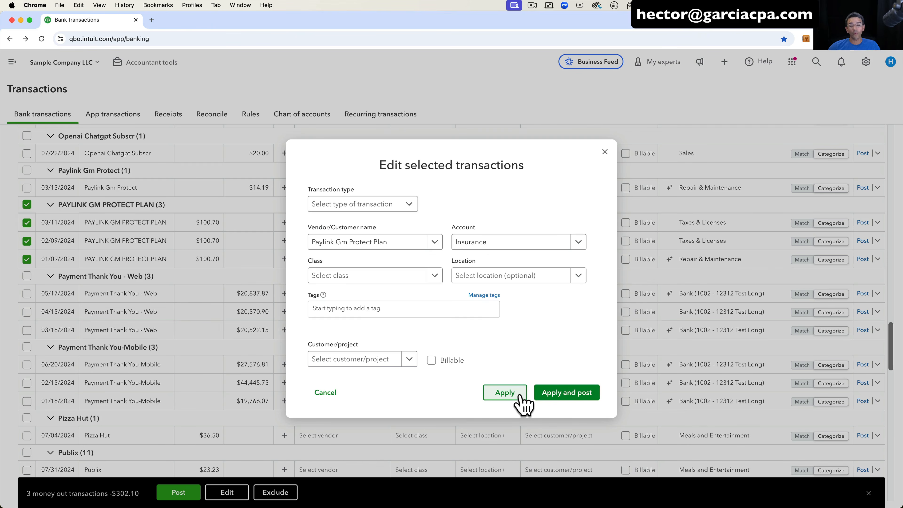
click(506, 392)
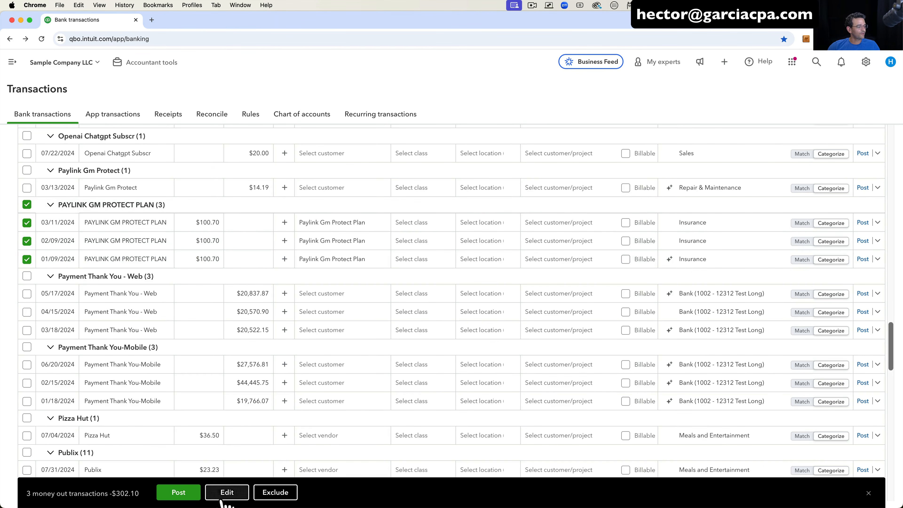
Post the selected PAYLINK GM PROTECT PLAN transactions together, without further bulk edits.
click(230, 496)
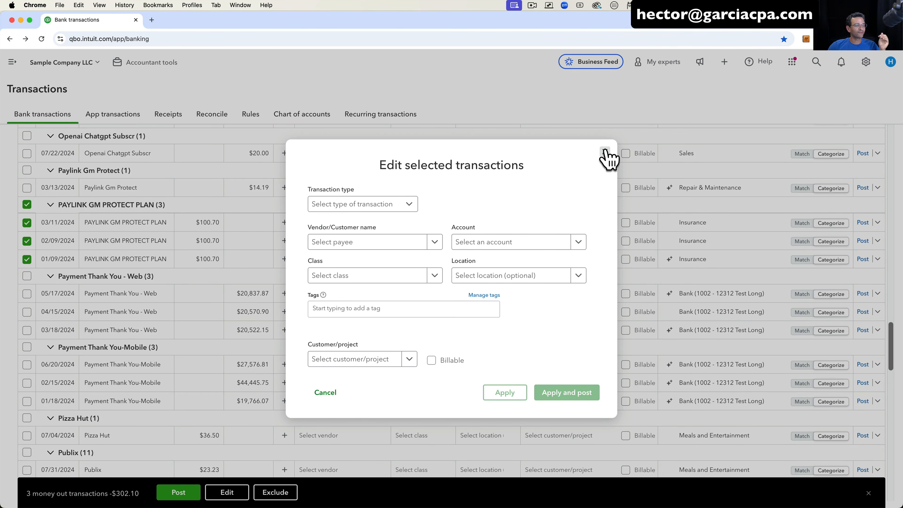
click(314, 392)
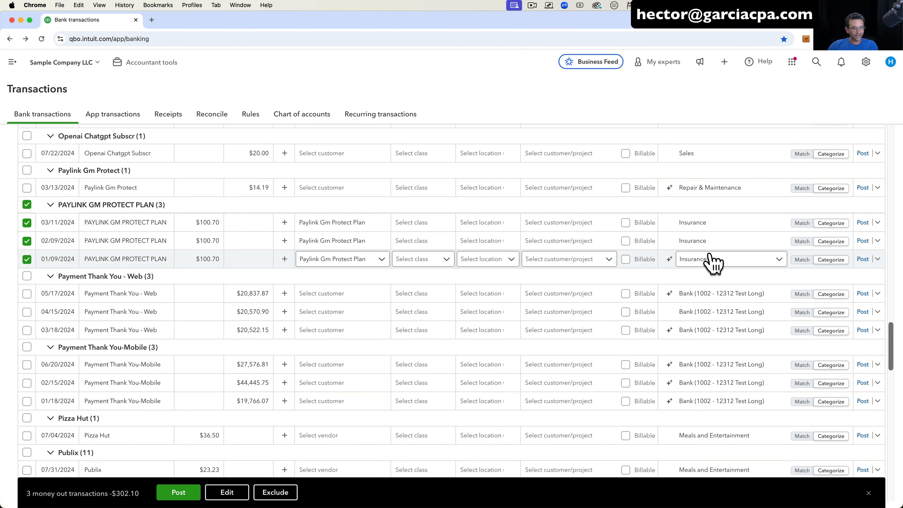
click(177, 492)
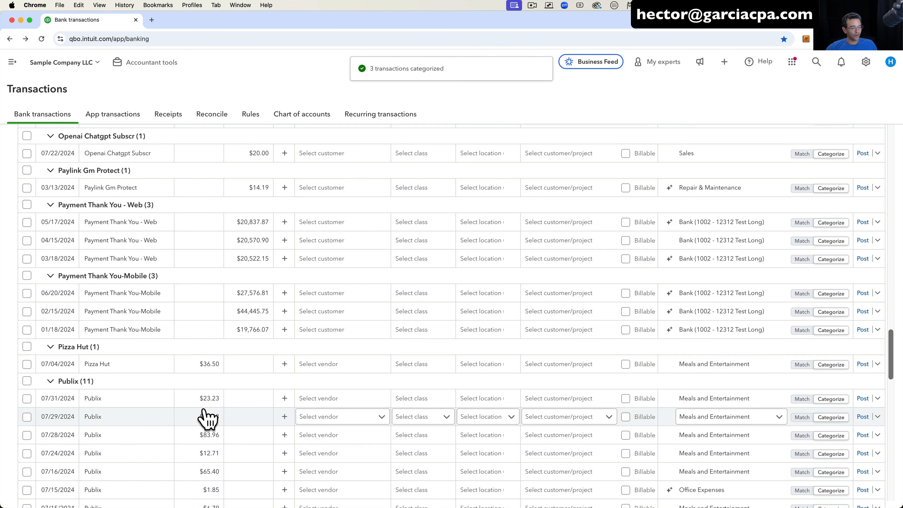
Try to enable Remember category selection in the table preferences while the rows are grouped.
scroll(220, 420, down, 5)
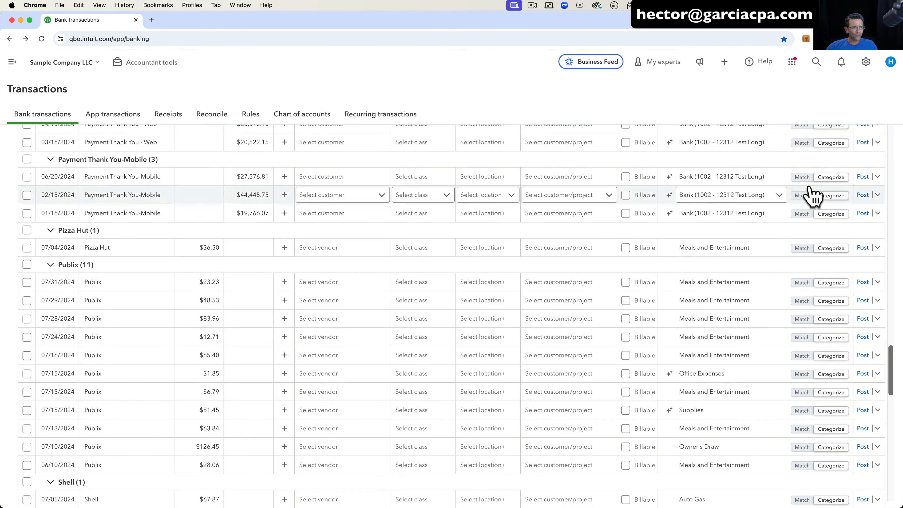
scroll(755, 196, up, 20)
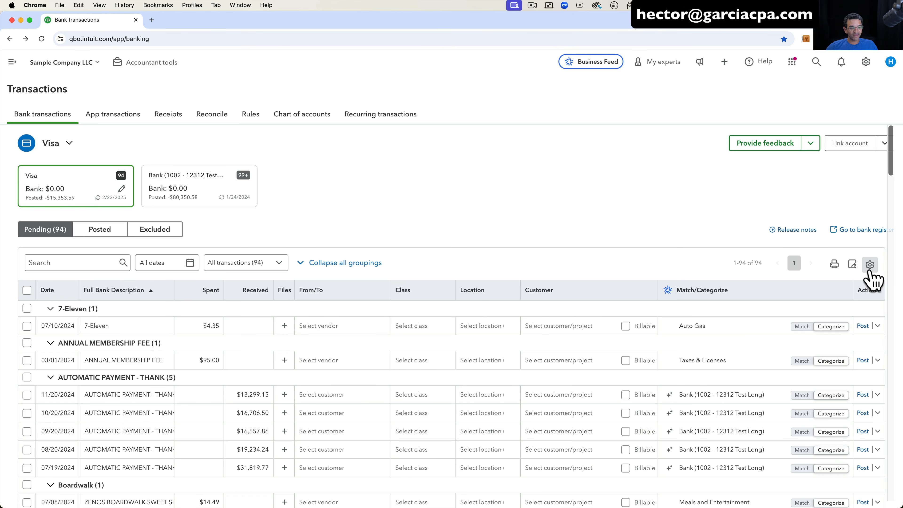
click(870, 270)
scroll(750, 382, down, 5)
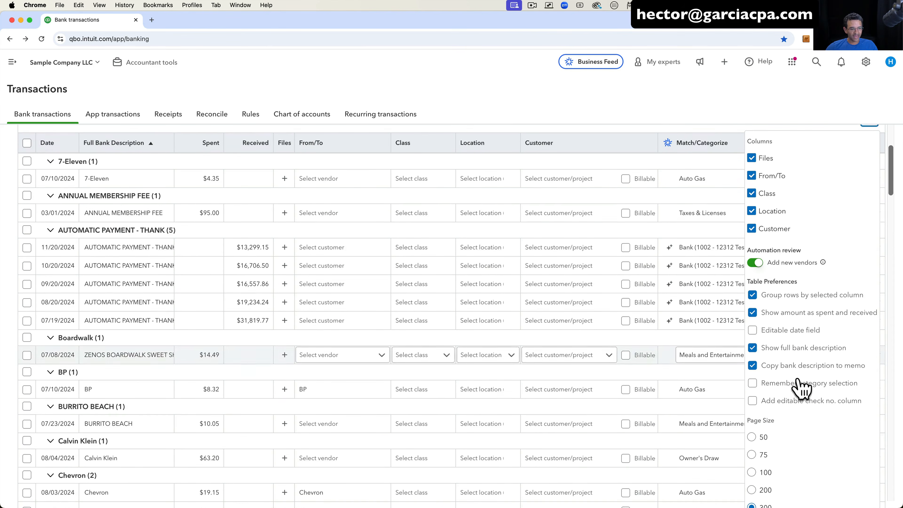
click(755, 383)
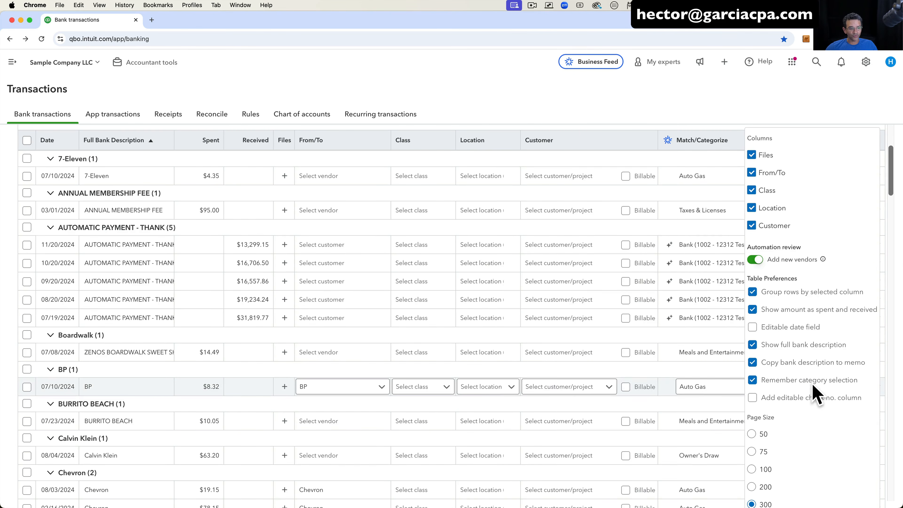
click(706, 122)
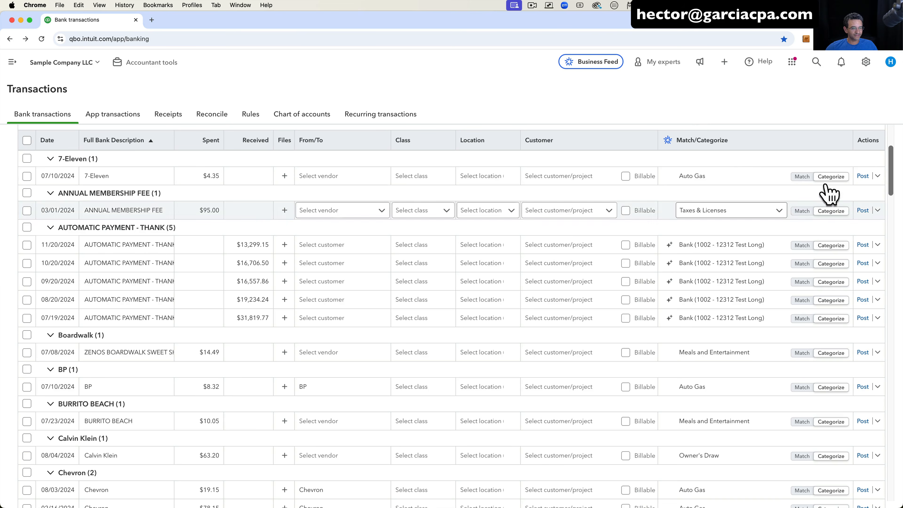
Reopen the table preferences and try once more to enable Remember category selection.
scroll(863, 178, up, 2)
click(870, 186)
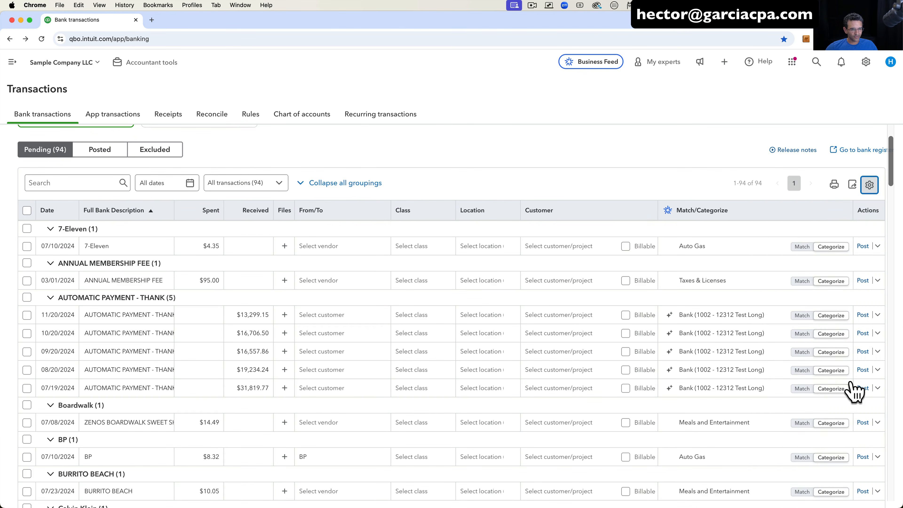
click(759, 452)
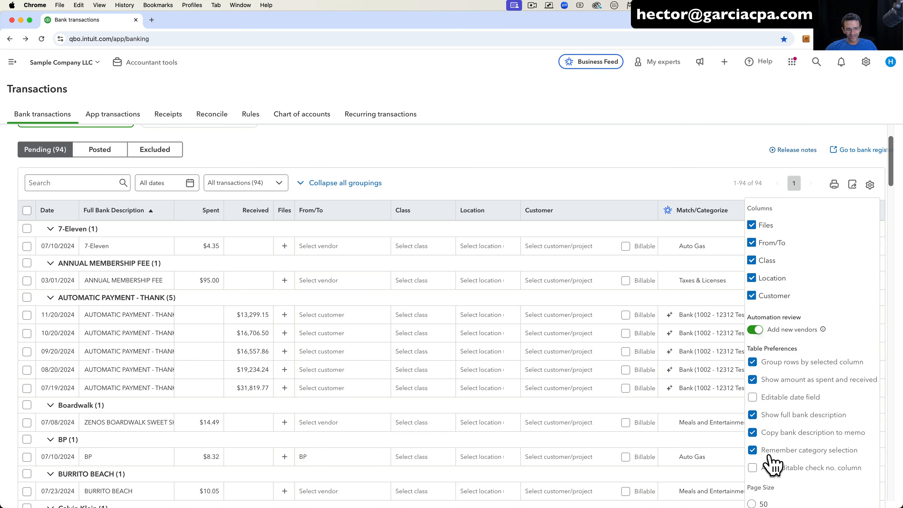
scroll(773, 464, down, 2)
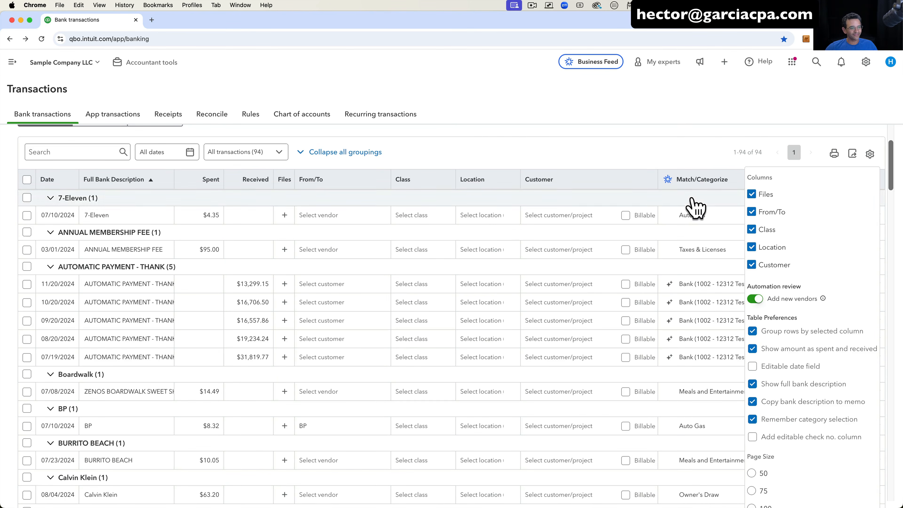
click(710, 157)
Turn off Group rows by selected column in the table preferences and set the page size to 200.
click(870, 154)
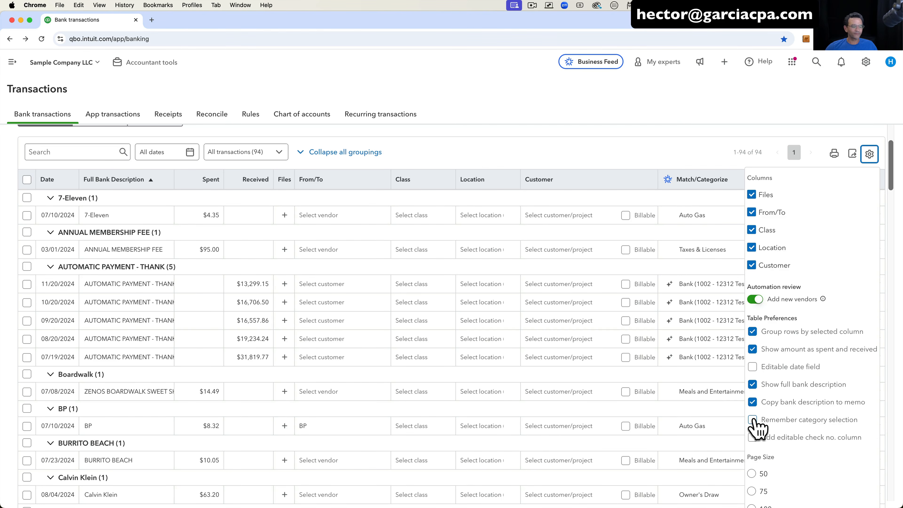
click(752, 331)
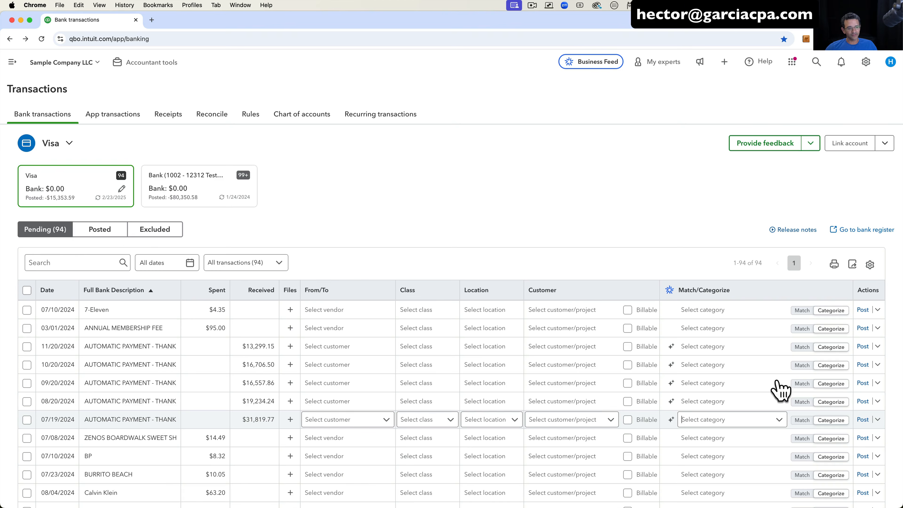
click(870, 263)
scroll(802, 496, down, 3)
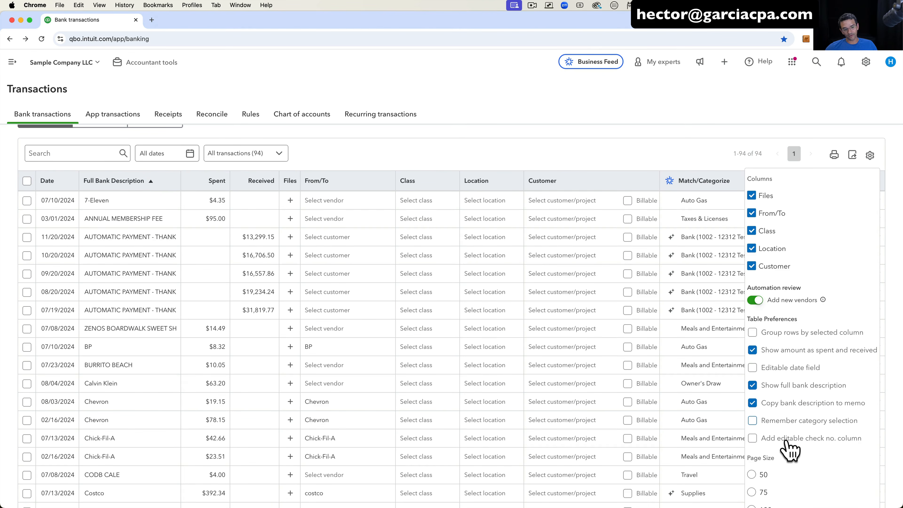
scroll(757, 462, down, 2)
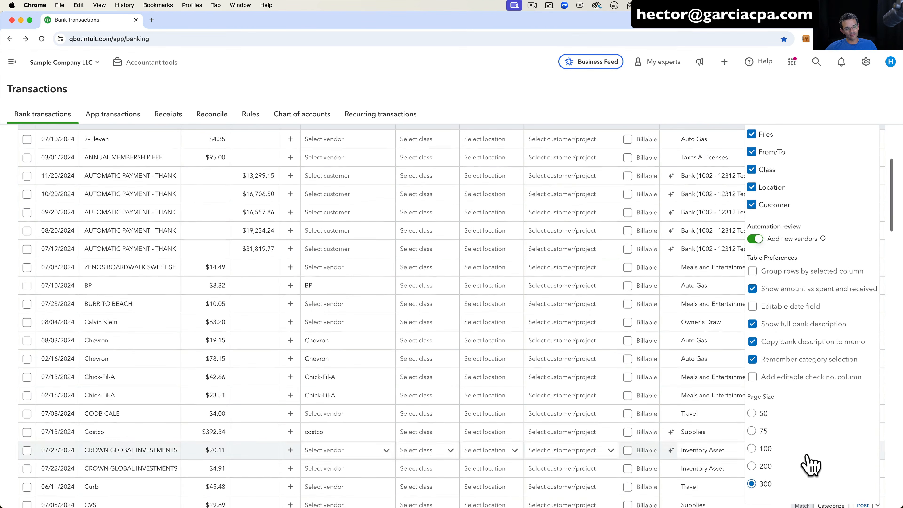
click(751, 483)
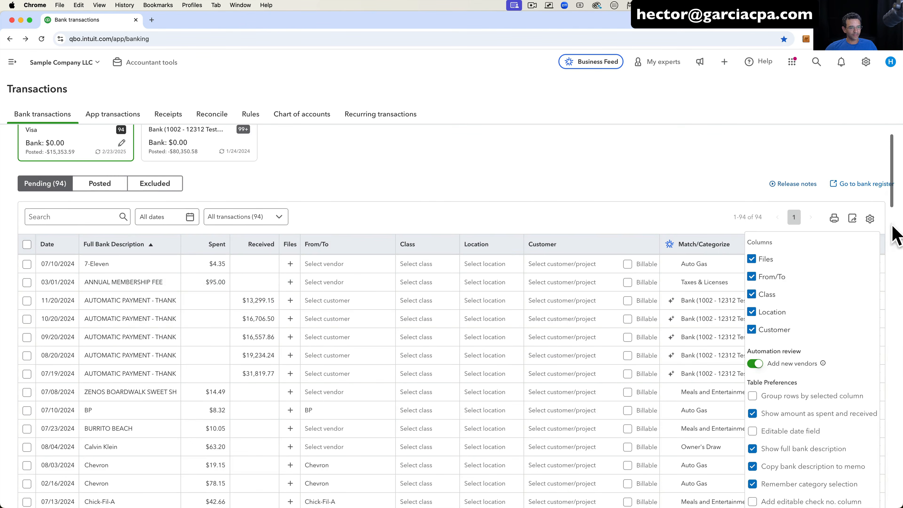
click(871, 218)
Enable Remember category selection in the table preferences for the ungrouped transactions.
click(870, 219)
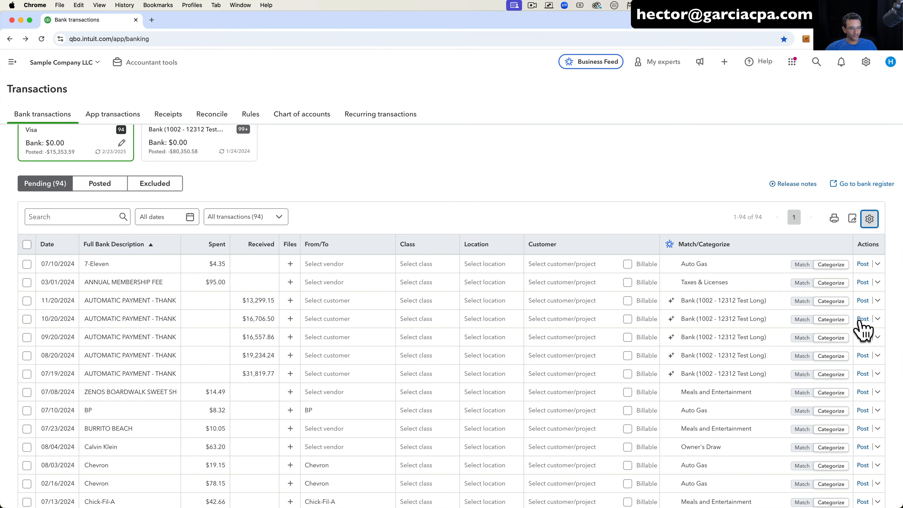
scroll(860, 322, down, 5)
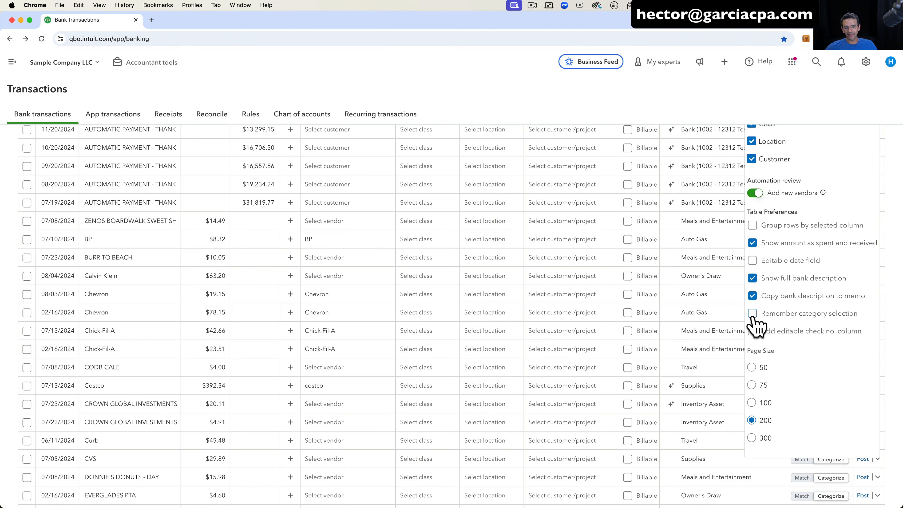
scroll(796, 313, up, 2)
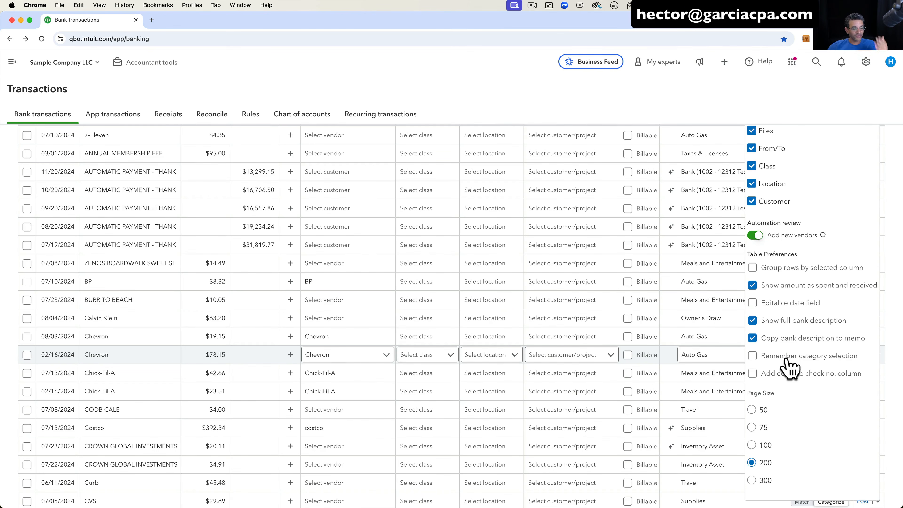
scroll(749, 356, down, 1)
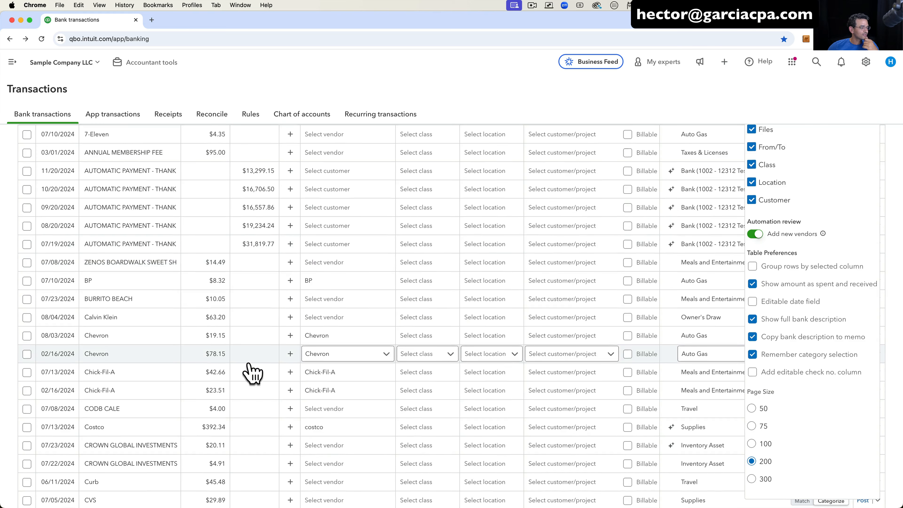
Categorize the 07/31/2024 Publix transaction as Owners Draw and post it.
scroll(250, 366, down, 8)
scroll(252, 374, down, 20)
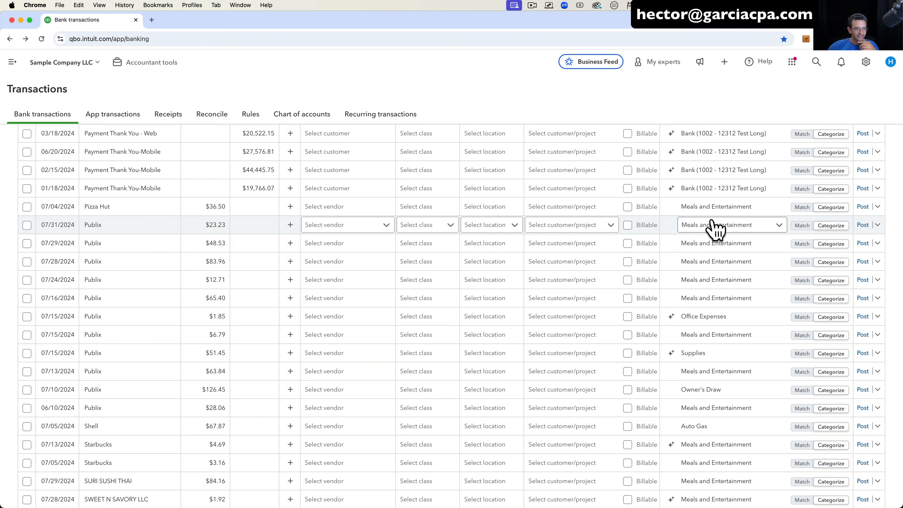
click(732, 225)
text(draw)
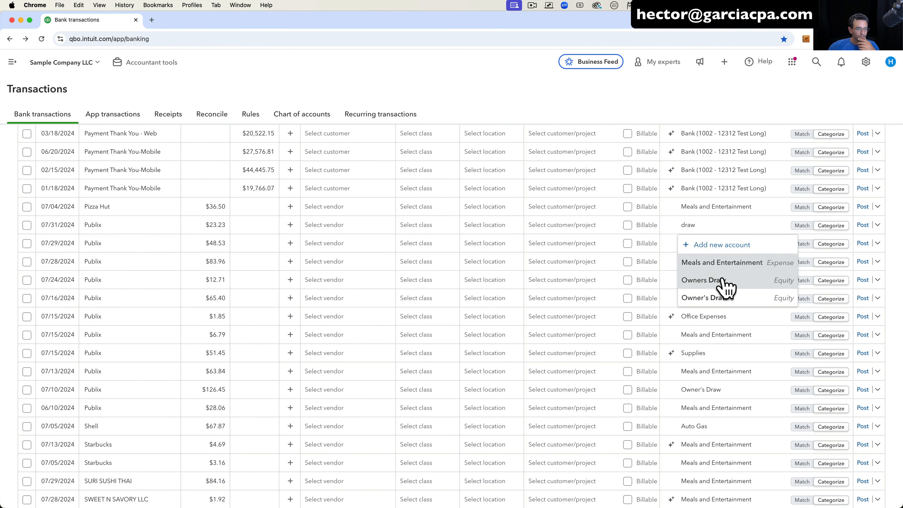
click(725, 281)
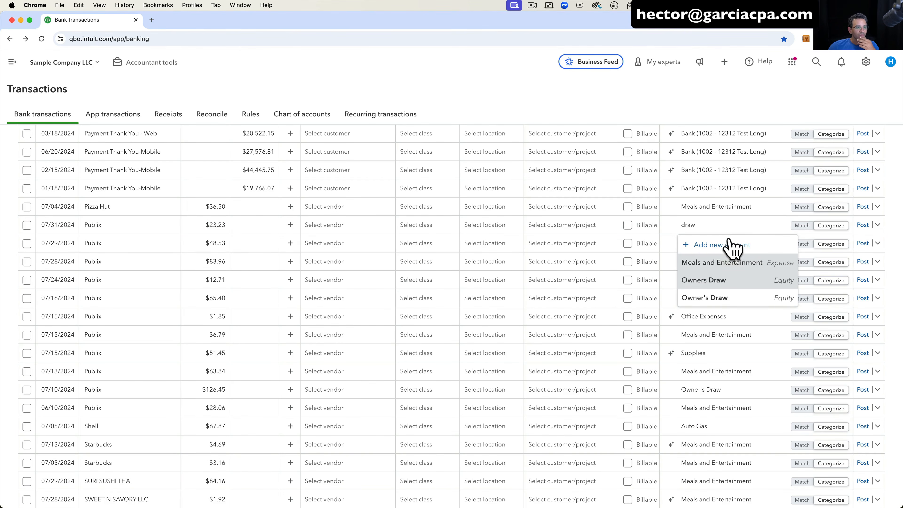
click(864, 224)
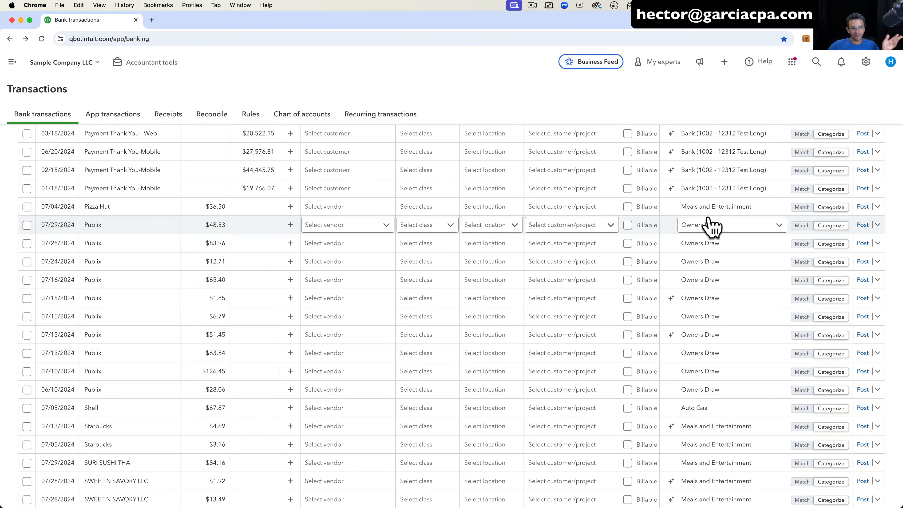
Check the Remember category selection option in the table preferences, then close the preferences.
scroll(721, 219, up, 20)
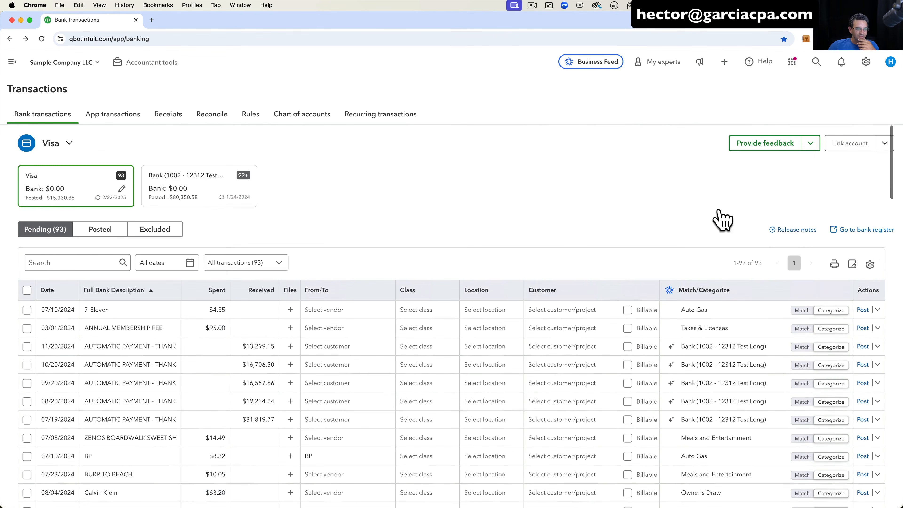
click(872, 267)
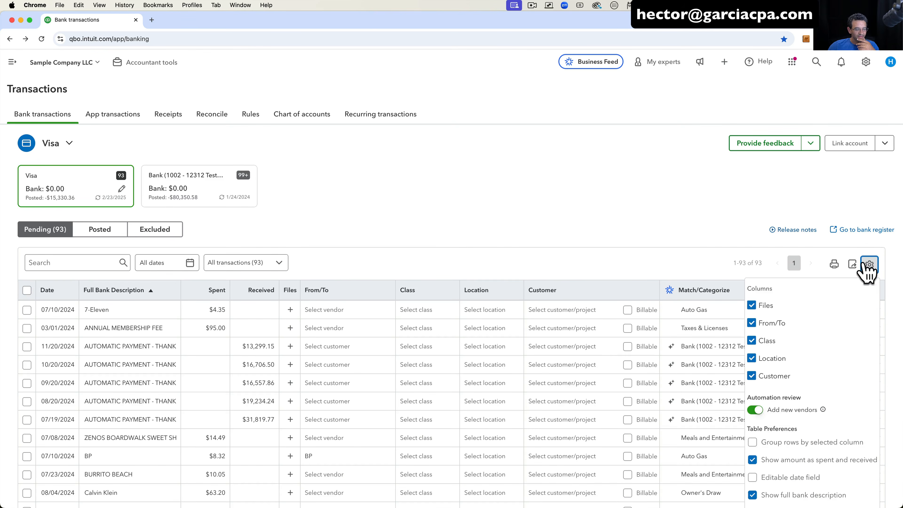
scroll(782, 372, down, 5)
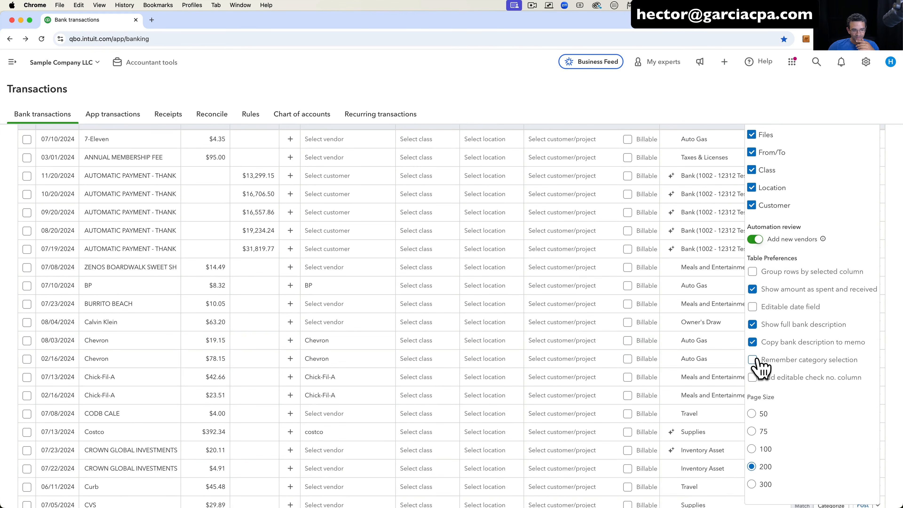
click(653, 94)
Locate the remaining Publix transactions in the pending Visa list and review their assigned categories.
scroll(662, 228, down, 2)
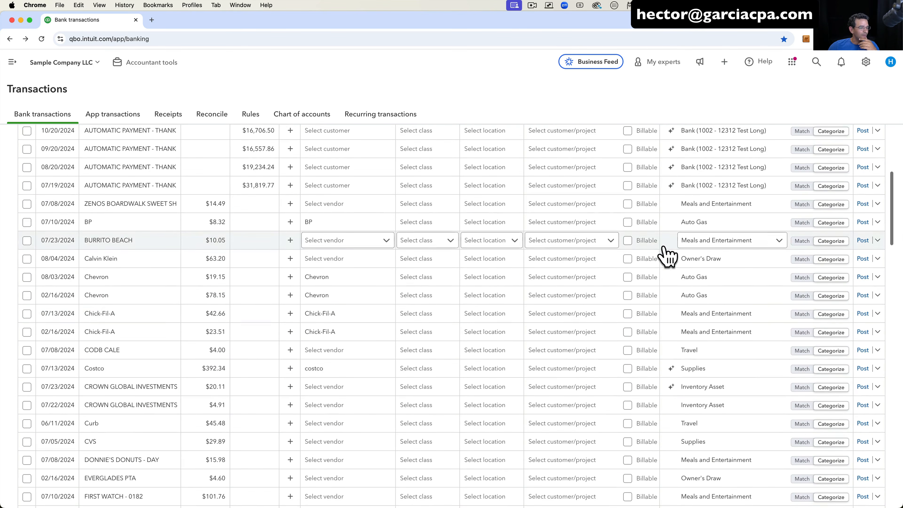
scroll(351, 261, down, 5)
click(351, 261)
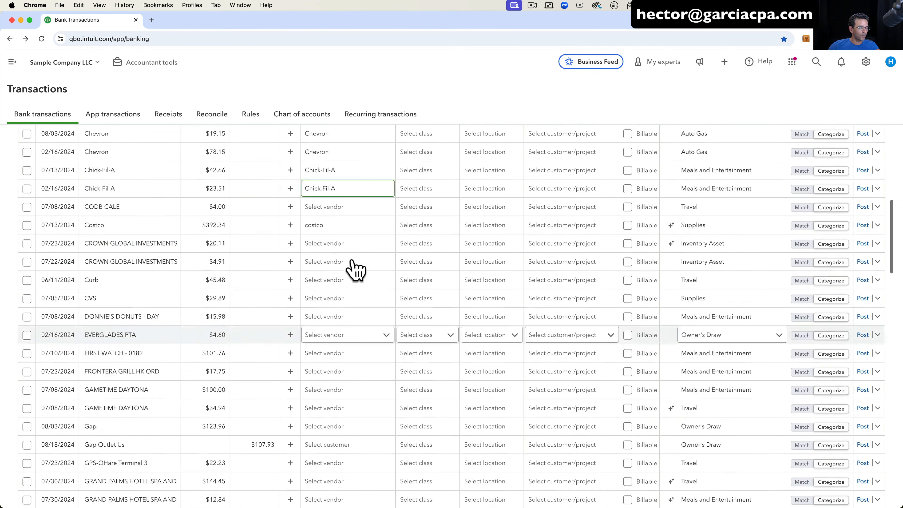
scroll(352, 271, up, 3)
scroll(352, 270, down, 20)
scroll(356, 271, down, 3)
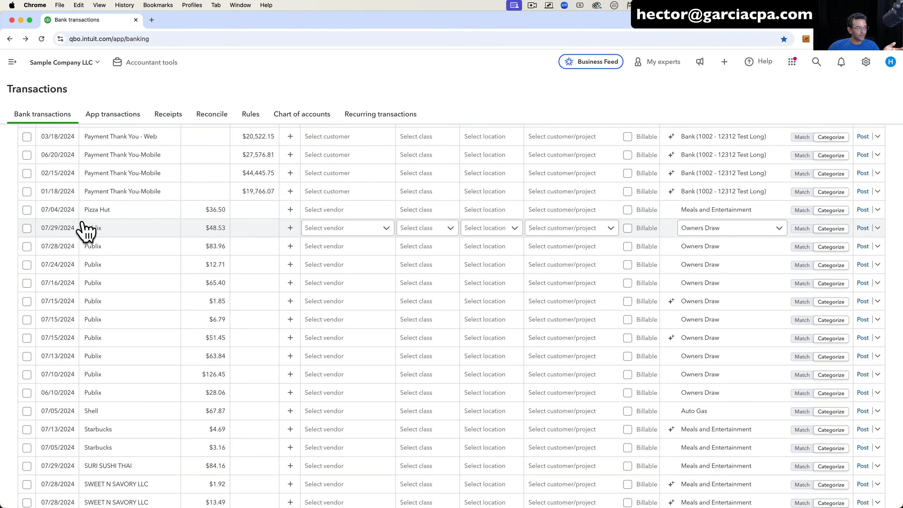
Categorize the 07/29/2024 Publix transaction as Meals and Entertainment and post it.
click(751, 230)
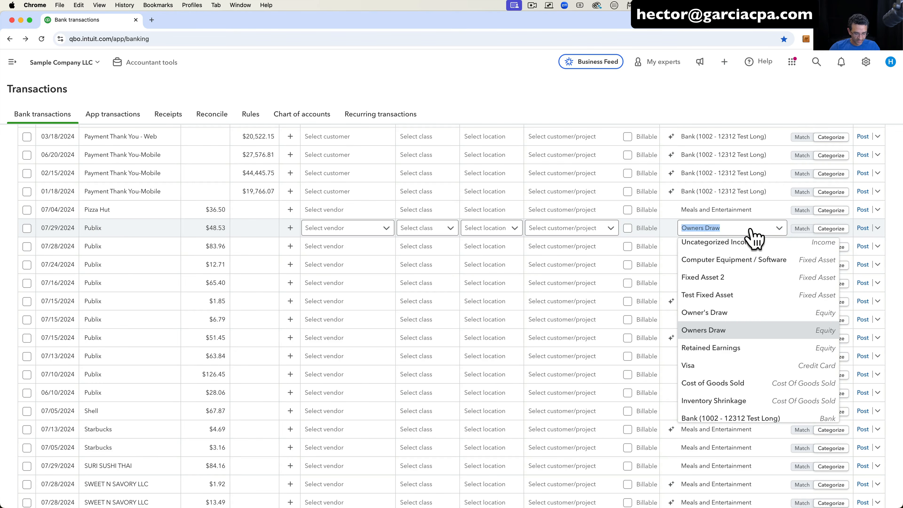
text(meal)
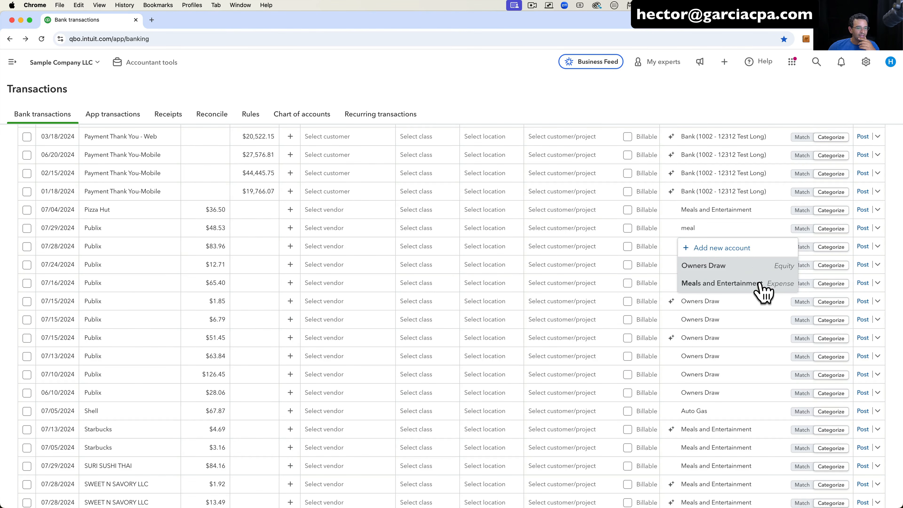
key(Return)
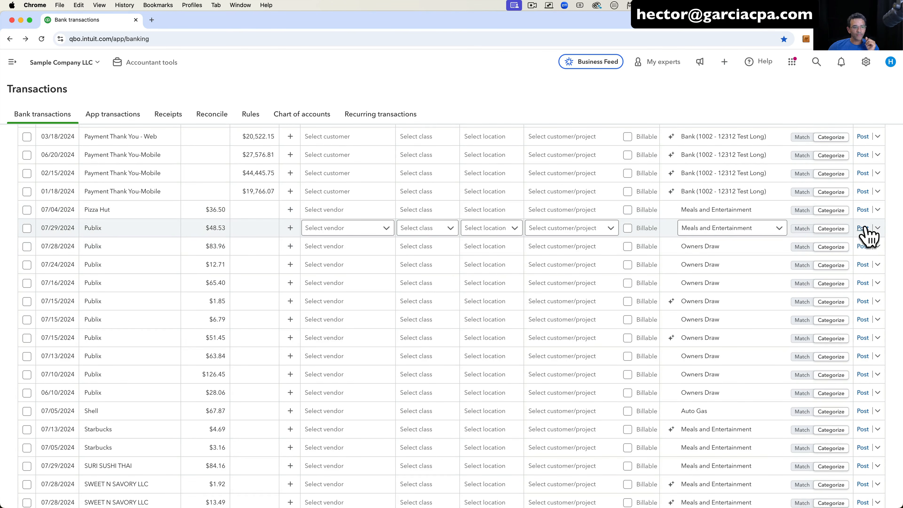
click(863, 228)
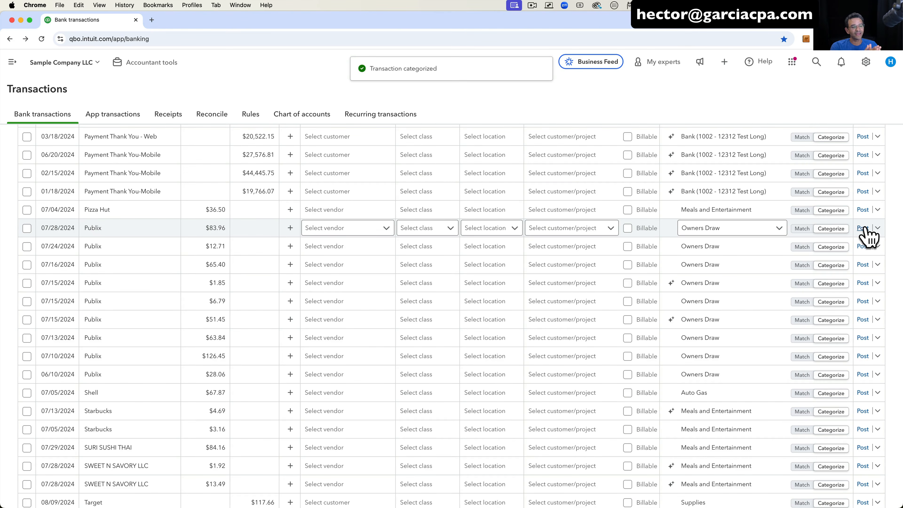
Recategorize the 07/28/2024 Publix transaction as Meals and Entertainment and post it.
click(747, 228)
text(meal)
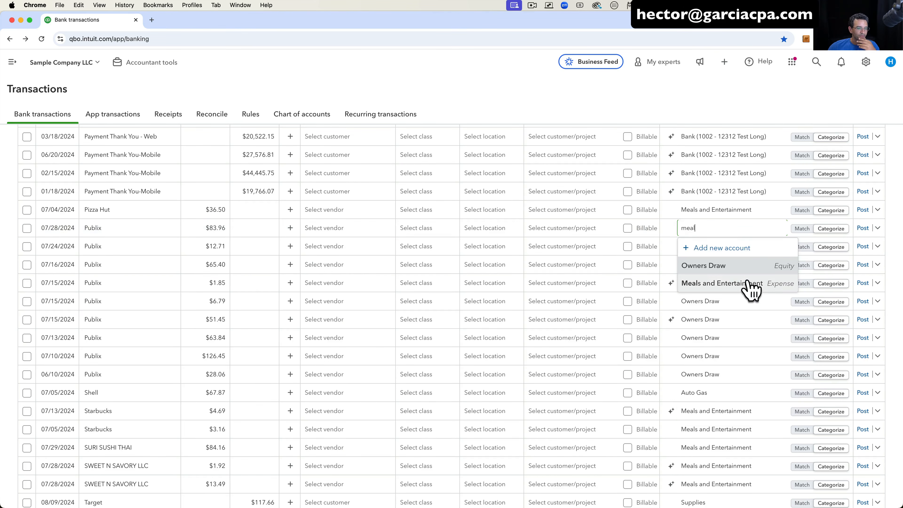
click(746, 284)
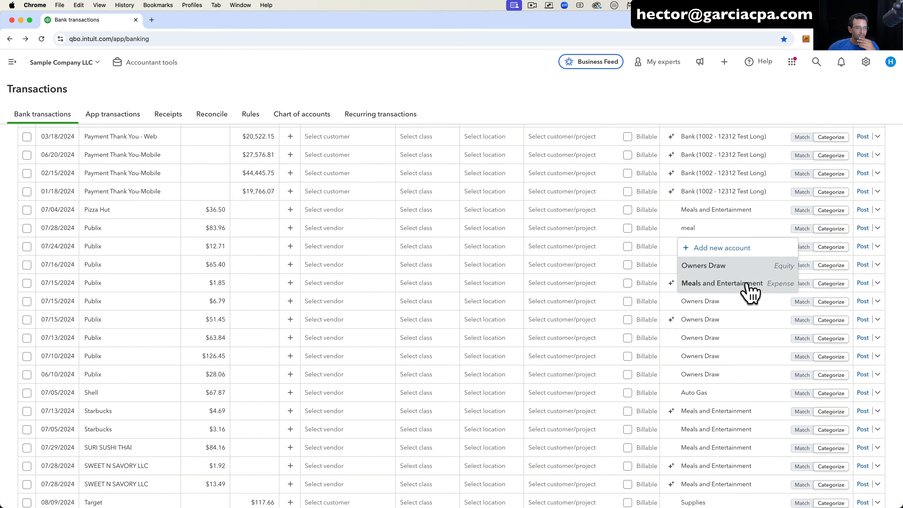
click(864, 228)
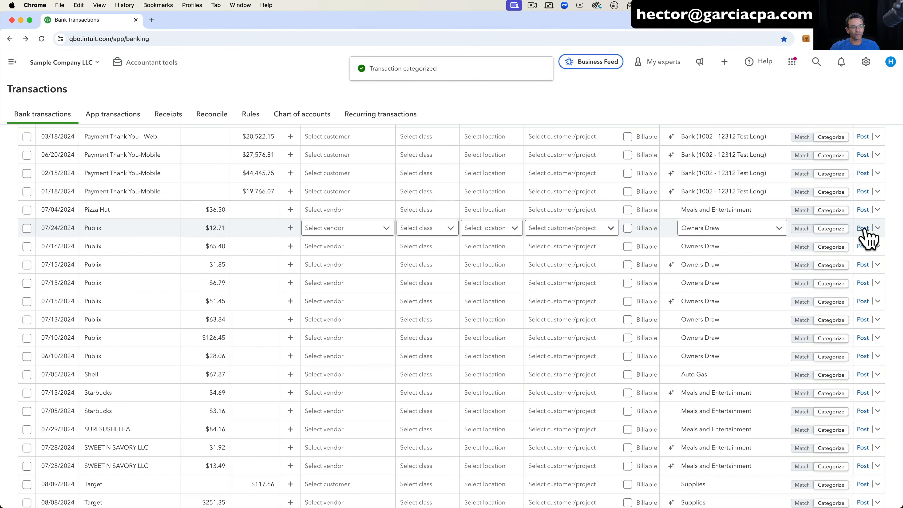
Change the category of the 07/24/2024 Publix transaction to Meals and Entertainment and post it.
click(748, 228)
text(meal)
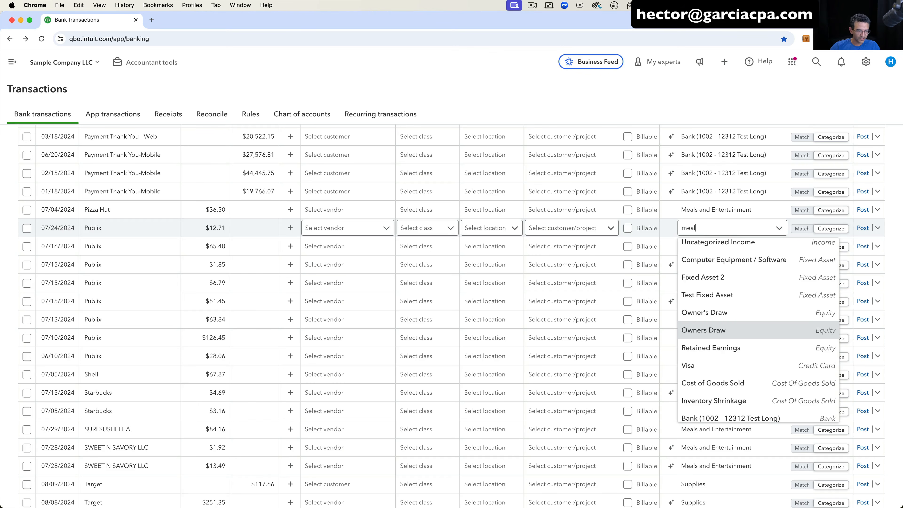
click(863, 228)
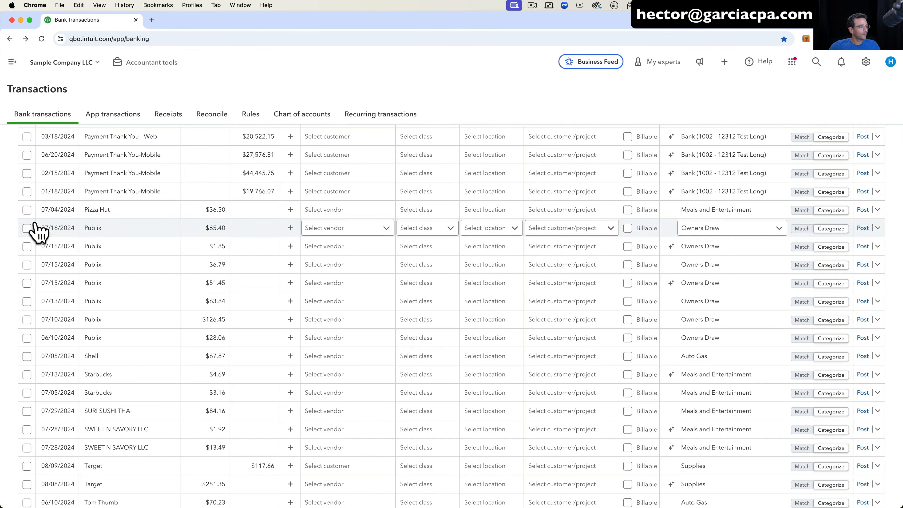
Select all remaining Publix transactions, from 07/16/2024 through 06/10/2024, and set their account to Meals and Entertainment in a bulk edit.
click(27, 228)
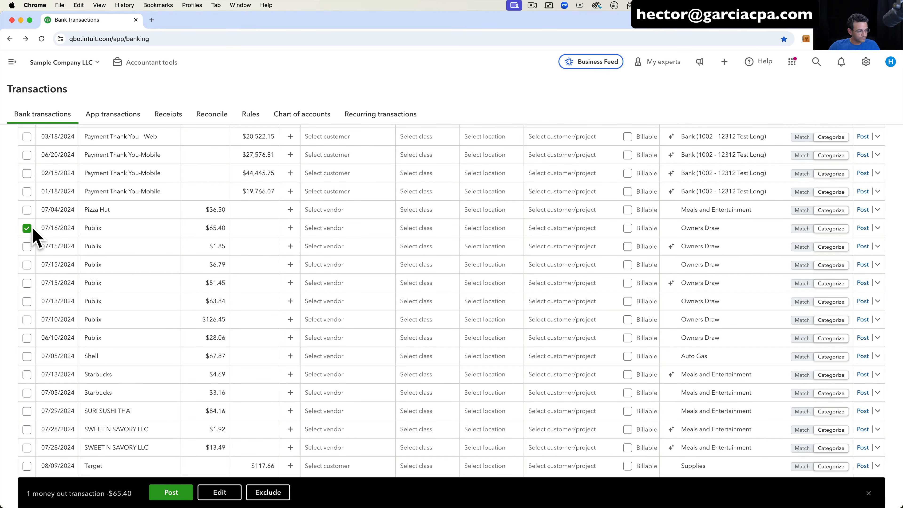
shift+click(27, 338)
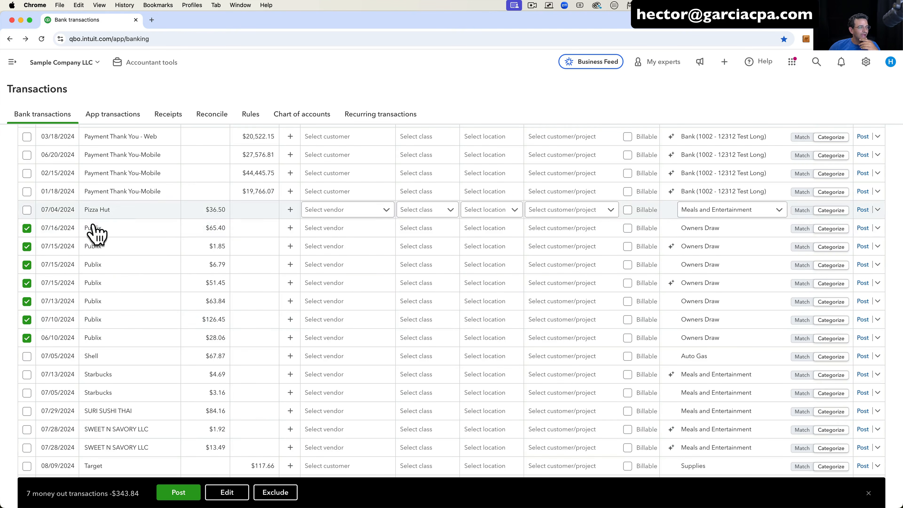
click(227, 496)
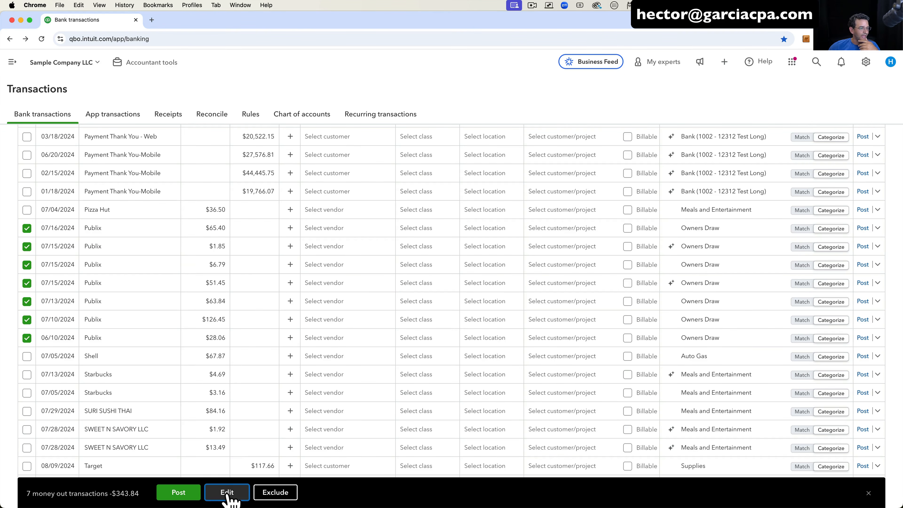
text(meal)
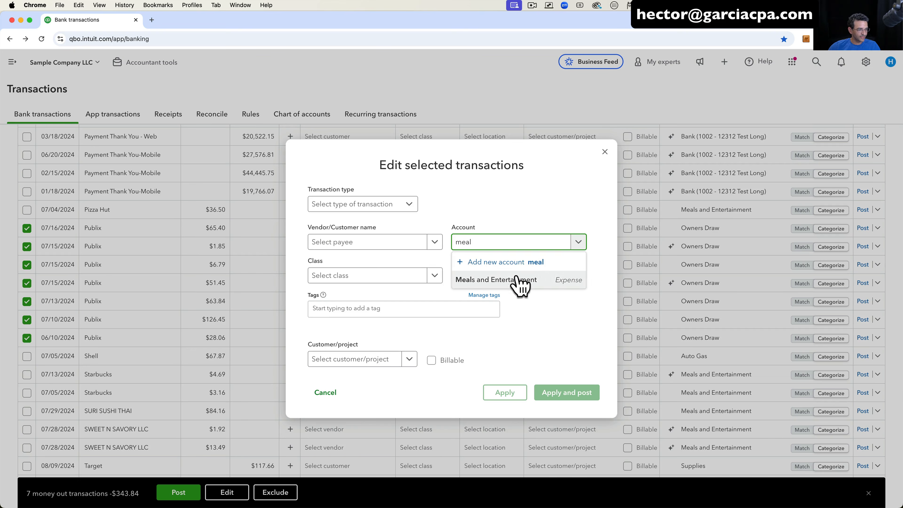
click(513, 279)
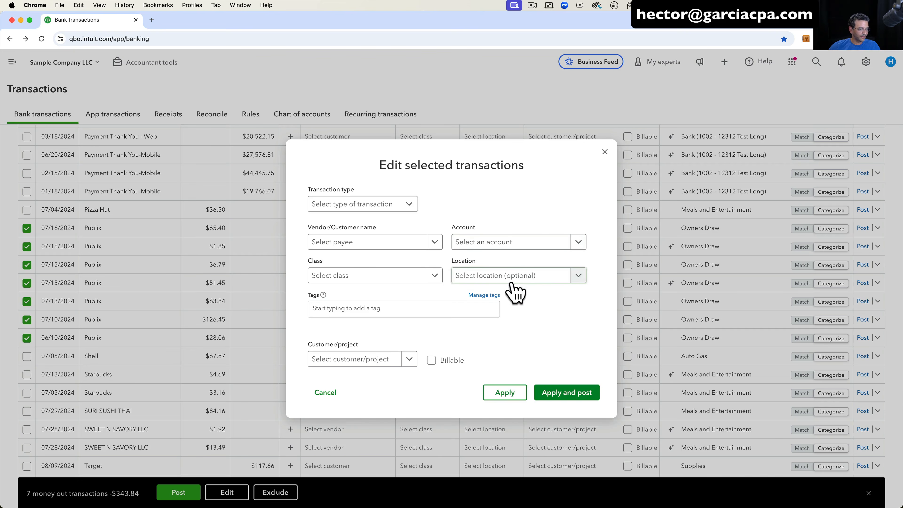
Assign a newly created vendor named Publix to the selected transactions and post them all together.
click(359, 243)
text(Pu)
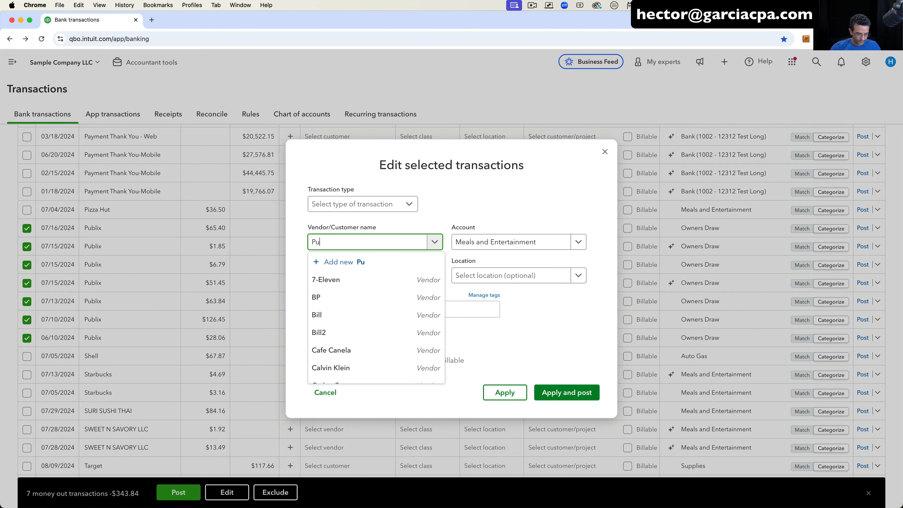
text(blic)
key(BackSpace)
text(x)
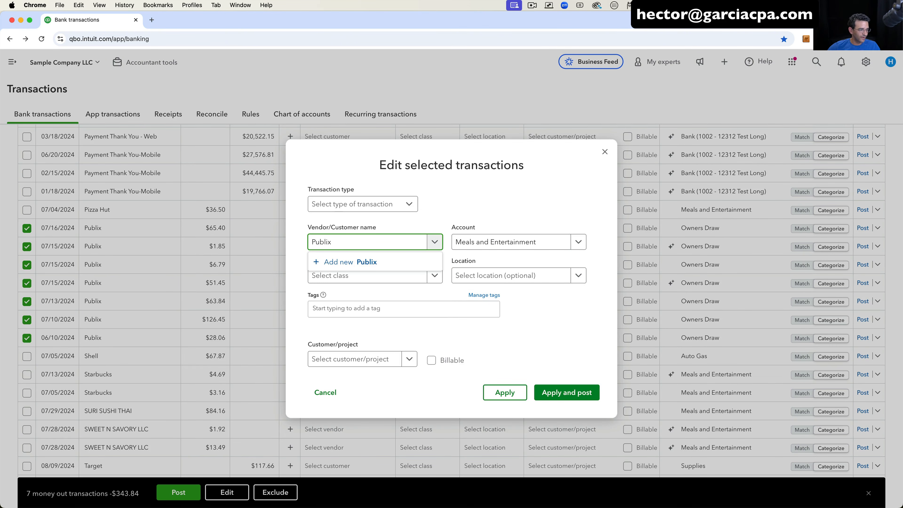
click(367, 262)
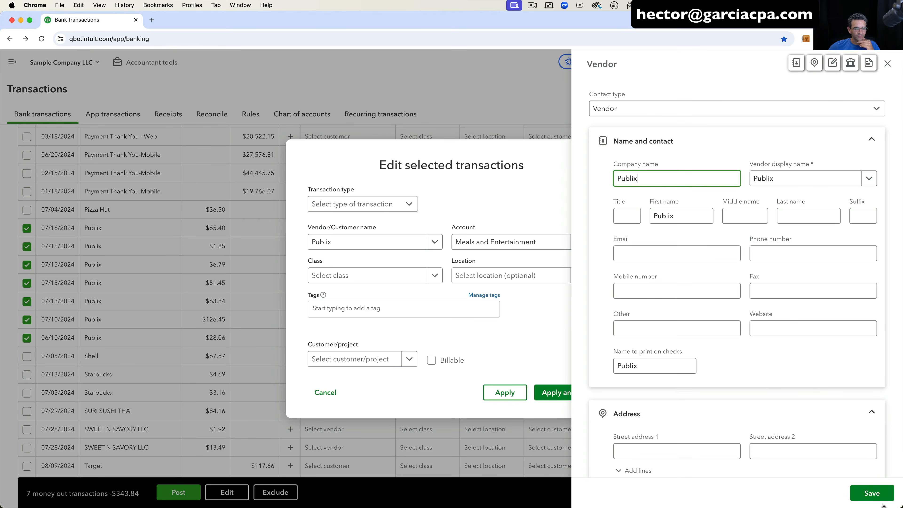
click(871, 493)
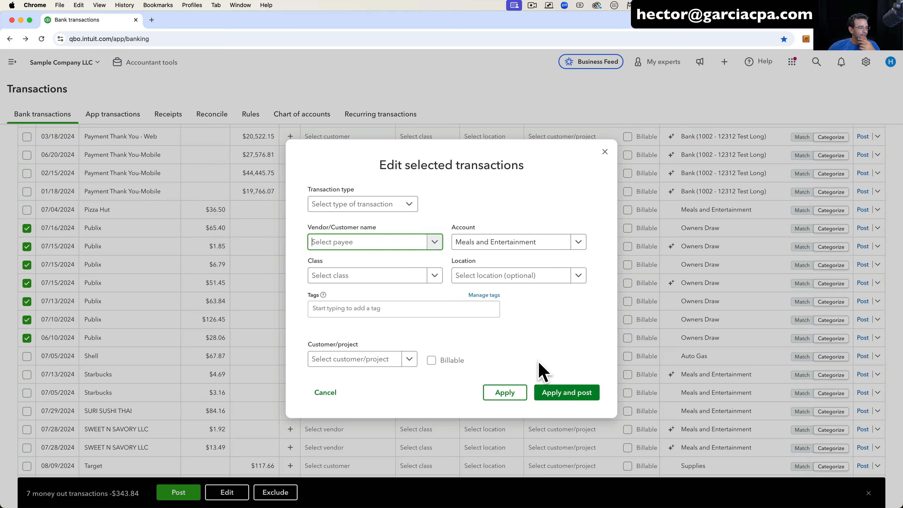
click(505, 392)
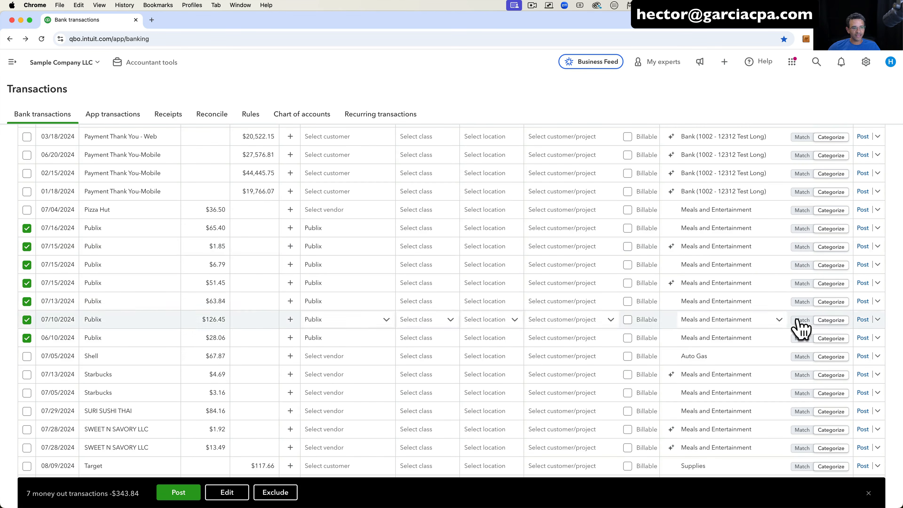
click(186, 493)
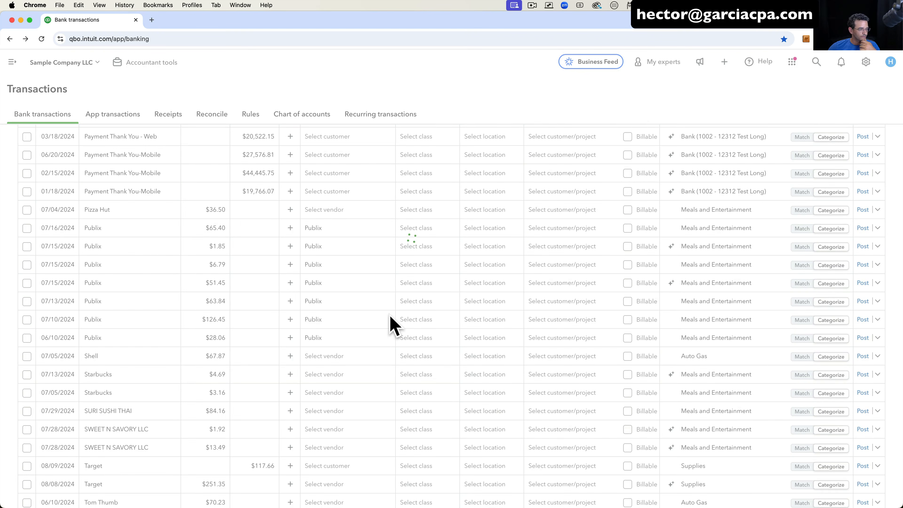
Hide the Class, Location and Customer columns in the pending transactions table.
scroll(705, 272, up, 20)
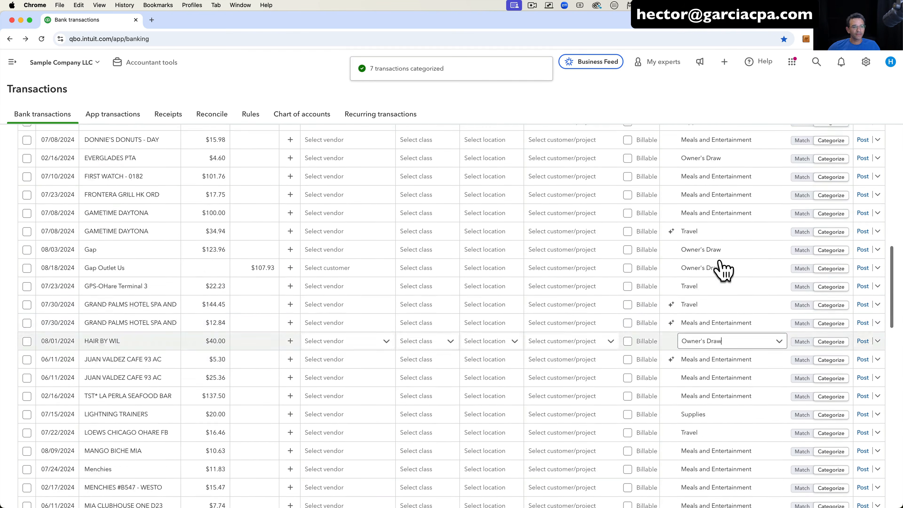
click(870, 263)
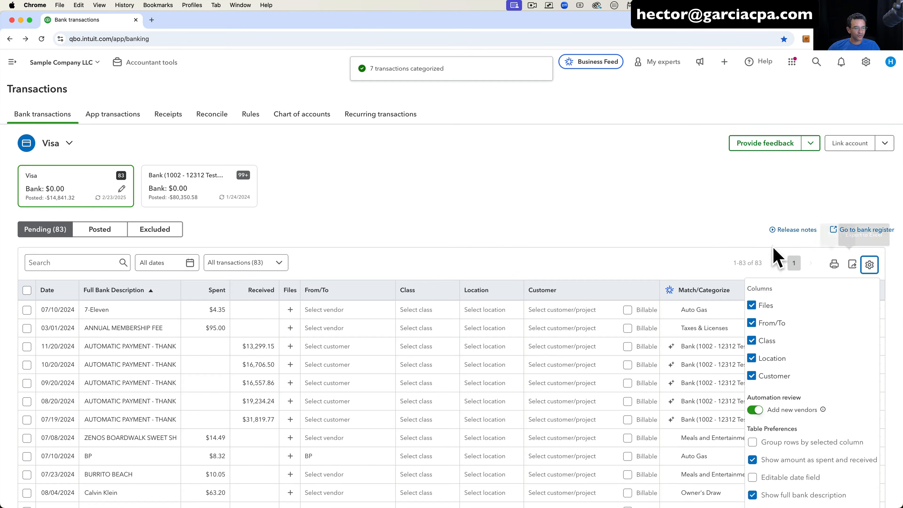
scroll(782, 263, down, 5)
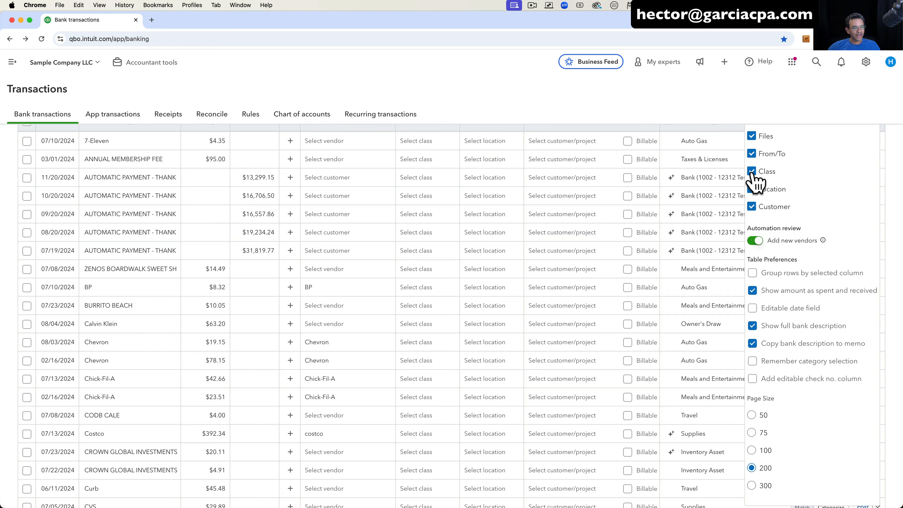
click(751, 171)
click(752, 189)
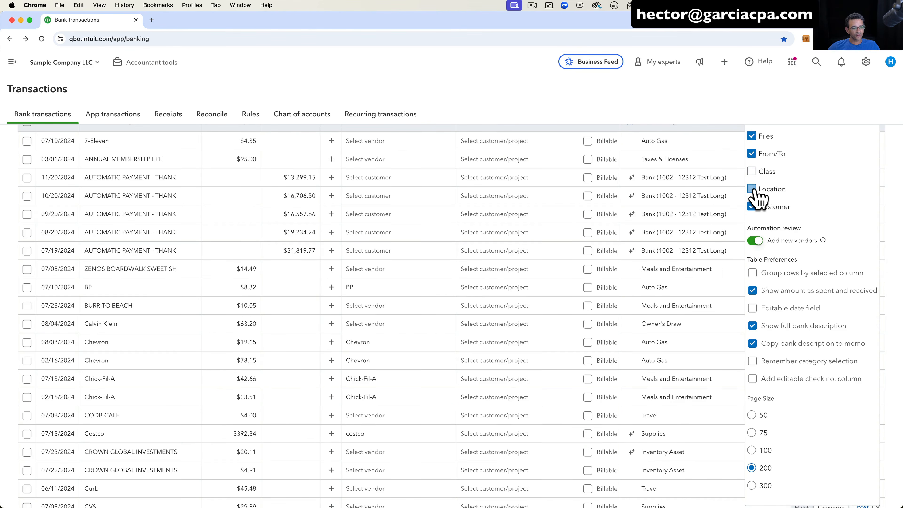
click(751, 206)
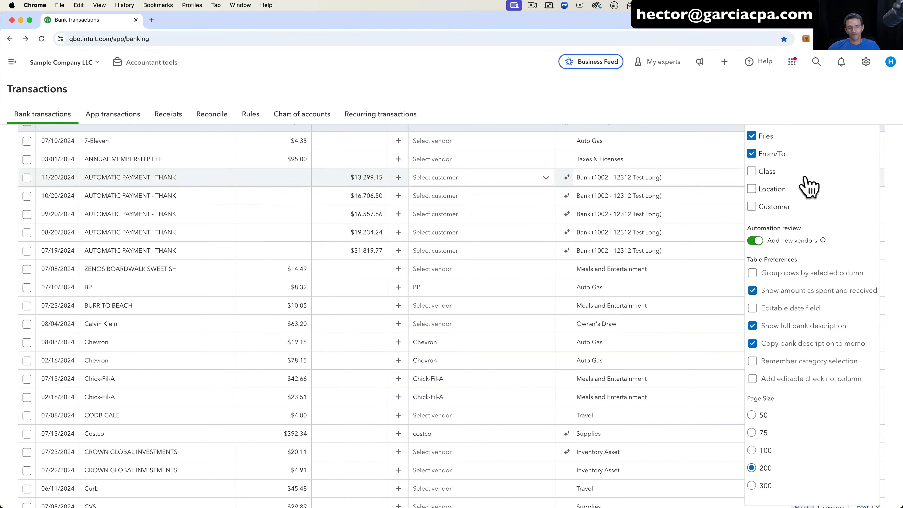
Set the transactions table's page size to 300 rows and close the table settings.
scroll(860, 405, down, 3)
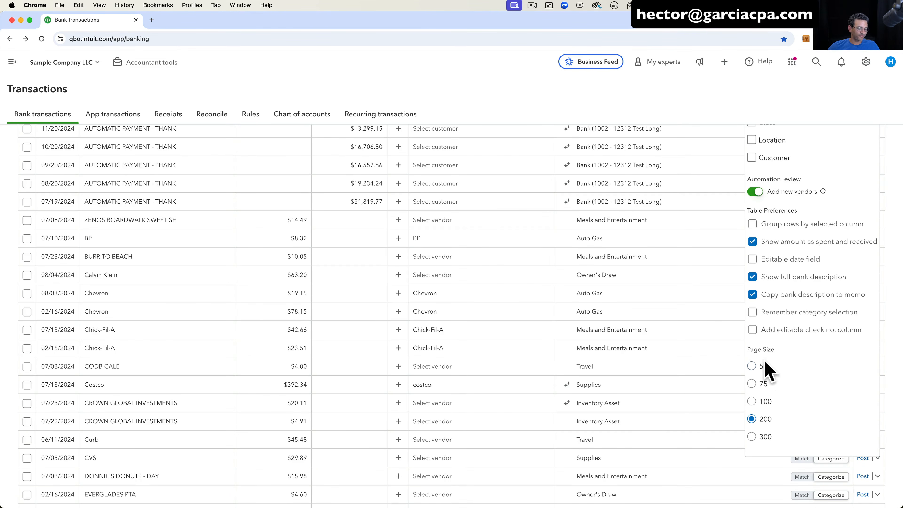
click(751, 437)
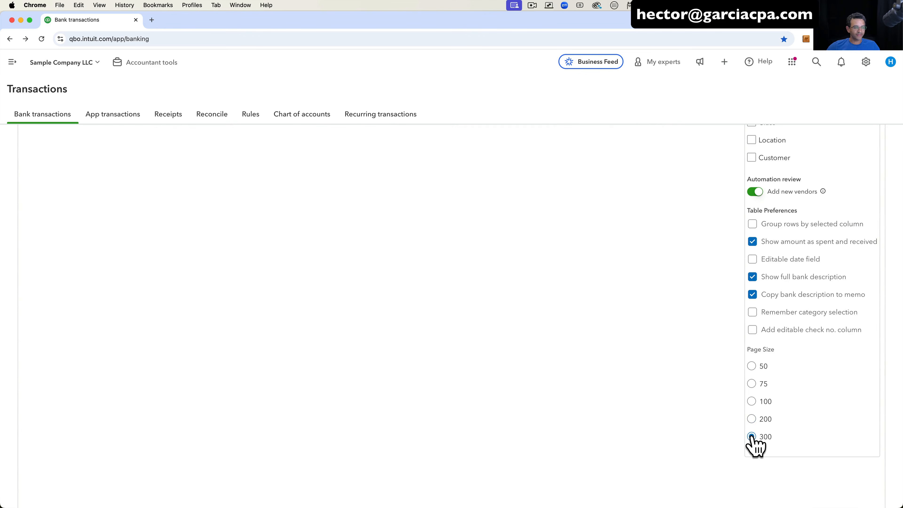
scroll(757, 212, up, 8)
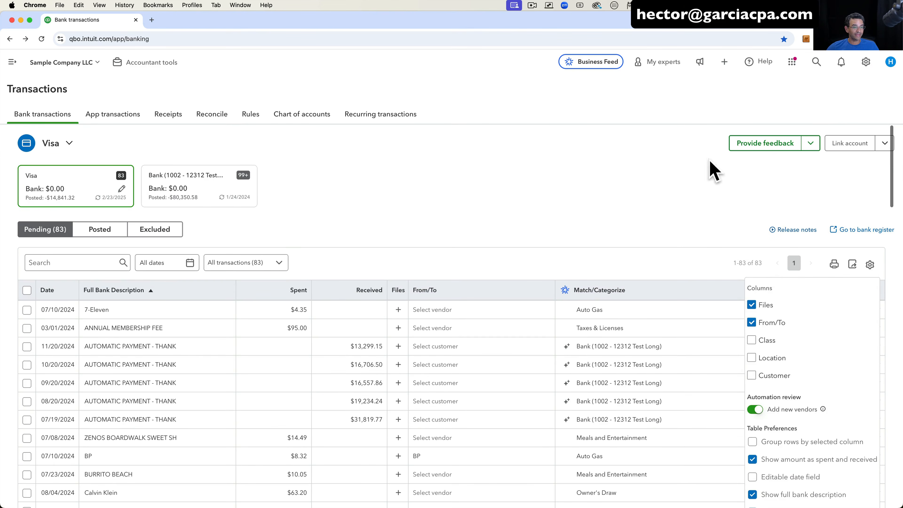
click(660, 169)
scroll(660, 208, down, 1)
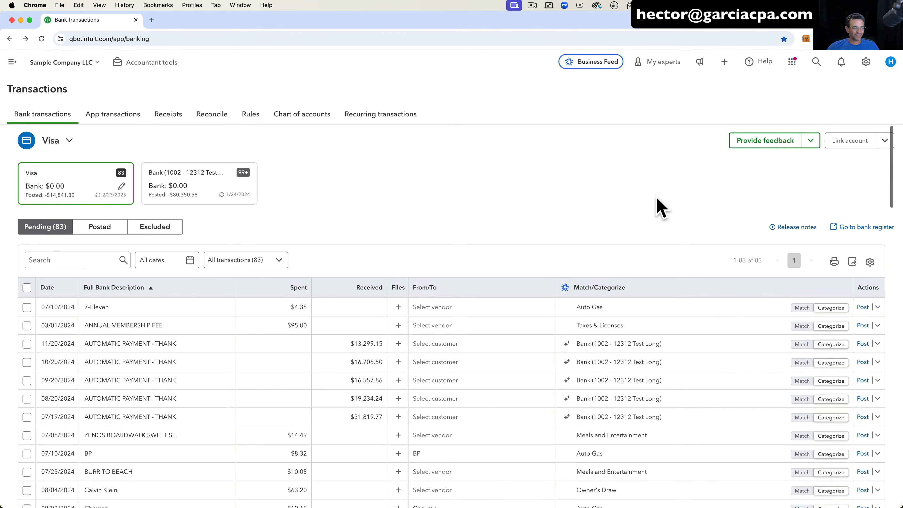
scroll(559, 383, down, 3)
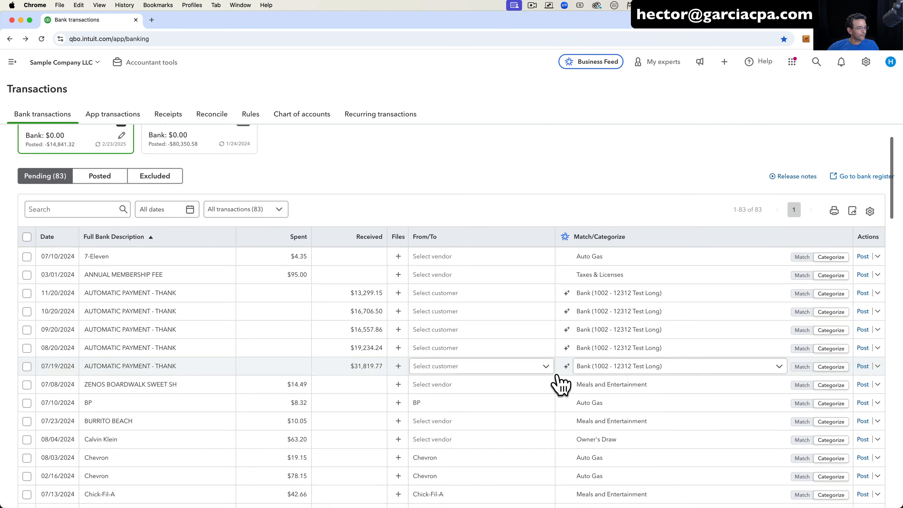
scroll(448, 384, down, 15)
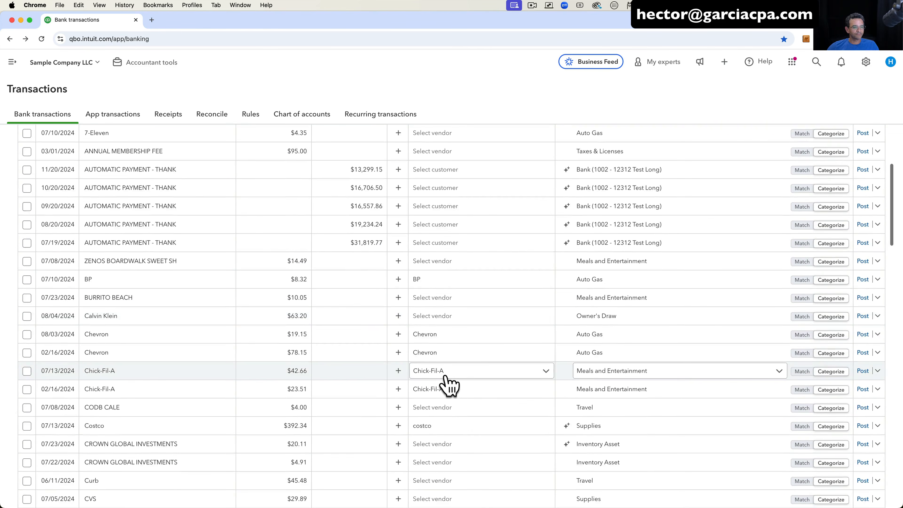
scroll(448, 385, up, 20)
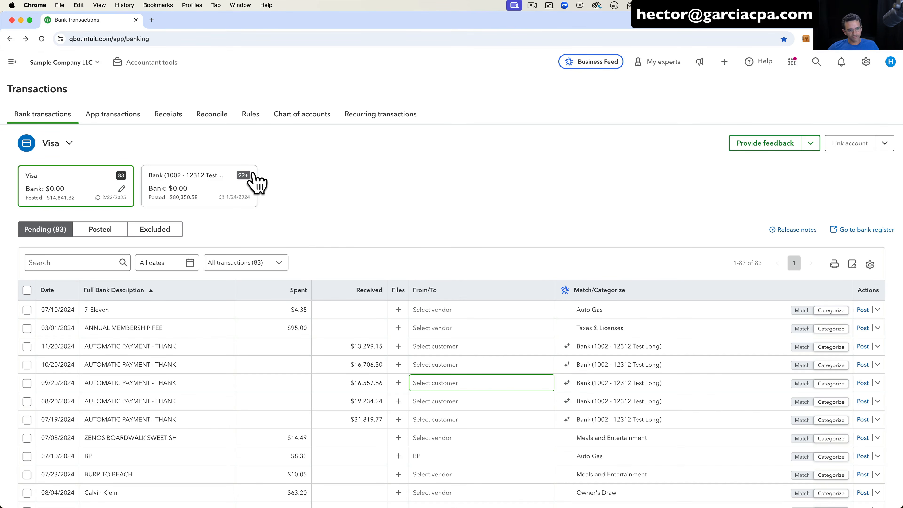
Reorder the bank accounts so Bank (1002 - 12312 Test Long) comes before Visa, and save the new order.
click(71, 144)
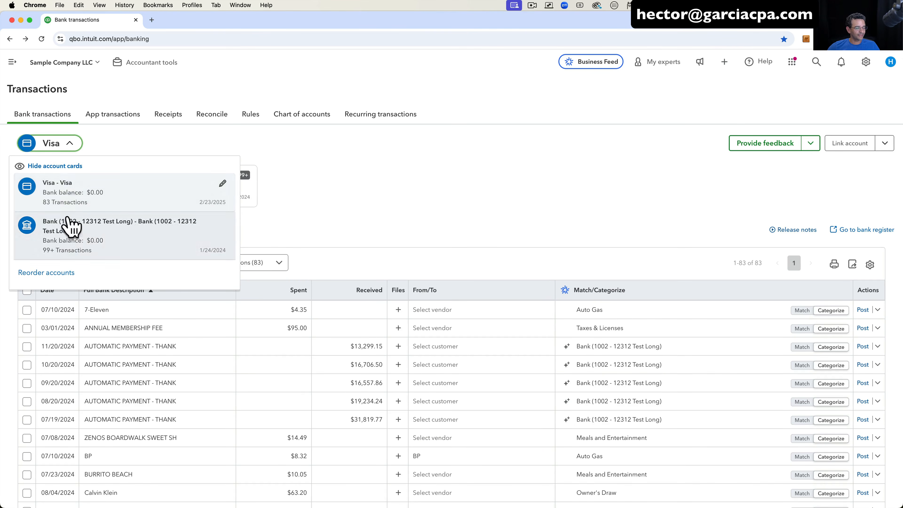
click(288, 183)
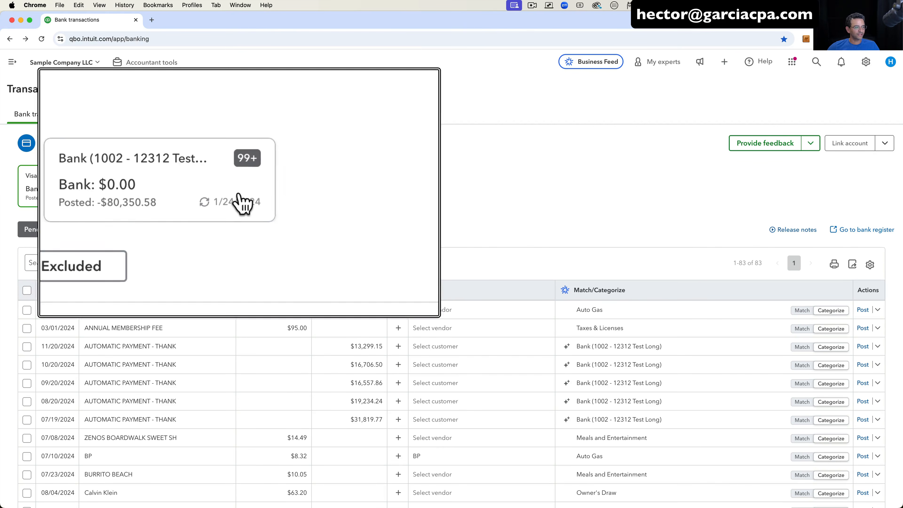
click(68, 143)
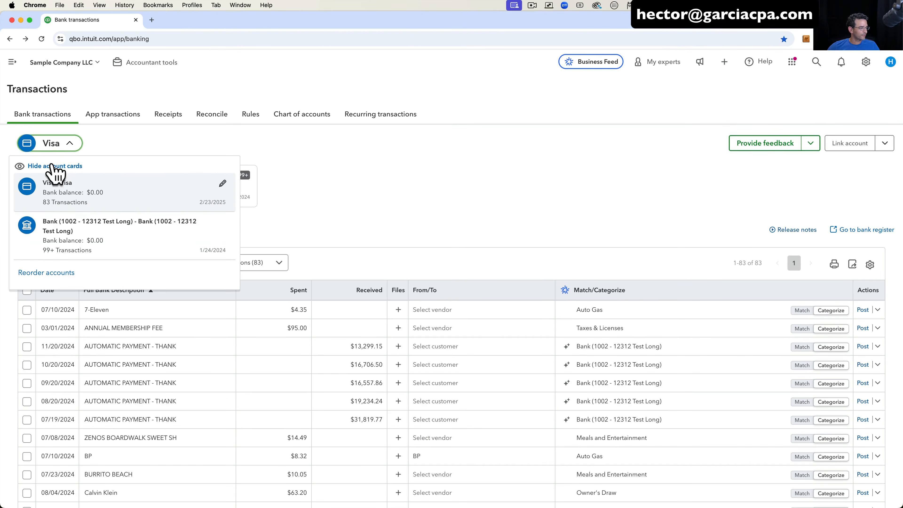
click(45, 272)
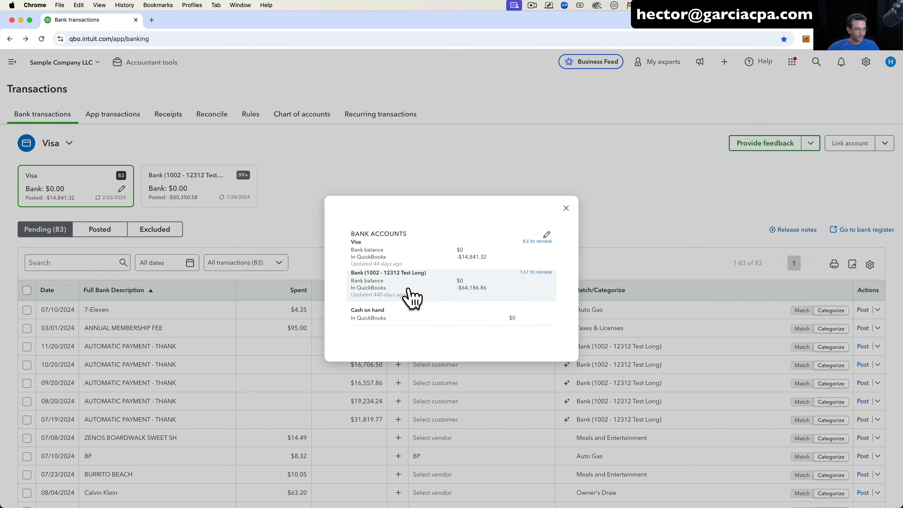
key(super+minus)
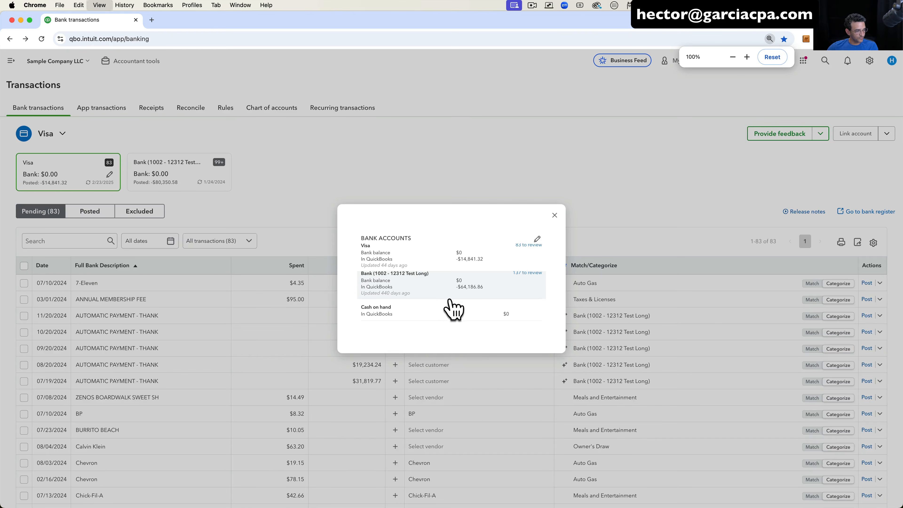
key(super+equal)
key(super+equal)
key(super+minus)
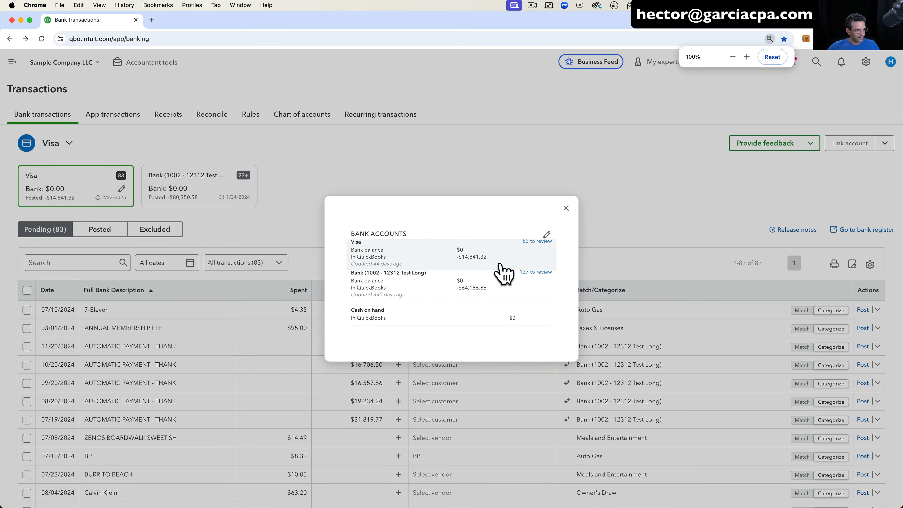
click(546, 234)
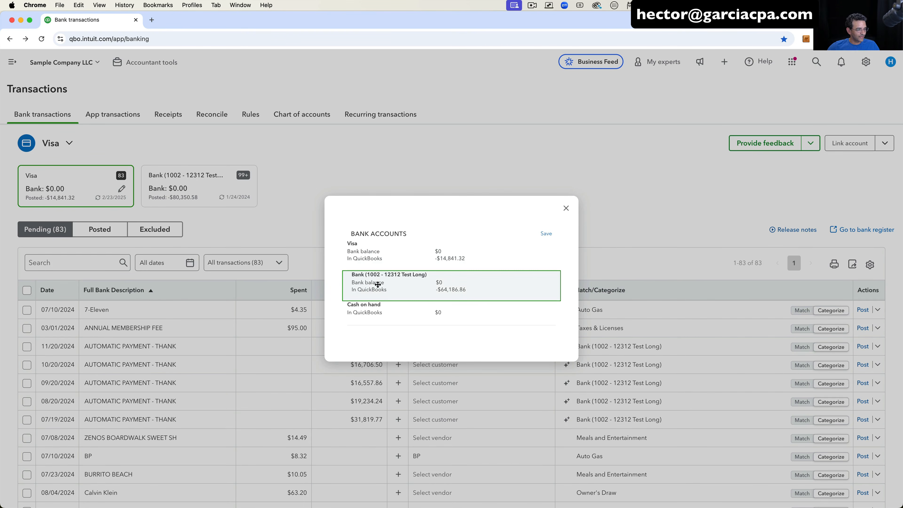
drag(378, 285, 372, 252)
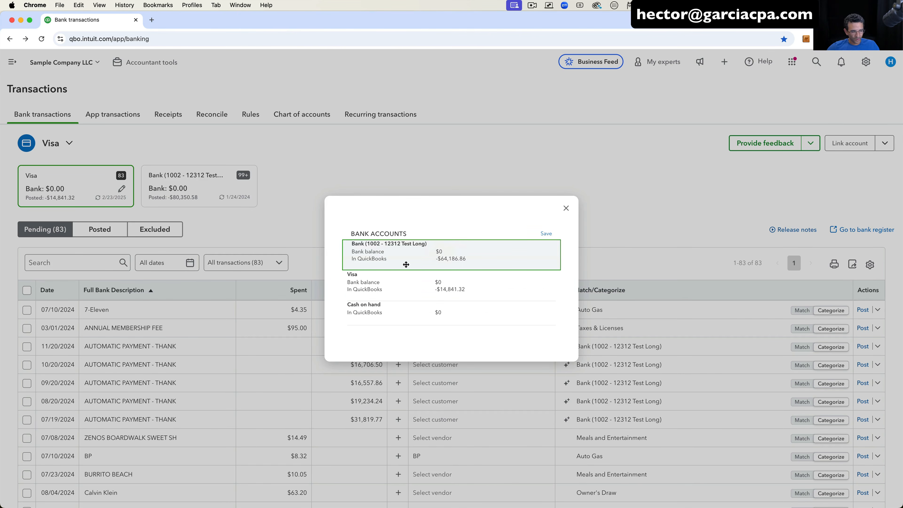
click(546, 233)
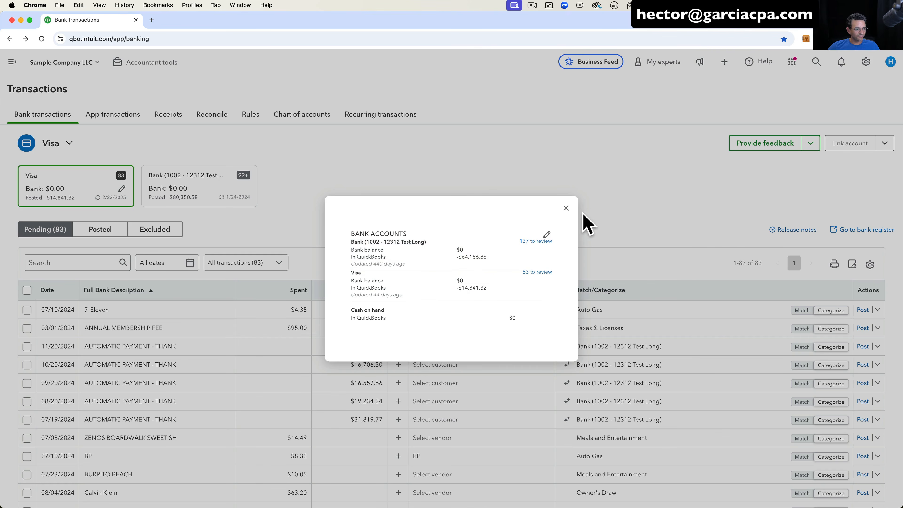
click(566, 209)
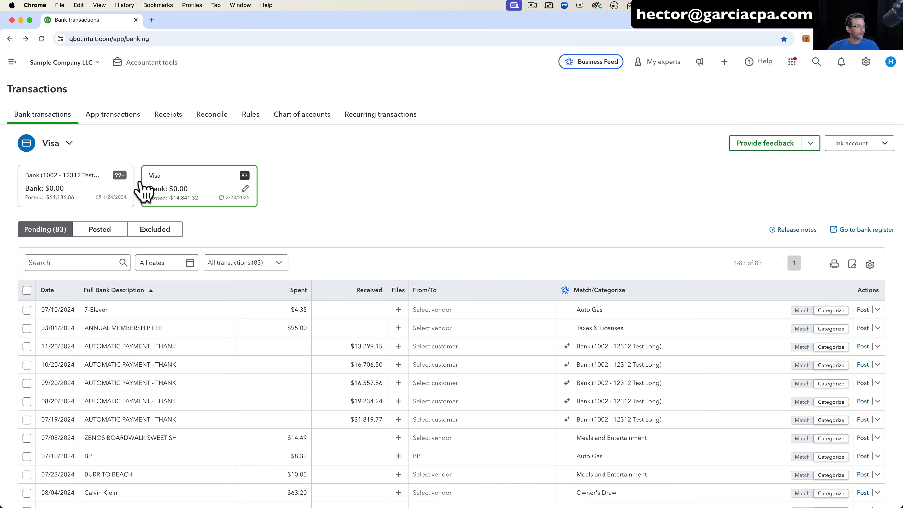
Hide the account cards above the Visa transactions list.
click(70, 145)
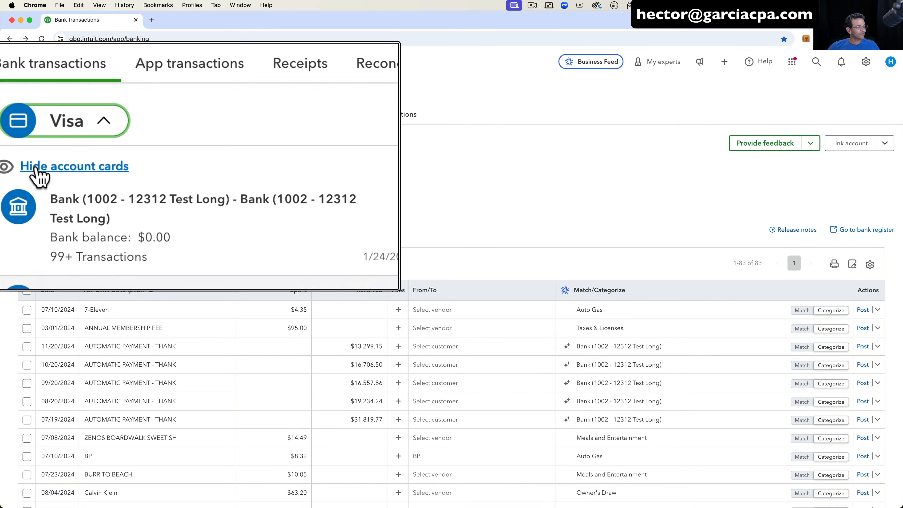
click(50, 166)
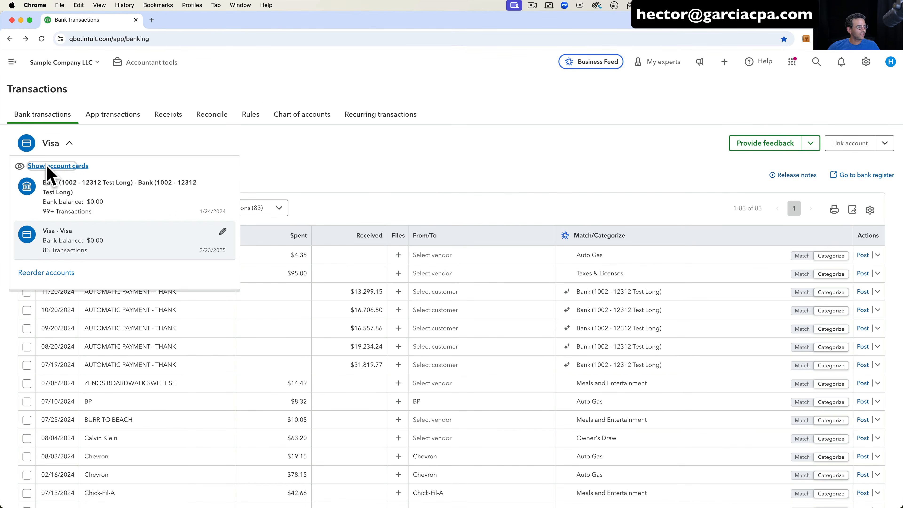
click(420, 184)
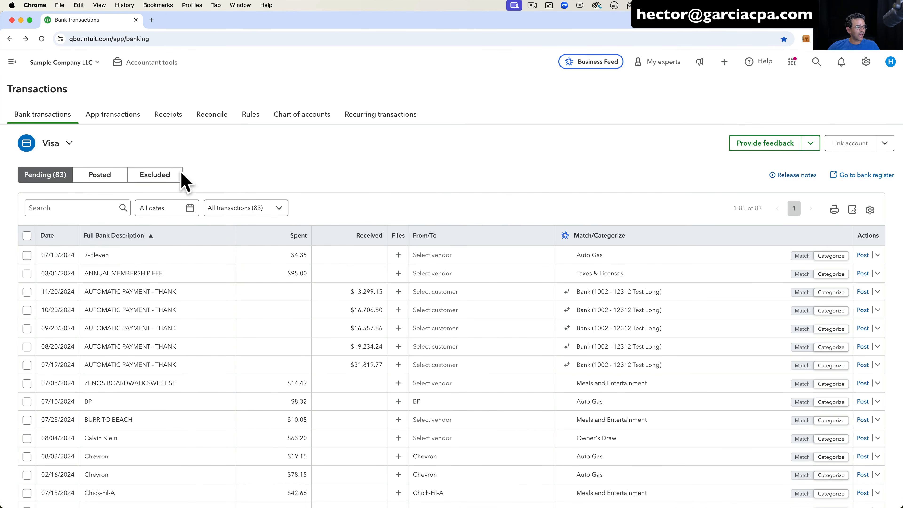
View the pending transactions of Bank (1002 - 12312 Test Long) and return to the Visa account.
click(64, 146)
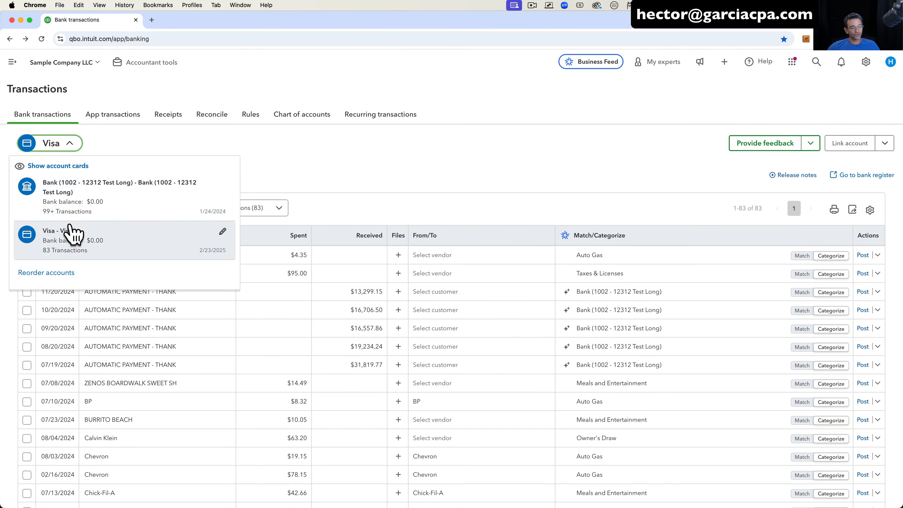
click(75, 206)
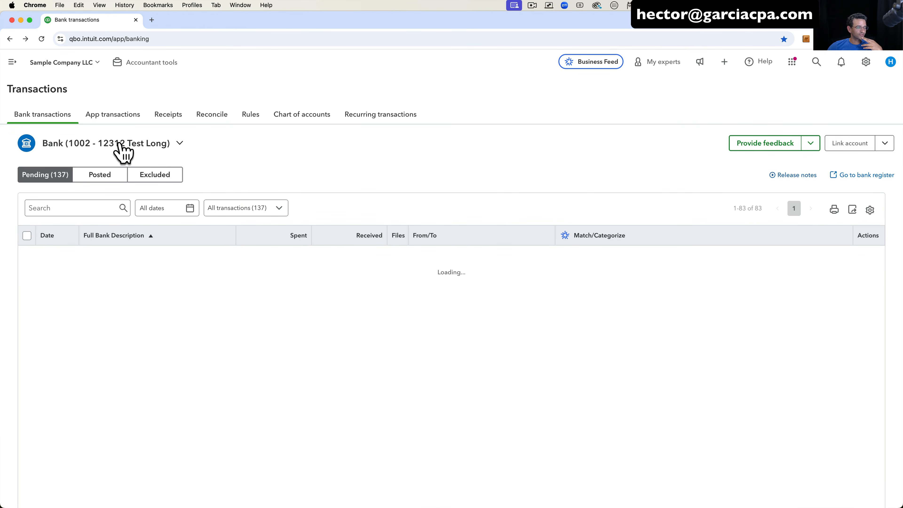
click(112, 151)
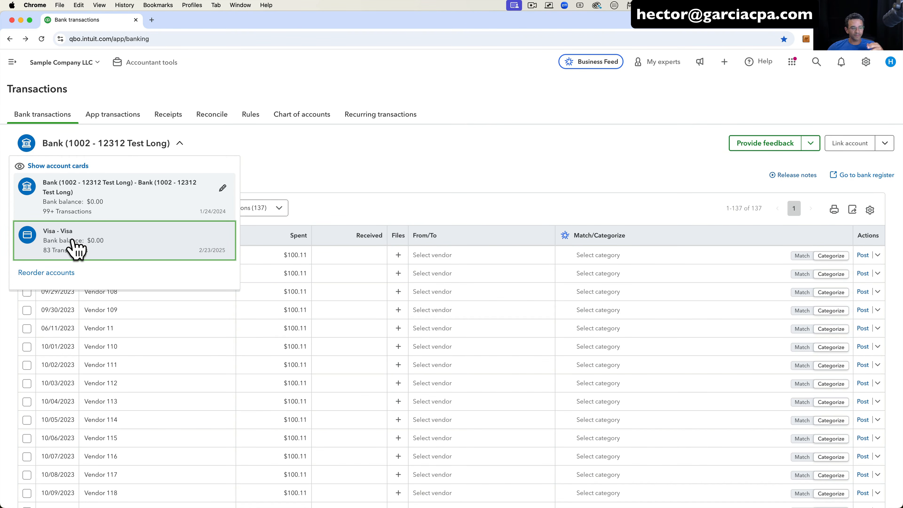
click(75, 249)
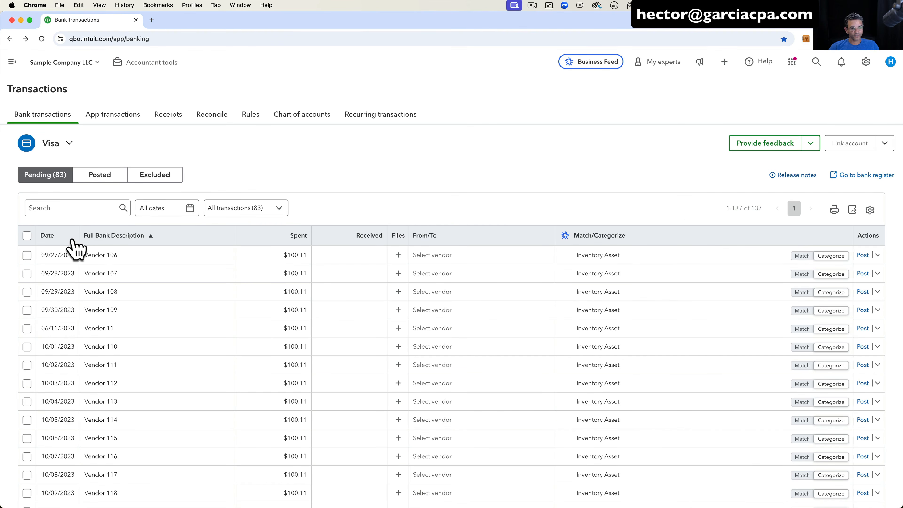
Set the browser zoom of the Visa transactions page to 125%.
key(super+plus)
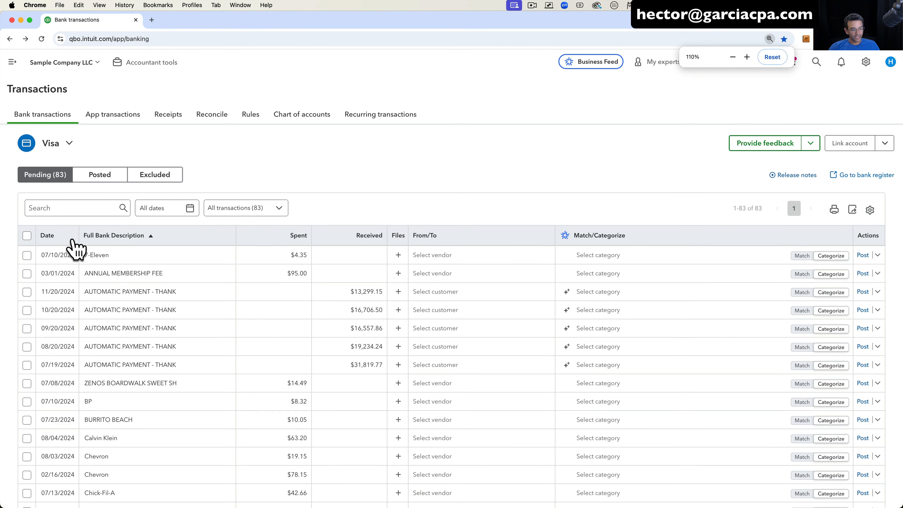
key(super+plus)
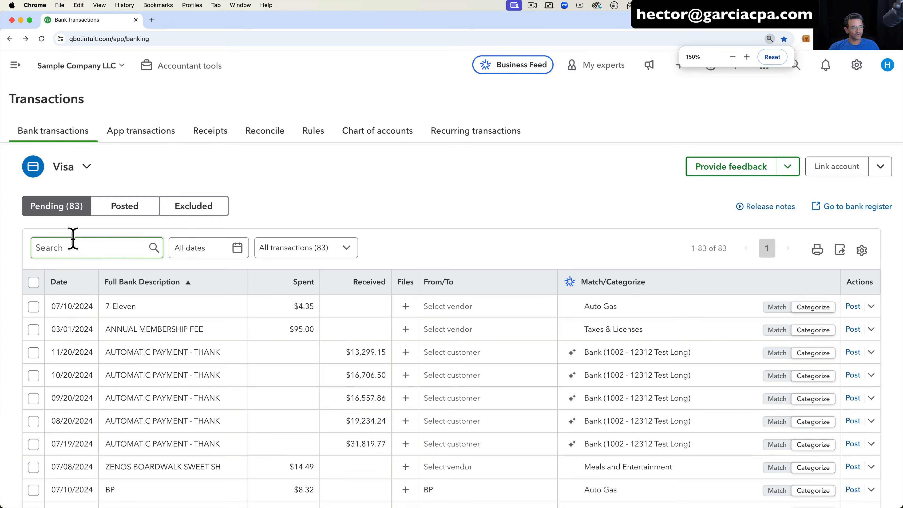
key(super+minus)
key(super+minus)
key(super+minus)
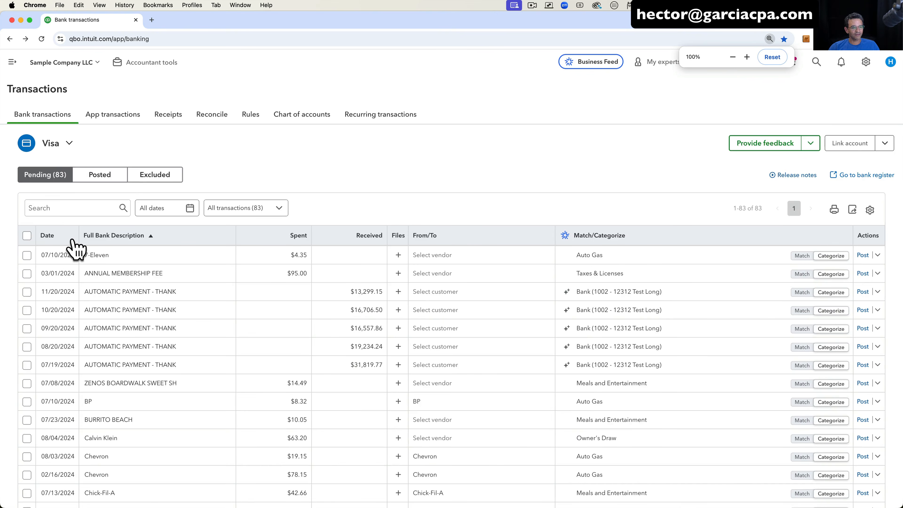
key(super+minus)
key(super+plus)
key(super+plus)
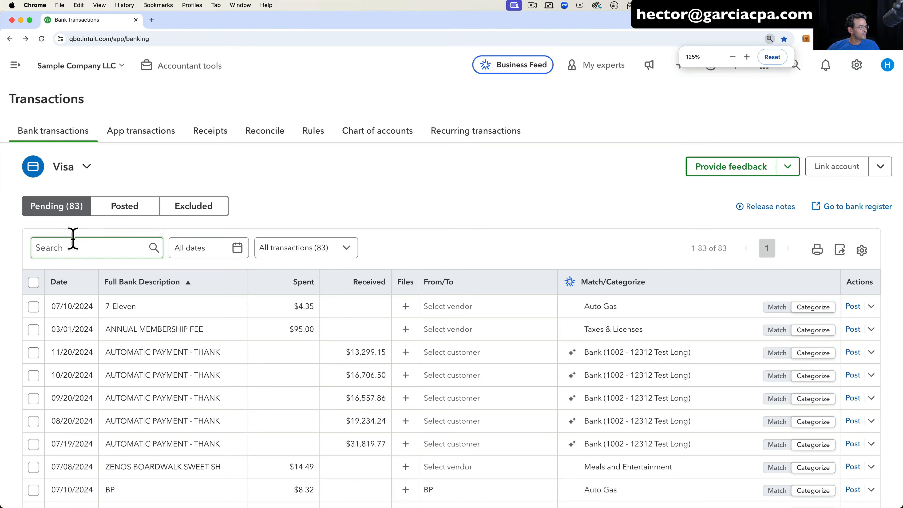
click(14, 67)
click(136, 66)
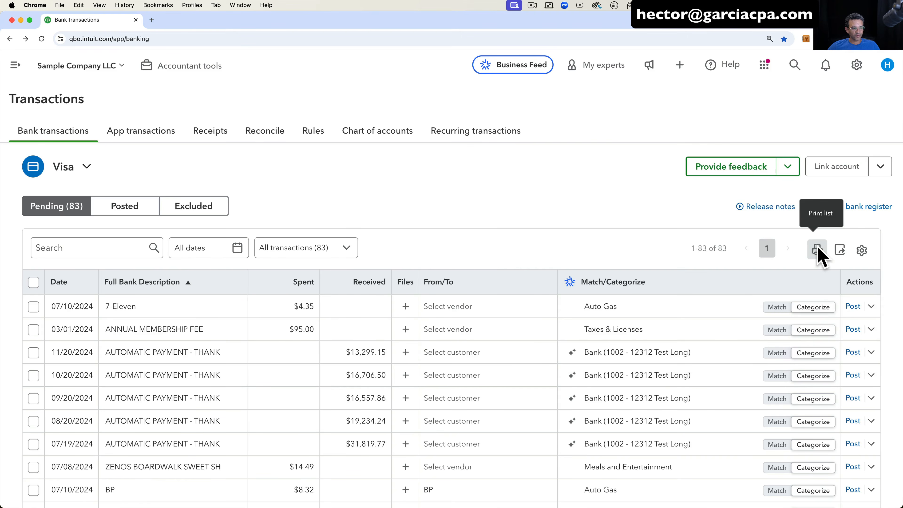
Preview the printout of the pending Visa transactions through its pages, cancel printing and close the print page.
click(817, 250)
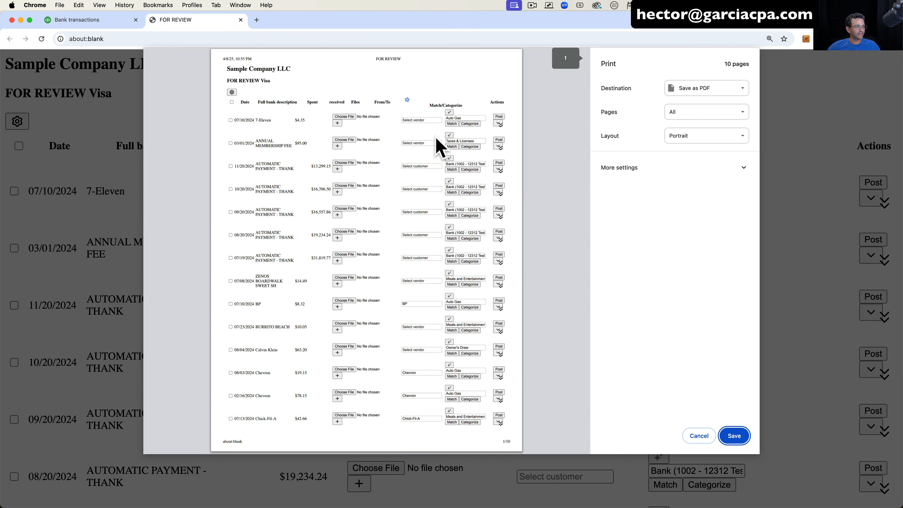
scroll(406, 213, down, 5)
scroll(406, 214, down, 20)
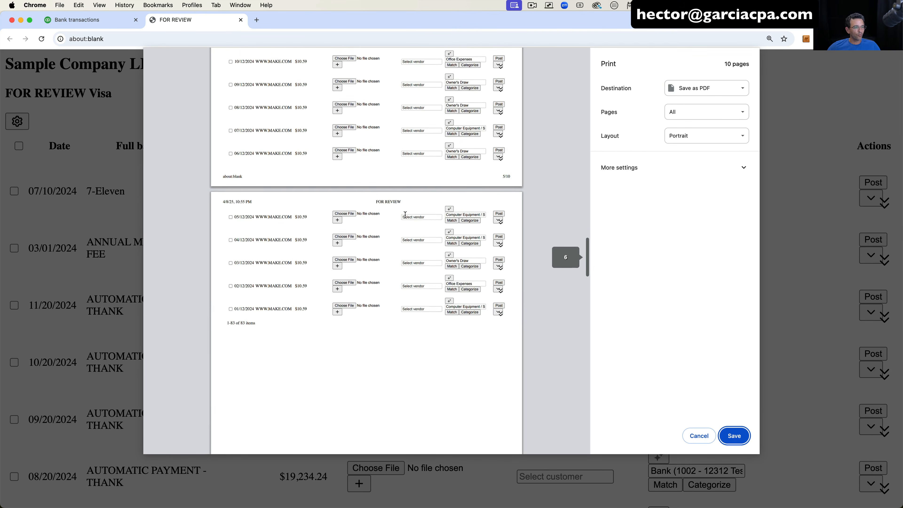
scroll(334, 231, down, 8)
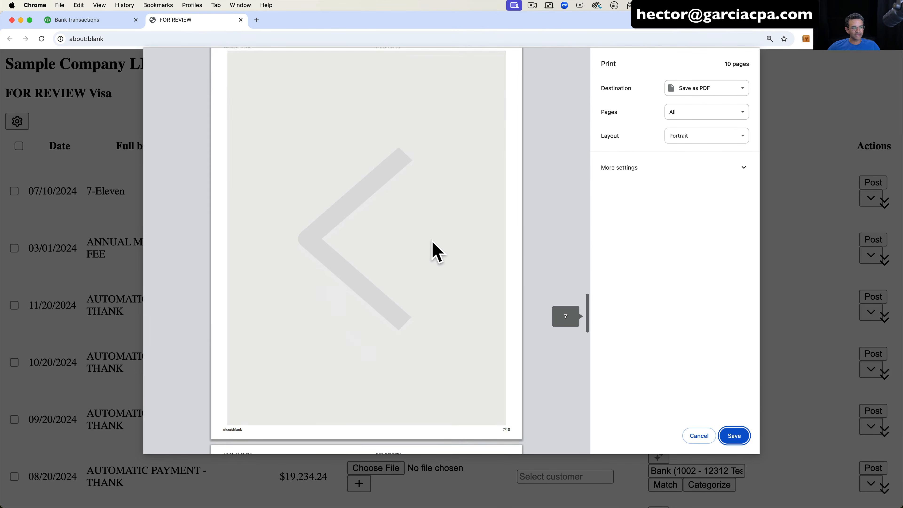
scroll(437, 251, up, 20)
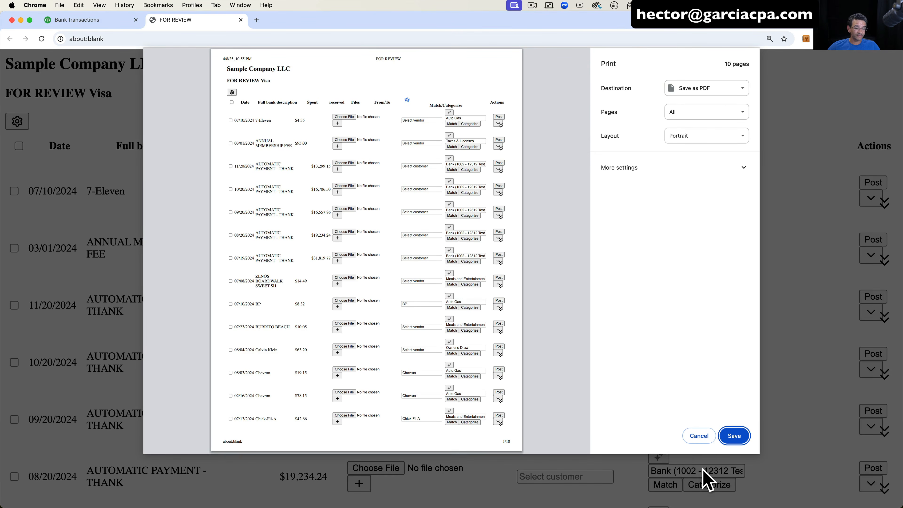
click(698, 436)
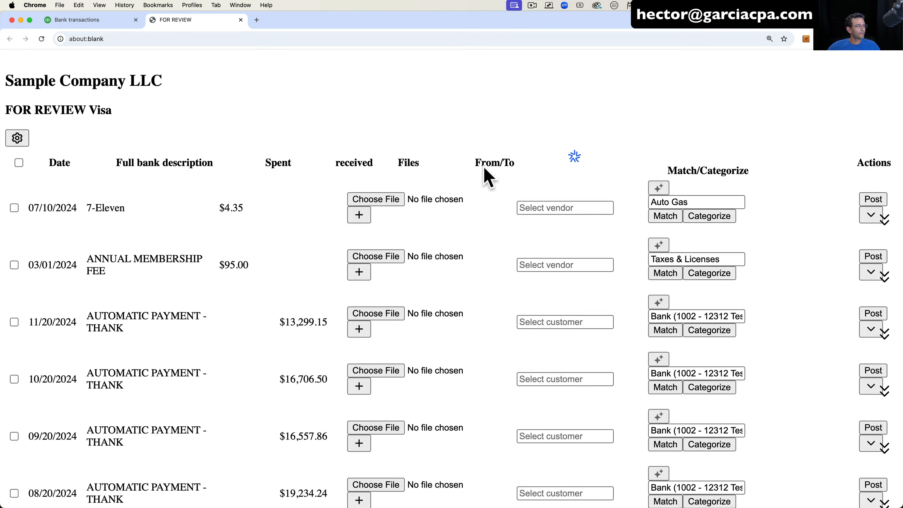
click(240, 19)
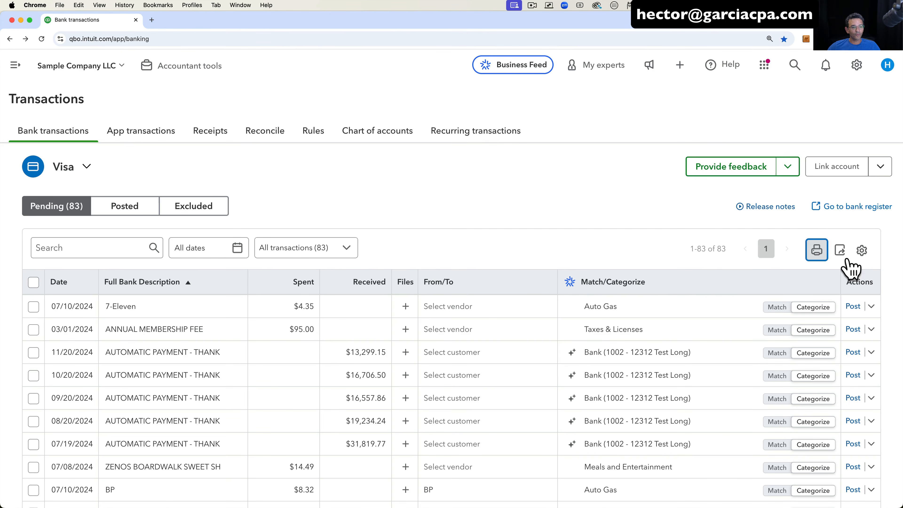
Export the pending Visa transactions, open Visa.csv in Excel and set the sheet's zoom to 200%.
click(839, 250)
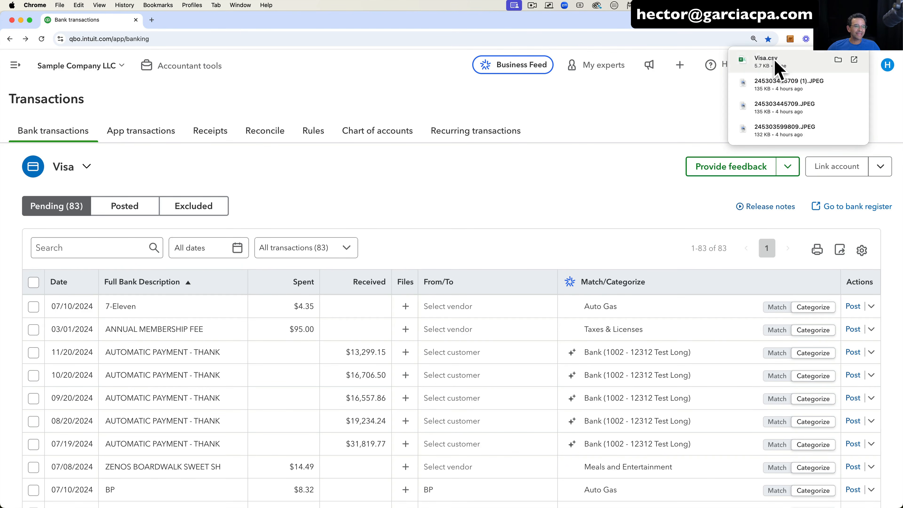
click(768, 60)
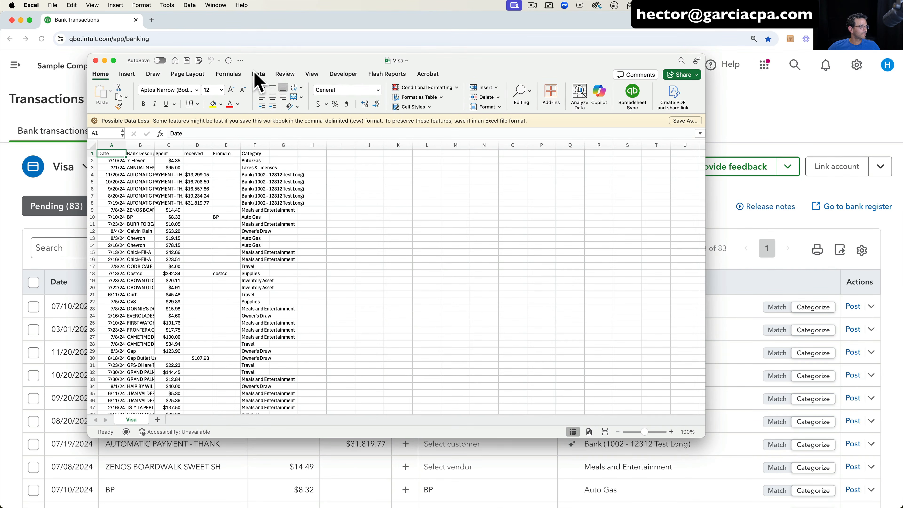
click(258, 73)
click(312, 74)
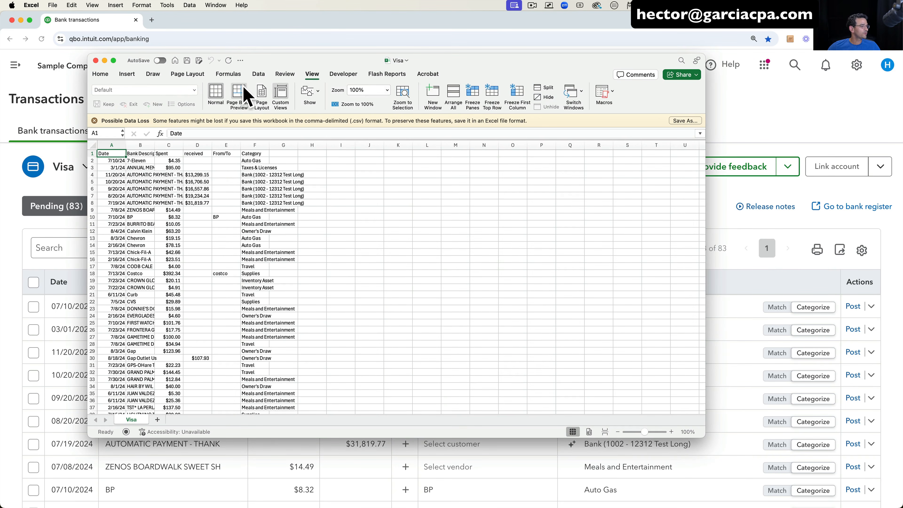
click(387, 89)
click(359, 112)
click(373, 252)
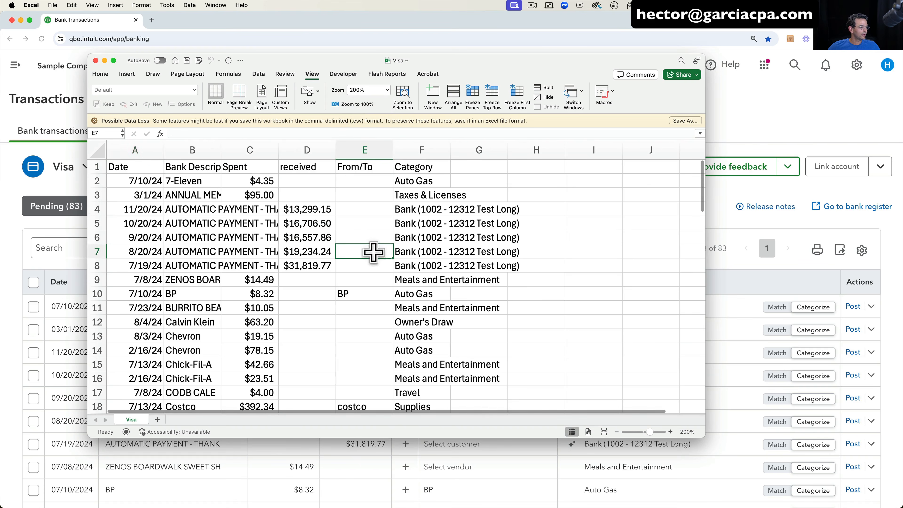
Auto-fit the width of all columns in the Visa sheet and look through the exported rows.
click(97, 149)
double_click(164, 150)
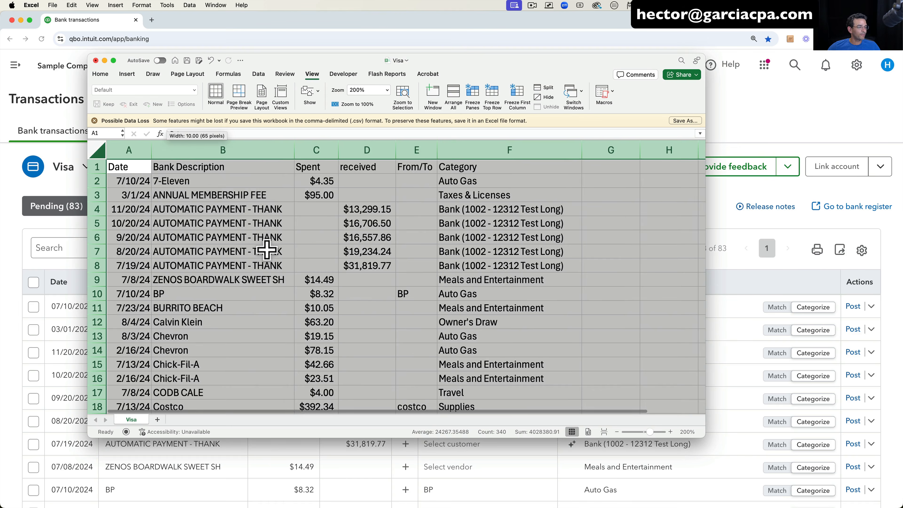
click(267, 265)
scroll(223, 245, down, 10)
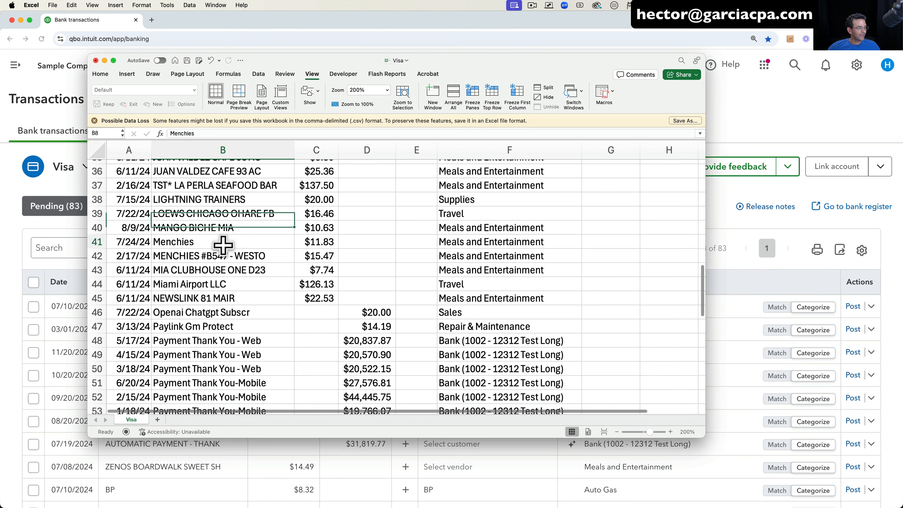
click(222, 246)
scroll(223, 246, down, 5)
scroll(219, 227, up, 15)
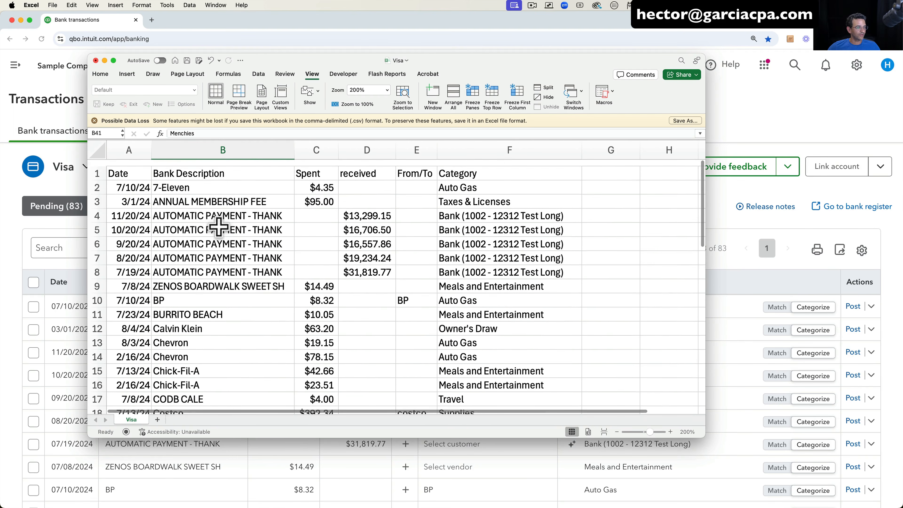
Examine the Bank Description, Spent, received and From/To columns of the exported Visa sheet.
scroll(219, 227, down, 10)
click(213, 151)
scroll(258, 208, up, 10)
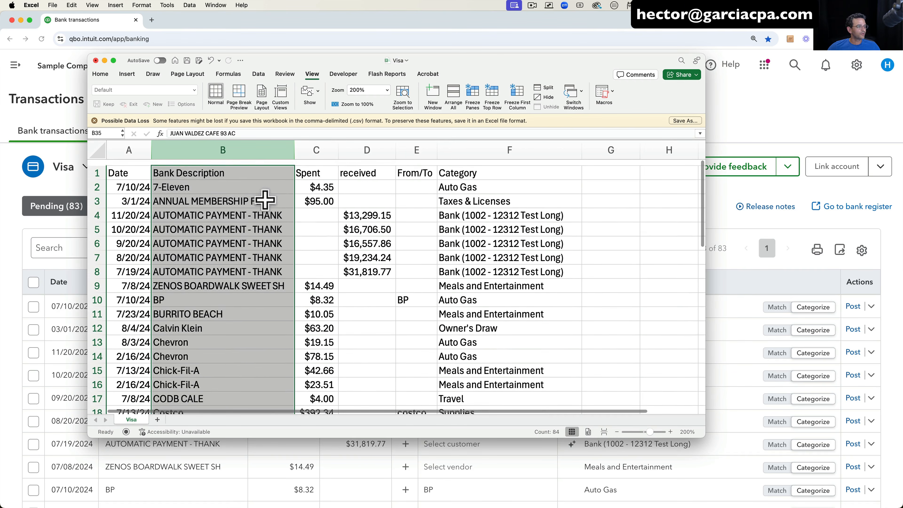
drag(322, 150, 366, 150)
click(423, 218)
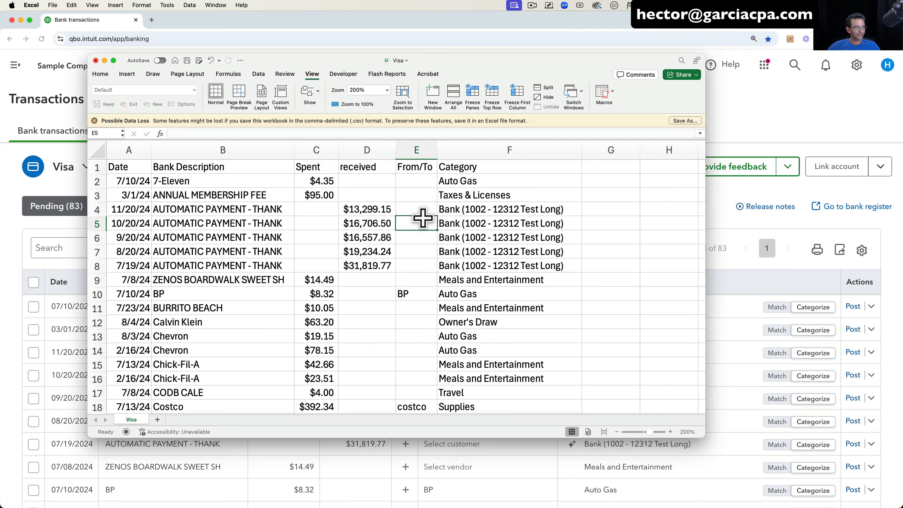
scroll(419, 249, down, 3)
click(416, 222)
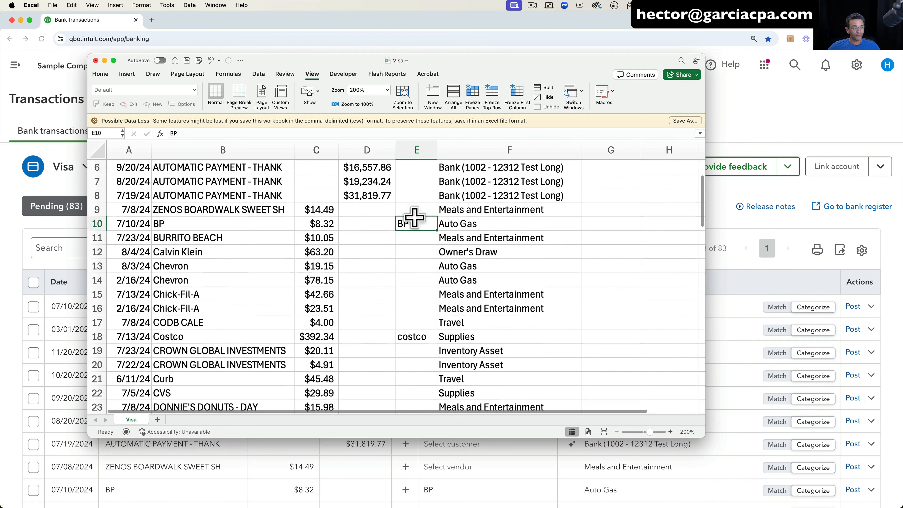
click(422, 337)
scroll(418, 339, down, 3)
scroll(418, 338, up, 5)
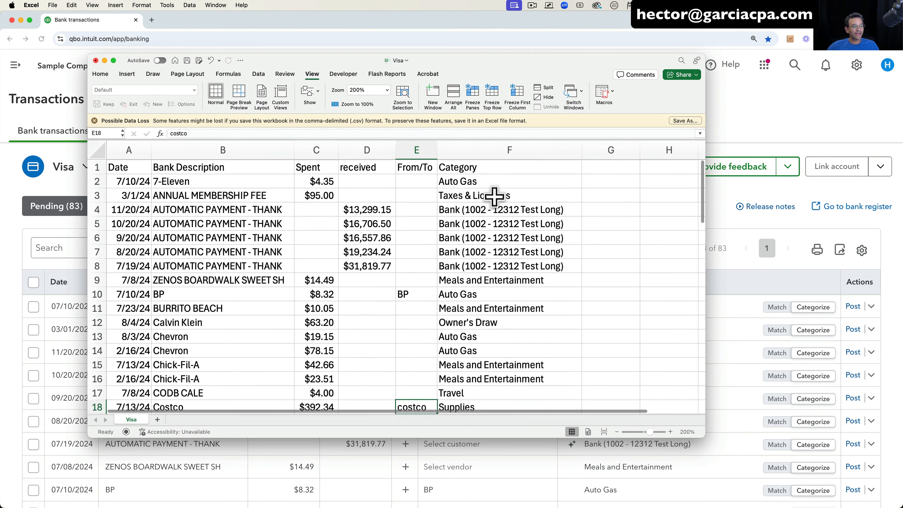
Look through the Category column for all exported rows and close Visa.csv without saving changes.
drag(494, 406, 493, 490)
click(494, 288)
scroll(494, 330, down, 8)
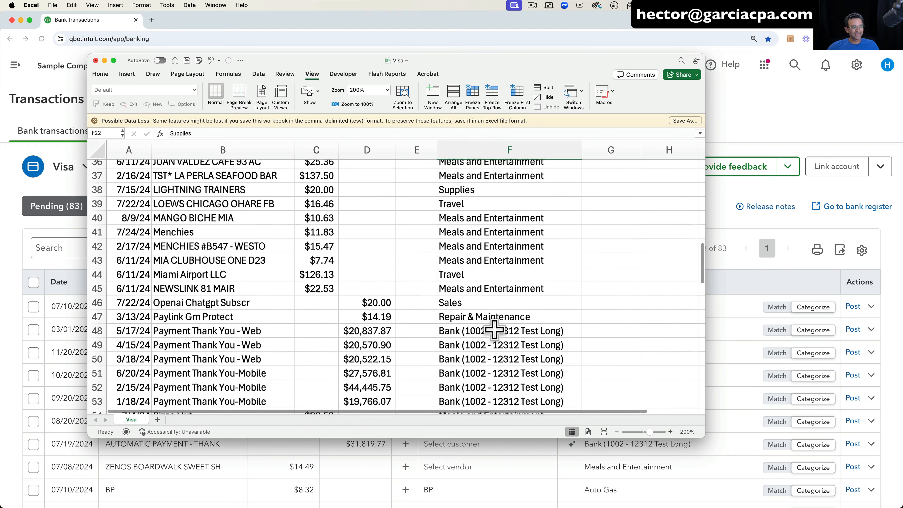
scroll(494, 330, down, 15)
scroll(494, 330, up, 8)
scroll(494, 330, down, 1)
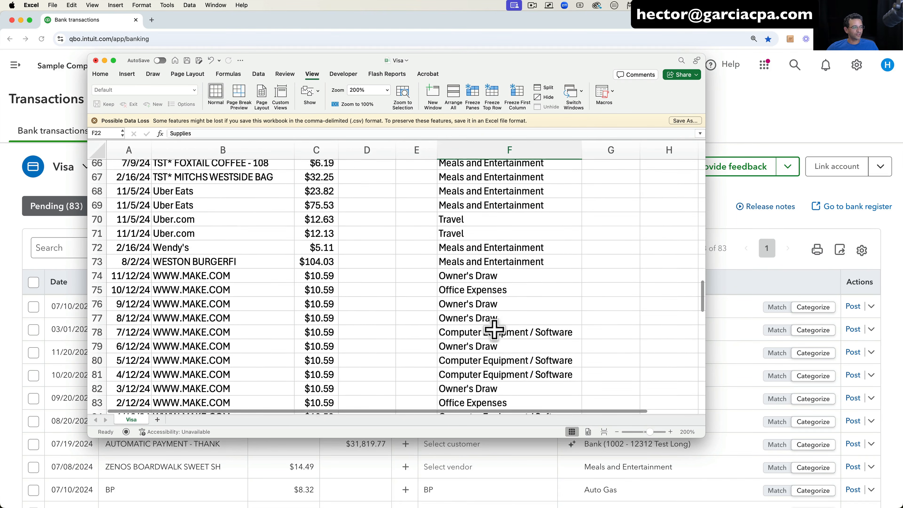
scroll(493, 330, down, 3)
scroll(494, 330, up, 15)
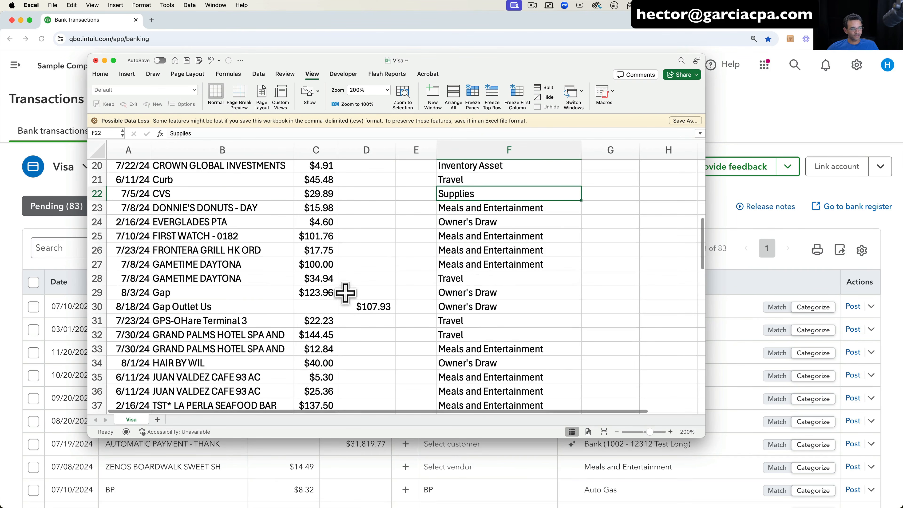
scroll(345, 292, up, 5)
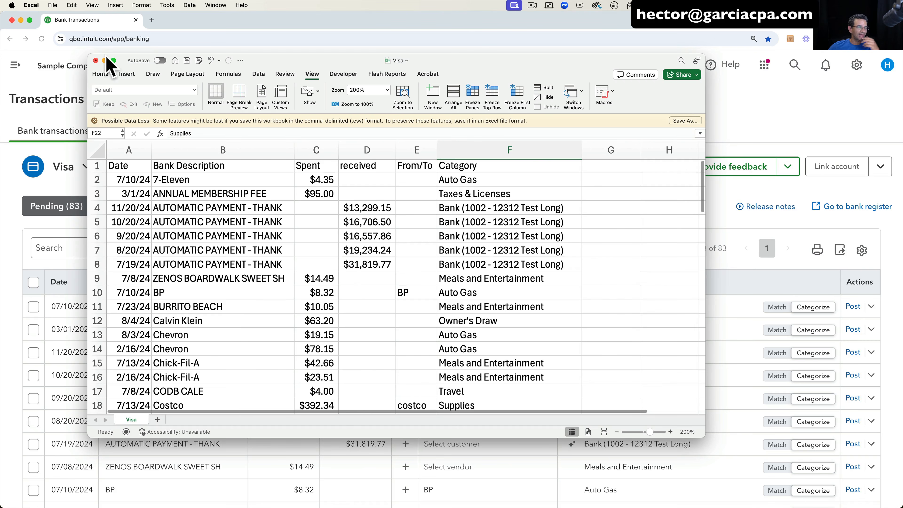
click(95, 60)
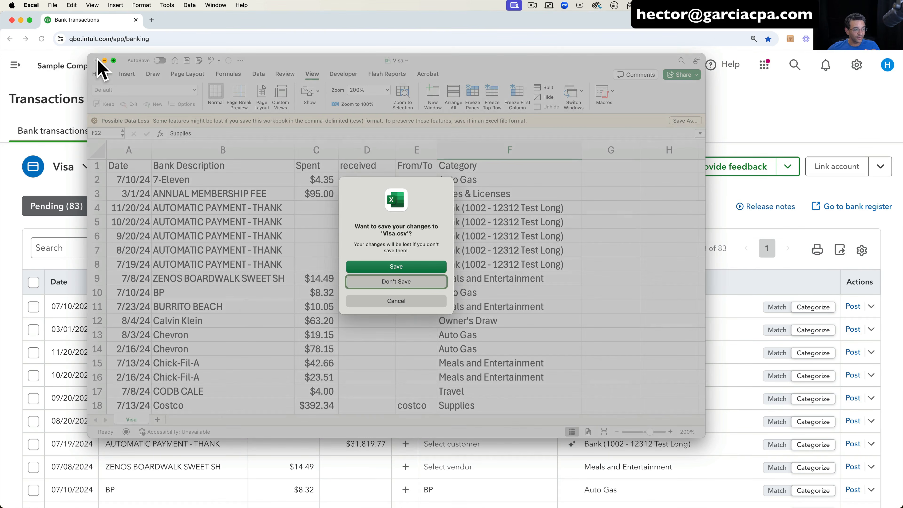
click(399, 282)
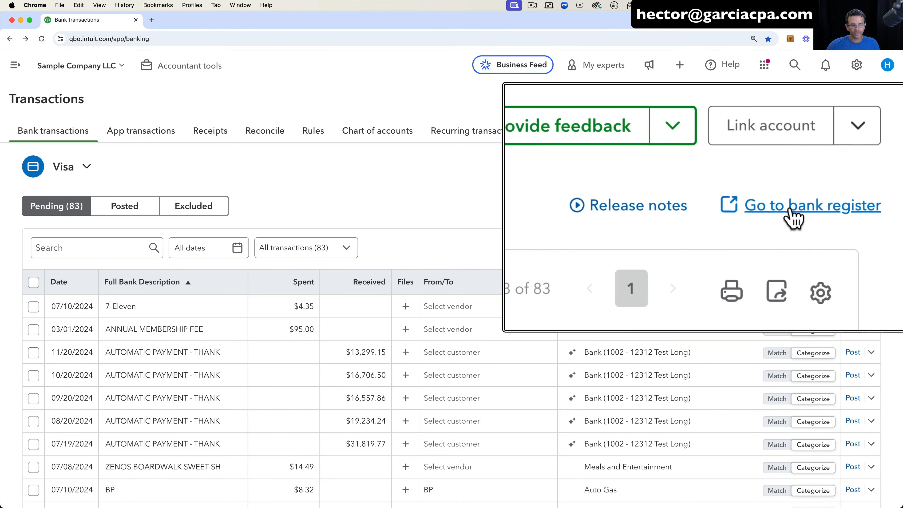
View the Visa account's bank register and return to its bank transactions.
click(837, 207)
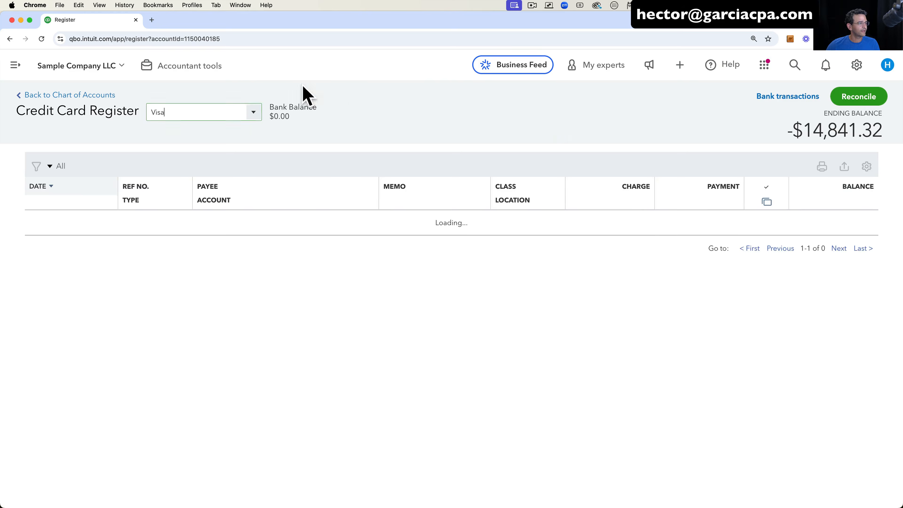
click(170, 118)
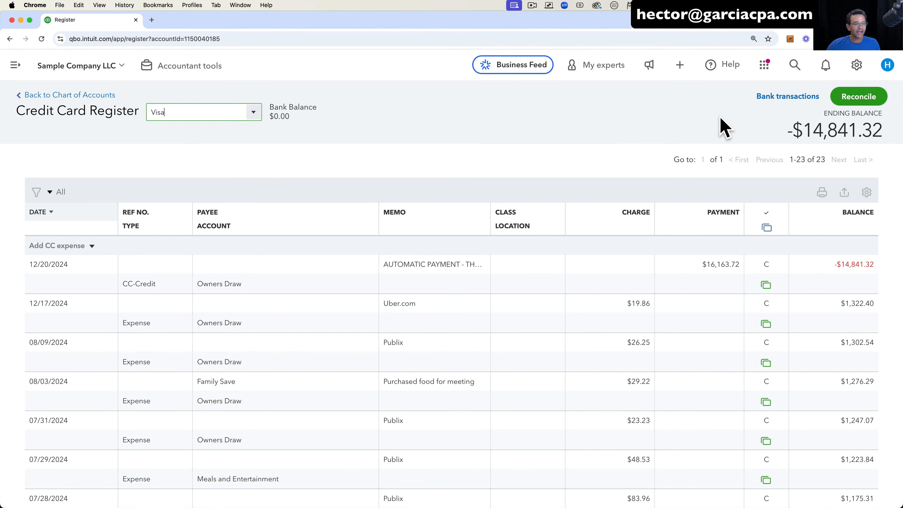
click(785, 95)
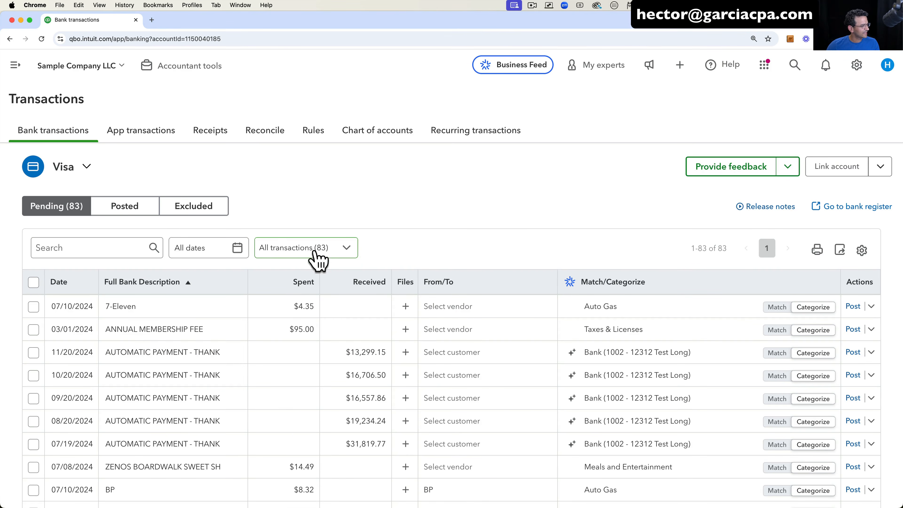
Exclude the five pending AUTOMATIC PAYMENT - THANK transactions dated 07/19/2024 through 11/20/2024.
scroll(474, 238, down, 20)
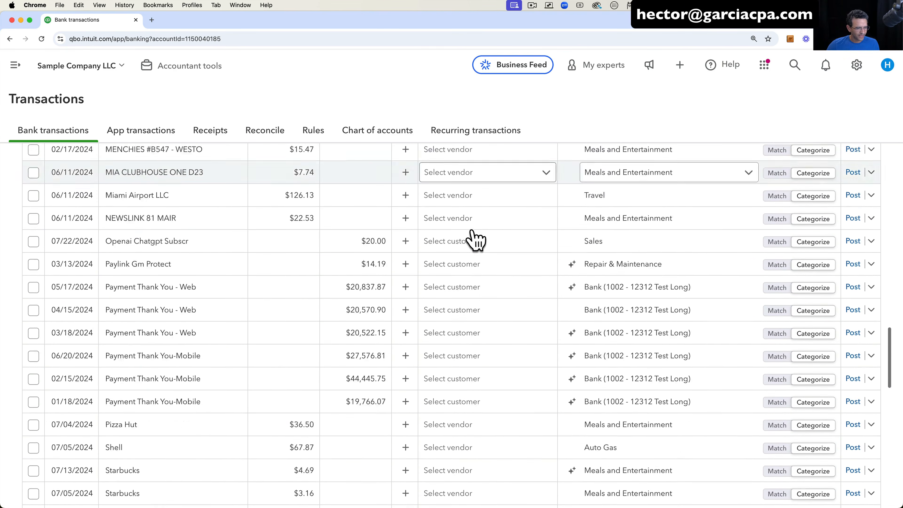
scroll(475, 238, up, 20)
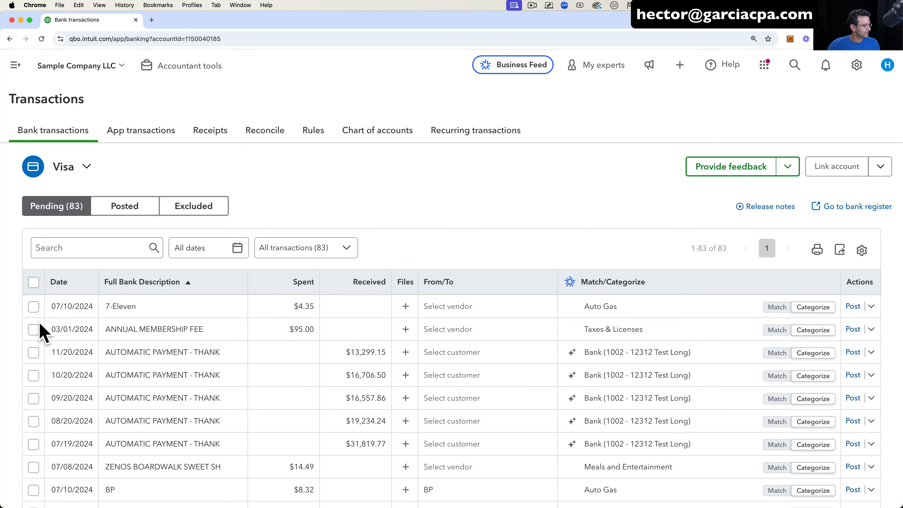
click(33, 352)
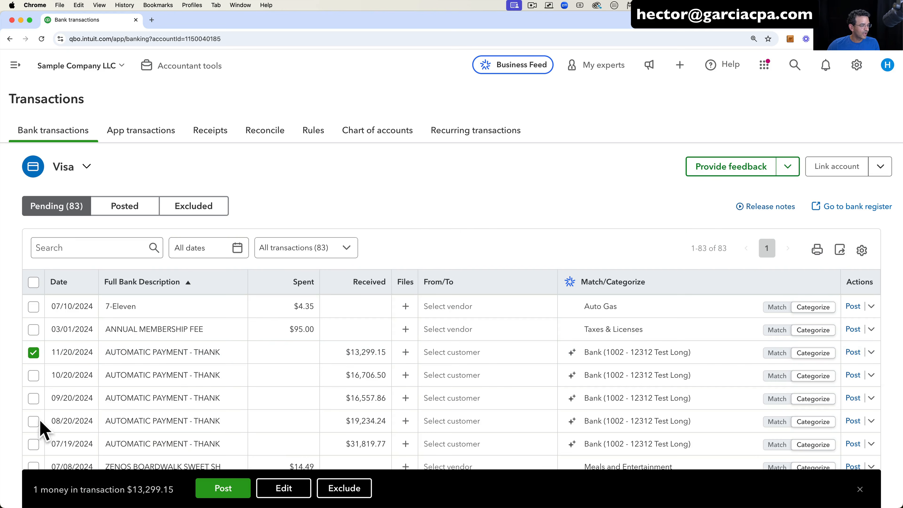
scroll(34, 457, down, 2)
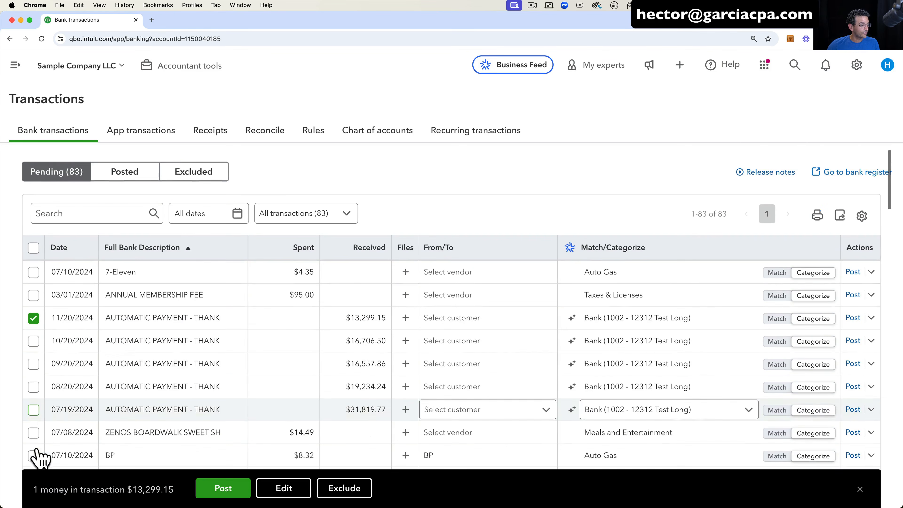
shift+click(32, 410)
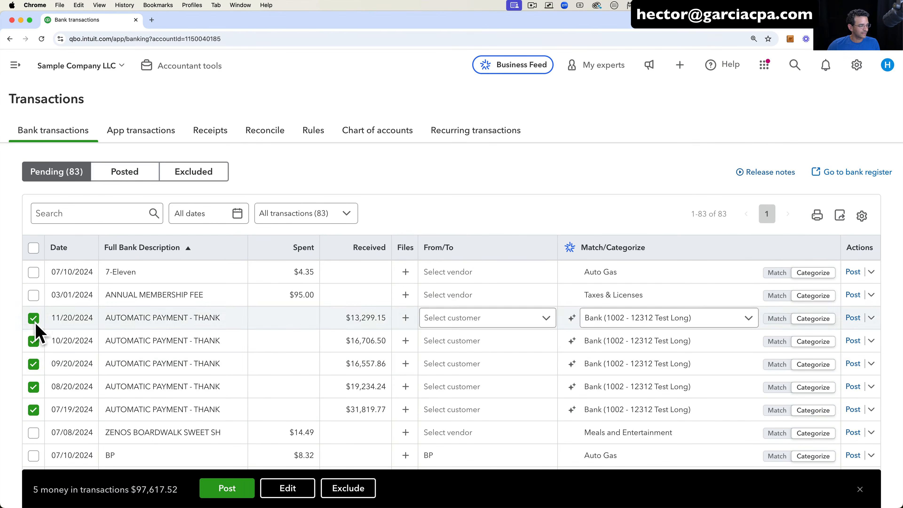
click(348, 490)
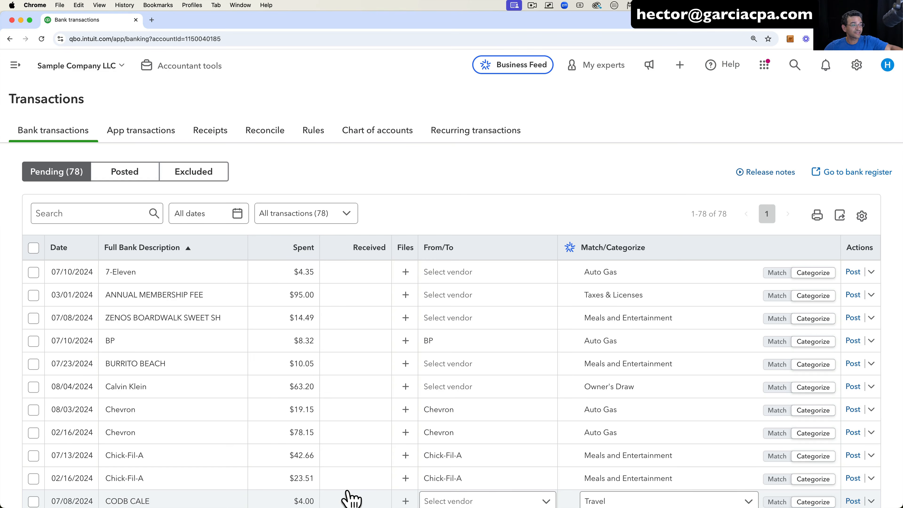
Review the excluded and posted Visa transactions, selecting all excluded ones to see the bulk options, and return to the pending list.
click(192, 174)
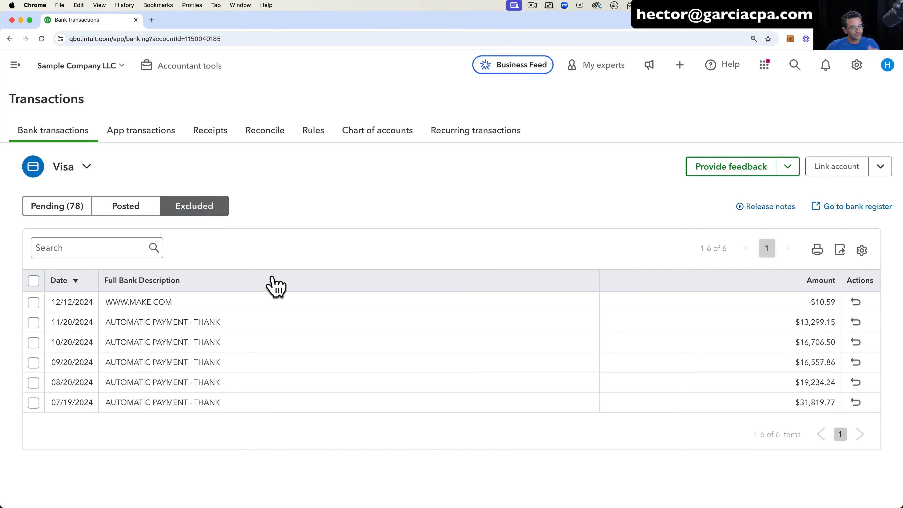
click(33, 280)
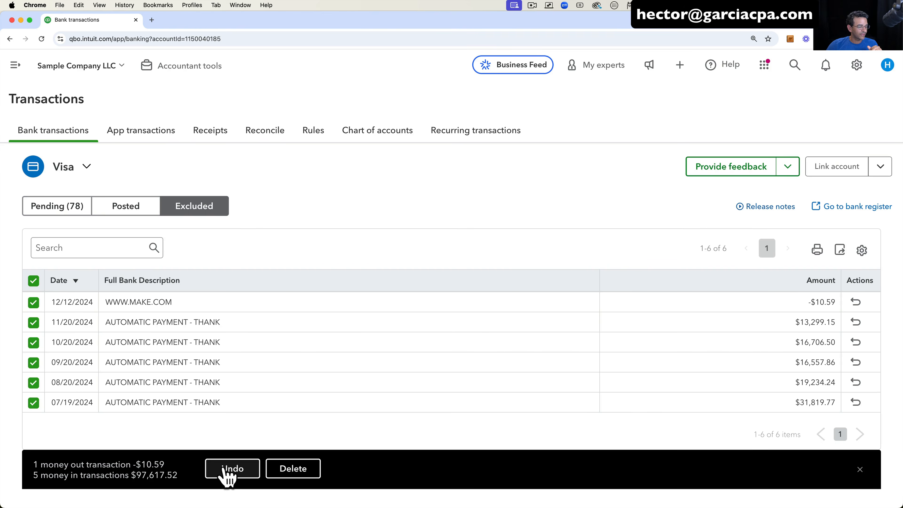
click(70, 209)
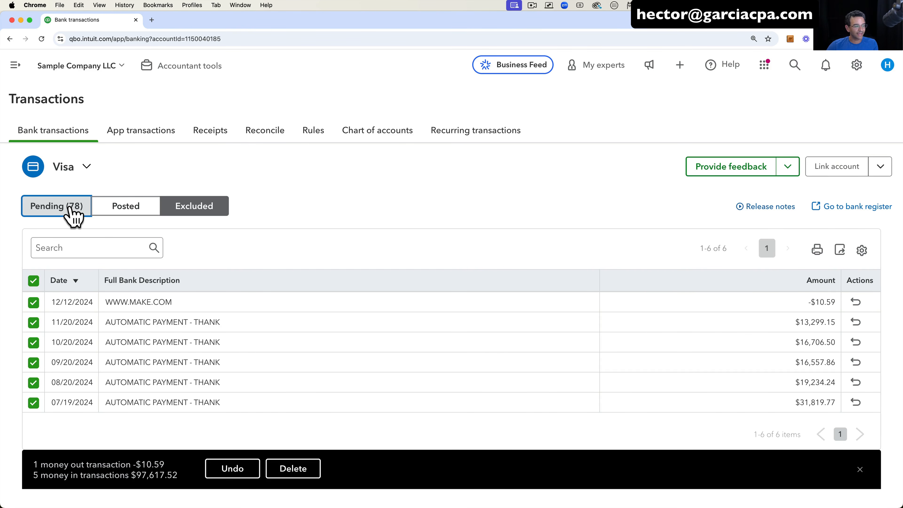
click(136, 208)
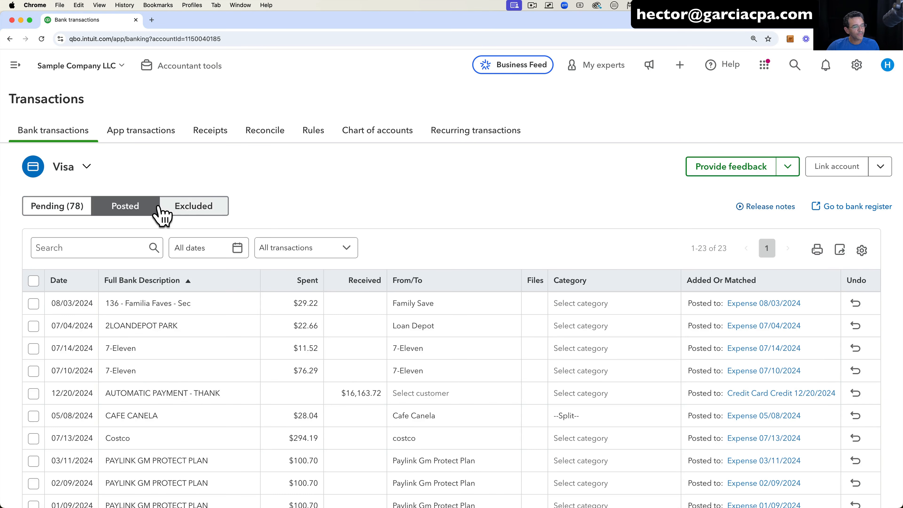
click(189, 210)
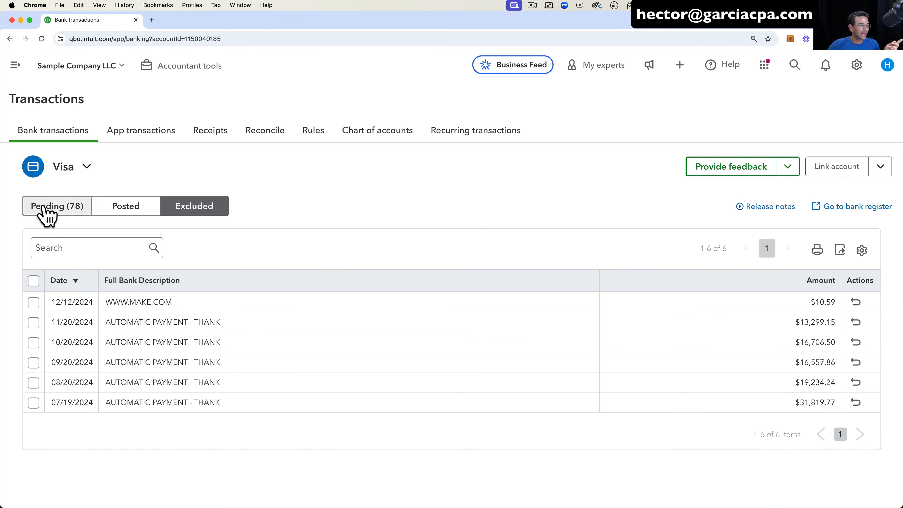
click(80, 210)
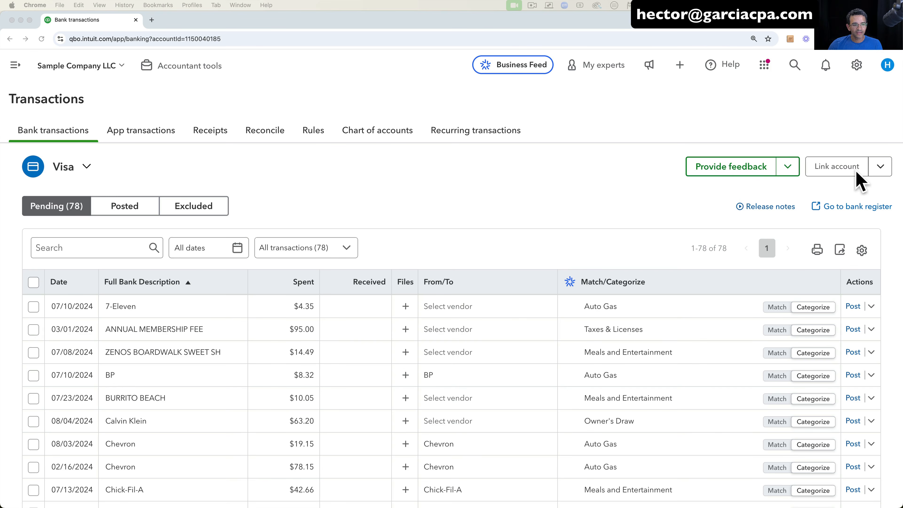
Look at the account linking options and the list of banks available to connect, and close the connection page.
click(860, 179)
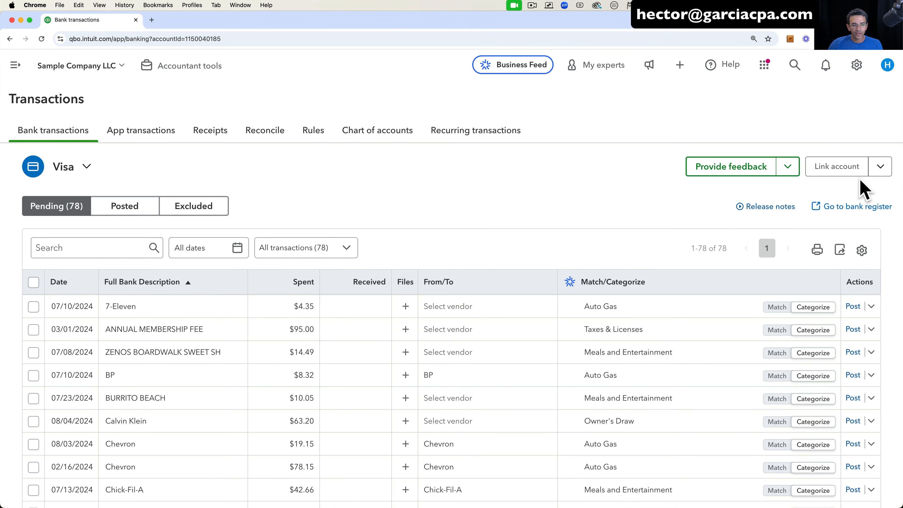
click(881, 167)
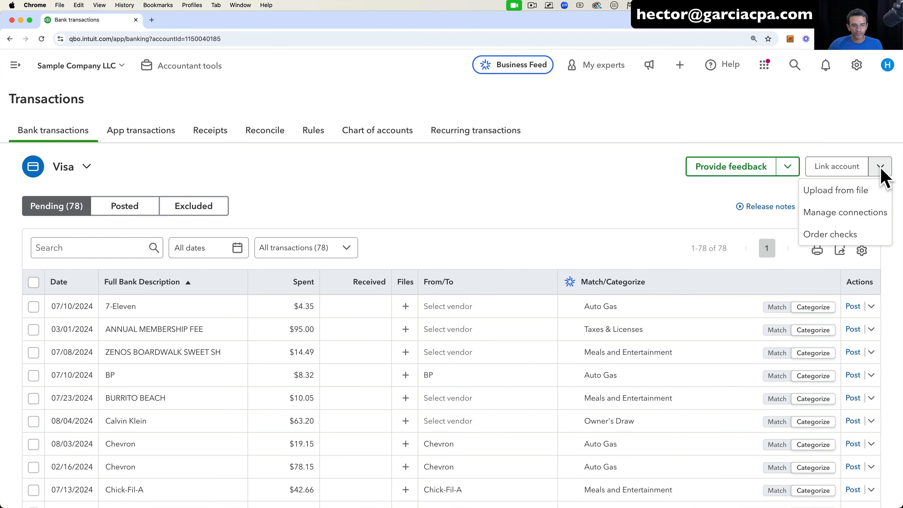
click(839, 167)
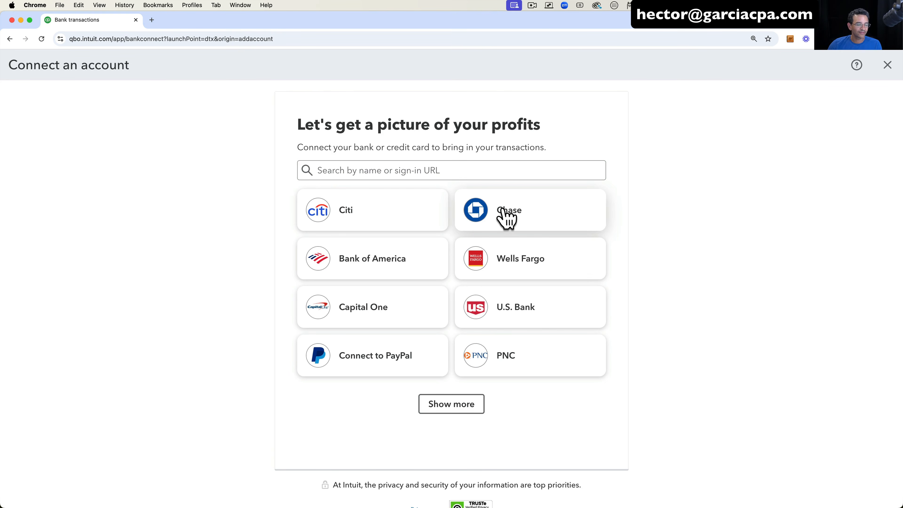
click(888, 66)
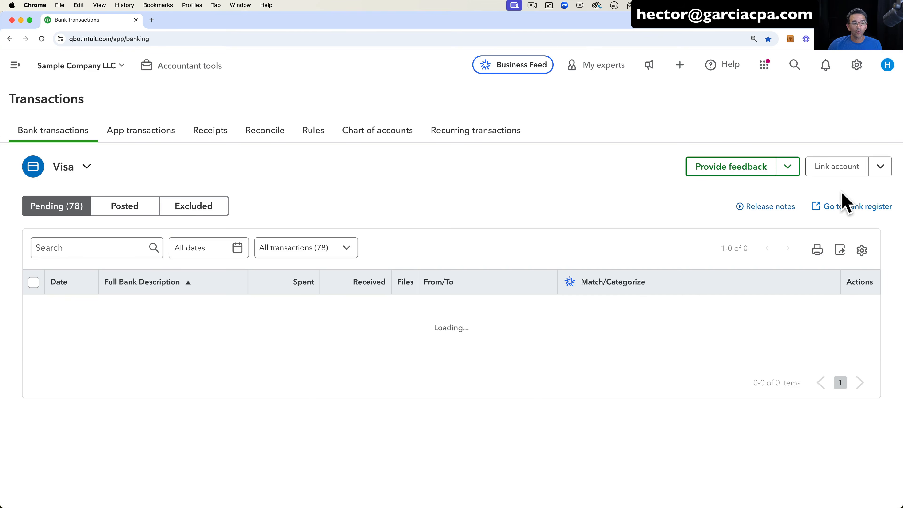
Upload Visa.csv from Downloads as a bank transaction import and choose the Bank (Test Long) account for it.
click(879, 168)
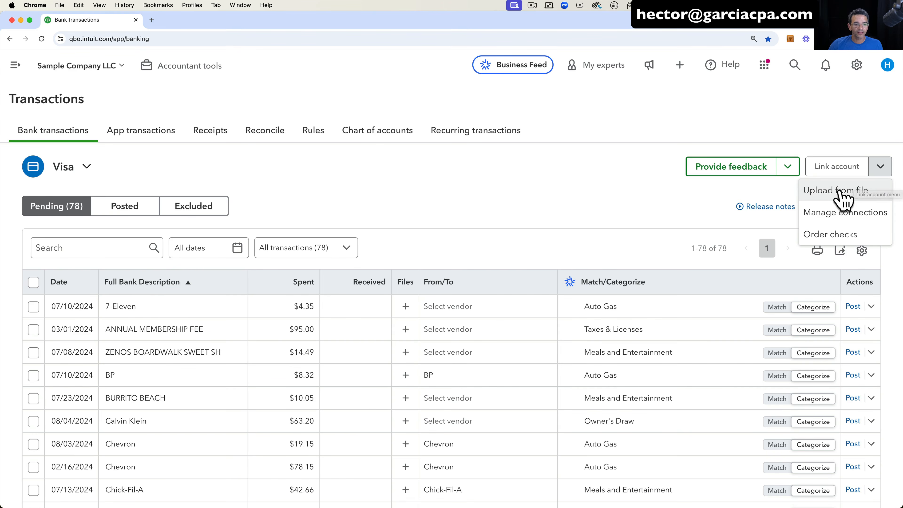
click(849, 193)
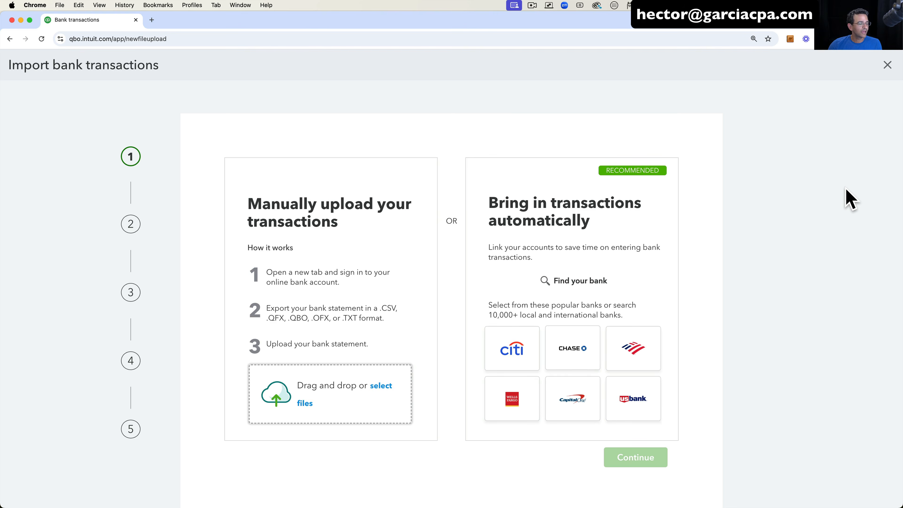
click(354, 395)
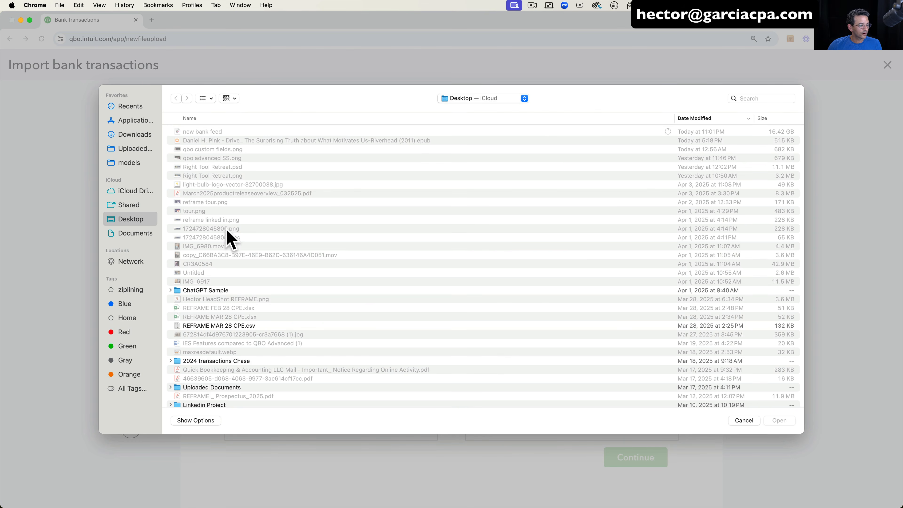
click(135, 134)
double_click(199, 133)
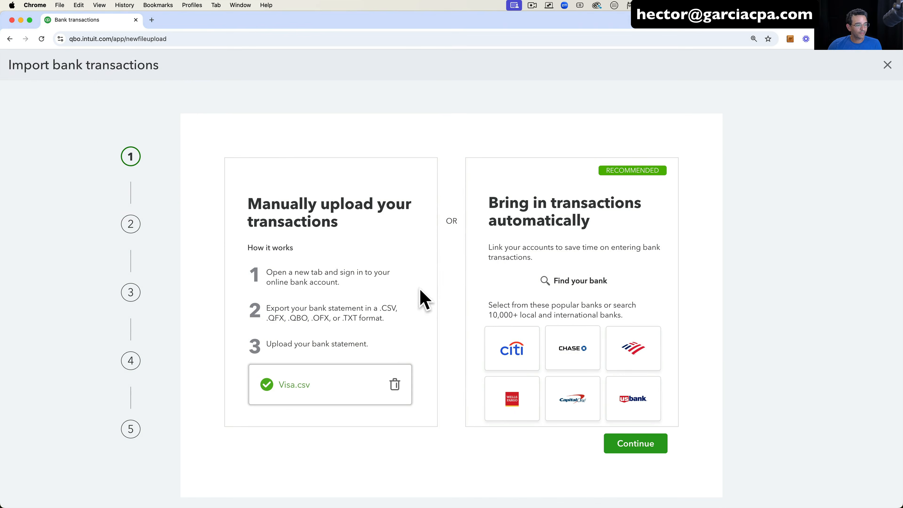
click(632, 447)
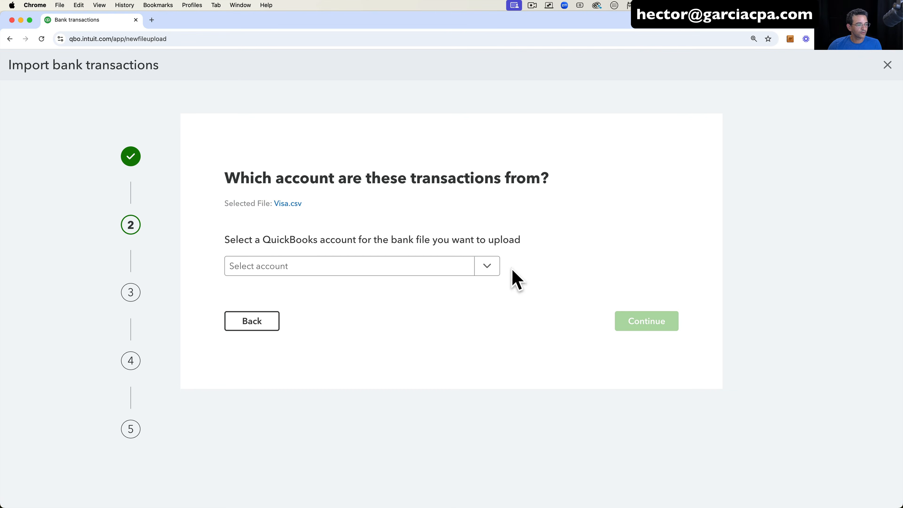
click(494, 266)
click(359, 313)
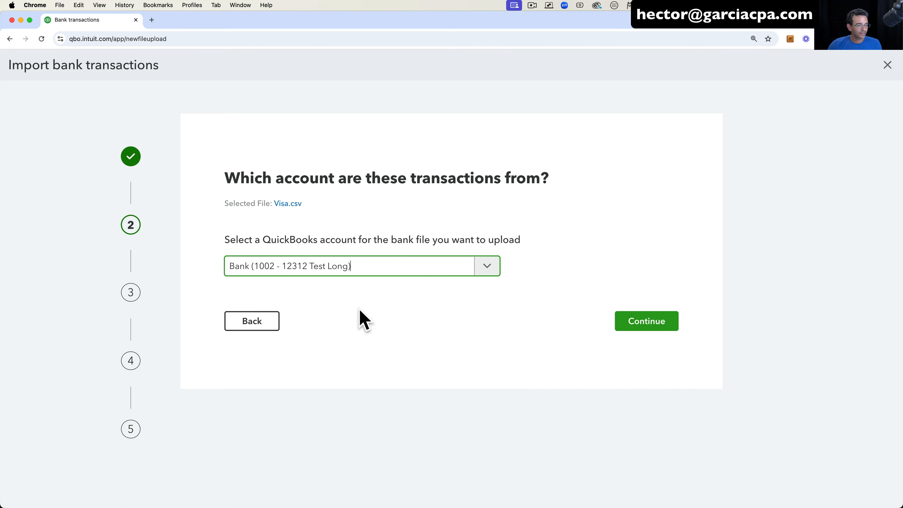
Set the import's date format to MM/dd/yyyy, map the remaining amount field to Column 3: Spent, and continue to the transaction selection.
click(635, 323)
click(346, 362)
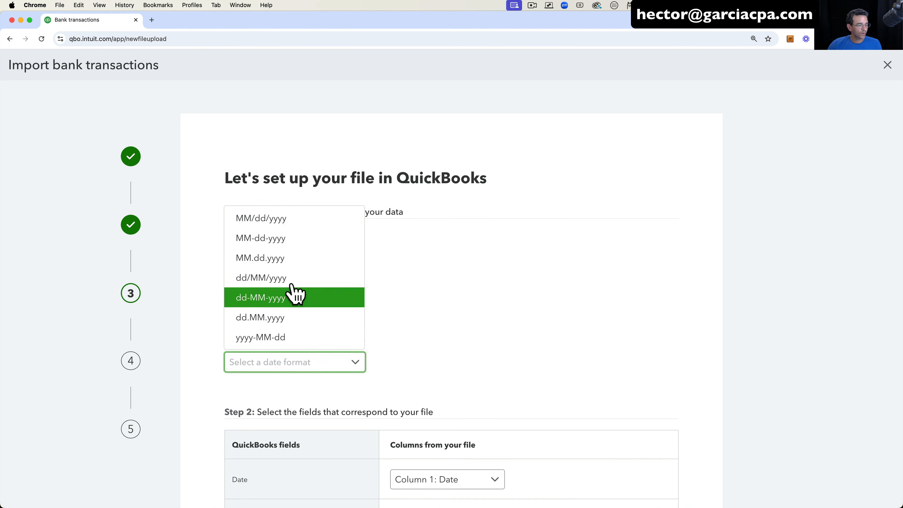
click(300, 223)
scroll(478, 332, down, 5)
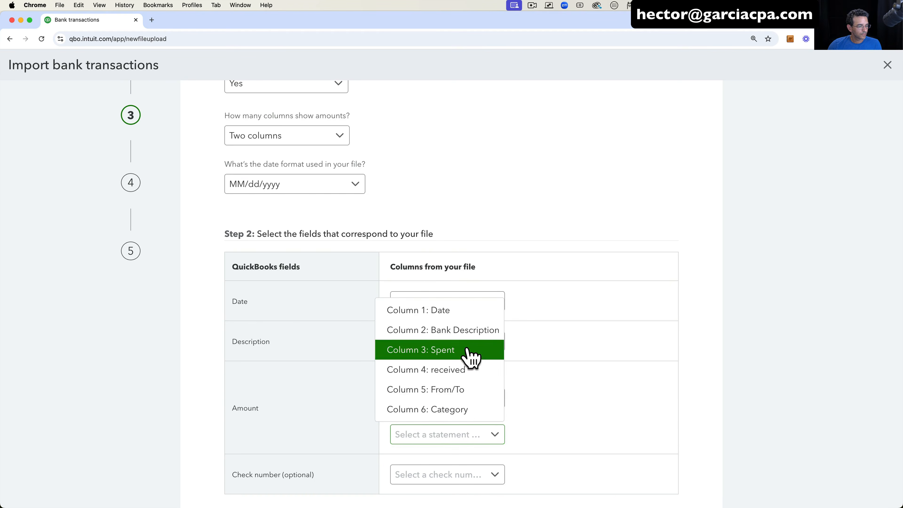
click(469, 350)
scroll(528, 406, down, 1)
scroll(532, 417, down, 2)
click(647, 441)
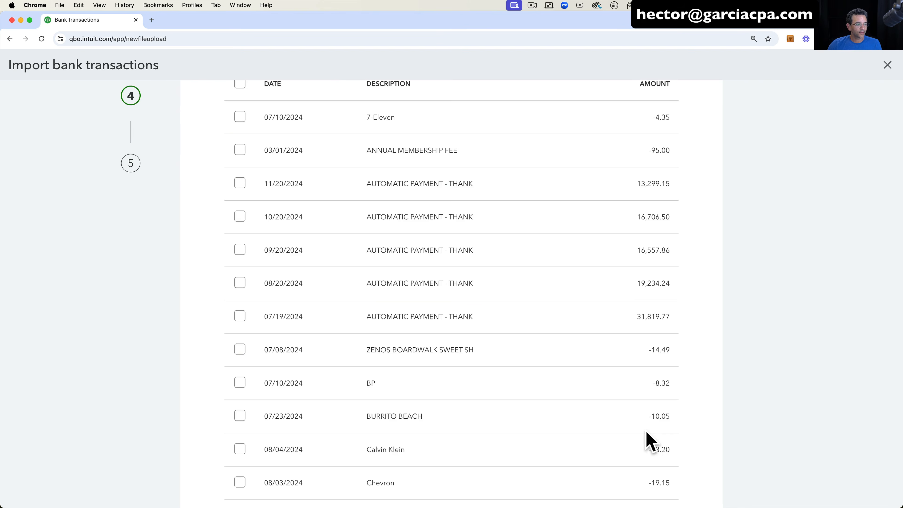
Review the transactions and amount signs offered for import, and close the import without completing it.
scroll(554, 306, up, 5)
scroll(544, 296, down, 1)
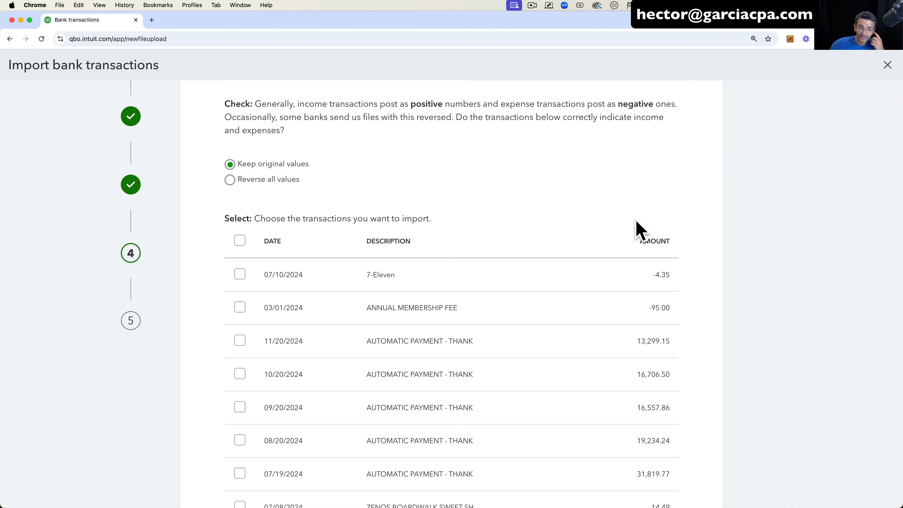
click(886, 65)
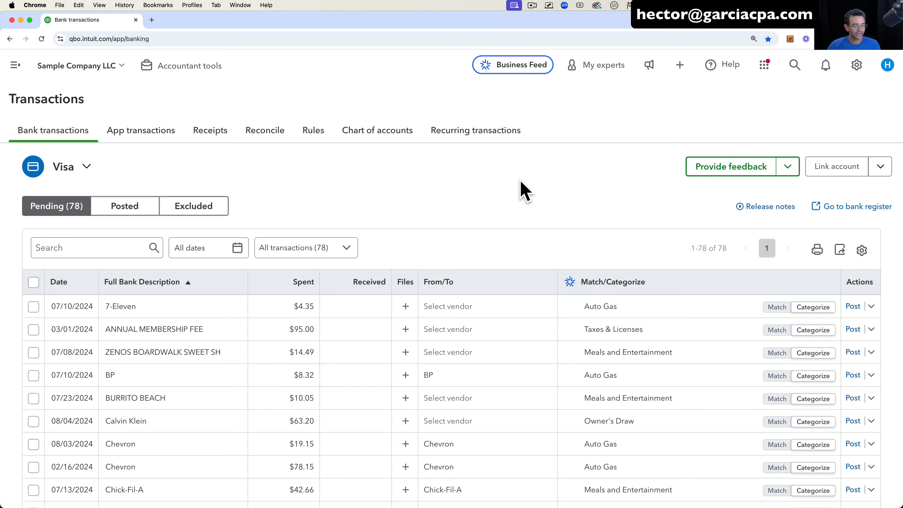
Create an Expenses account named "Coffee for the office" with detail type Entertainment as the category of the 07/13/2024 Starbucks transaction.
scroll(584, 272, down, 7)
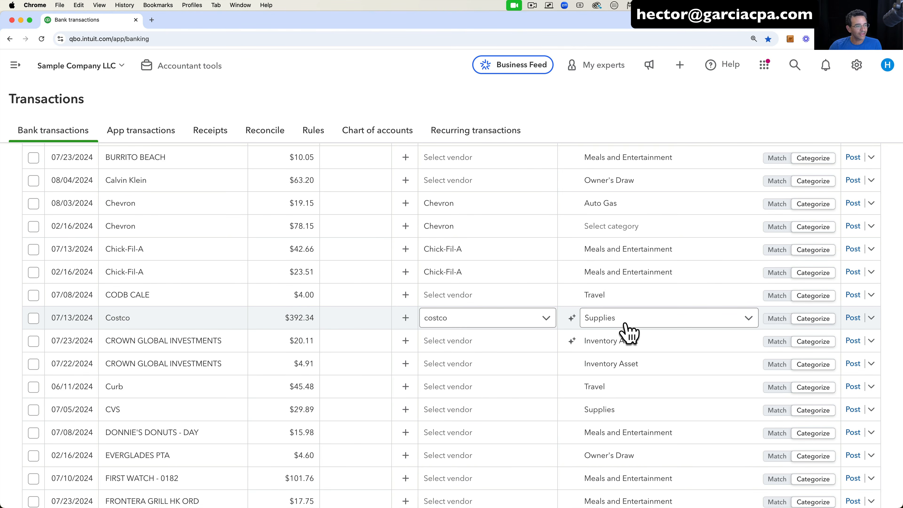
scroll(594, 400, down, 20)
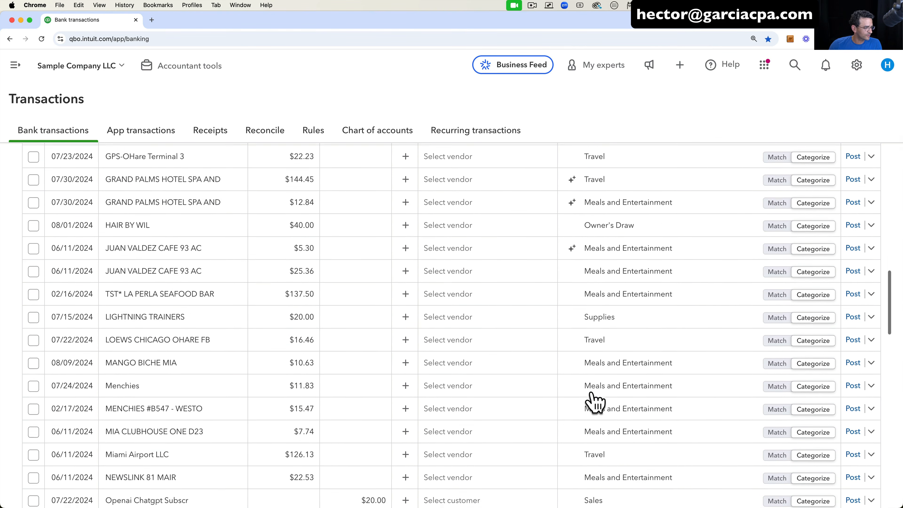
scroll(594, 400, down, 10)
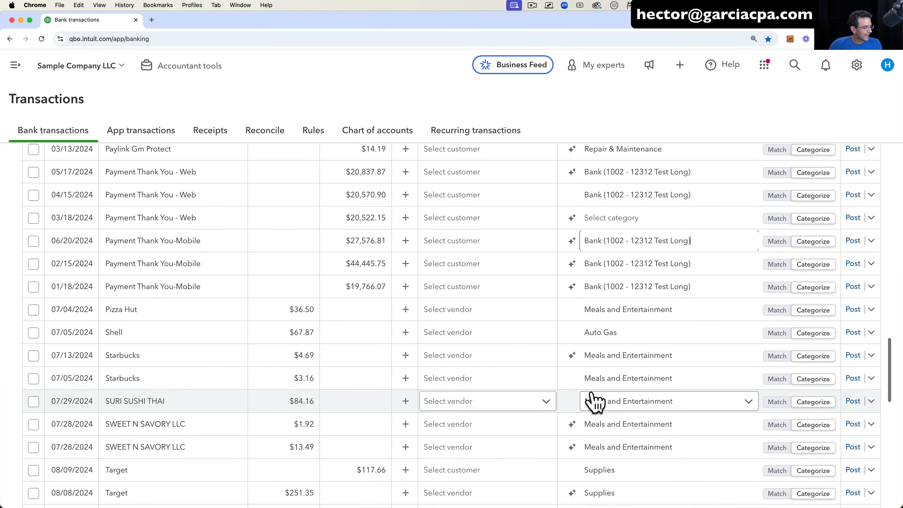
scroll(298, 353, up, 3)
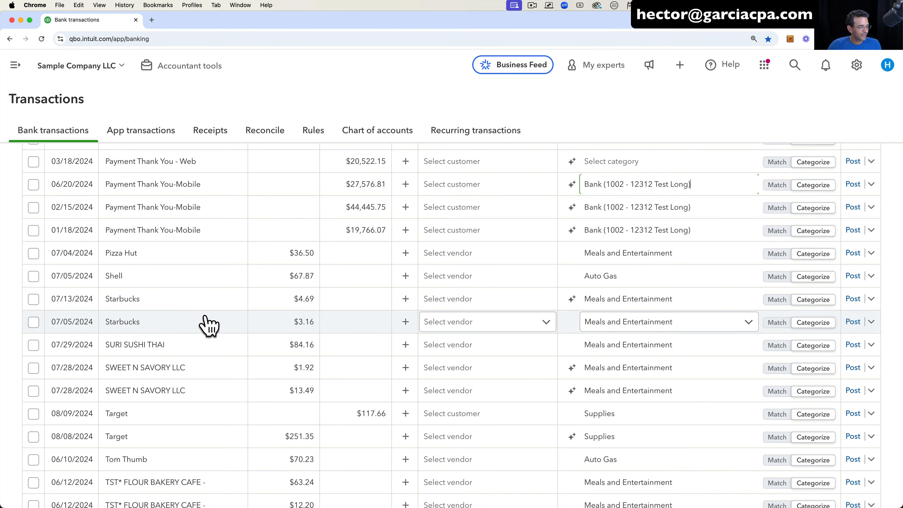
click(690, 300)
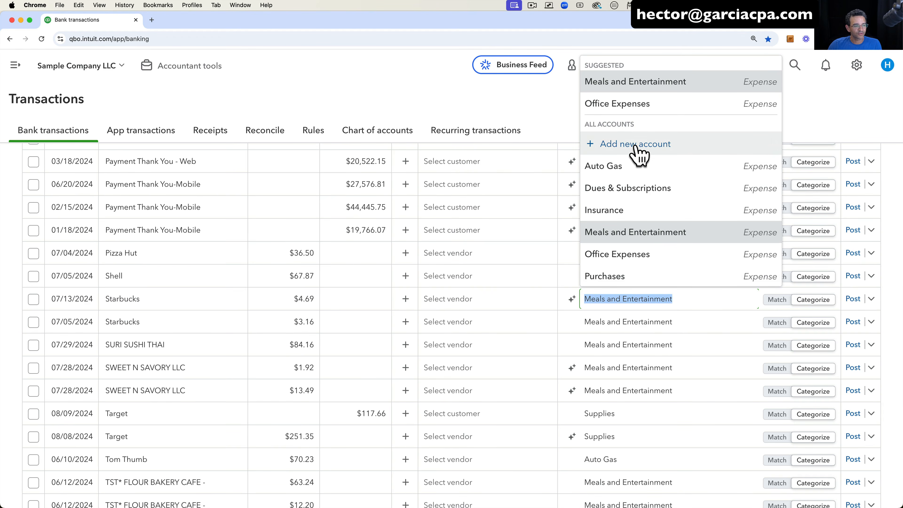
scroll(642, 157, up, 1)
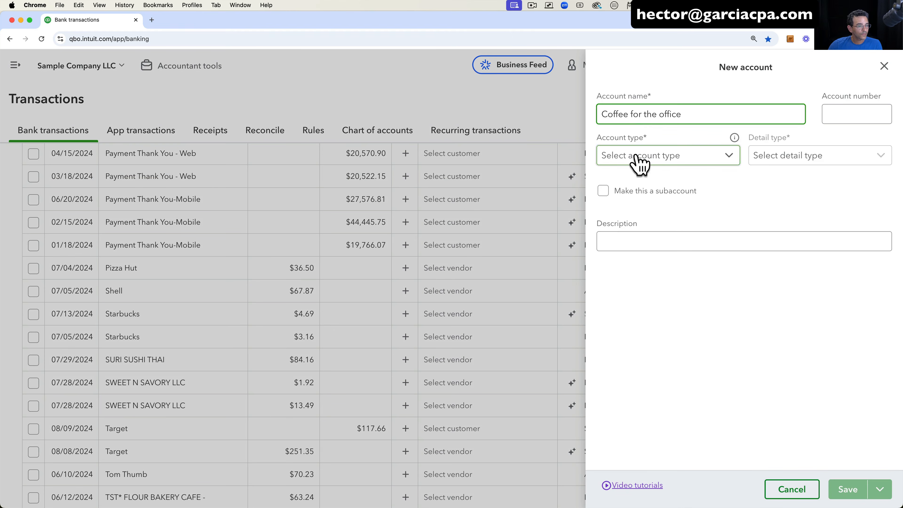
click(640, 158)
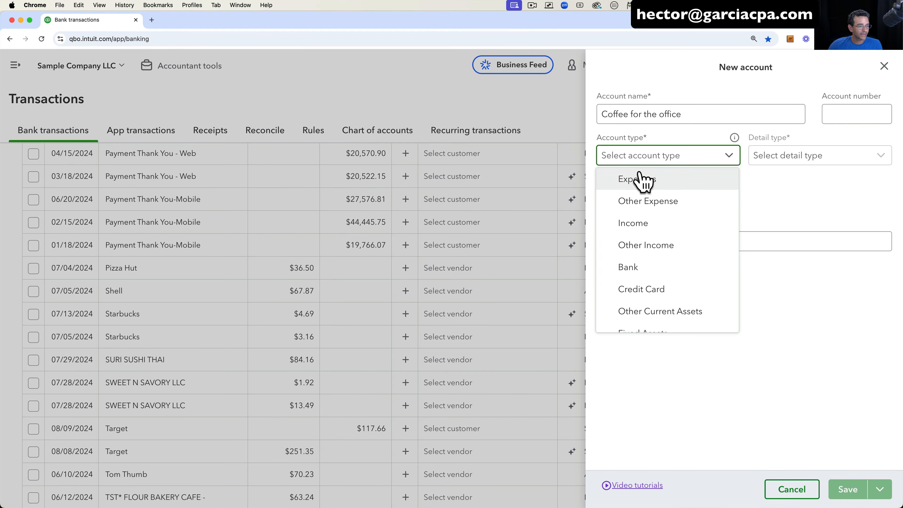
click(699, 182)
click(796, 156)
scroll(782, 265, down, 3)
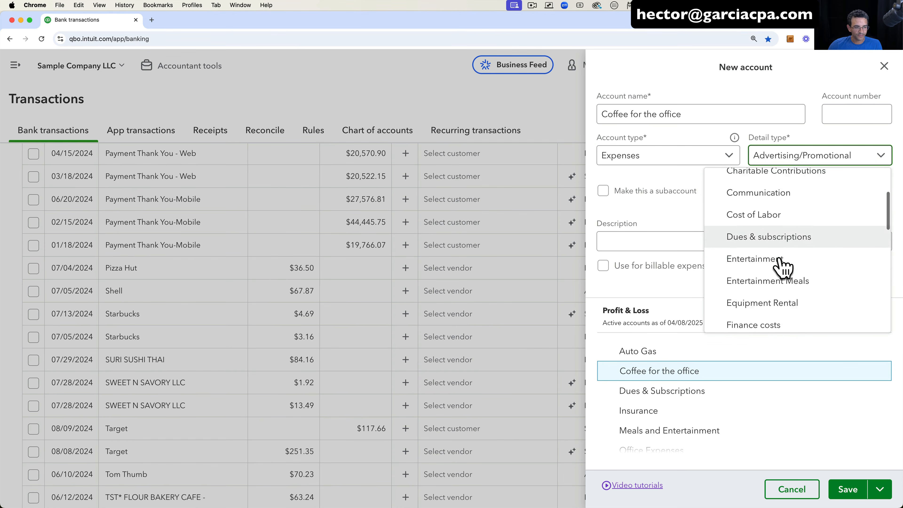
click(782, 265)
click(851, 489)
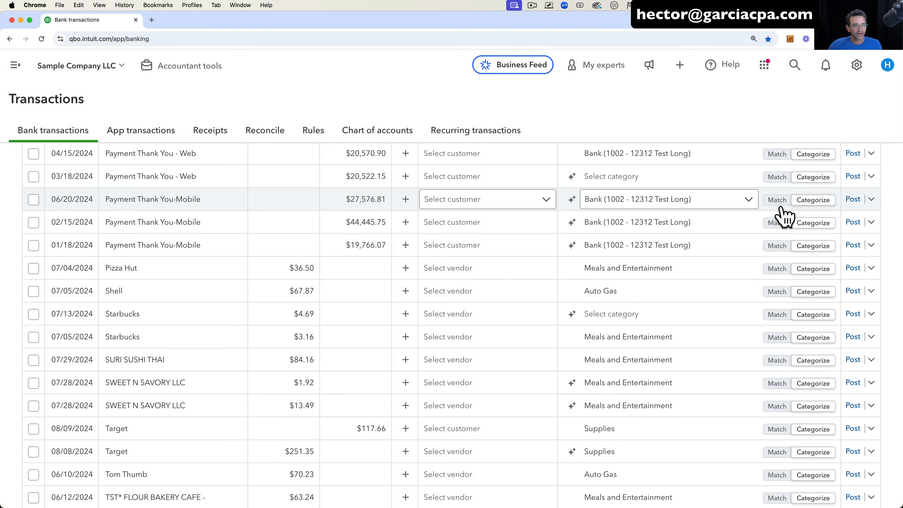
click(631, 315)
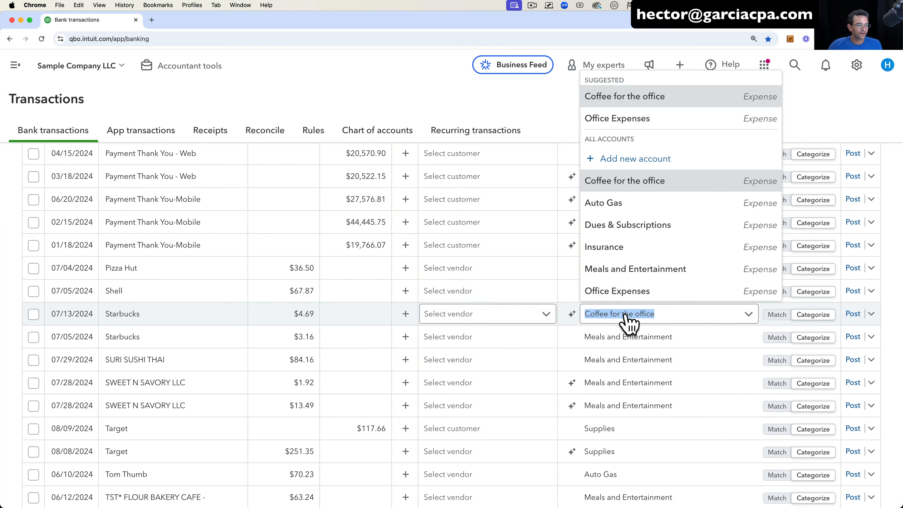
Review both AI category suggestions for the 07/13/2024 Starbucks transaction and close its details.
click(573, 317)
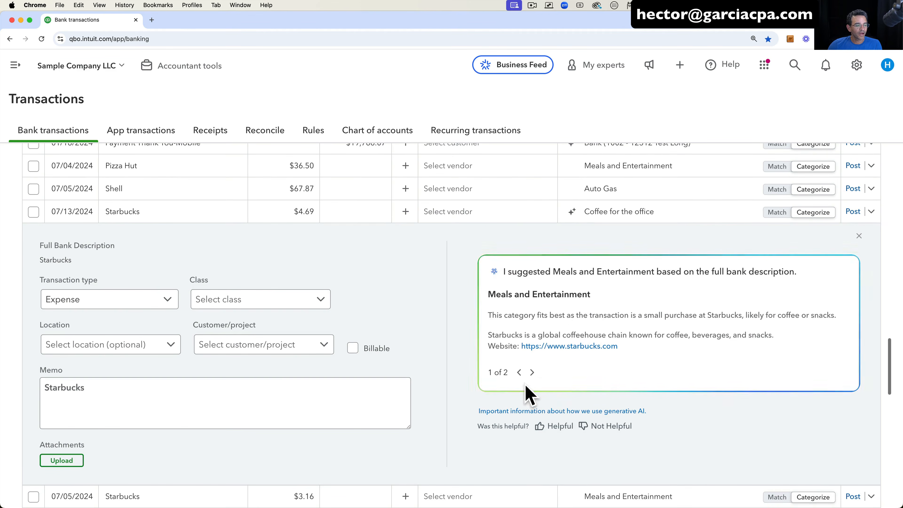
click(532, 372)
drag(494, 294, 587, 303)
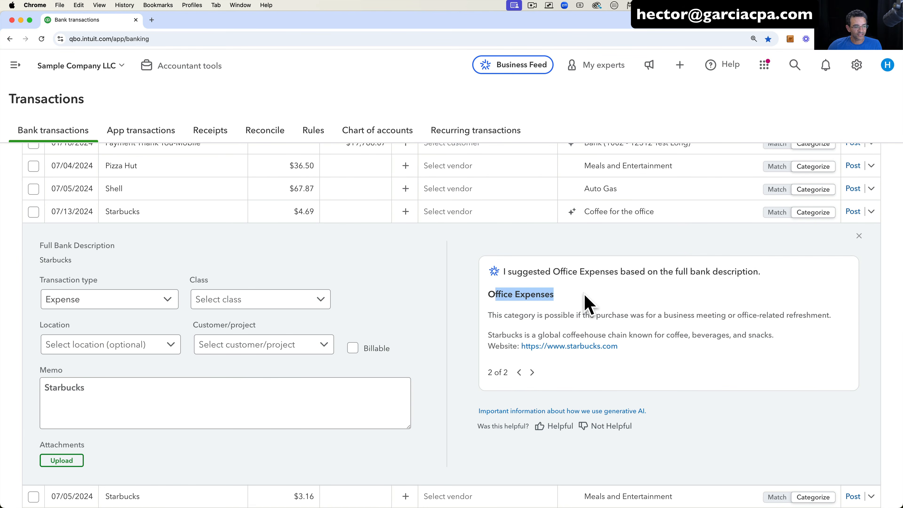
click(519, 371)
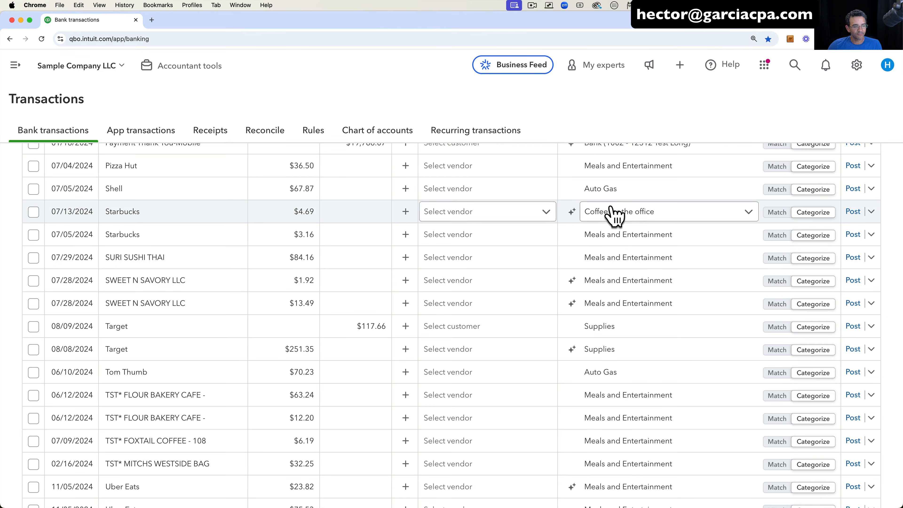
click(859, 236)
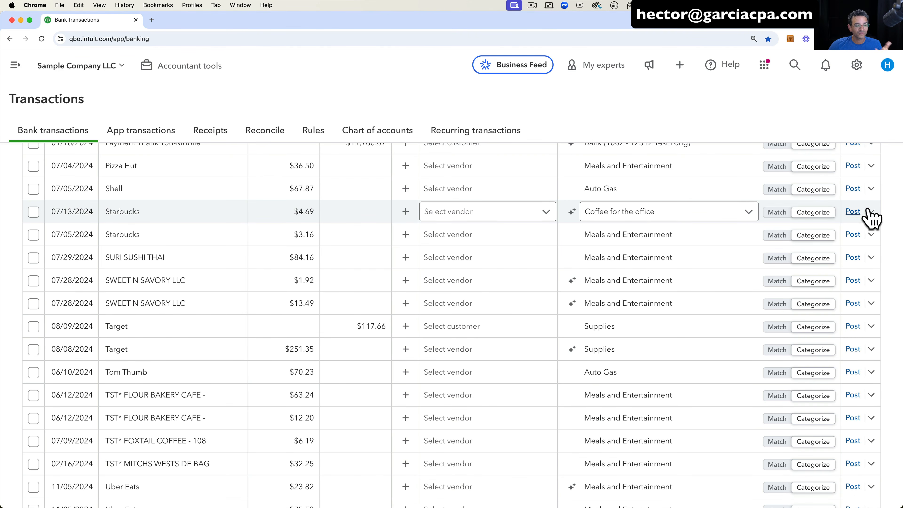
Add Starbucks as a new vendor and assign it to the 07/13/2024 Starbucks transaction.
click(465, 217)
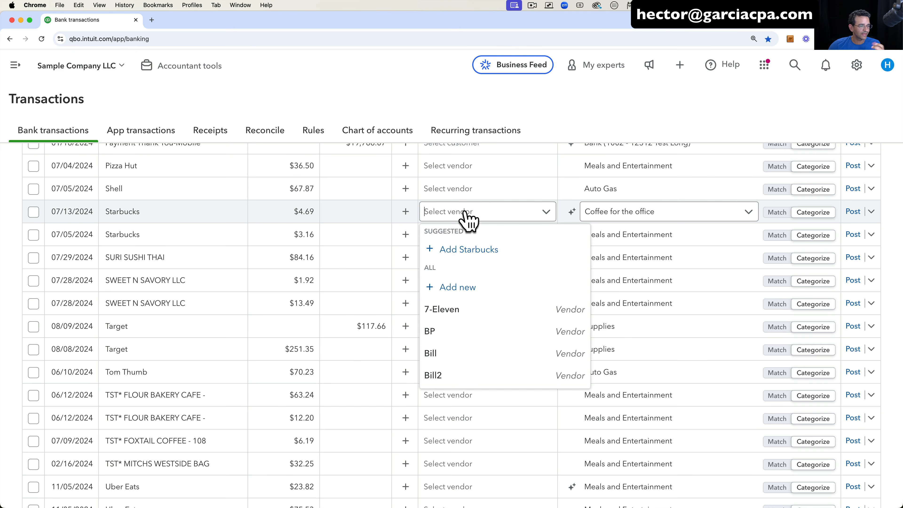
click(466, 250)
click(867, 488)
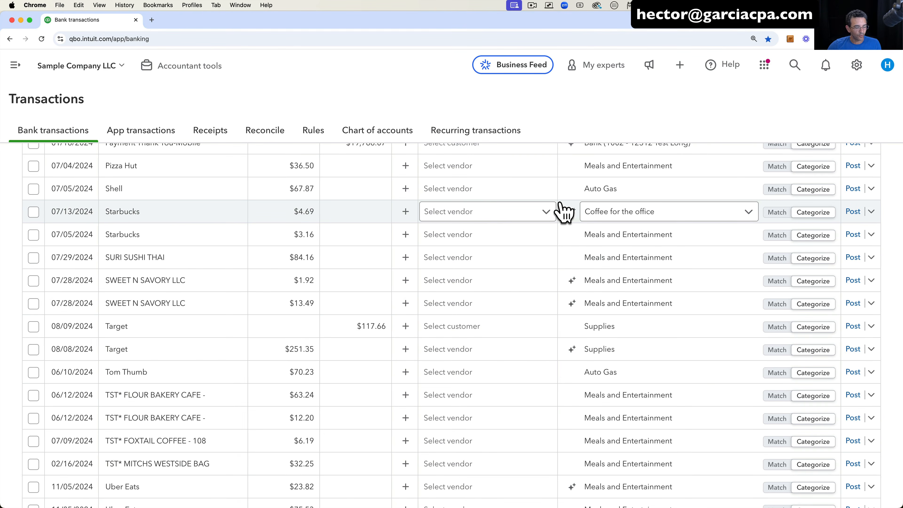
click(465, 217)
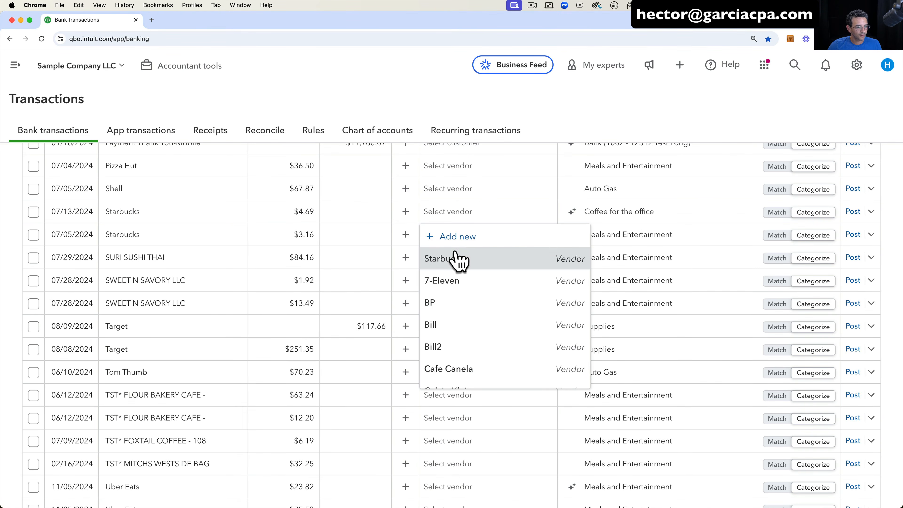
click(459, 259)
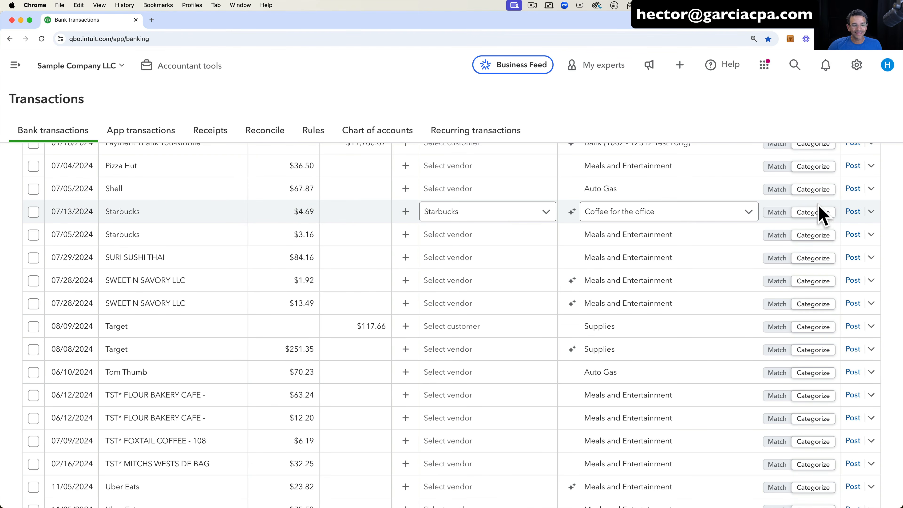
Start a bank rule from the 07/13/2024 Starbucks transaction, applying it to Money out in all bank accounts.
click(872, 211)
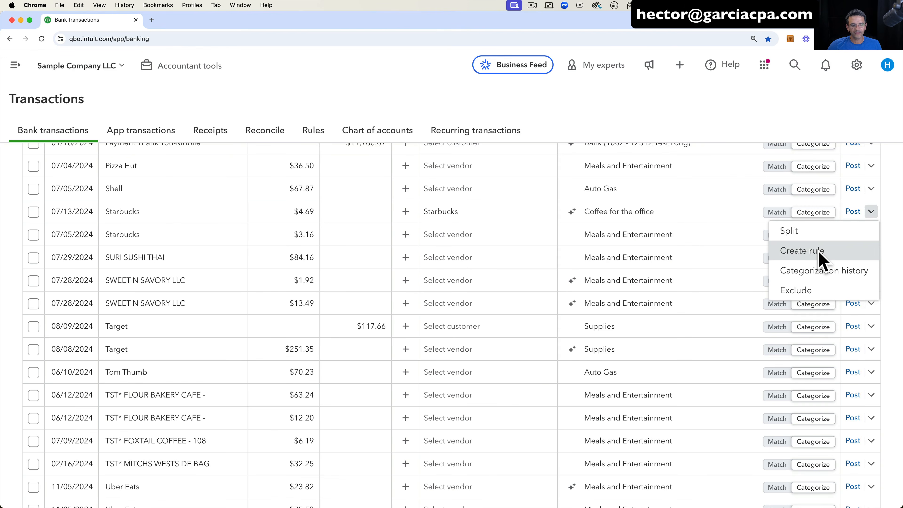
click(764, 257)
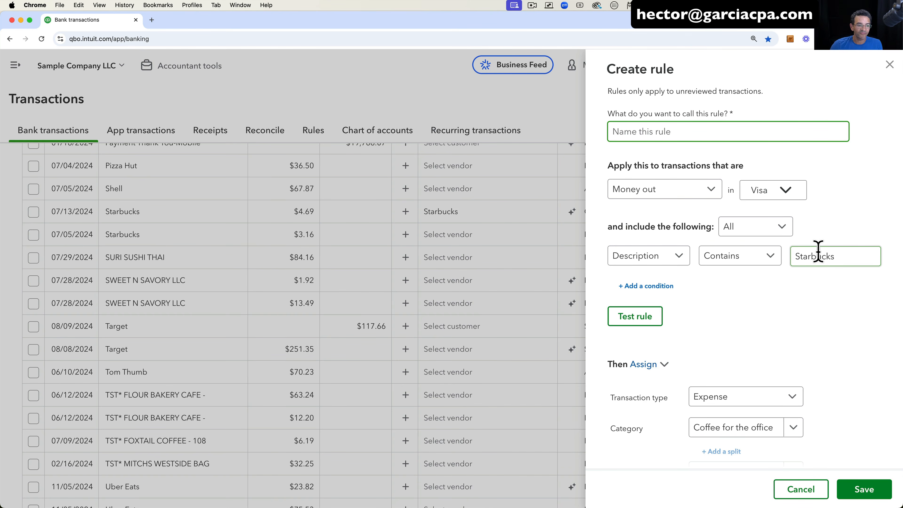
click(658, 194)
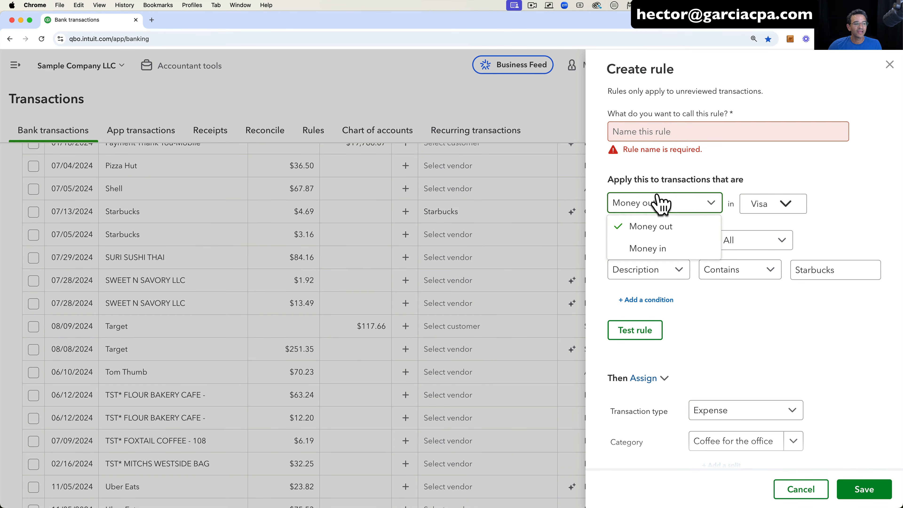
click(651, 227)
click(774, 208)
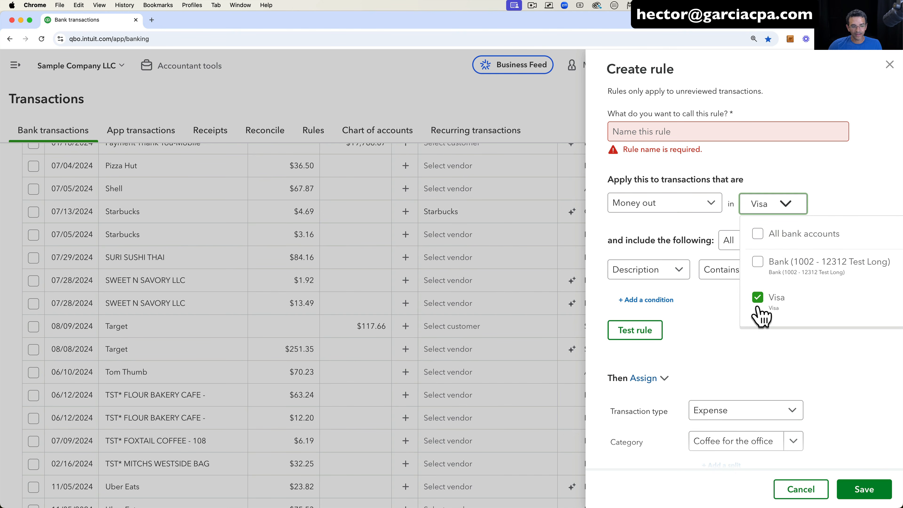
click(765, 237)
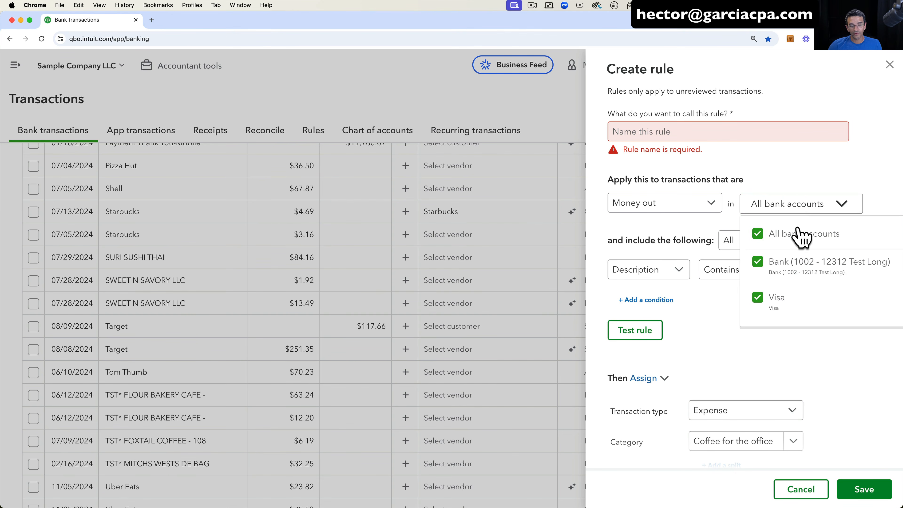
click(817, 178)
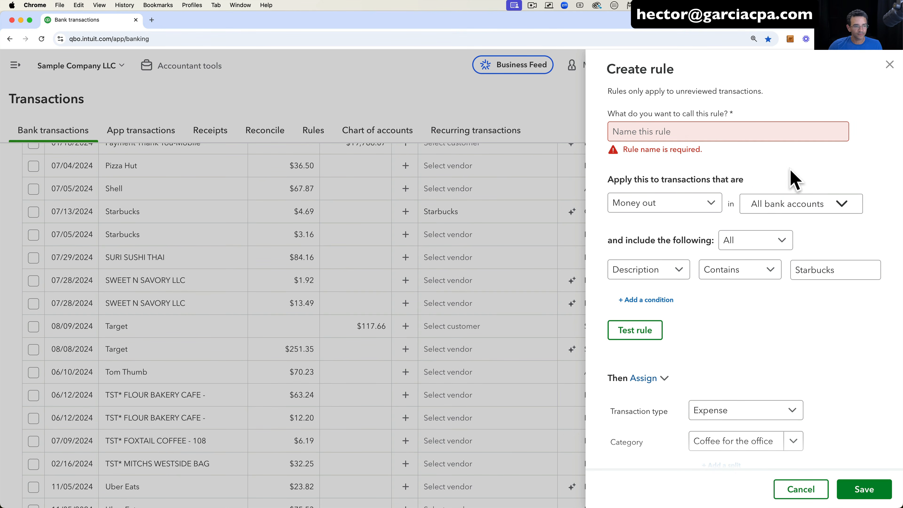
Check the rule's description condition text and its assigned category and payee.
click(848, 272)
drag(847, 269, 774, 271)
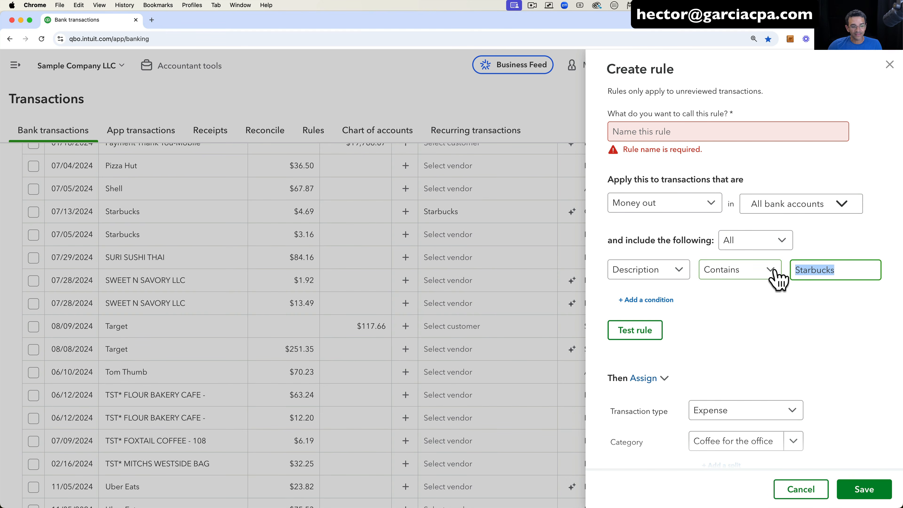
scroll(803, 346, down, 3)
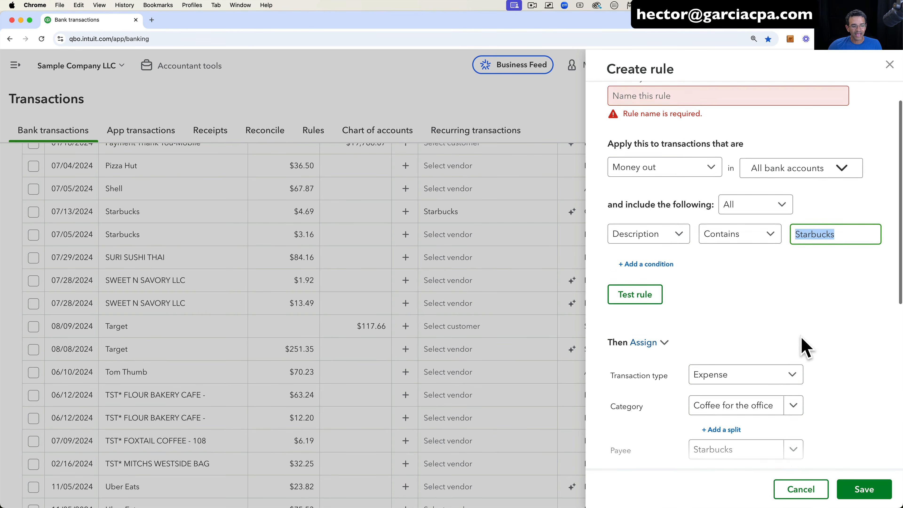
click(732, 389)
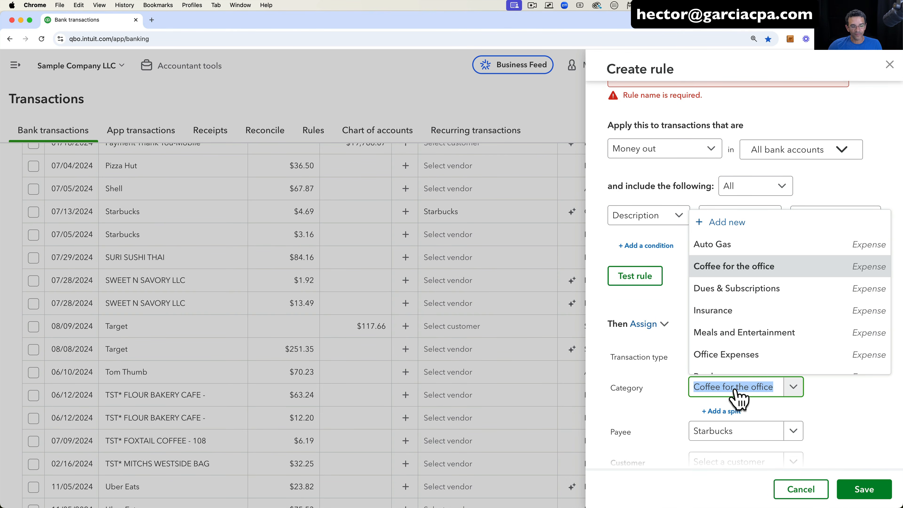
click(834, 401)
scroll(833, 401, down, 3)
click(724, 379)
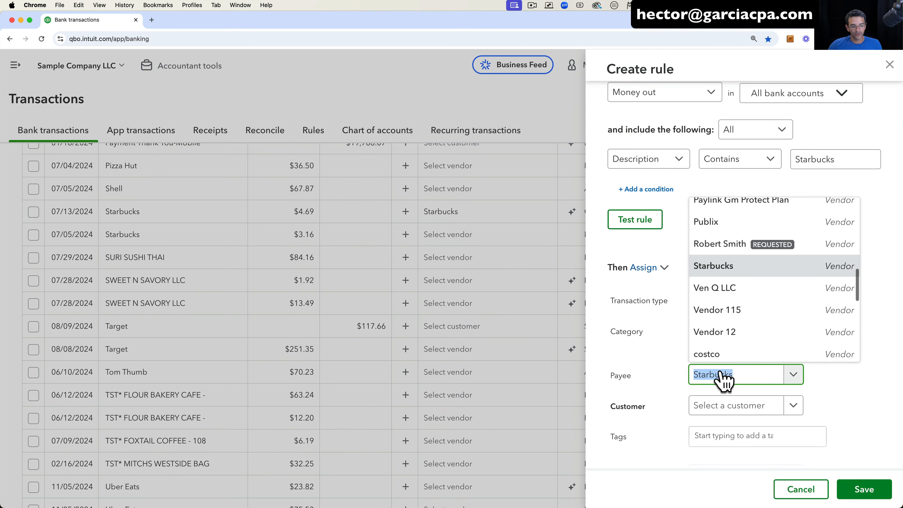
click(655, 383)
Clear the Starbucks text from the rule's replacement bank memo and set the rule to also keep the existing bank memo.
scroll(892, 368, down, 1)
scroll(892, 368, down, 10)
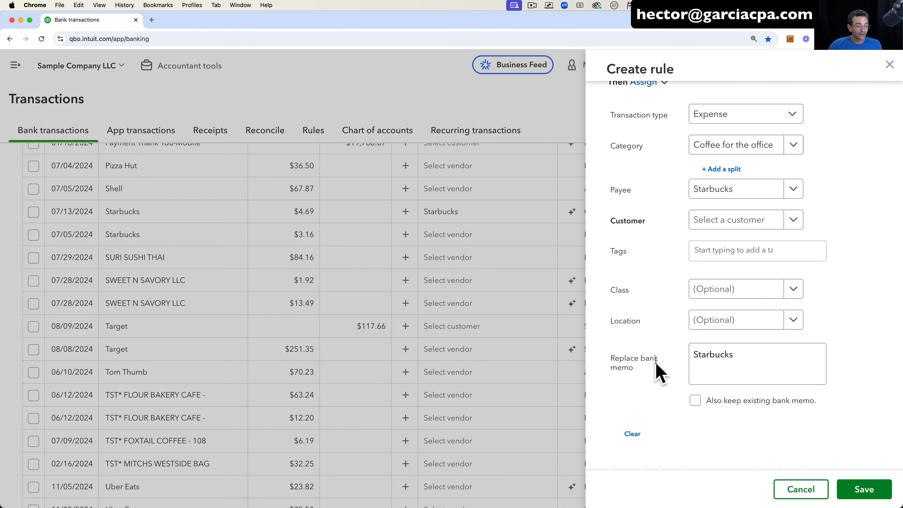
click(739, 363)
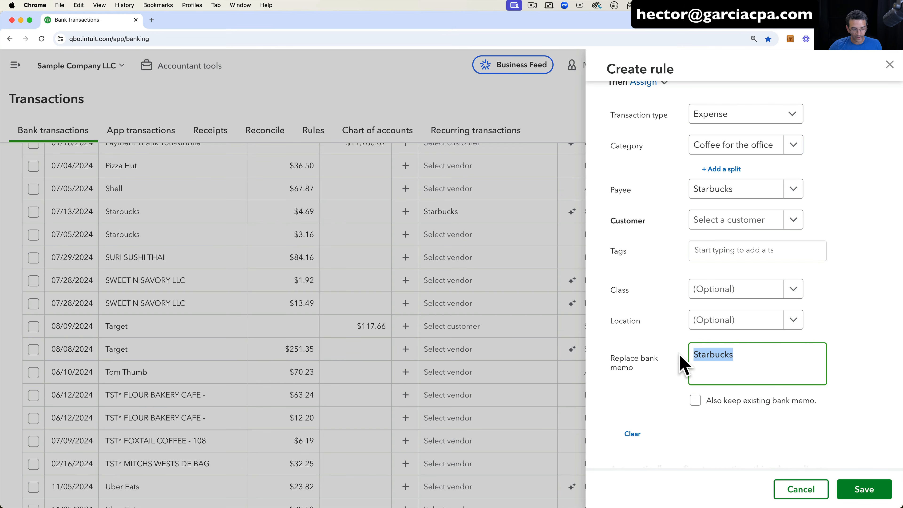
key(BackSpace)
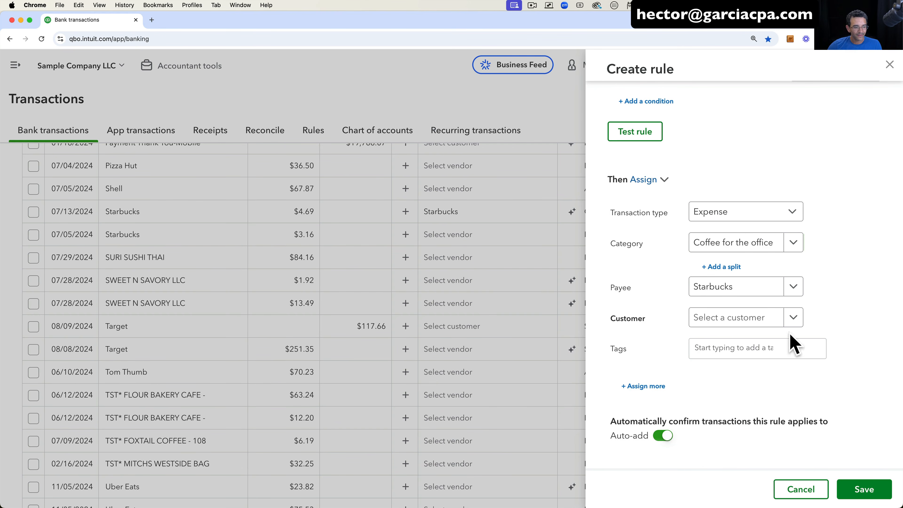
click(662, 388)
scroll(751, 387, down, 4)
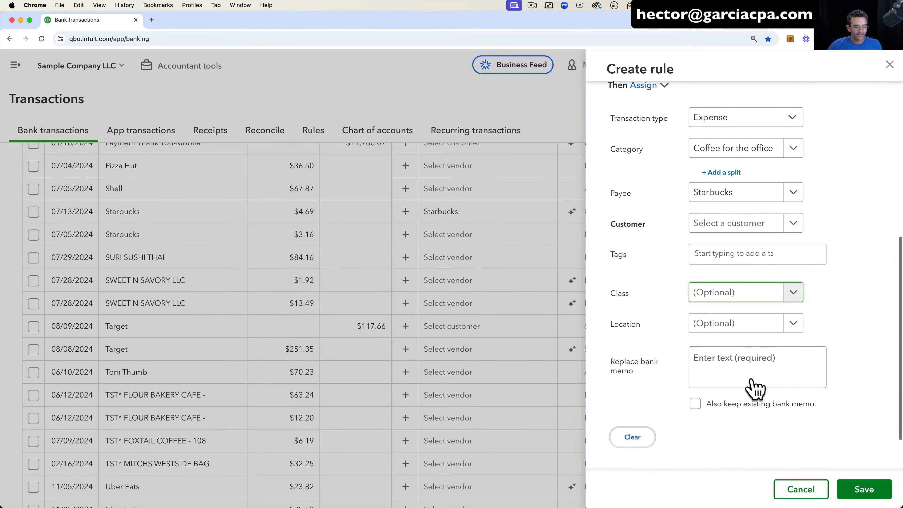
click(695, 383)
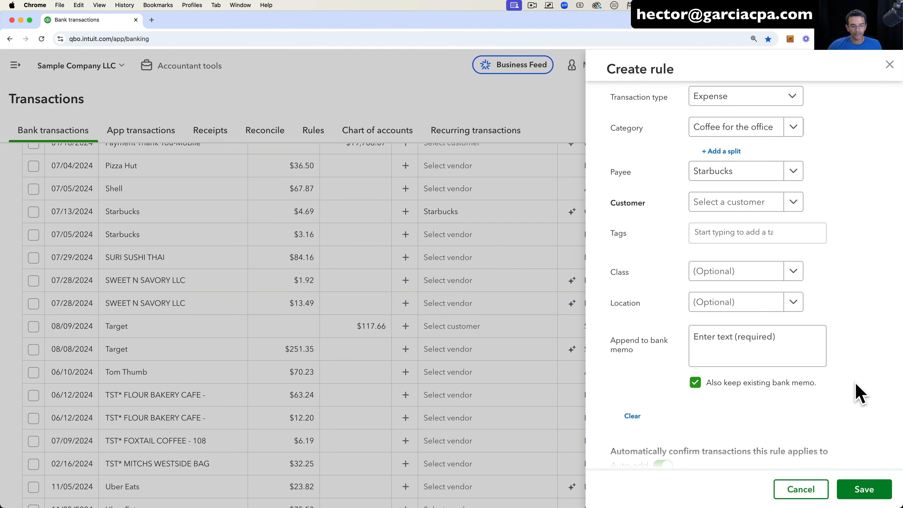
click(736, 347)
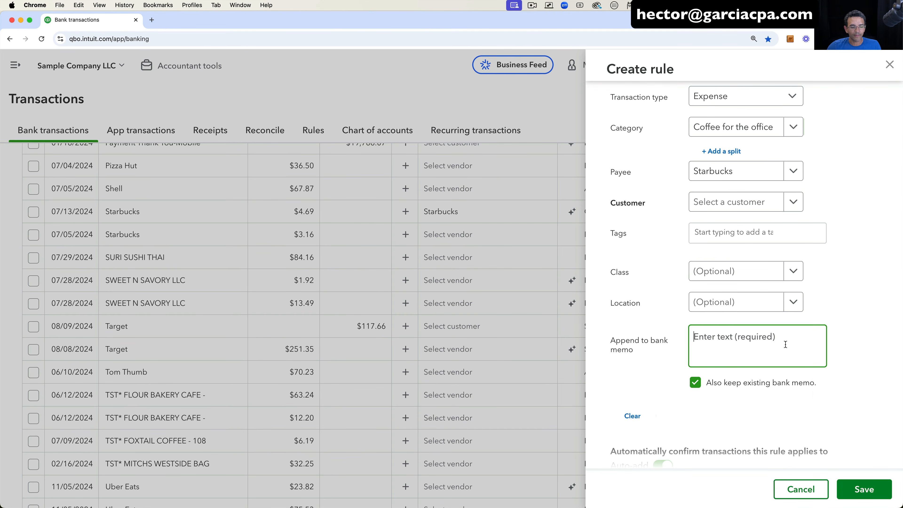
Name the new bank rule Starbucks.
scroll(786, 344, up, 3)
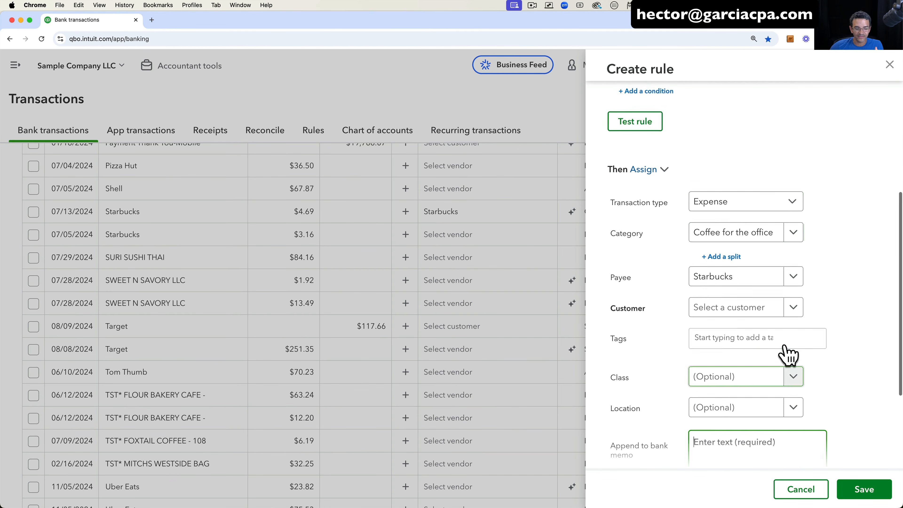
scroll(787, 353, up, 5)
click(649, 126)
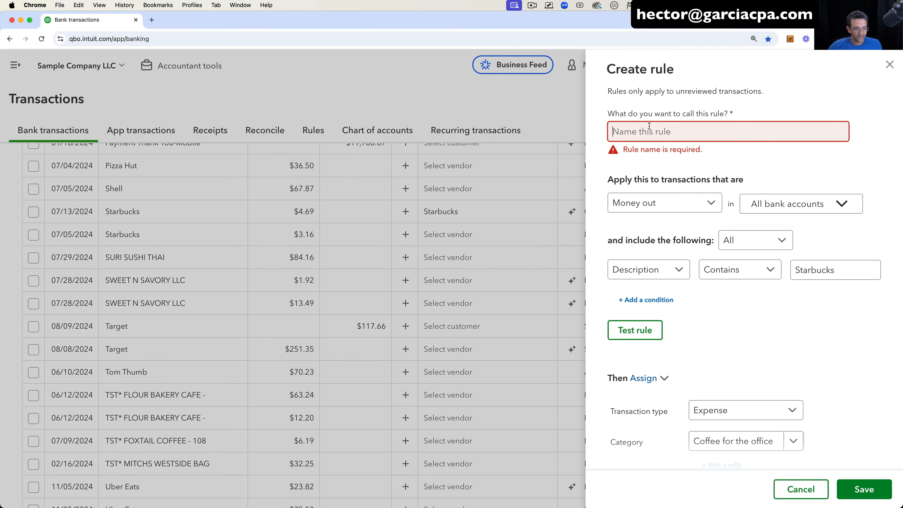
text(Stabucks)
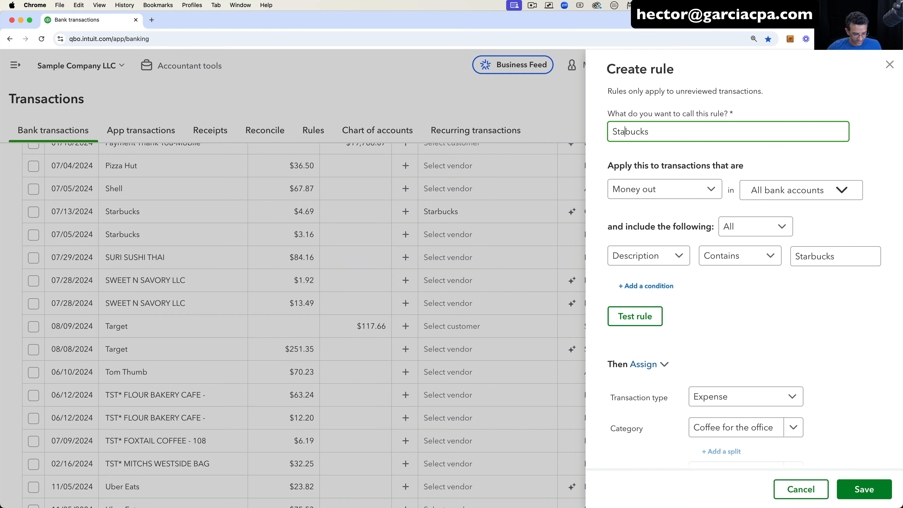
text(r)
Turn off automatic confirmation of matching transactions for the Starbucks rule and save the rule.
click(855, 246)
drag(794, 256, 882, 264)
scroll(804, 307, down, 10)
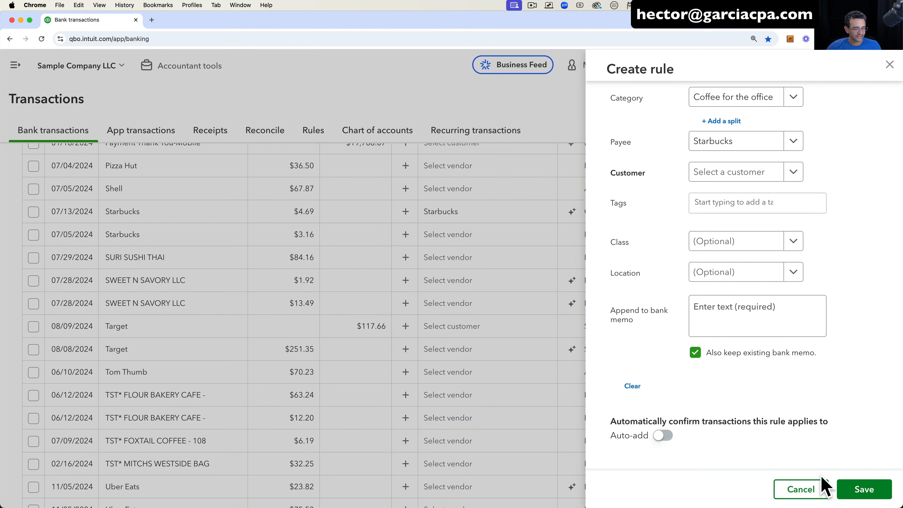
click(877, 492)
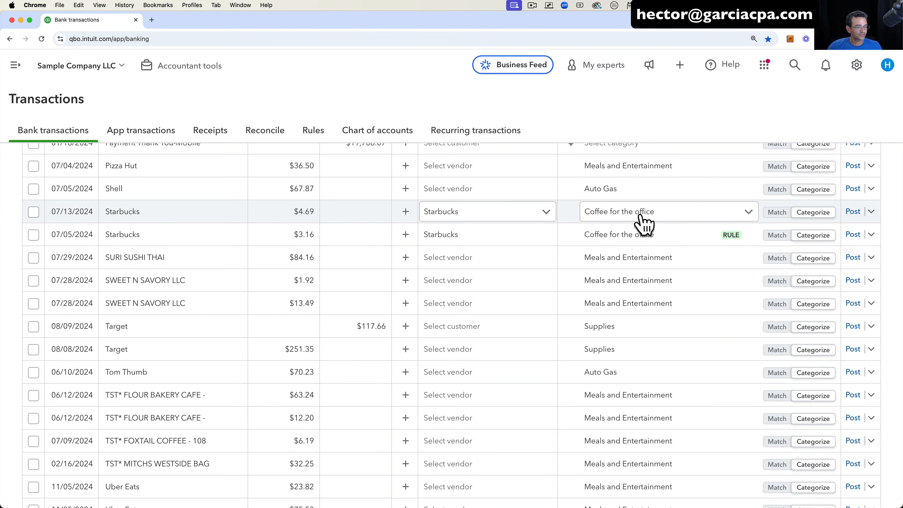
Check the rule marker on the 07/05/2024 Starbucks transaction and compare its category with the 07/13/2024 one.
mouse_move(732, 237)
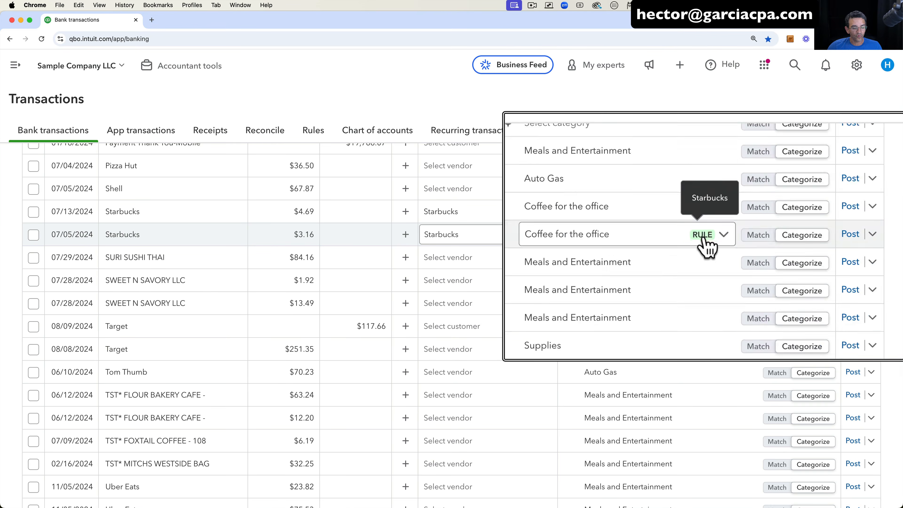
click(749, 235)
click(749, 233)
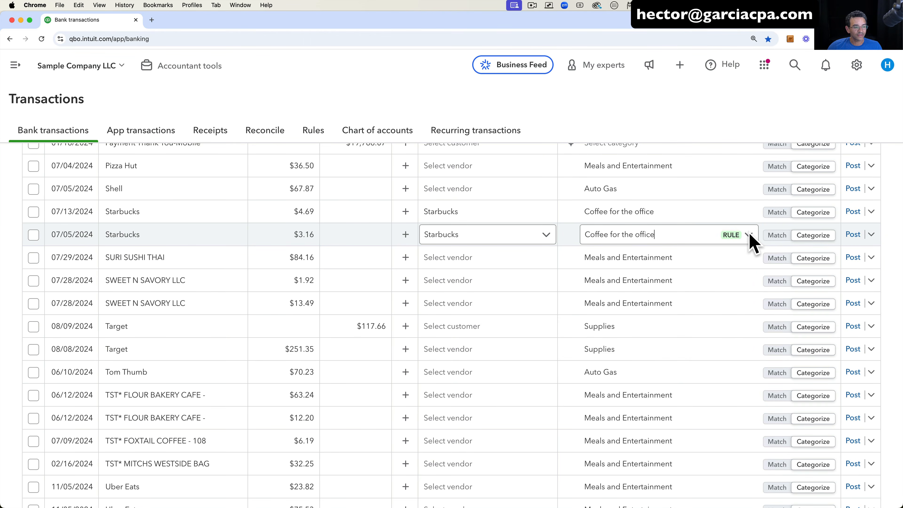
mouse_move(733, 237)
click(646, 213)
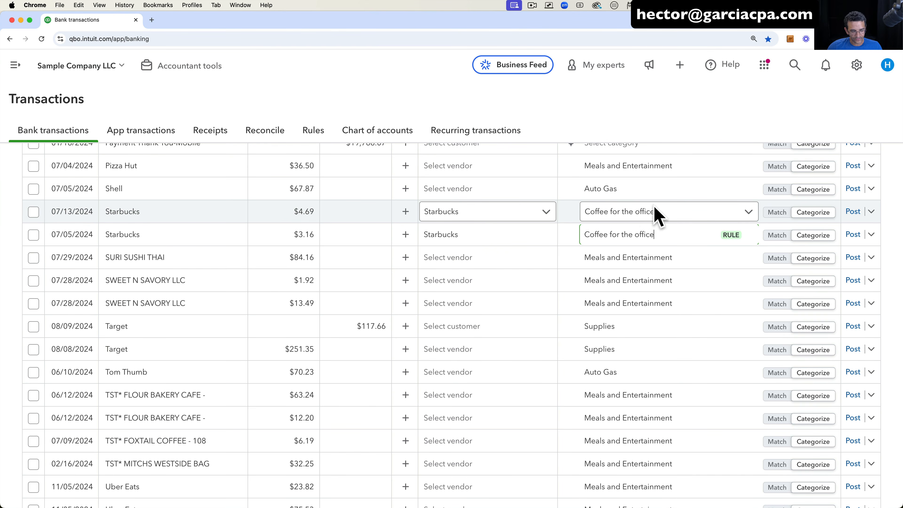
click(672, 237)
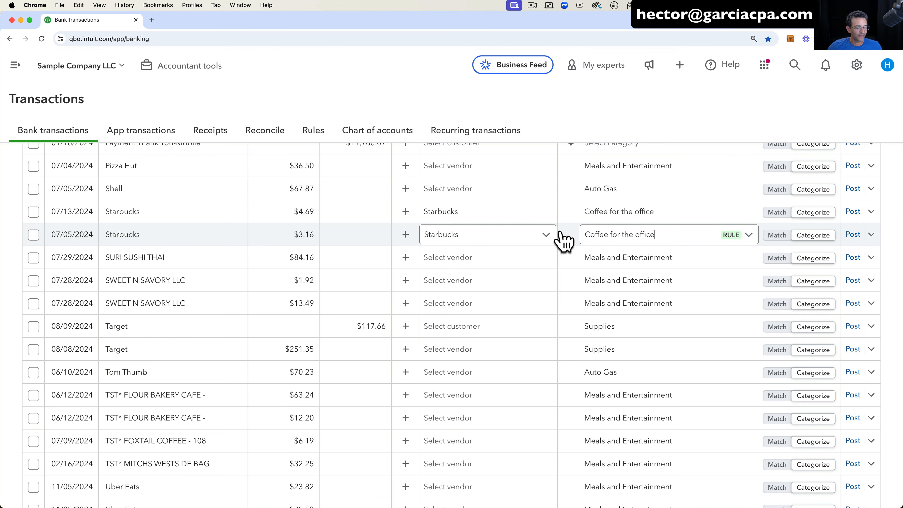
Reload the pending Visa transactions, filter them by Rules, and post both Starbucks transactions together.
scroll(318, 240, up, 15)
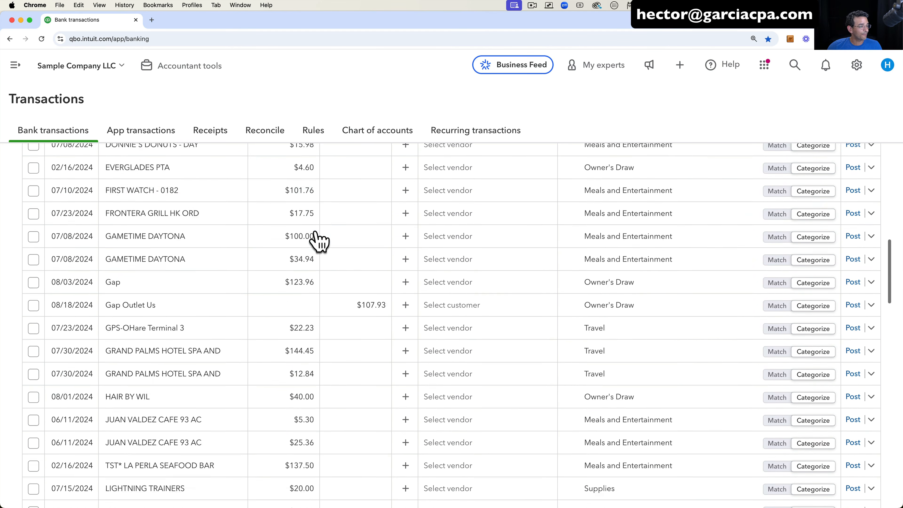
click(41, 39)
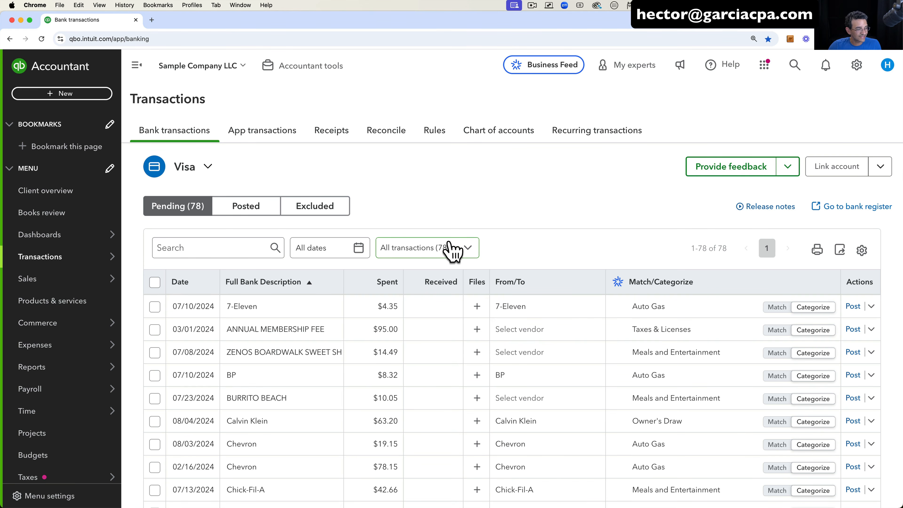
click(445, 249)
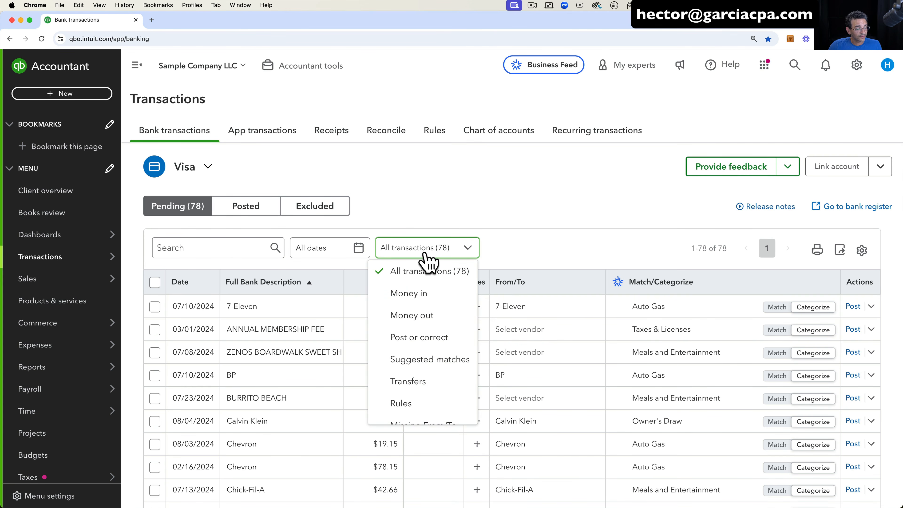
scroll(439, 379, down, 2)
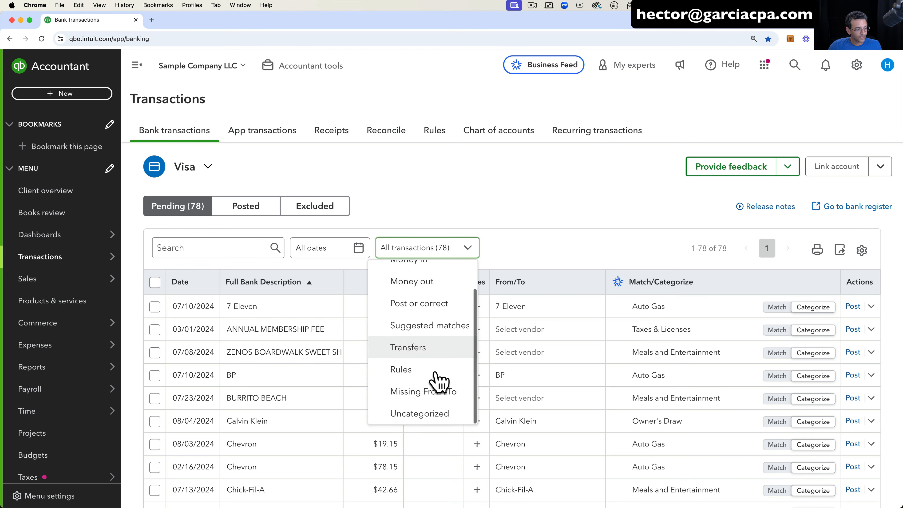
click(414, 369)
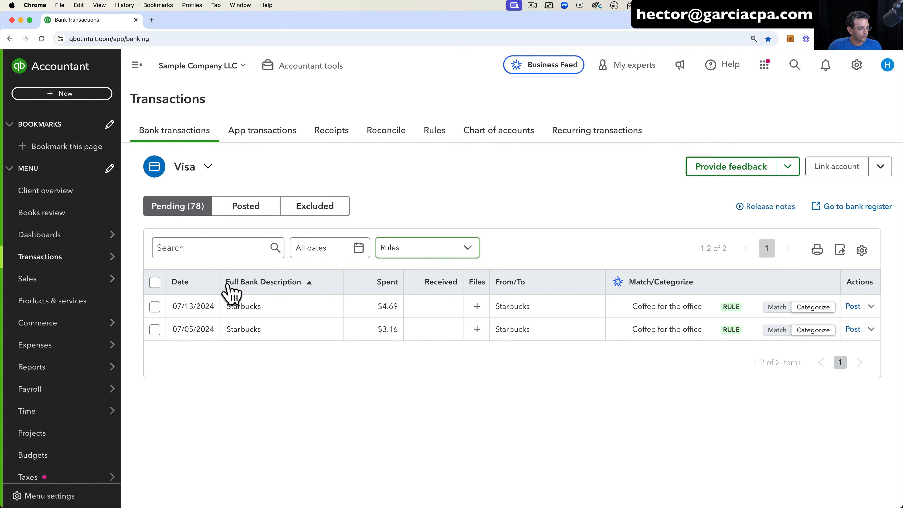
click(155, 283)
click(339, 401)
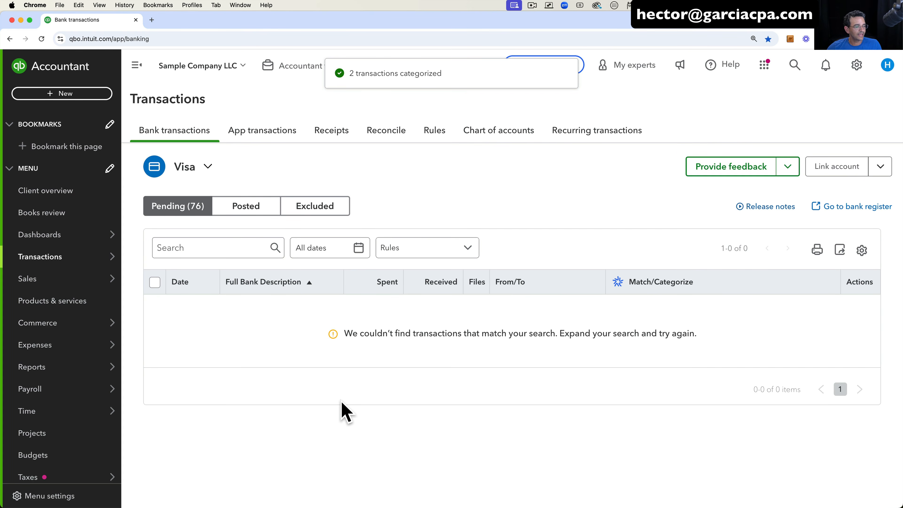
Show all pending transactions again and look through their bank descriptions for cafe purchases.
click(408, 249)
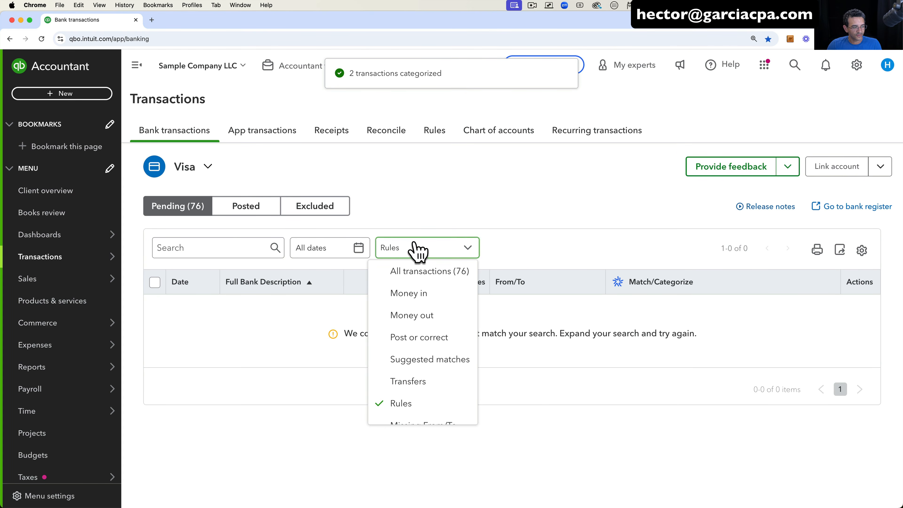
click(419, 273)
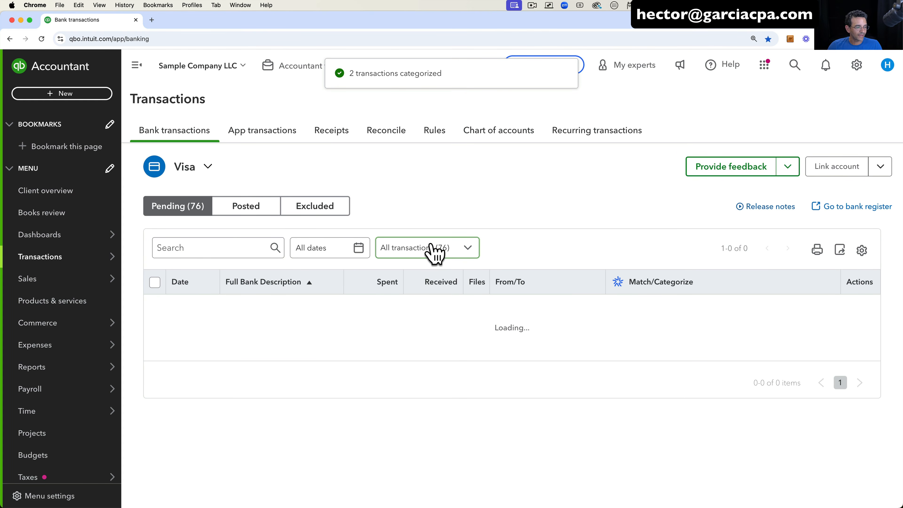
scroll(540, 389, down, 10)
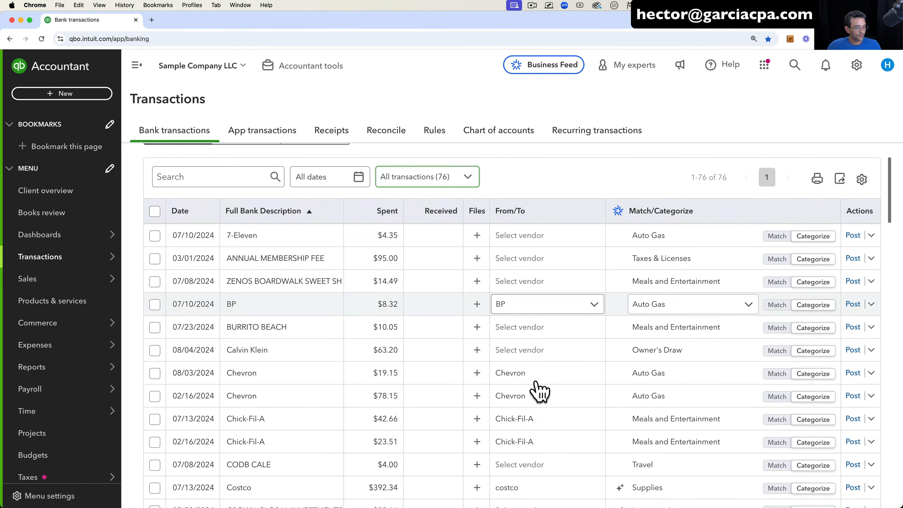
scroll(540, 389, down, 4)
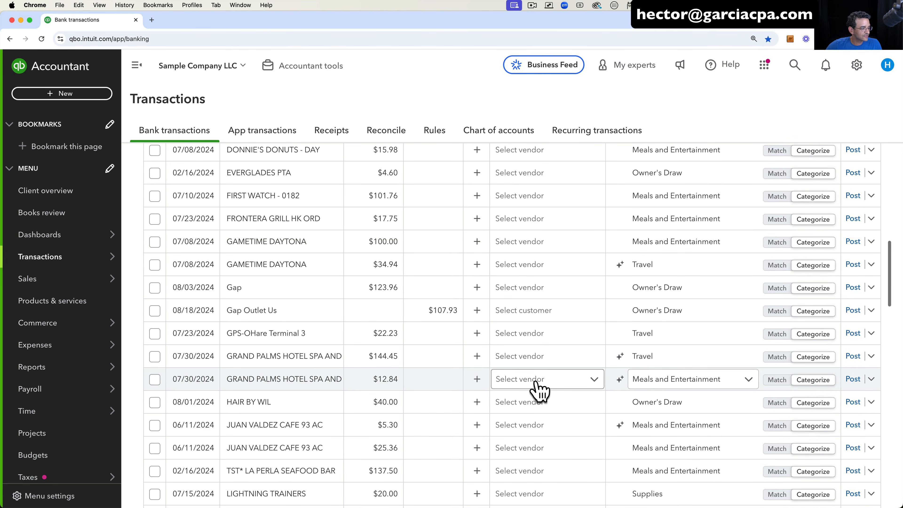
scroll(540, 389, down, 4)
scroll(539, 389, down, 3)
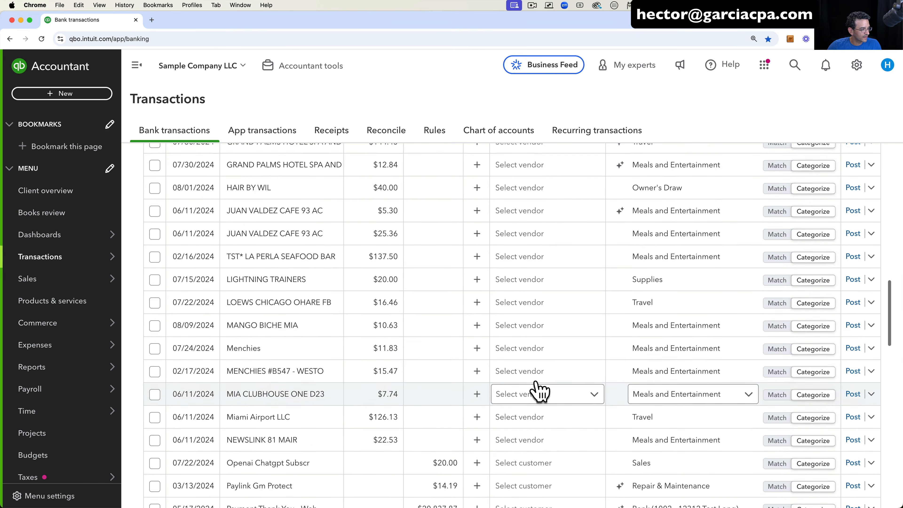
scroll(539, 389, up, 1)
scroll(539, 390, down, 2)
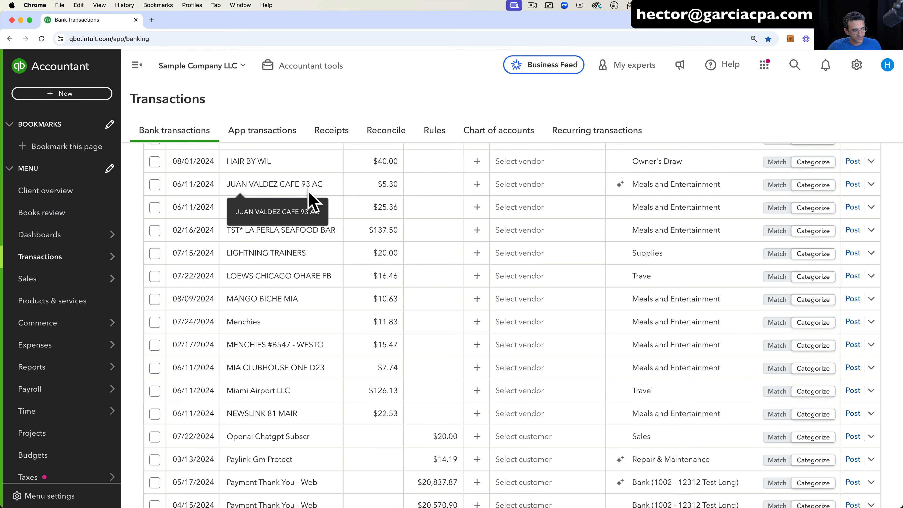
scroll(342, 228, up, 15)
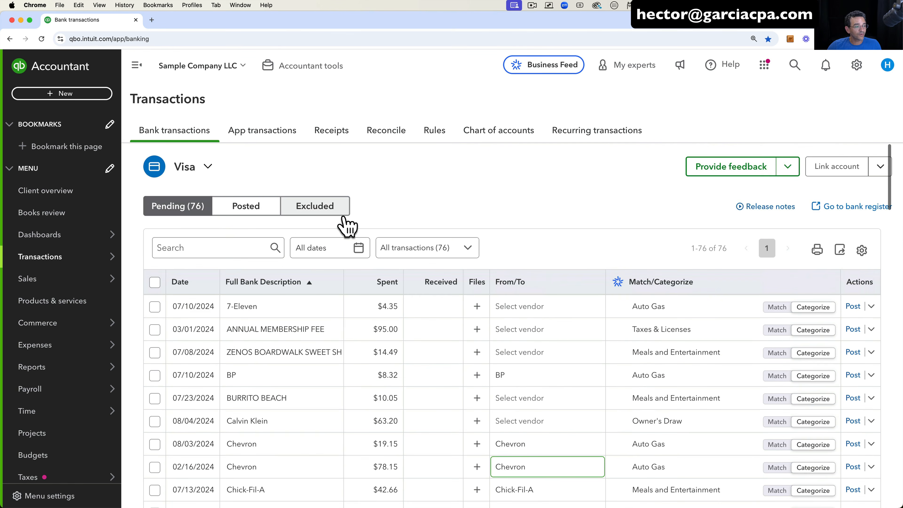
Start a new bank rule named All Cafes and open its category choices.
click(435, 135)
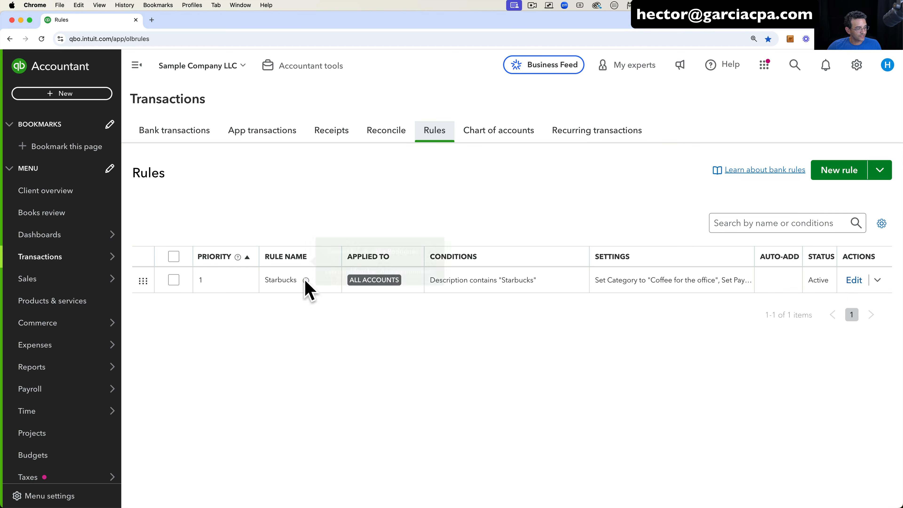
click(841, 173)
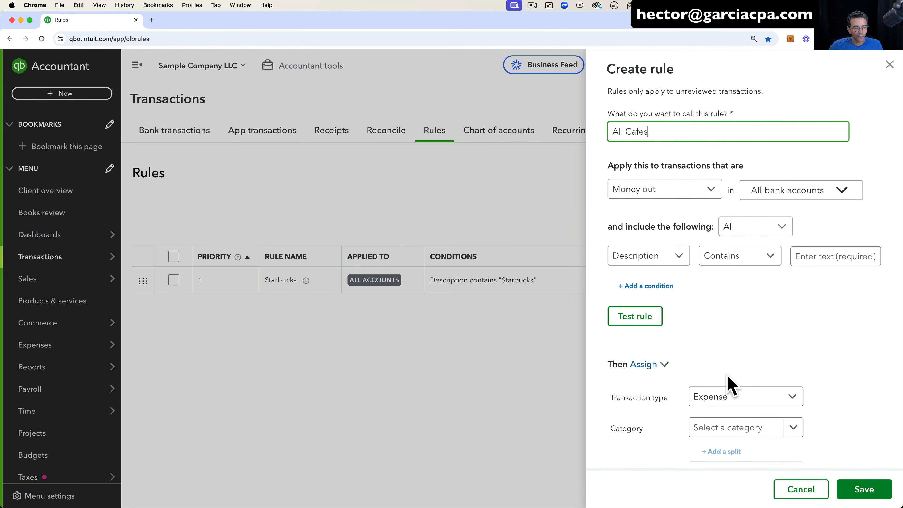
scroll(750, 386, down, 3)
click(786, 373)
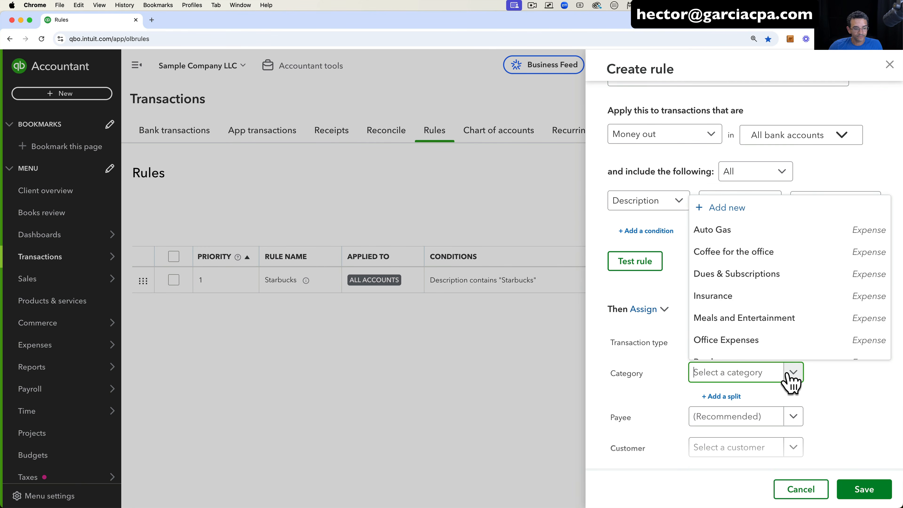
click(787, 373)
Add a new vendor named Cafe (Generic) as the rule's payee and save the vendor.
click(782, 421)
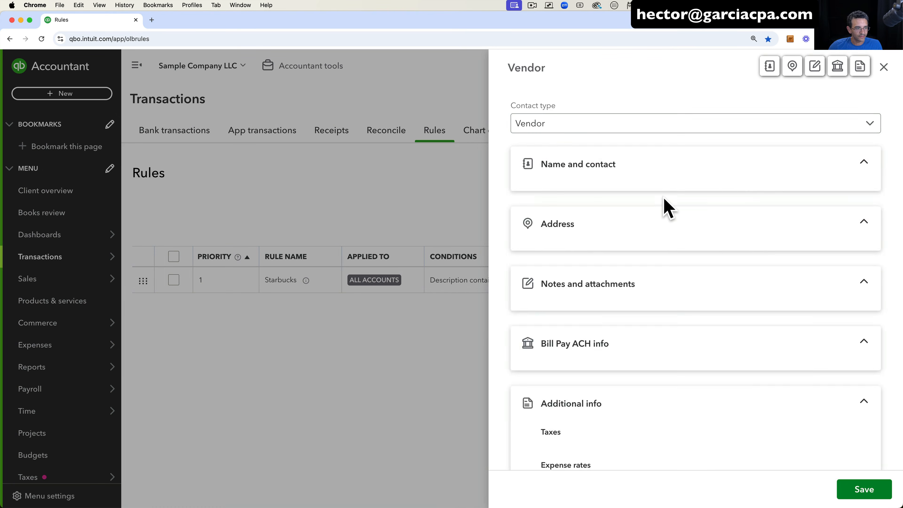
text(C)
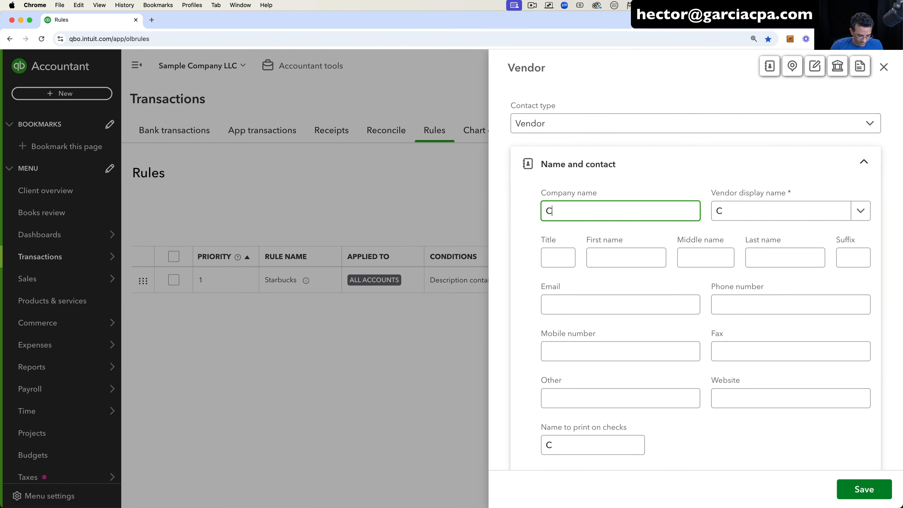
text(afe (Generic)
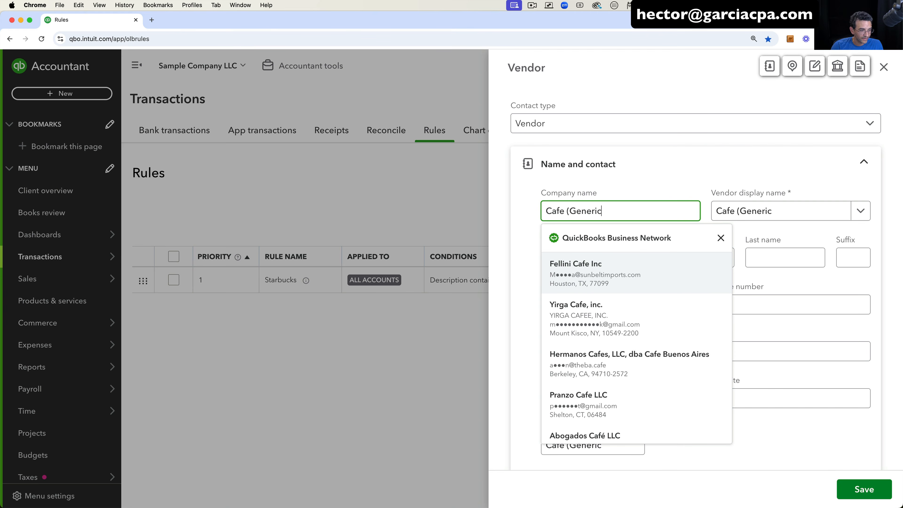
text())
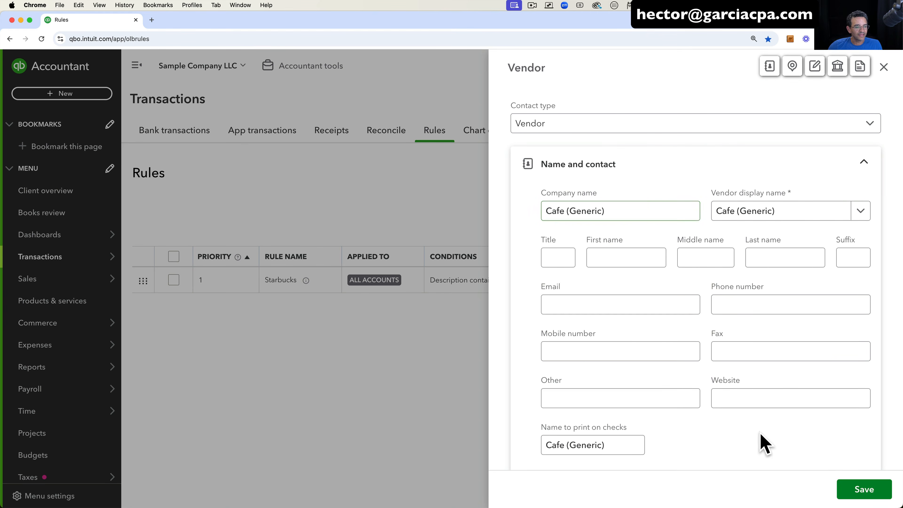
click(760, 435)
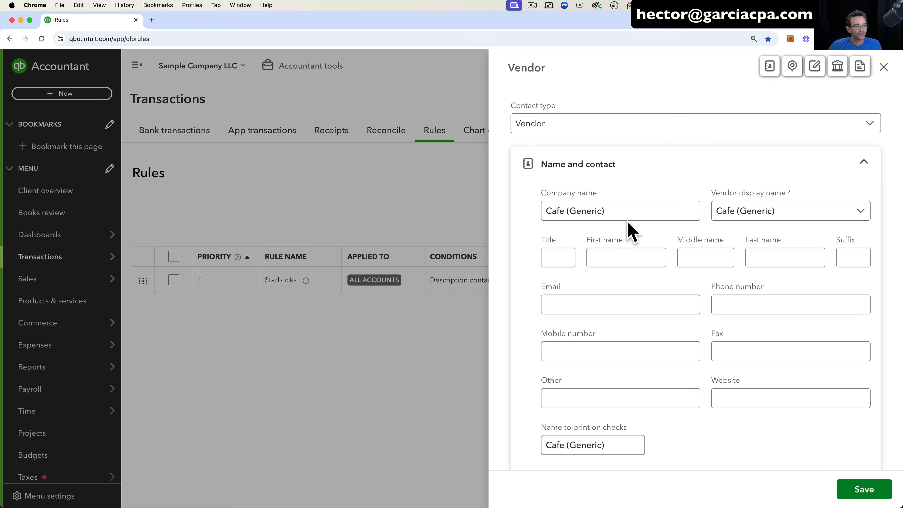
click(626, 212)
click(513, 221)
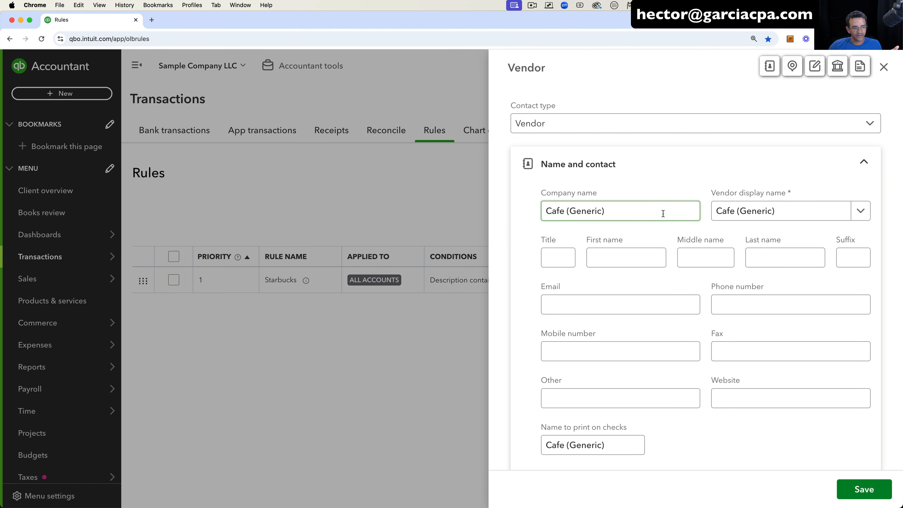
click(868, 493)
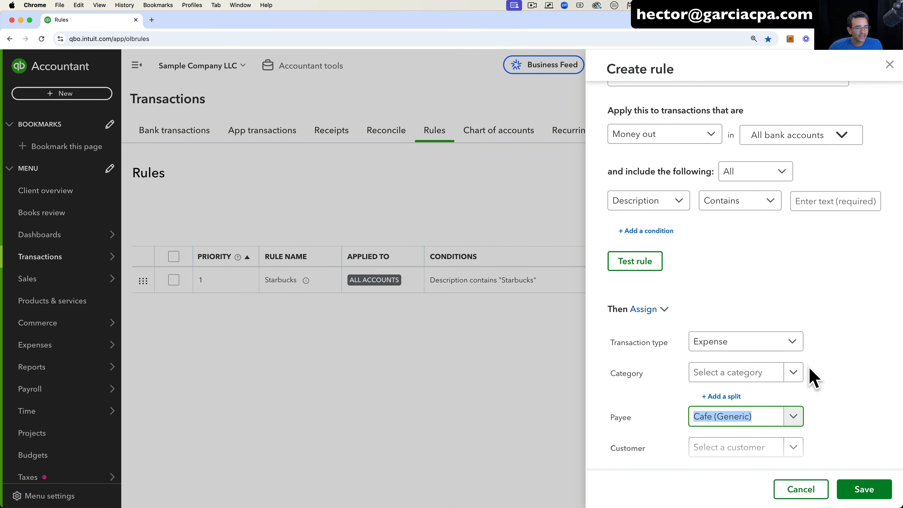
Set the rule to match any of two conditions: description contains Cafe, or description contains Restaurant.
scroll(790, 347, down, 2)
scroll(750, 258, up, 3)
click(822, 217)
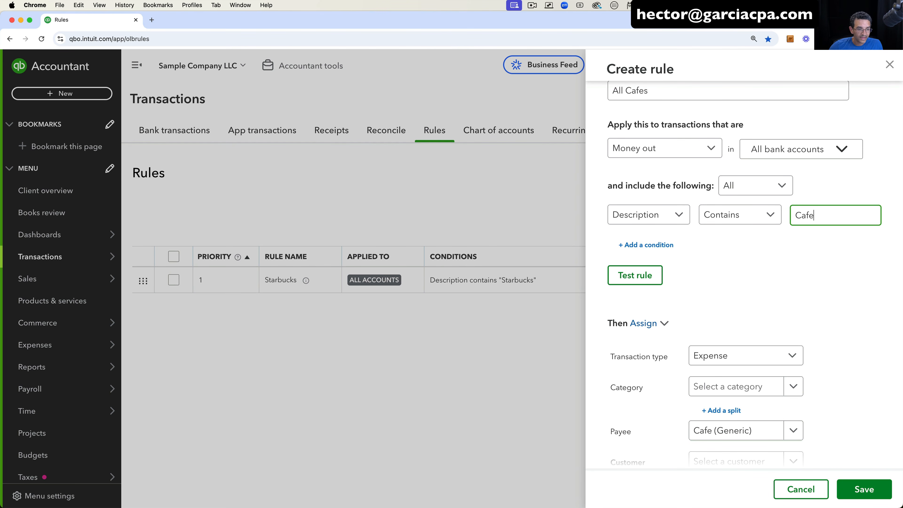
click(650, 245)
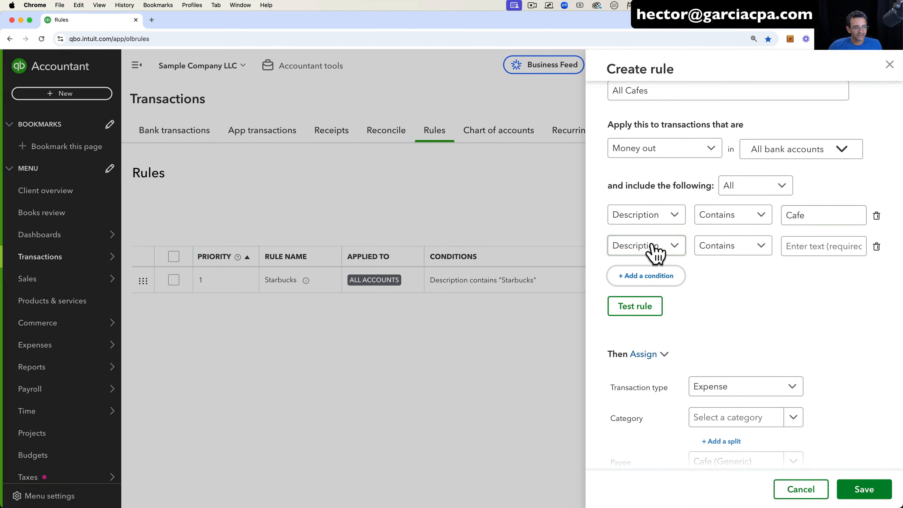
click(824, 247)
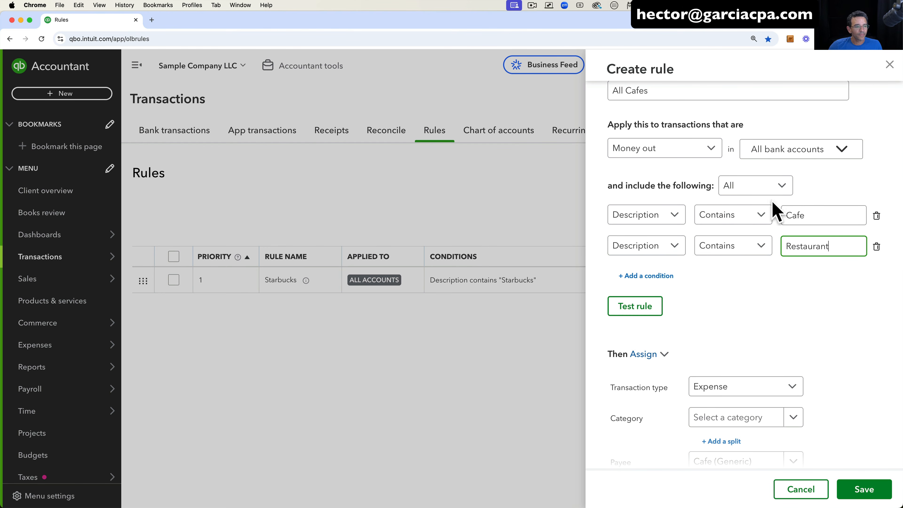
click(764, 187)
click(750, 208)
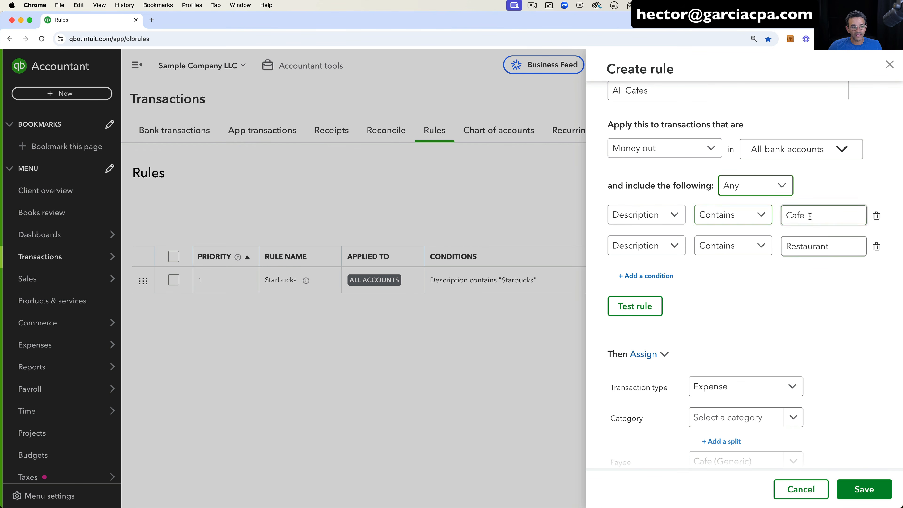
Rename the rule as All Cafes/Restaurants, correcting the misspelled word with the spelling suggestion.
scroll(746, 217, up, 2)
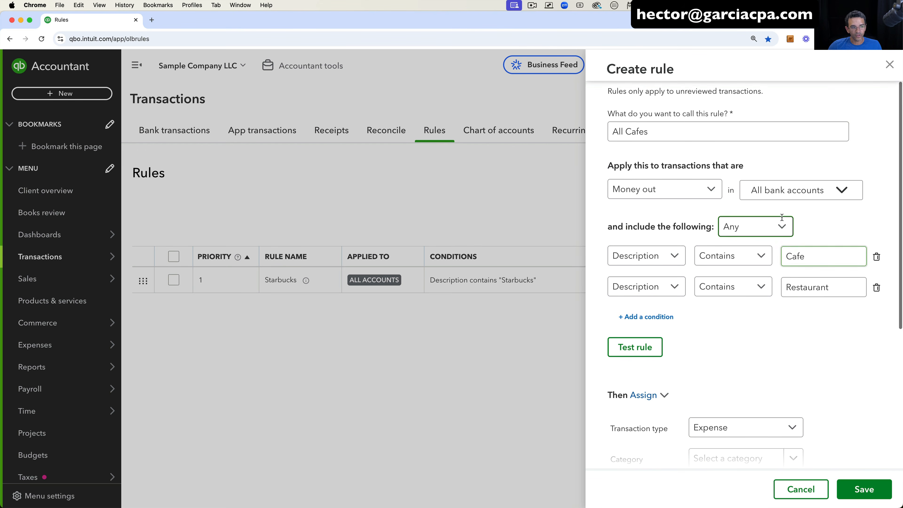
click(662, 136)
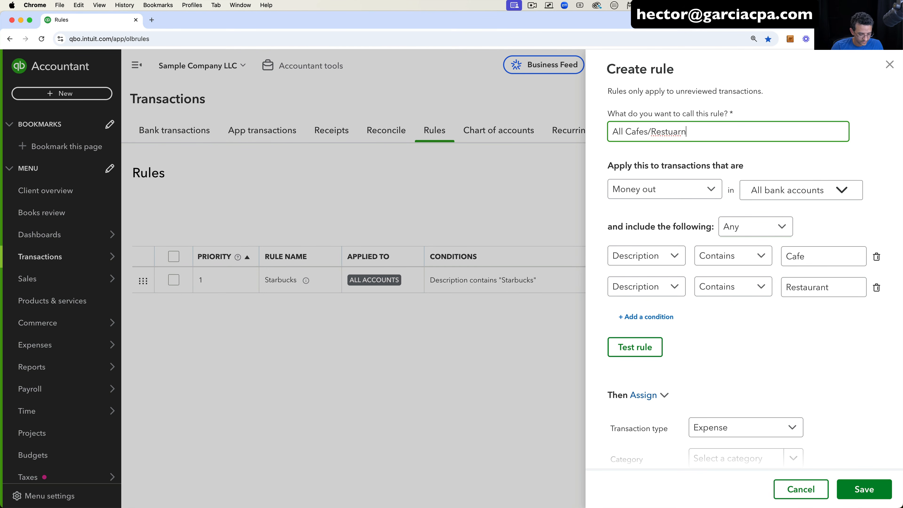
right_click(665, 131)
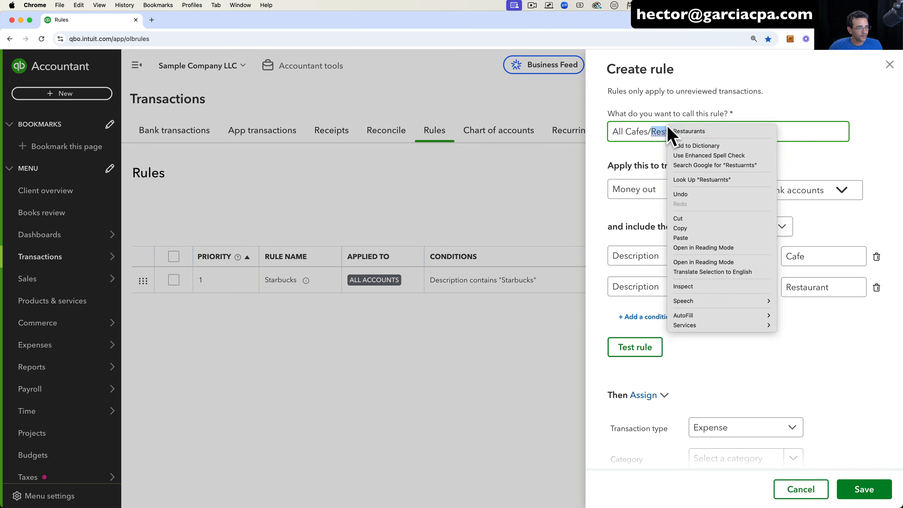
click(677, 134)
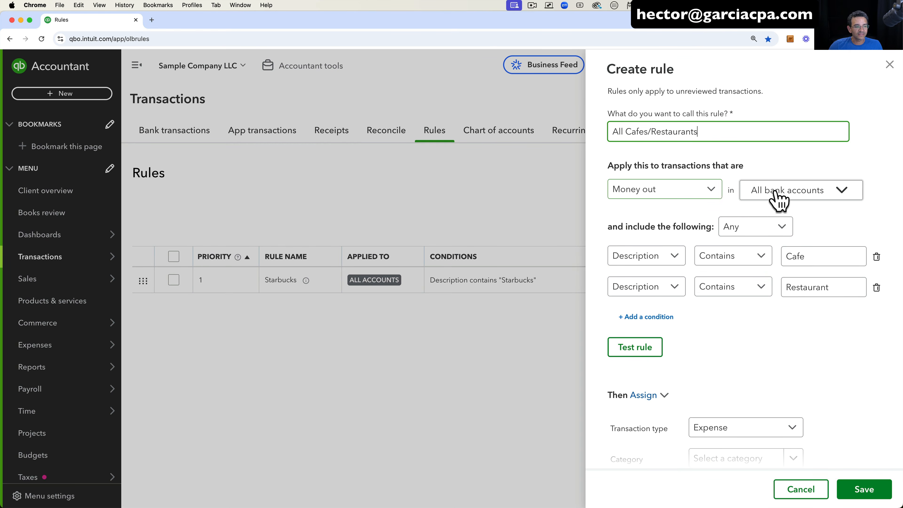
Review the rule's money direction, bank accounts, description conditions and payee.
click(662, 194)
click(798, 194)
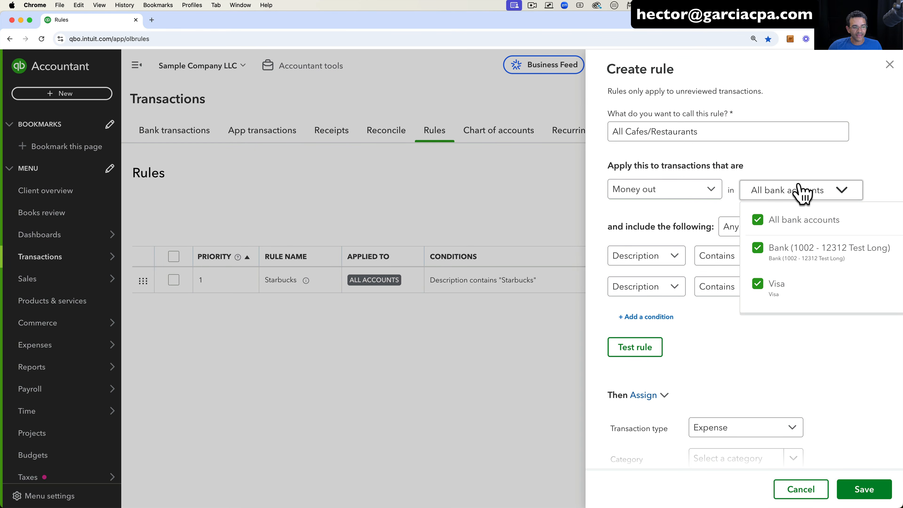
click(805, 186)
click(824, 257)
click(845, 291)
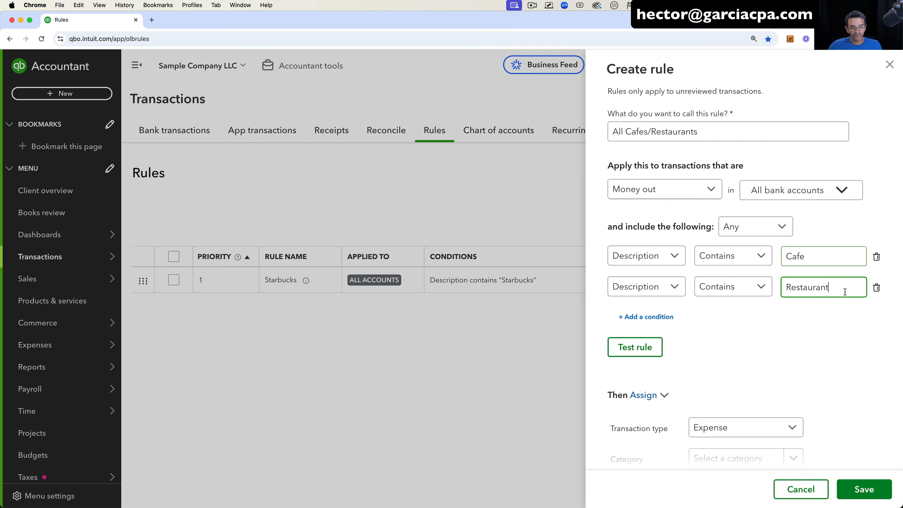
scroll(798, 374, down, 4)
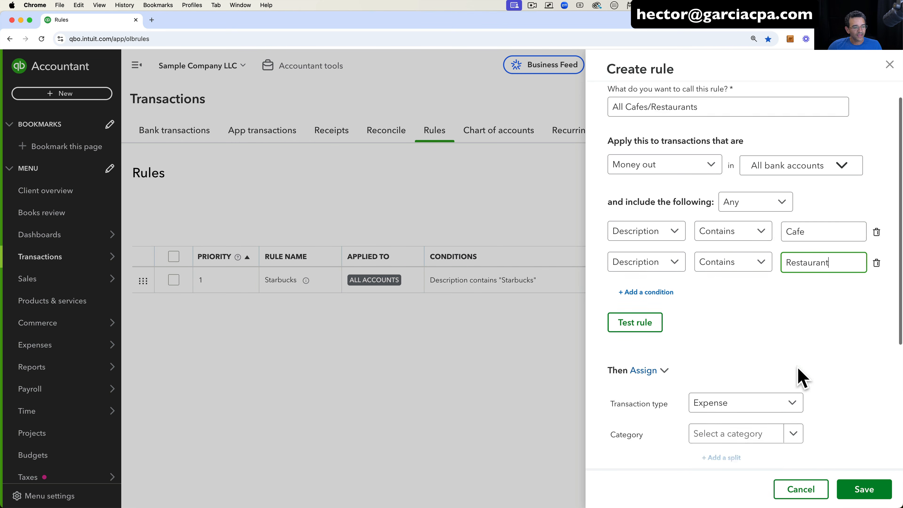
click(711, 382)
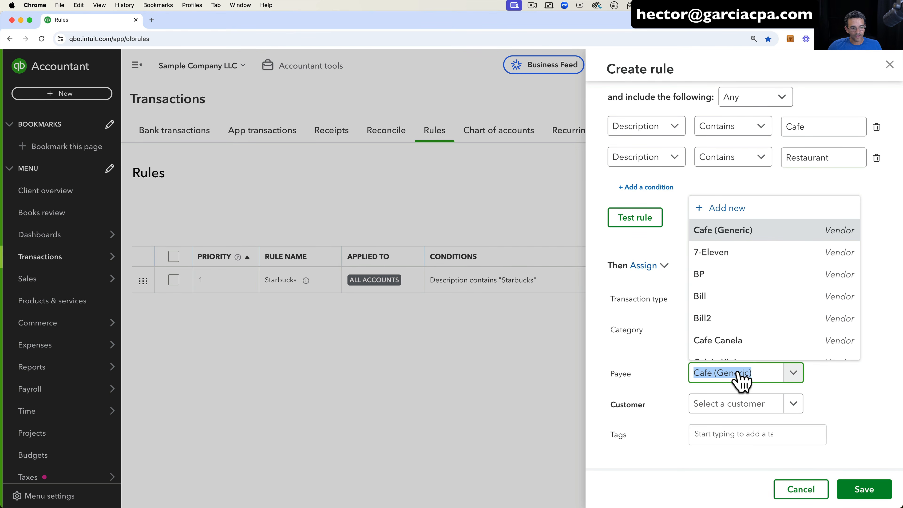
click(673, 383)
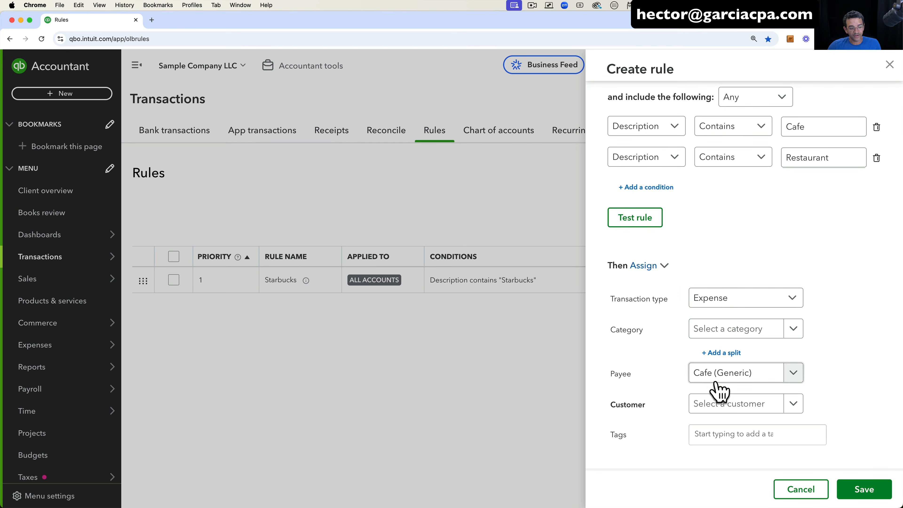
Assign the Meals and Entertainment category to the rule and check its auto-add setting.
click(724, 329)
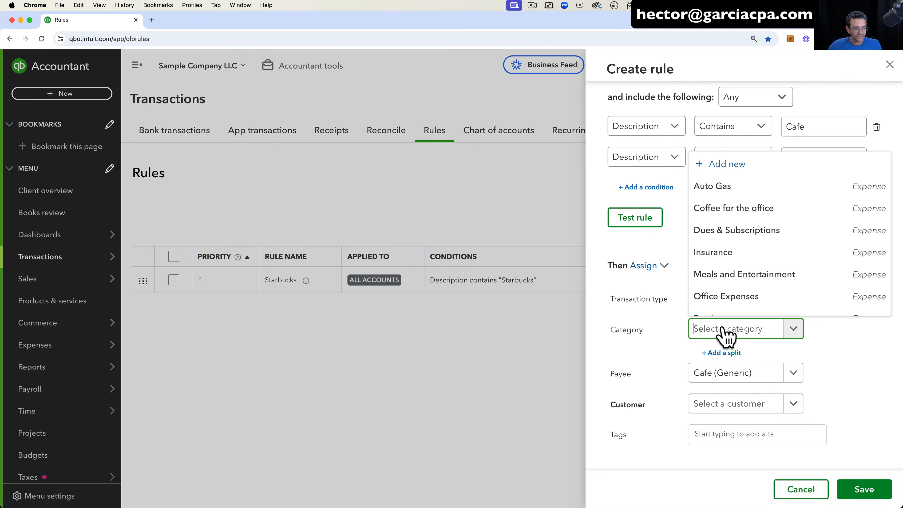
text(meals)
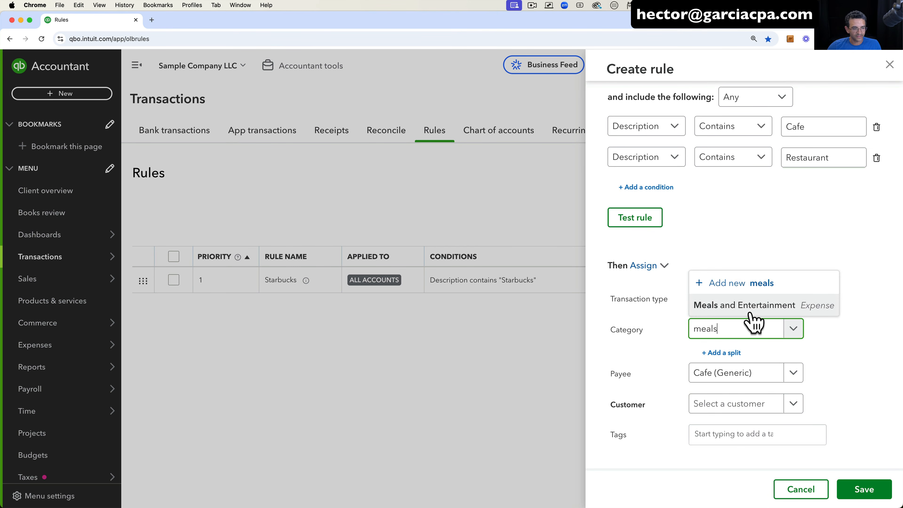
click(746, 306)
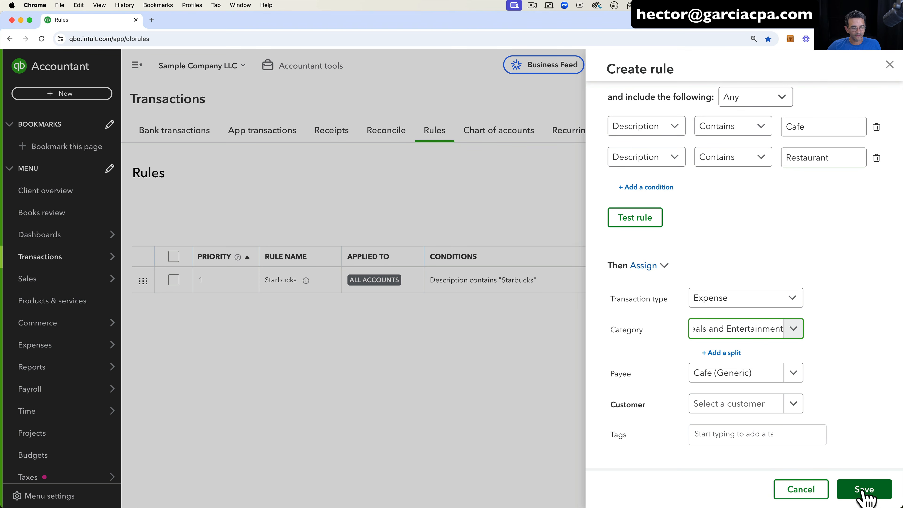
scroll(818, 398, down, 3)
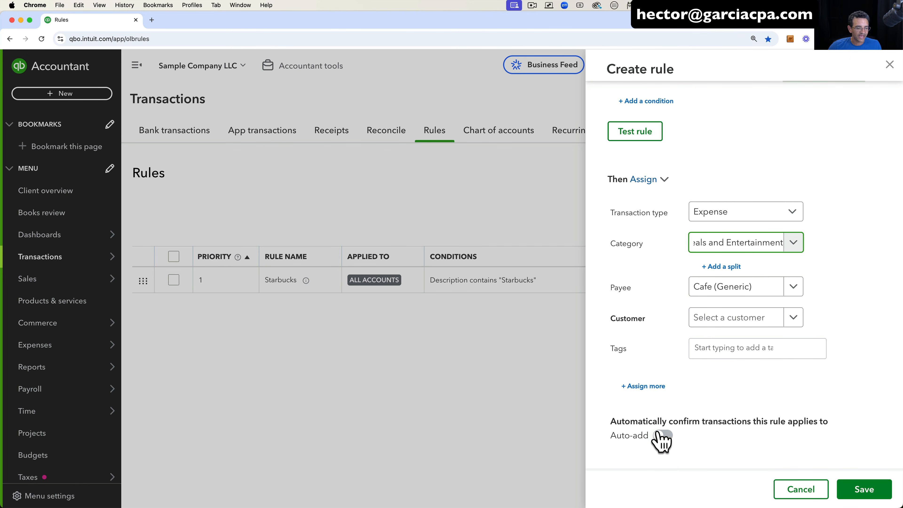
Rename the rule as All Cafes - Restaurants, without the slash, and save it.
click(867, 489)
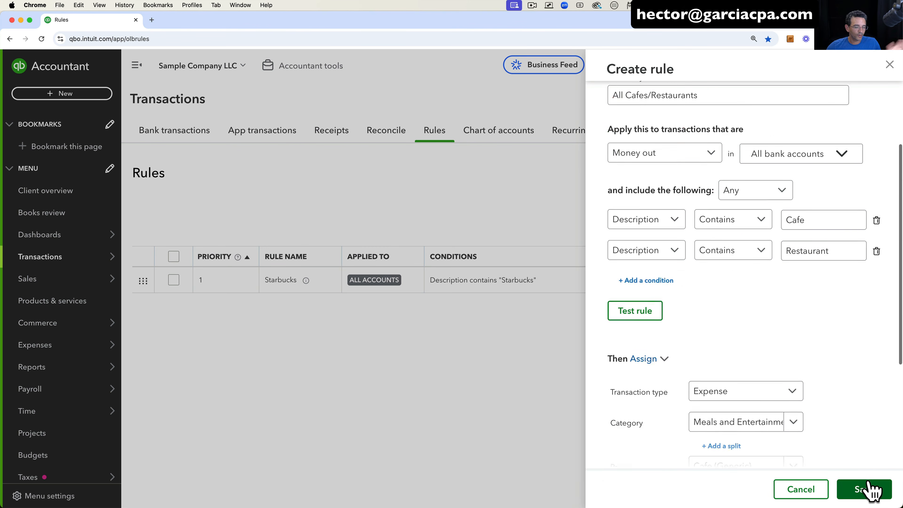
click(650, 177)
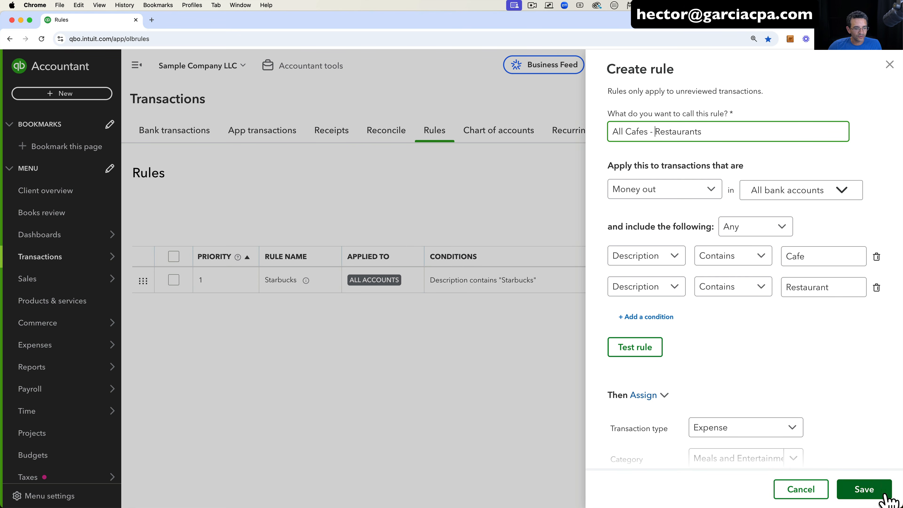
click(866, 489)
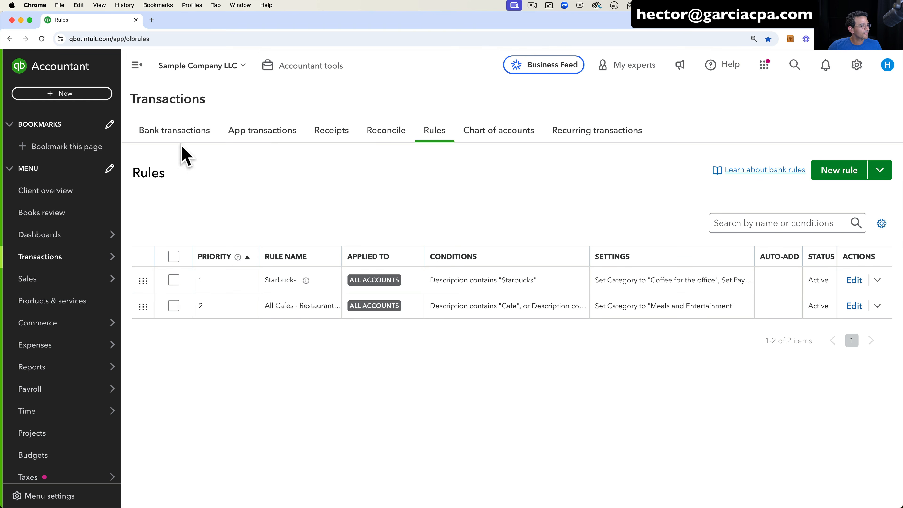
Return to the pending Visa bank transactions and filter them by Rules.
click(169, 132)
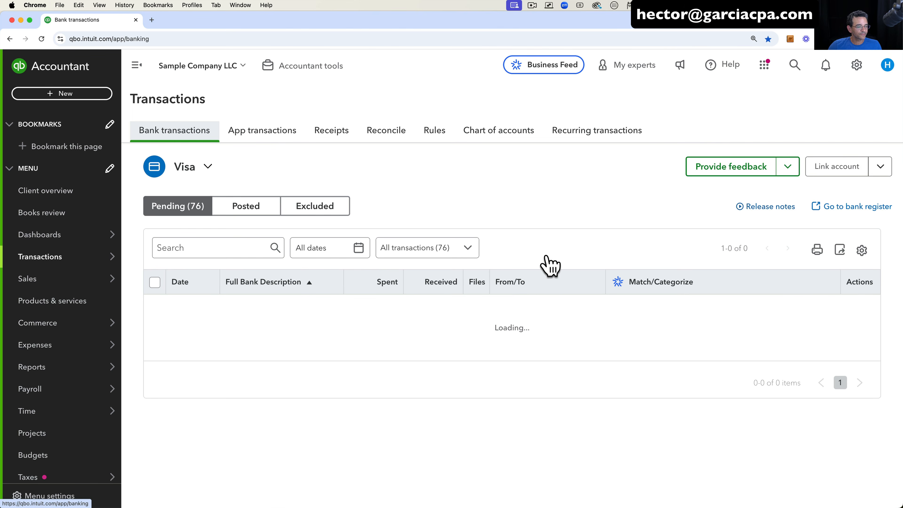
click(461, 246)
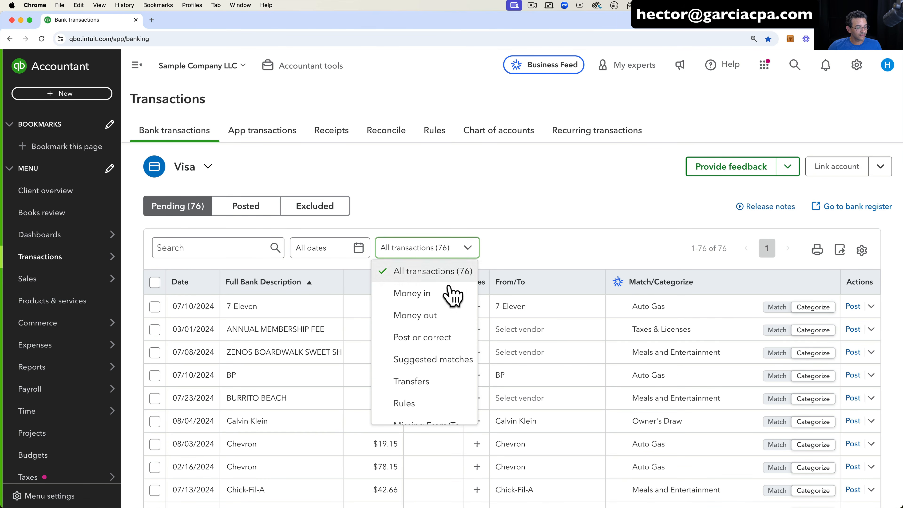
click(425, 403)
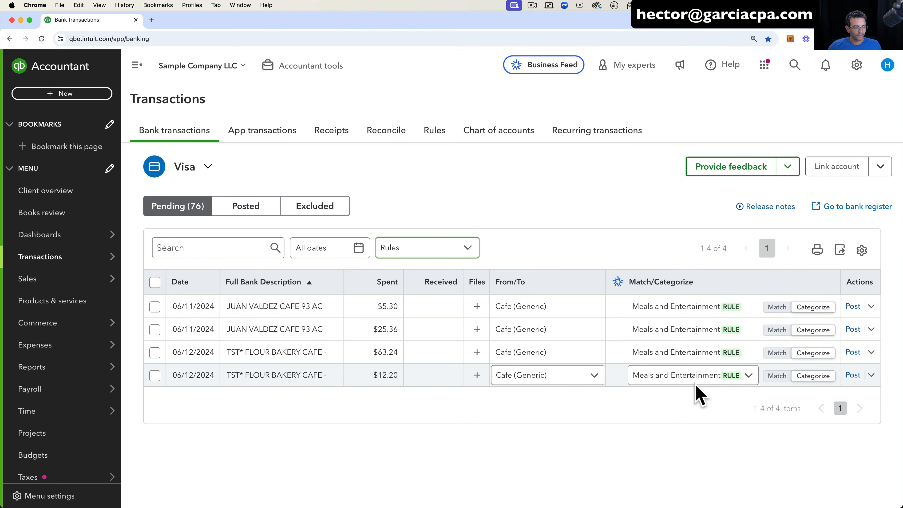
Check in the table preferences whether the bank description is copied to the memo.
click(861, 251)
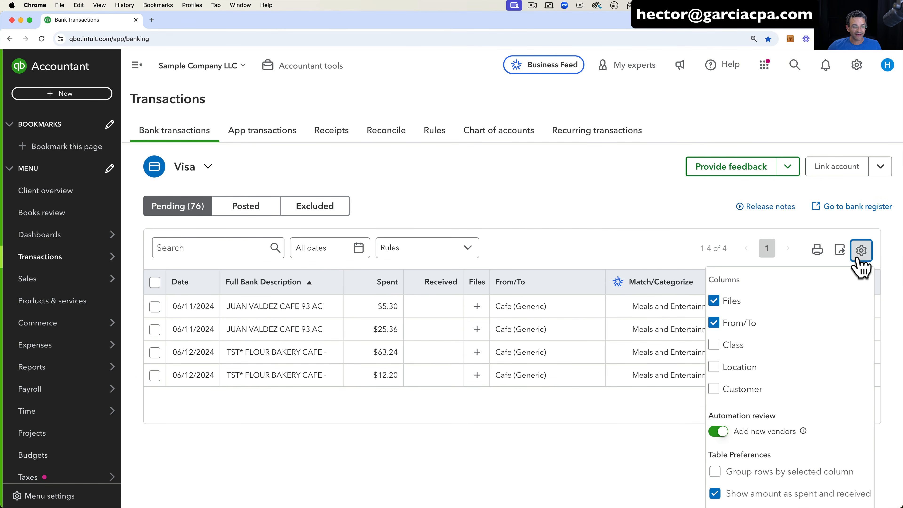
scroll(796, 417, down, 5)
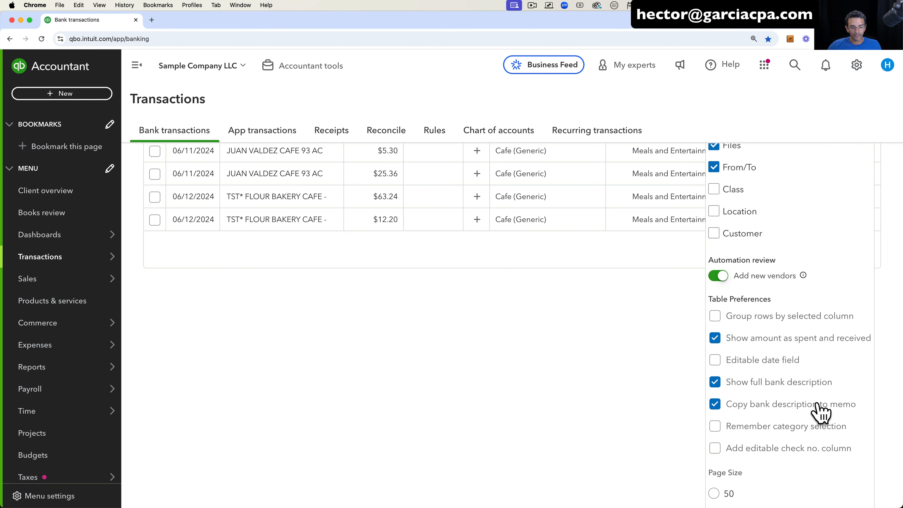
click(626, 323)
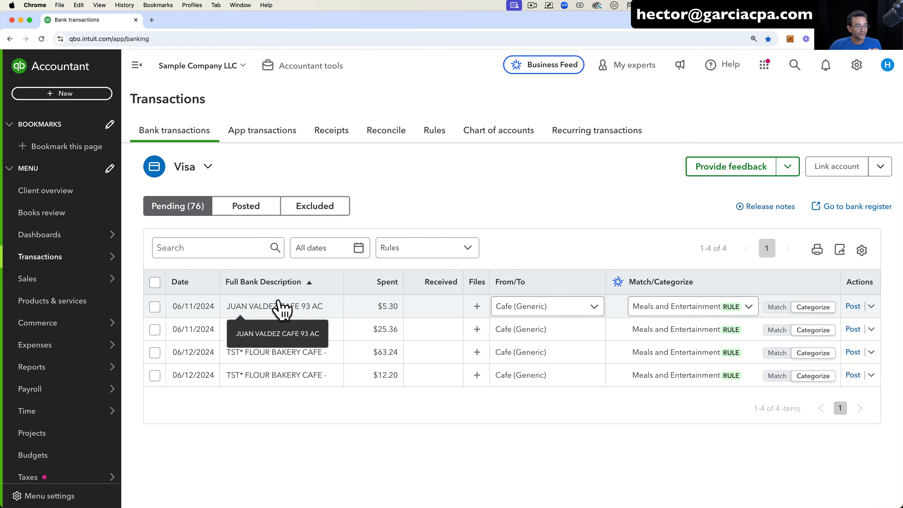
Expand the 06/11/2024 Juan Valdez Cafe transaction for $5.30 and highlight its memo text.
click(283, 308)
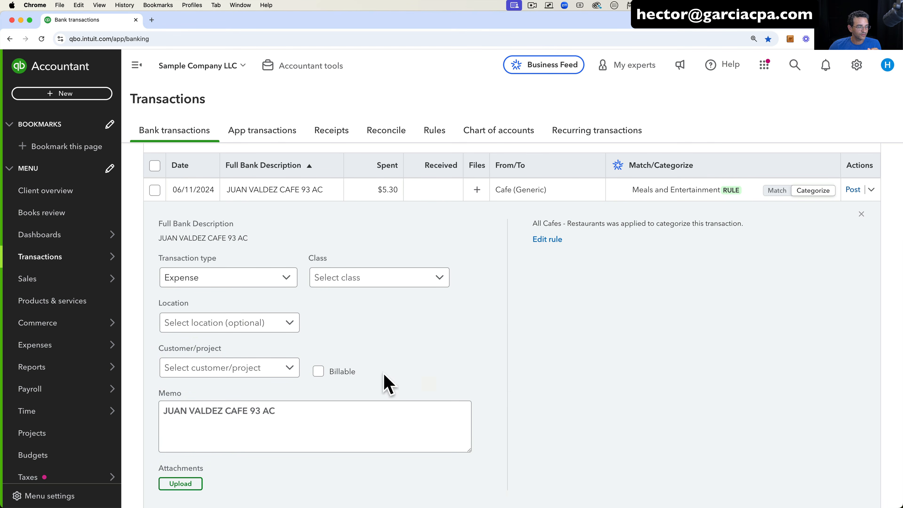
click(301, 412)
drag(302, 412, 153, 411)
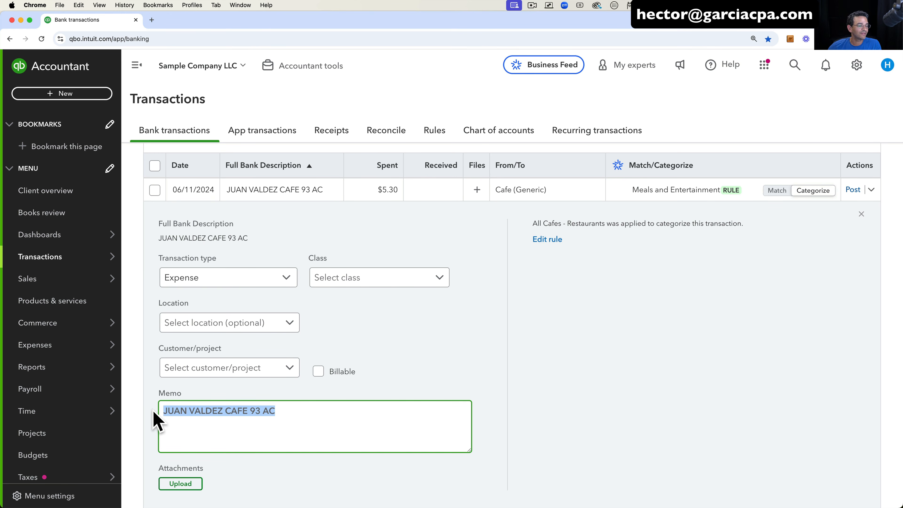
Collapse the expanded Juan Valdez Cafe transaction and post all of the rule-categorized cafe transactions together.
scroll(313, 313, up, 2)
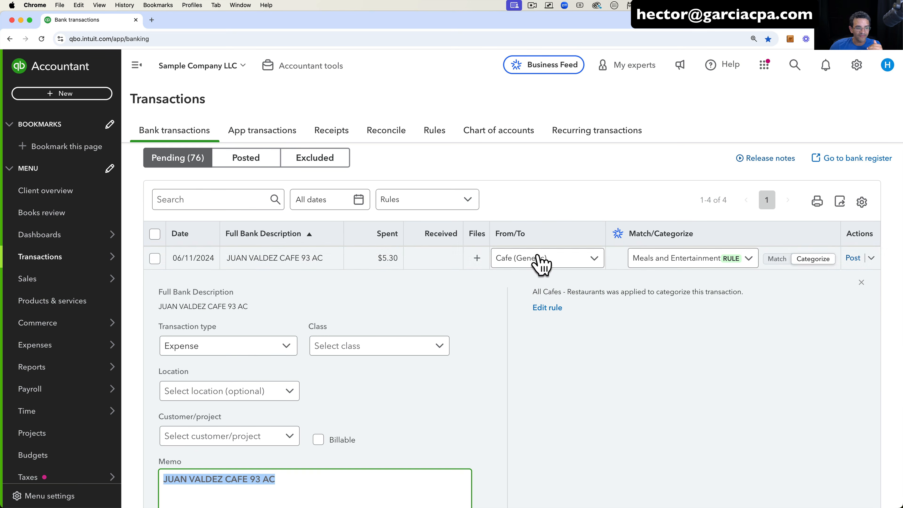
click(871, 258)
scroll(878, 265, down, 2)
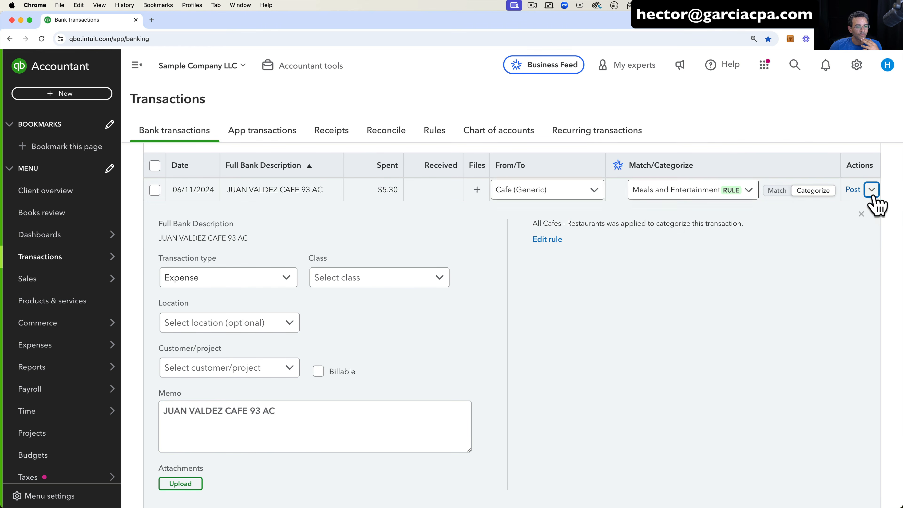
click(861, 214)
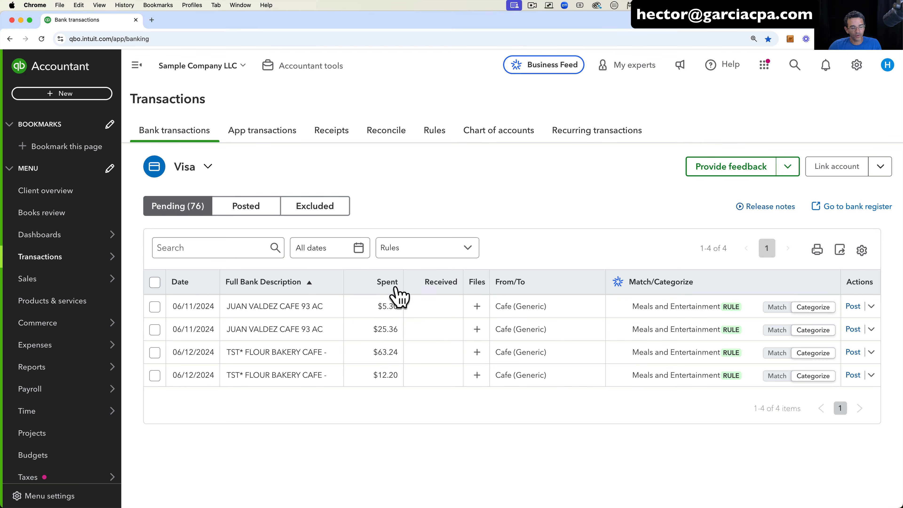
click(162, 282)
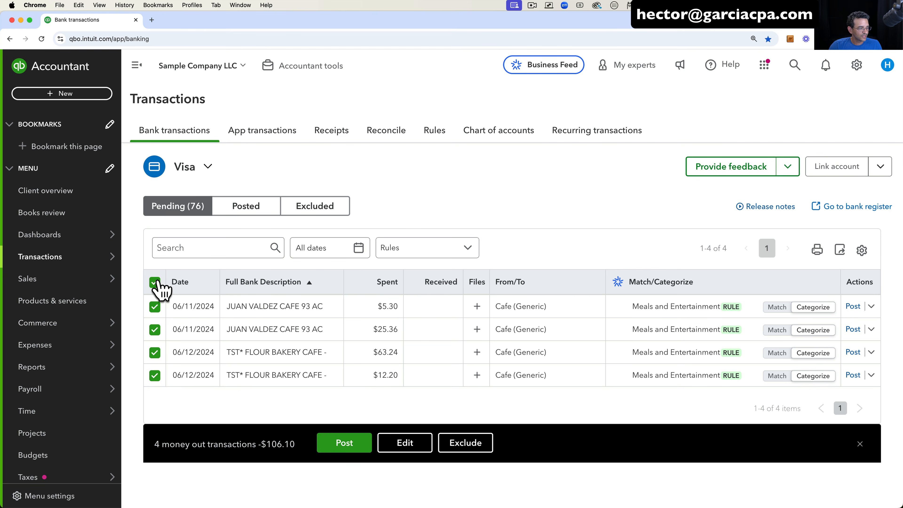
click(347, 442)
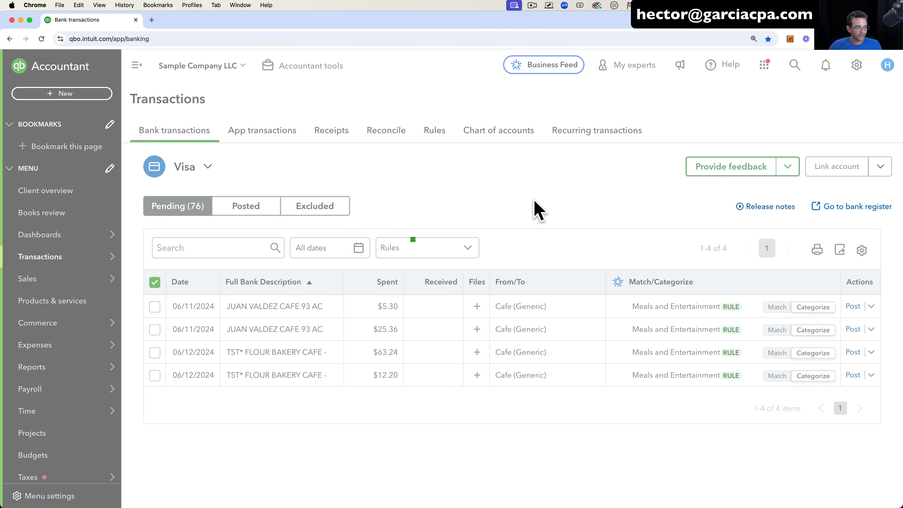
Show all pending Visa transactions and turn on grouping of rows by the selected column.
click(449, 251)
click(432, 271)
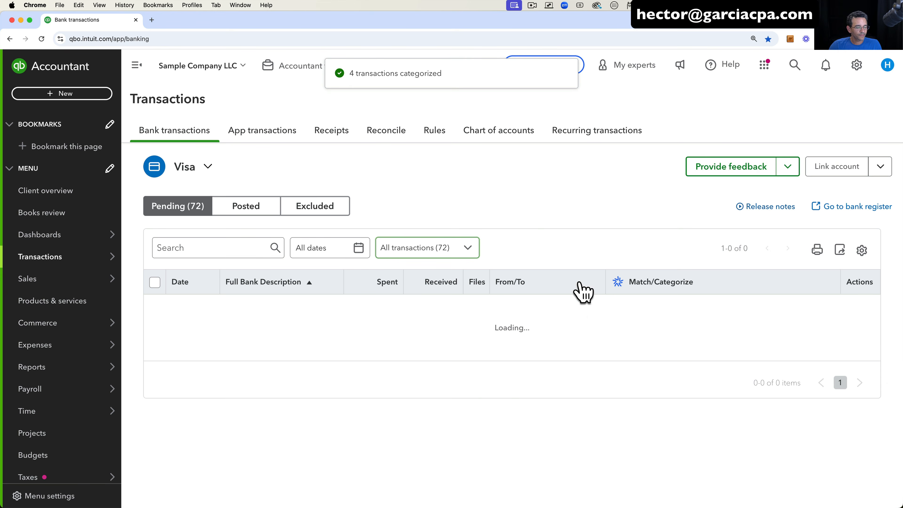
click(861, 250)
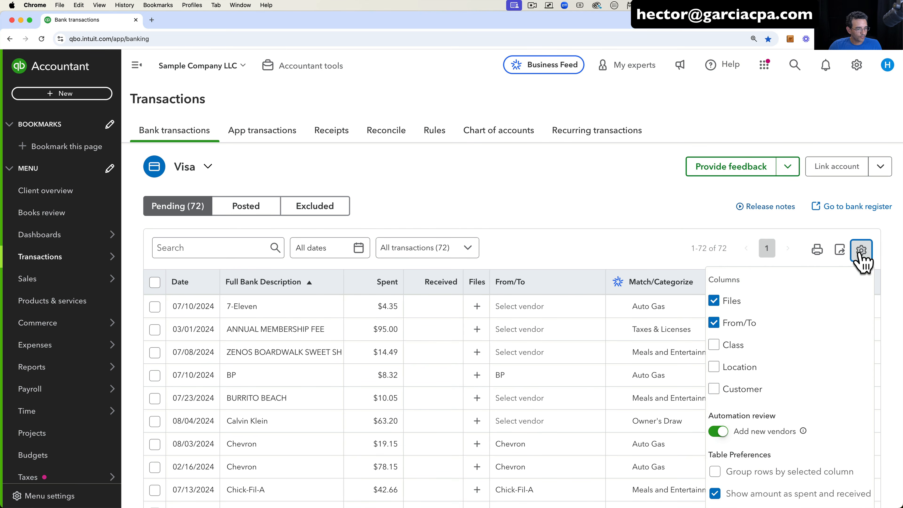
scroll(722, 436, down, 2)
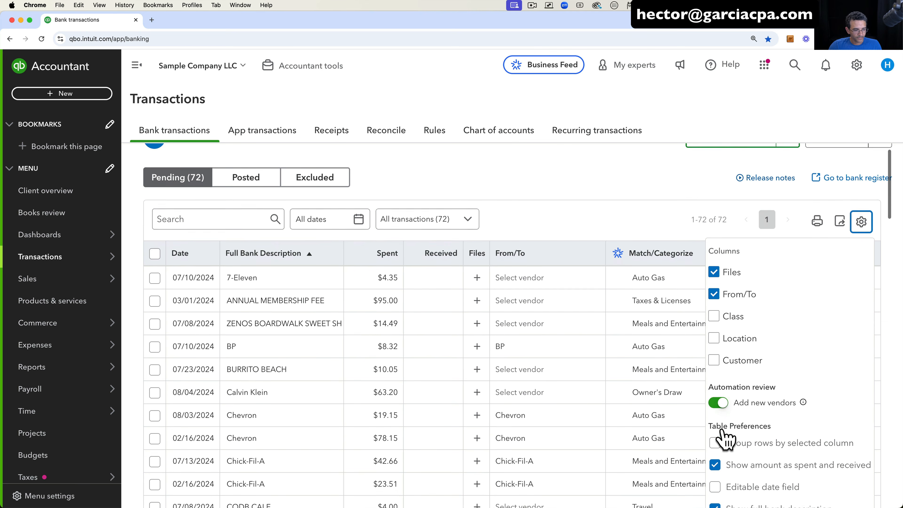
click(714, 441)
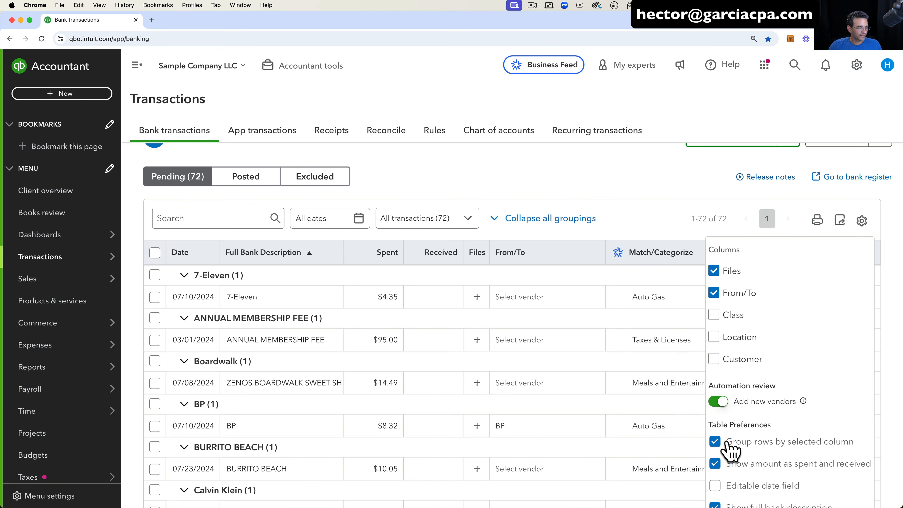
click(555, 192)
scroll(500, 325, down, 15)
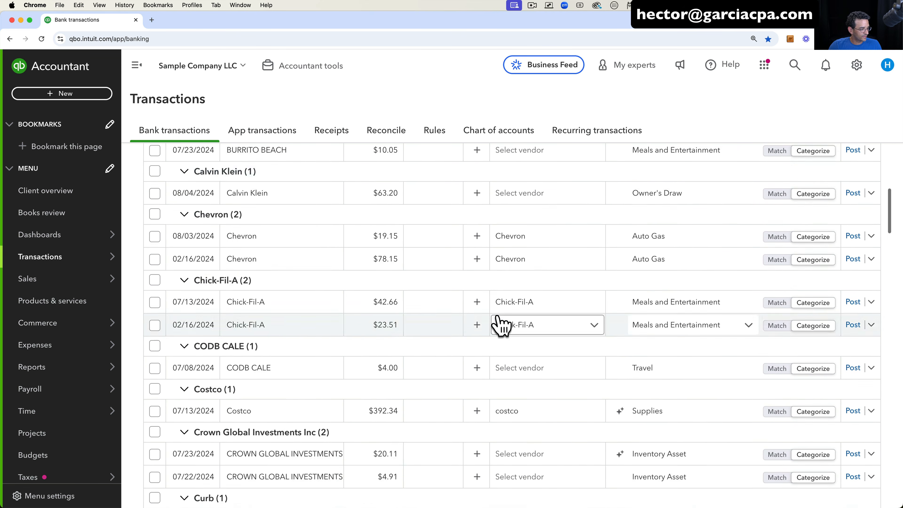
scroll(500, 324, down, 15)
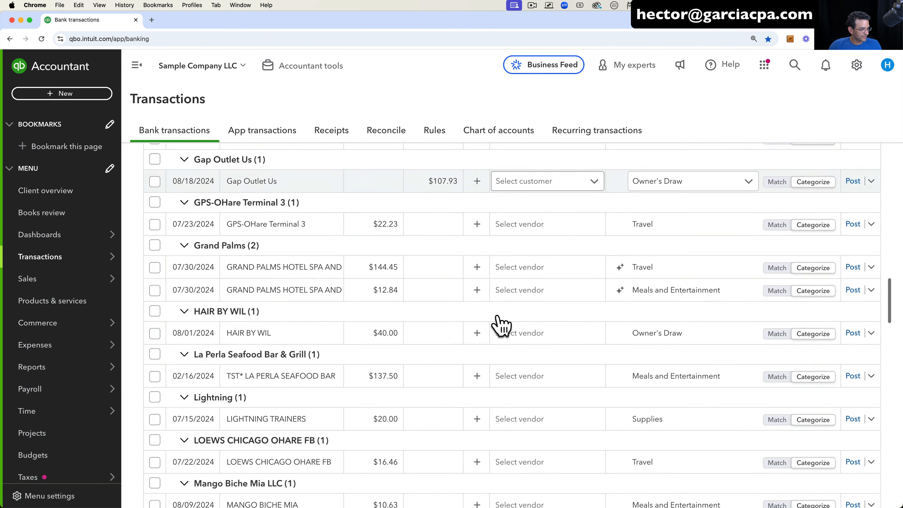
scroll(500, 325, down, 15)
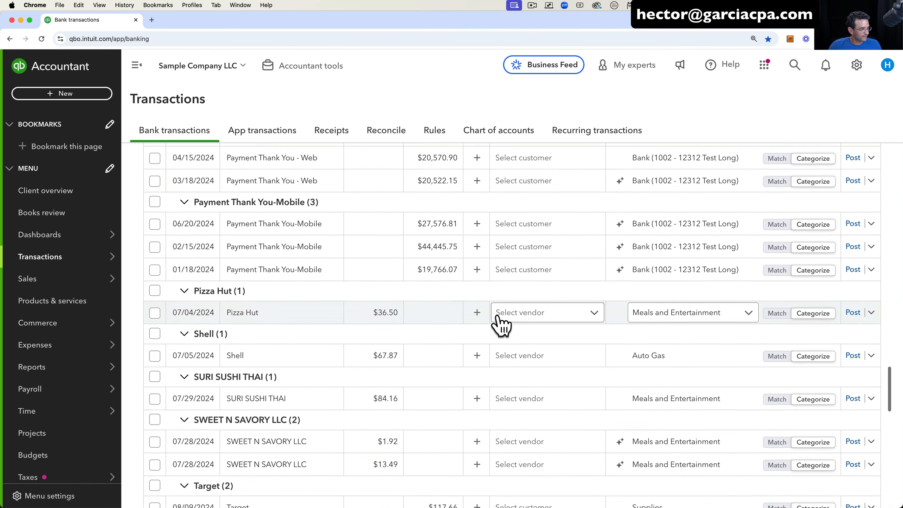
scroll(501, 324, down, 8)
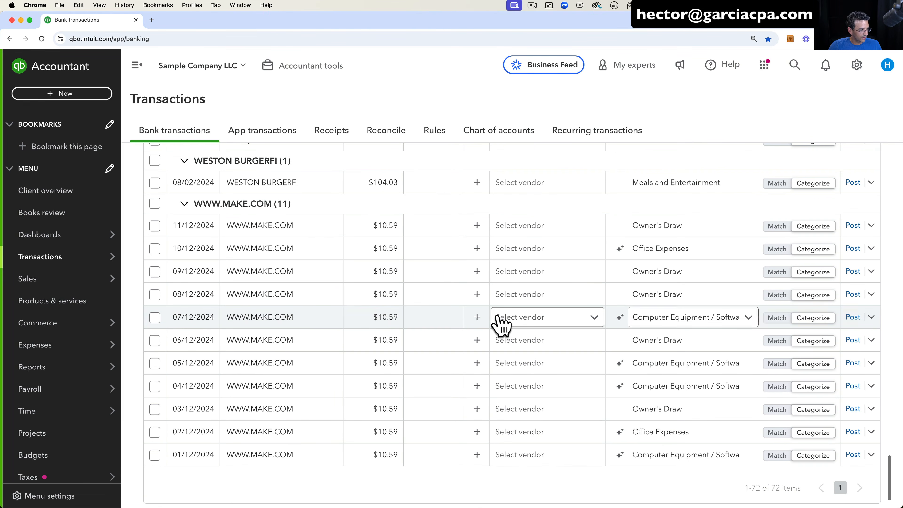
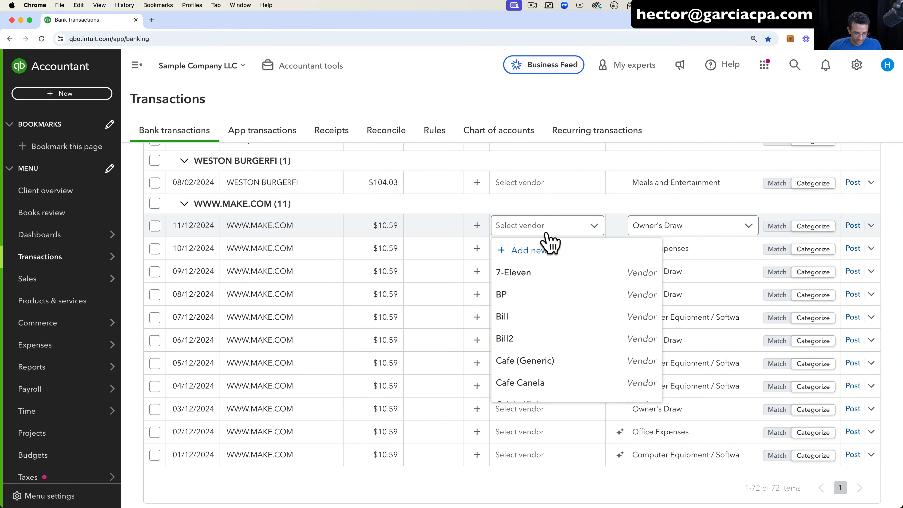
text(Make.co)
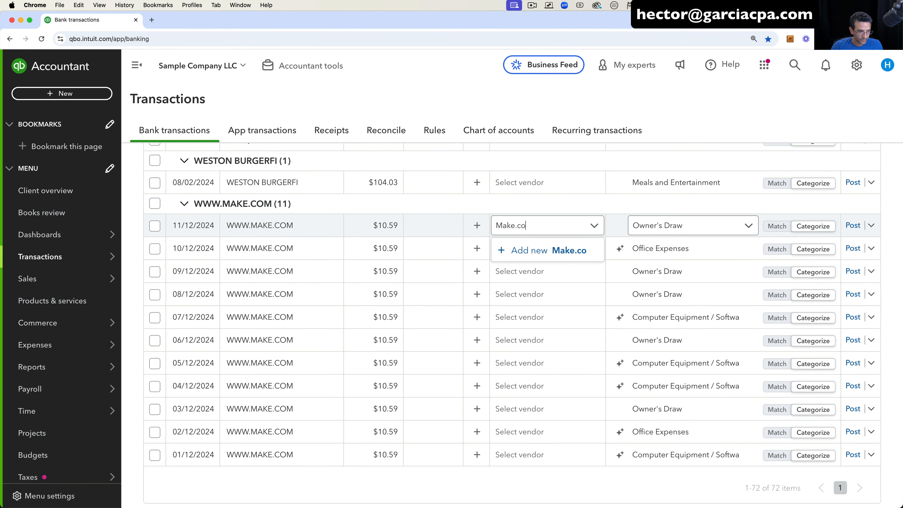
text(m)
click(554, 252)
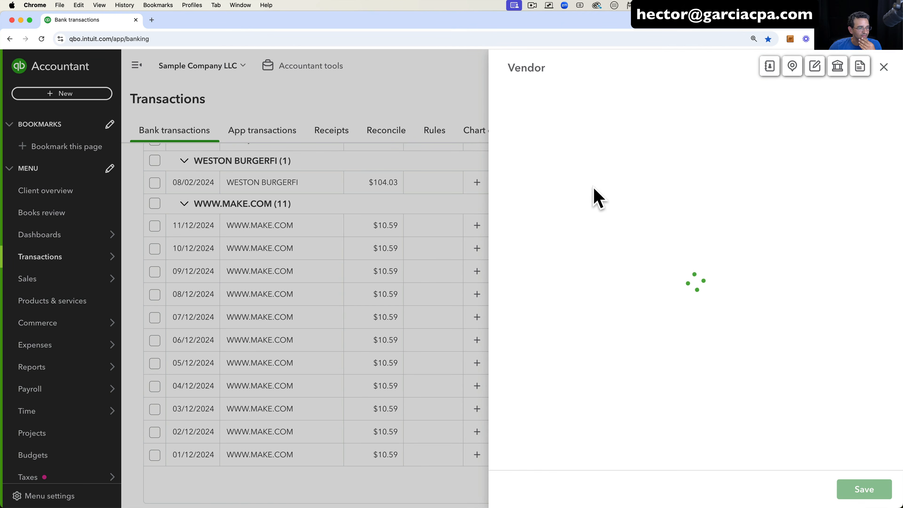
click(867, 493)
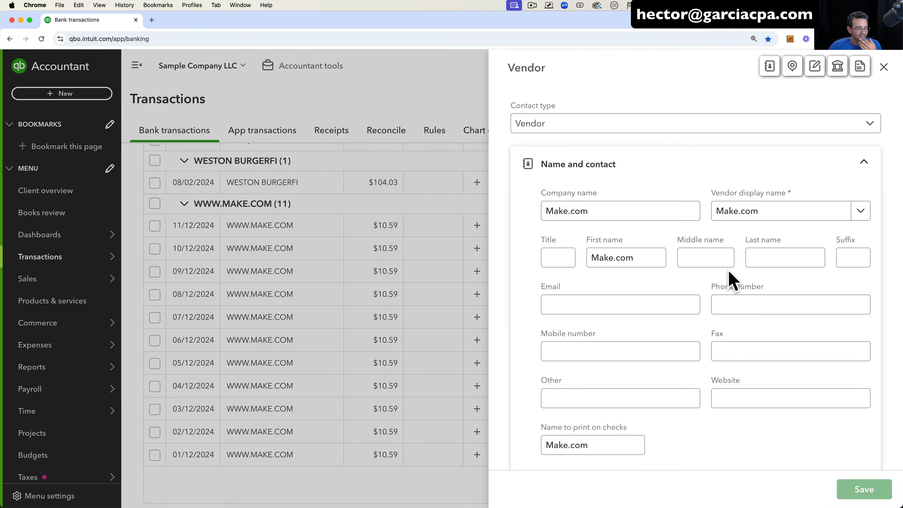
key(Tab)
text(d)
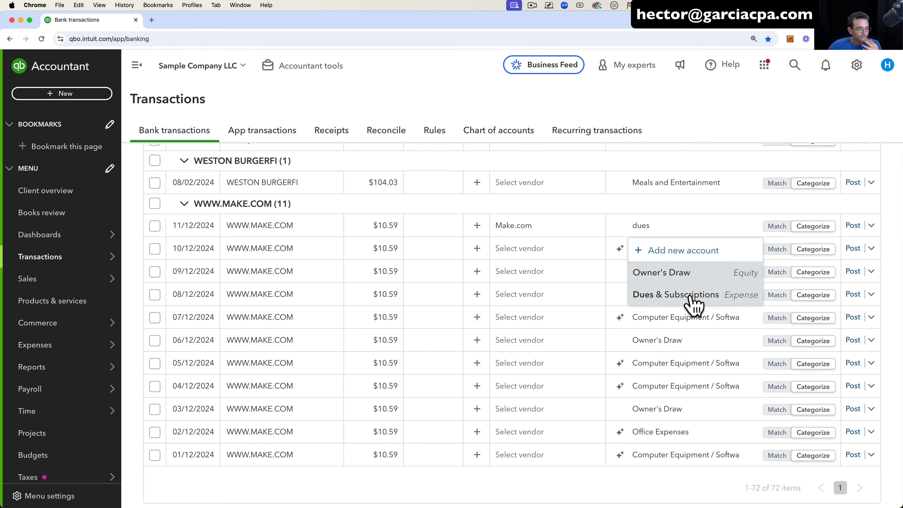
click(690, 296)
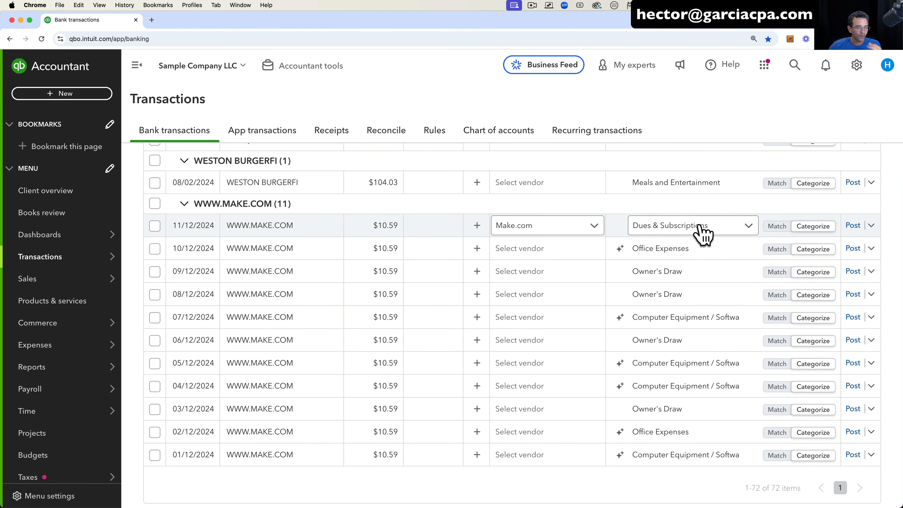
click(893, 237)
click(871, 225)
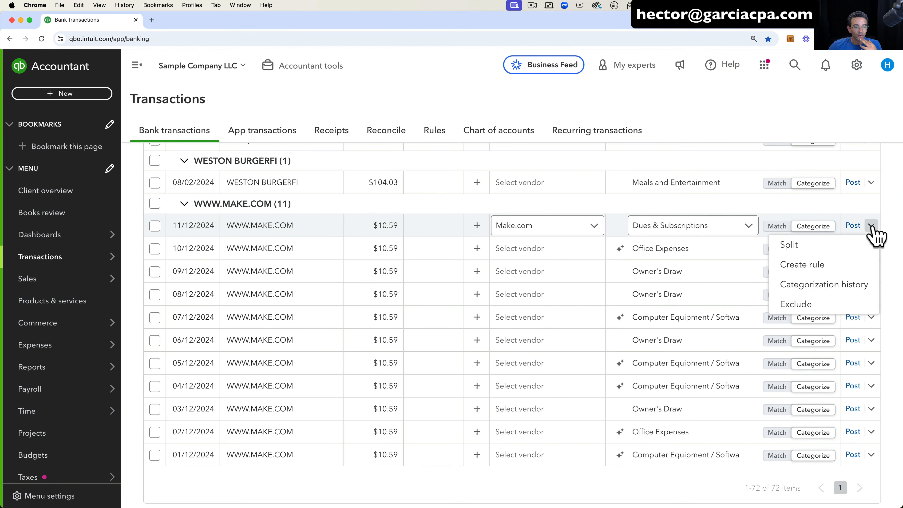
click(819, 265)
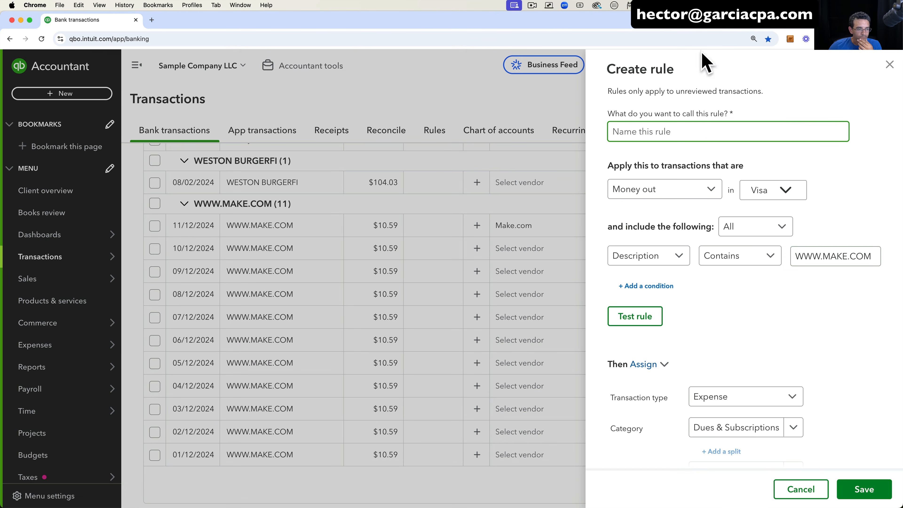
scroll(843, 334, down, 5)
scroll(840, 328, down, 5)
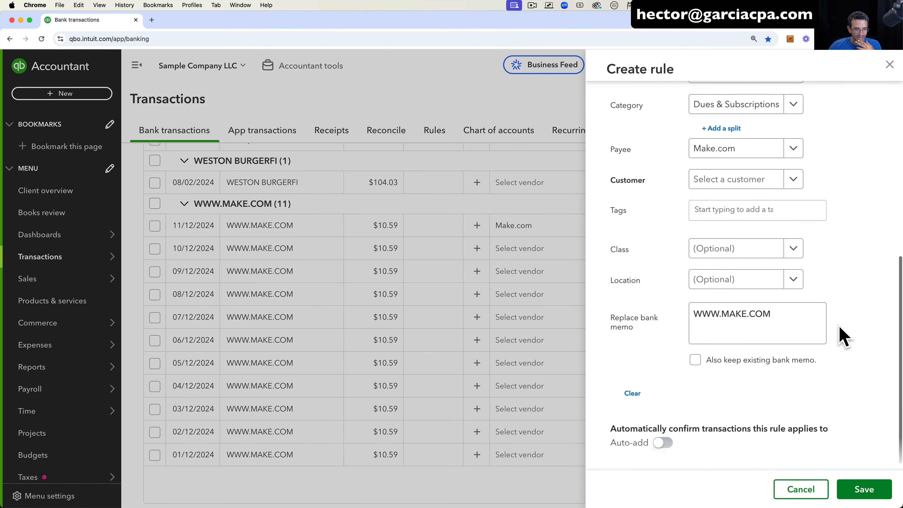
click(662, 436)
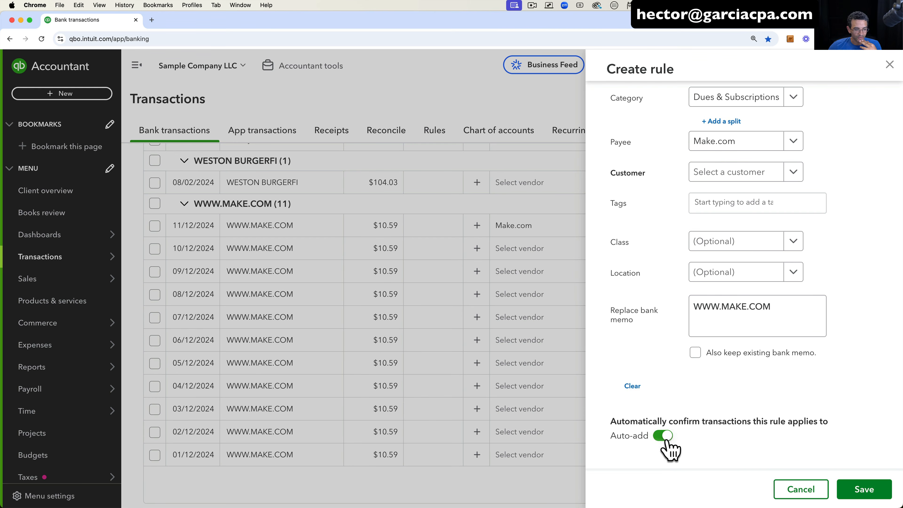
Clear the rule's replacement bank memo text and set it to also keep the existing bank memo.
click(768, 308)
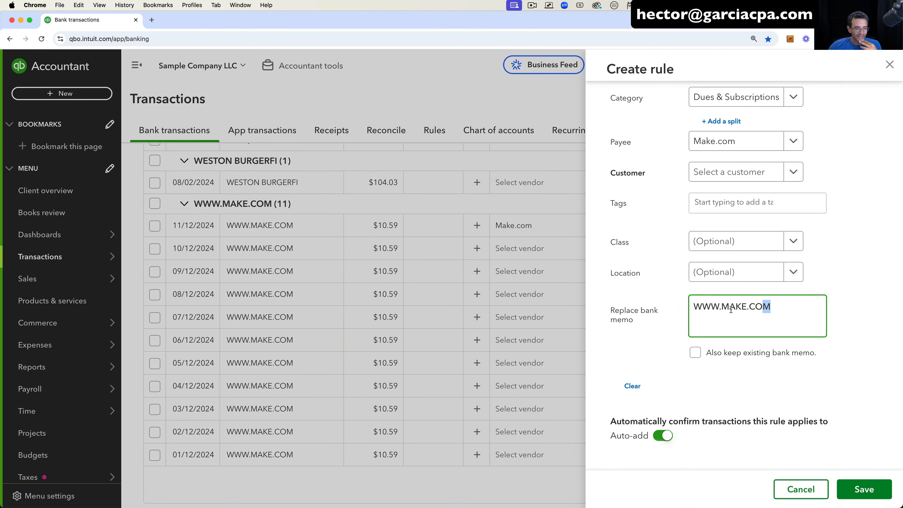
drag(767, 308, 673, 311)
scroll(675, 318, up, 5)
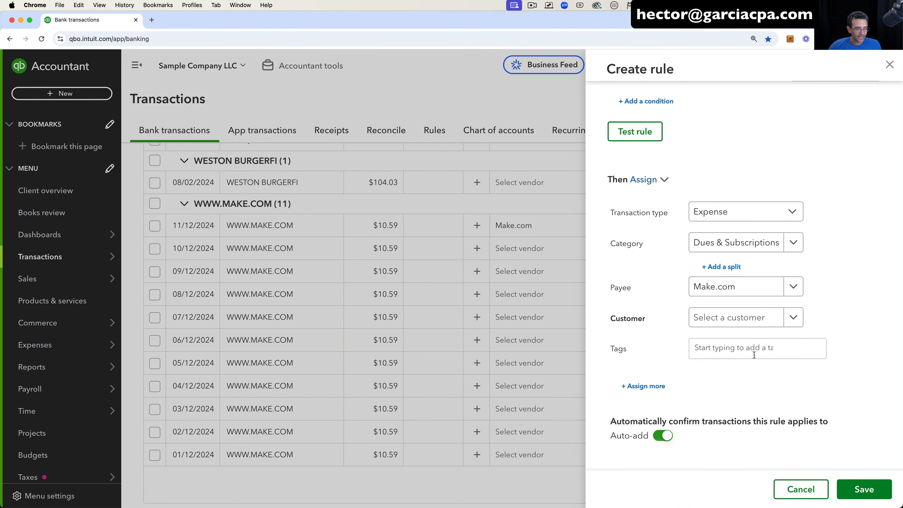
click(643, 386)
scroll(746, 397, down, 5)
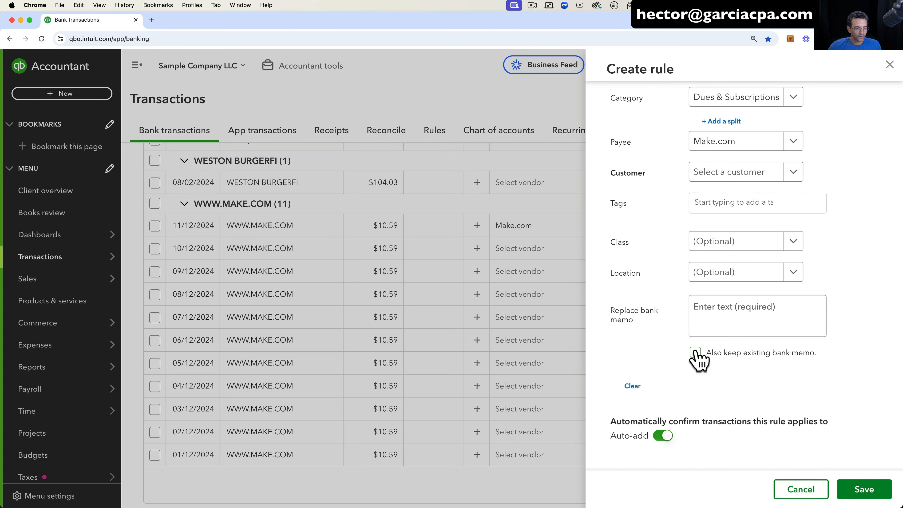
click(695, 354)
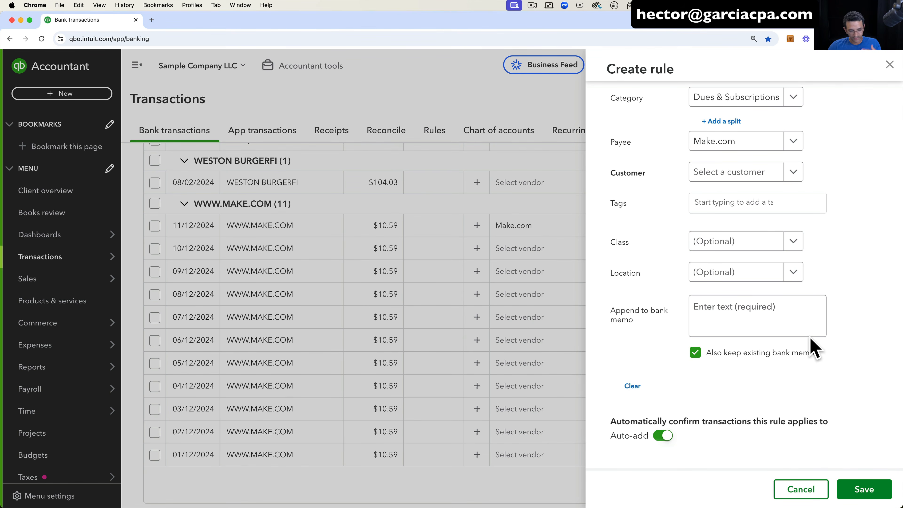
Name the rule MAKE.COM, reusing the text from its description condition, and save it.
scroll(785, 308, up, 10)
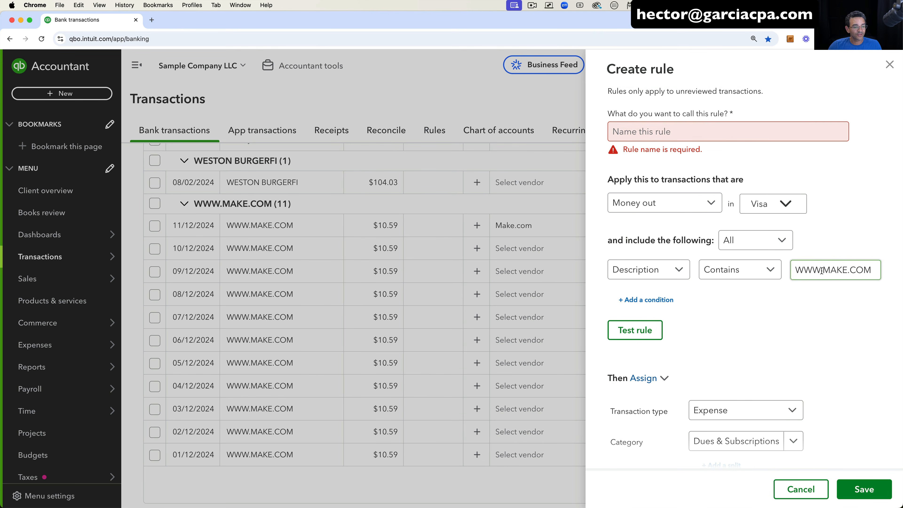
drag(819, 271, 885, 279)
key(cmd+c)
click(615, 132)
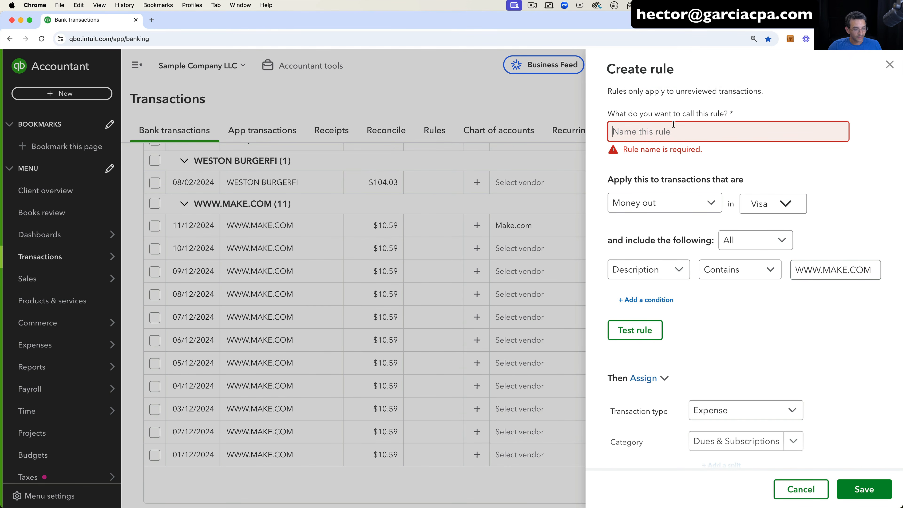
key(cmd+v)
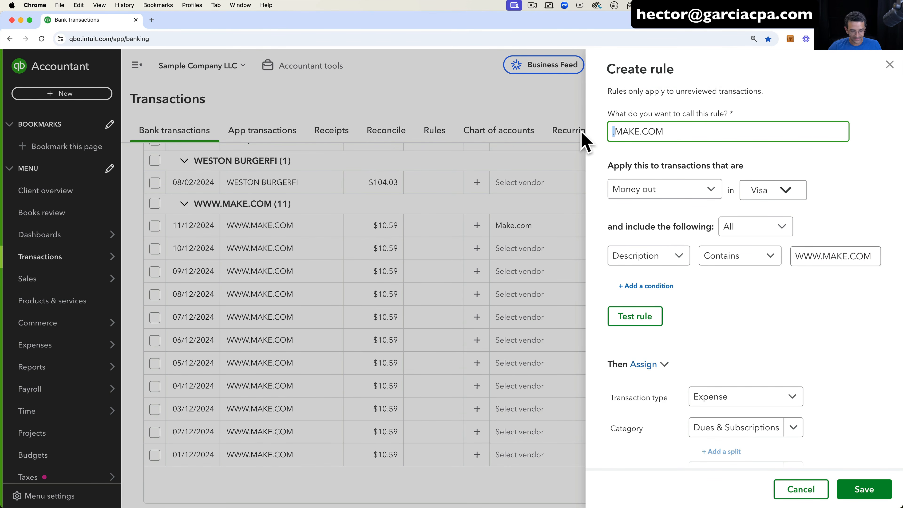
key(BackSpace)
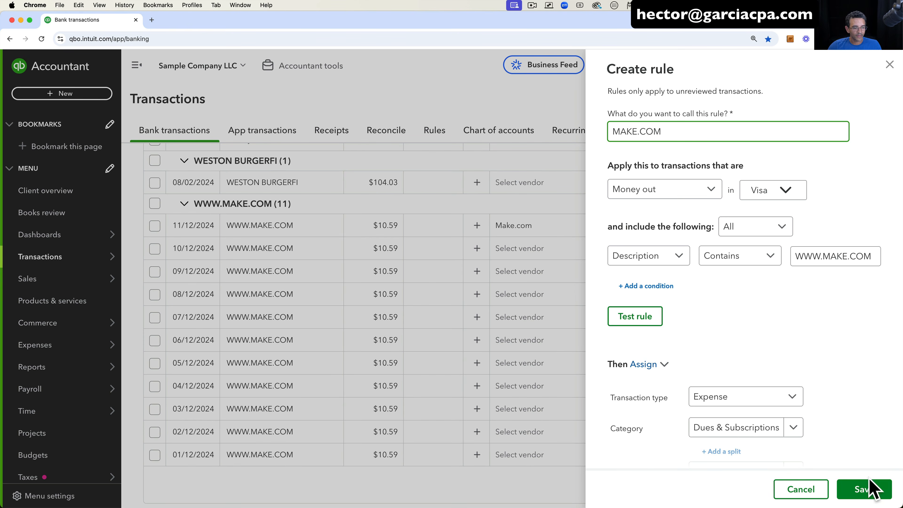
click(866, 489)
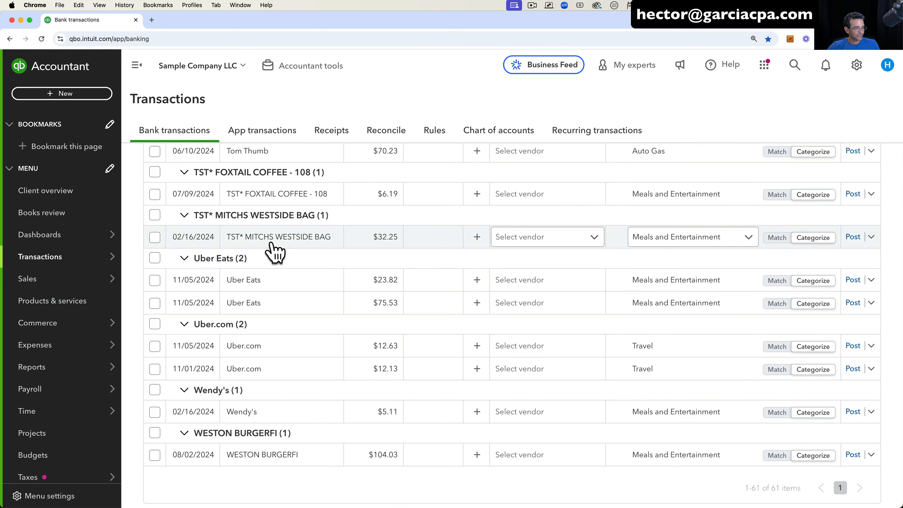
scroll(274, 252, up, 20)
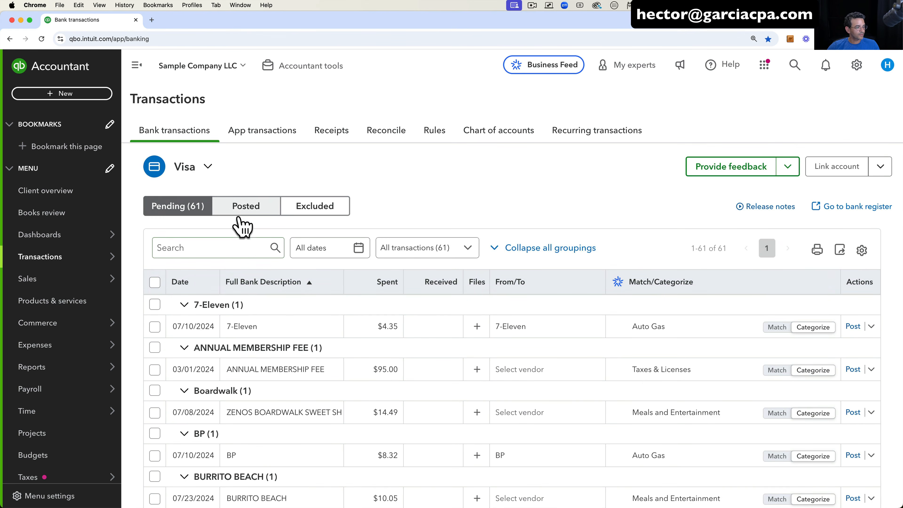
click(247, 208)
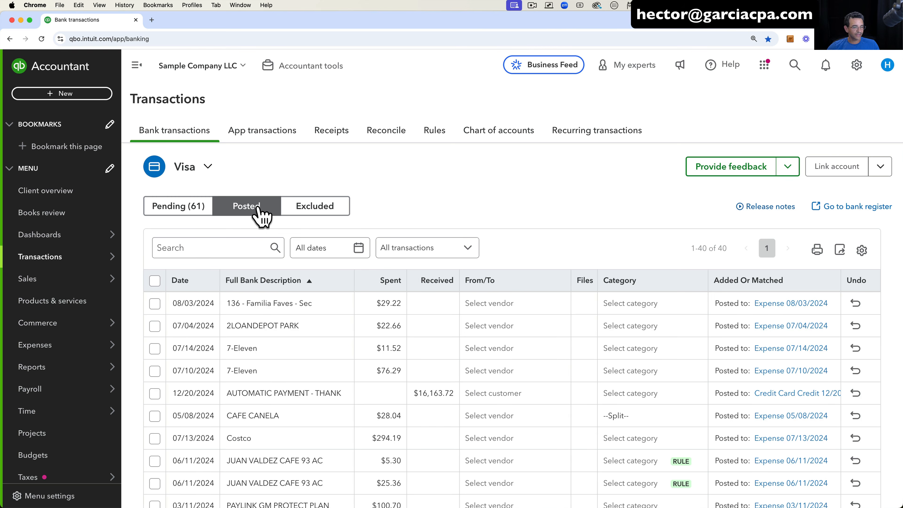
scroll(600, 394, down, 10)
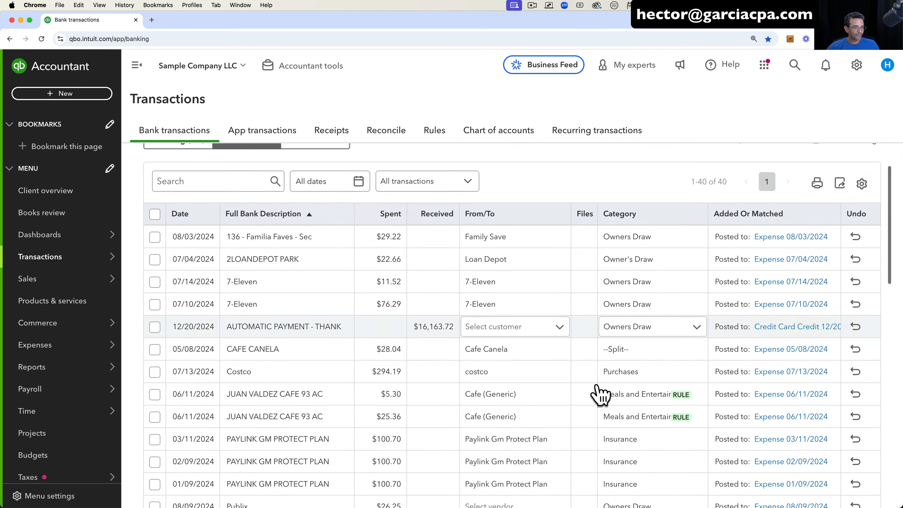
scroll(600, 394, down, 10)
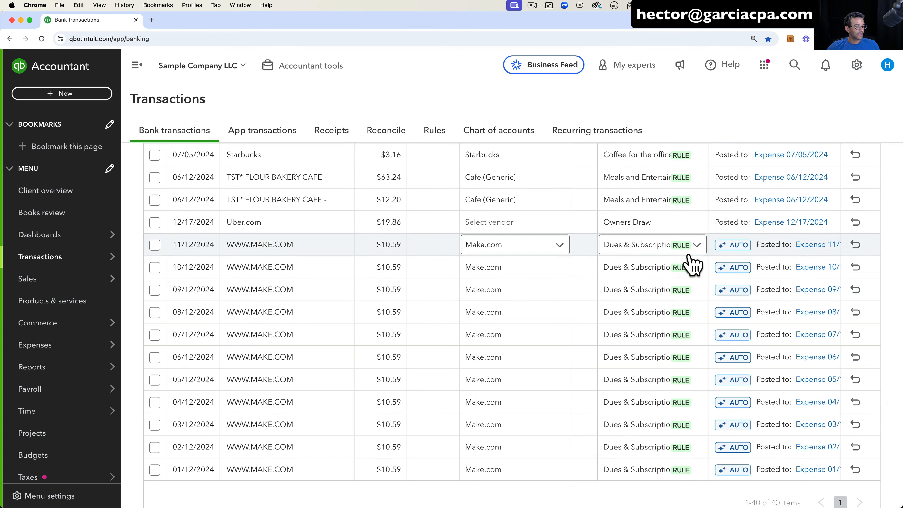
scroll(693, 320, up, 1)
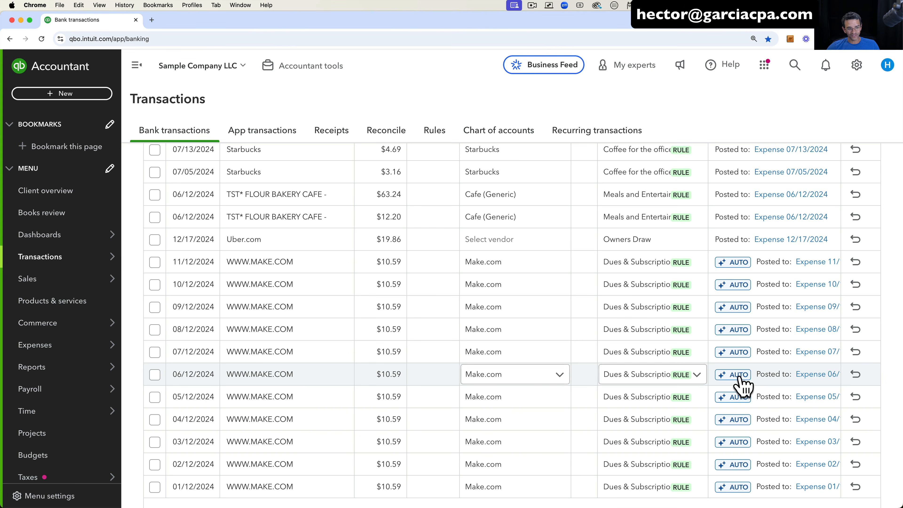
scroll(736, 288, up, 2)
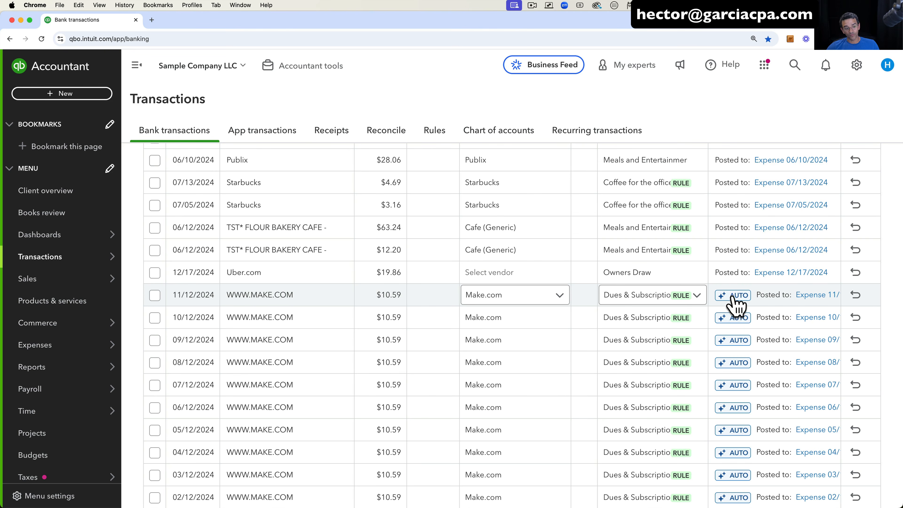
scroll(739, 304, up, 15)
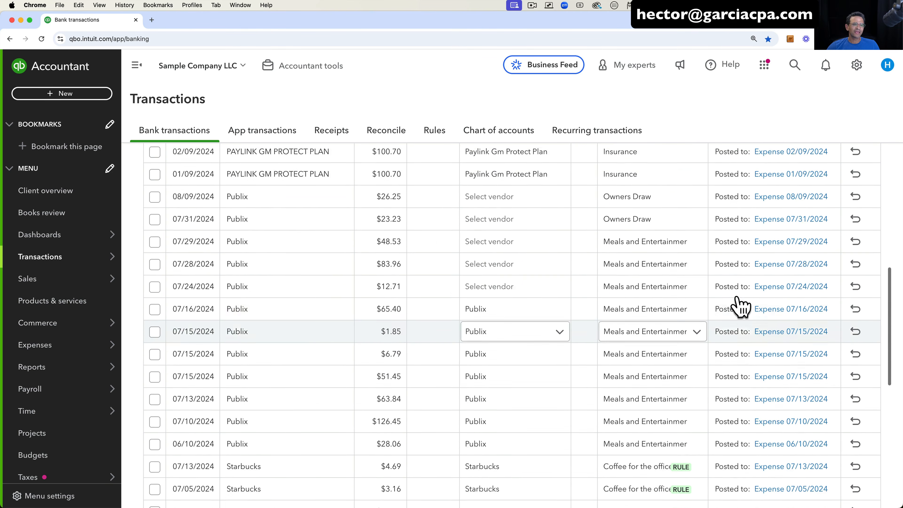
click(466, 253)
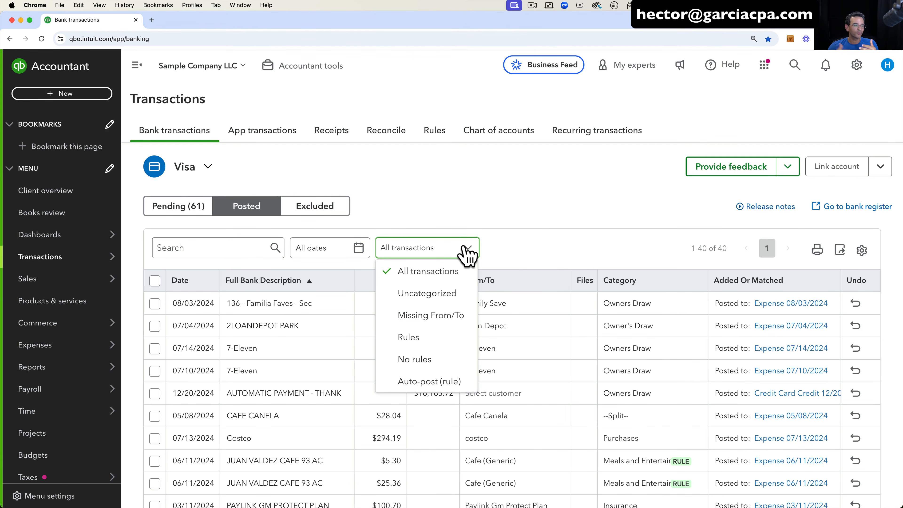
click(410, 255)
click(409, 253)
click(409, 337)
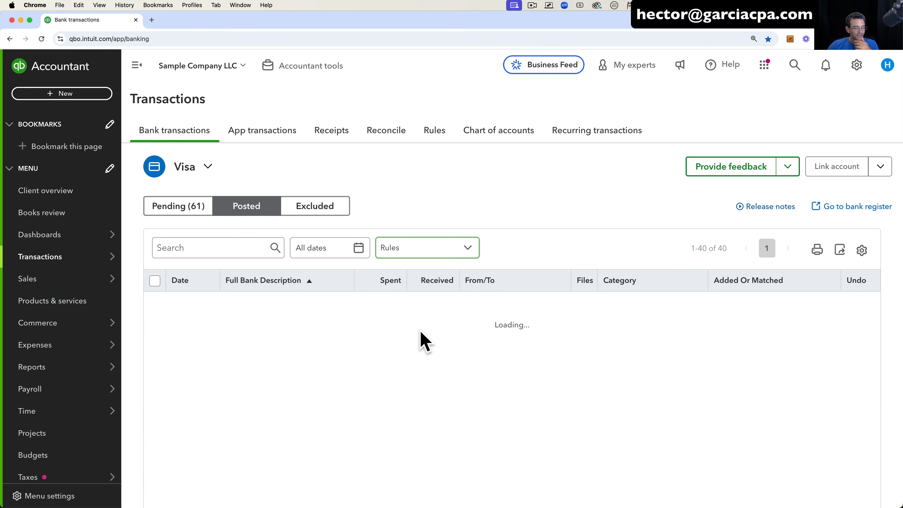
scroll(579, 328, down, 5)
scroll(579, 329, down, 3)
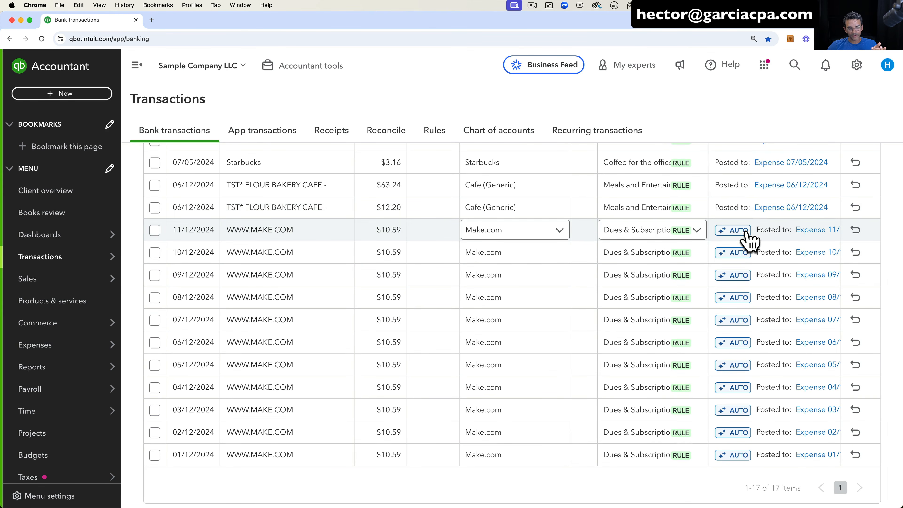
Filter the posted Visa transactions to Auto-post (rule) and review the whole filtered list.
scroll(687, 222, up, 6)
click(391, 251)
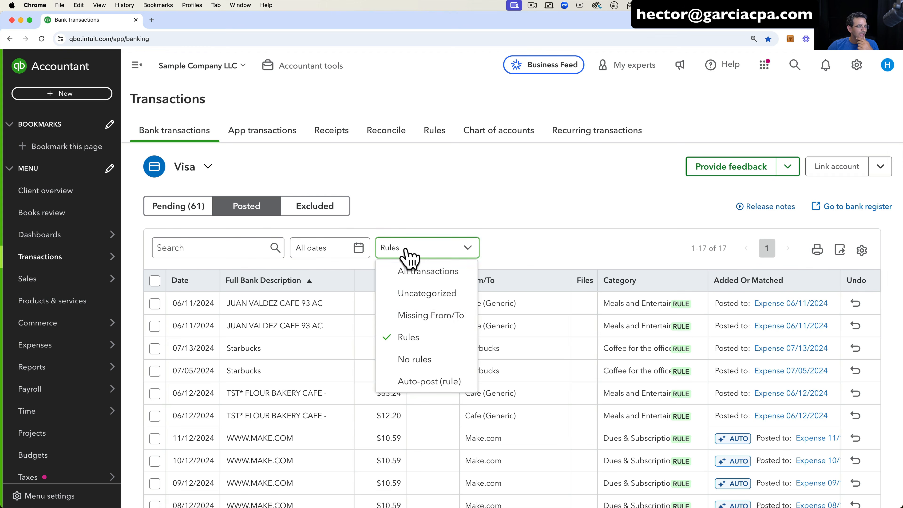
click(425, 383)
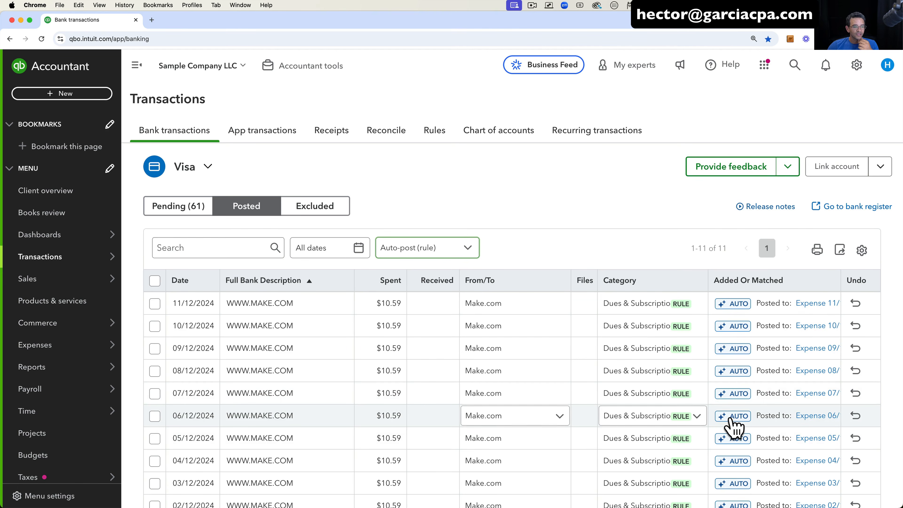
scroll(725, 419, down, 2)
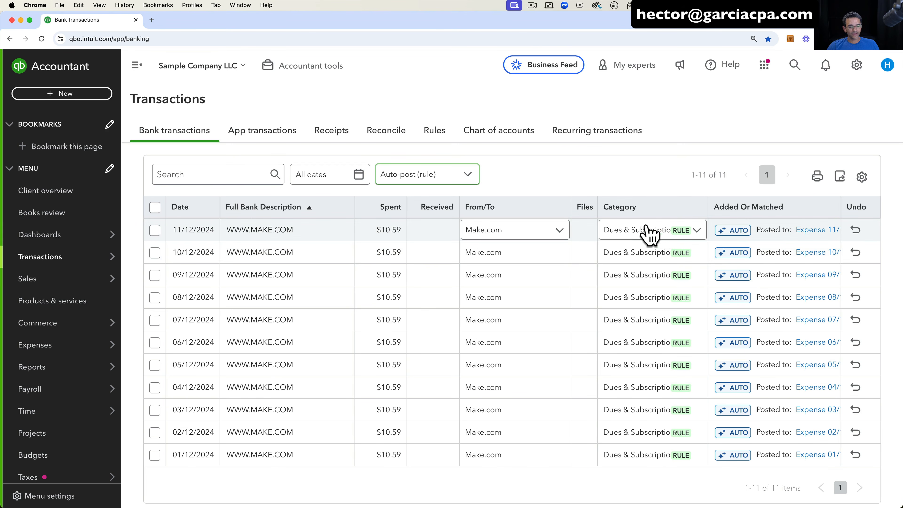
click(156, 208)
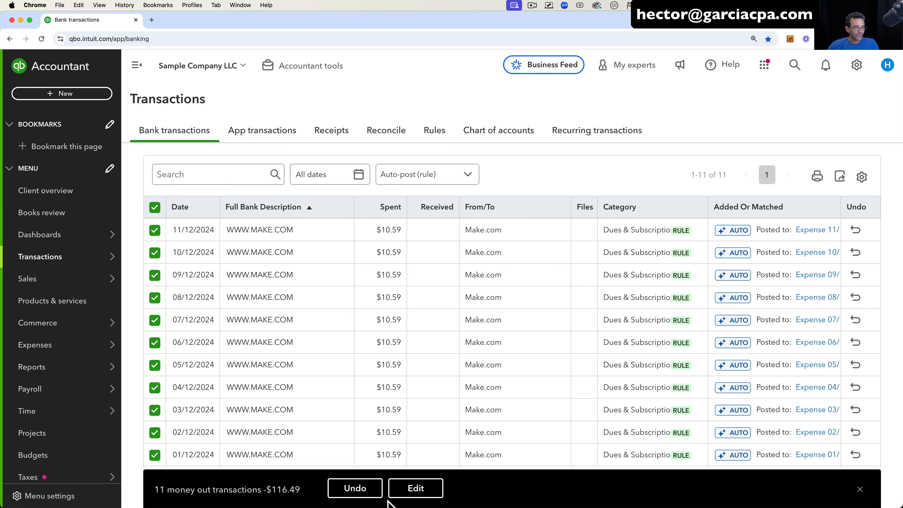
click(414, 489)
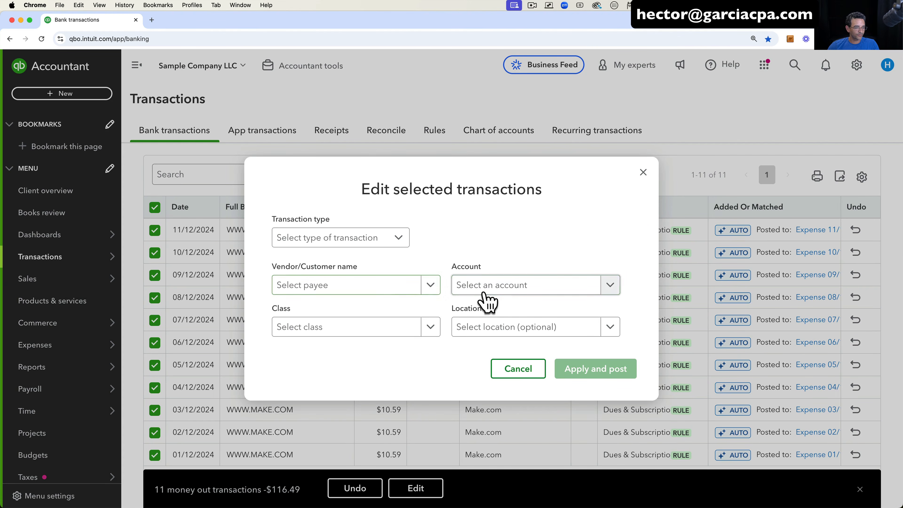
click(476, 288)
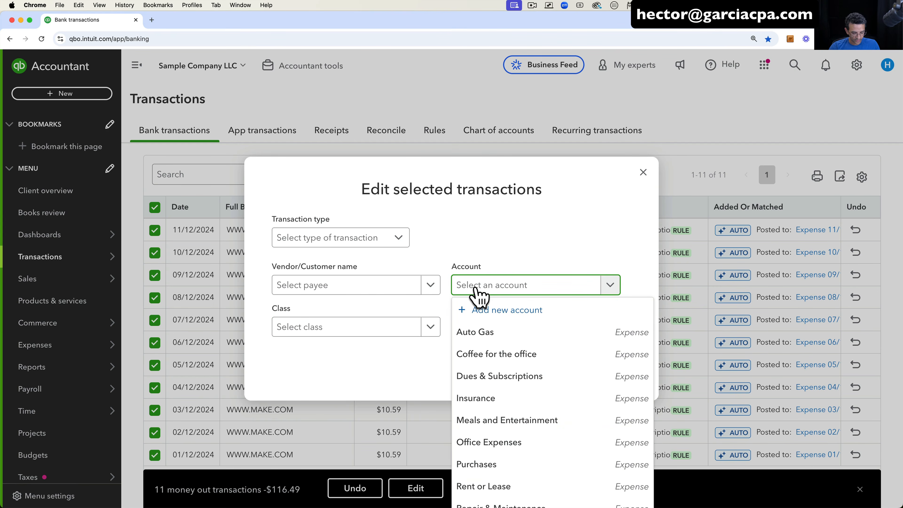
text(soft)
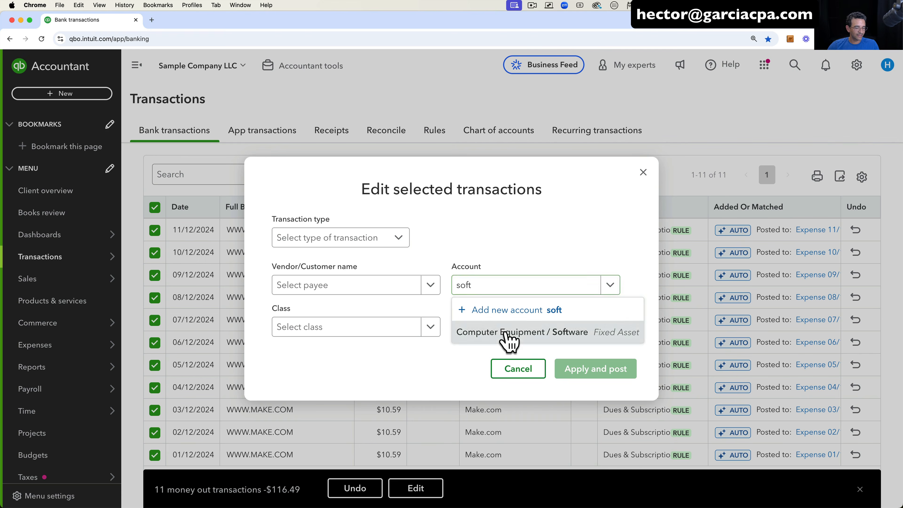
click(508, 340)
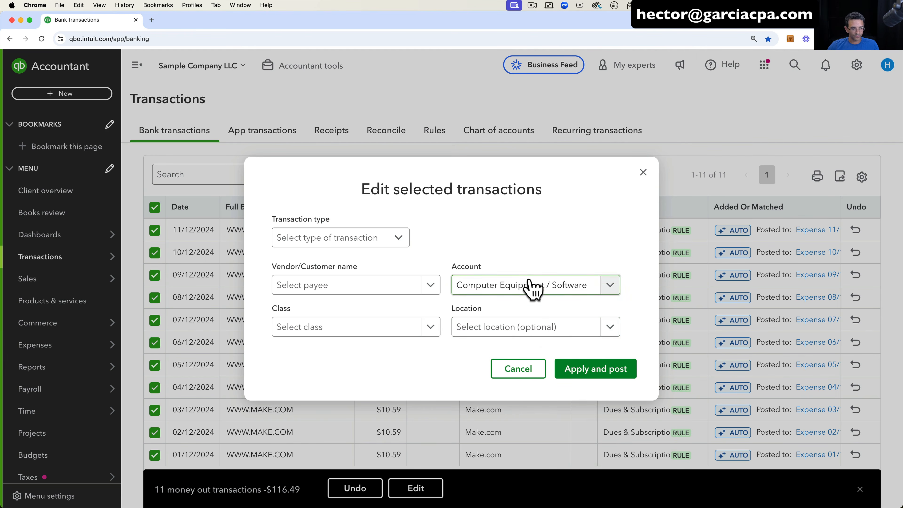
click(539, 369)
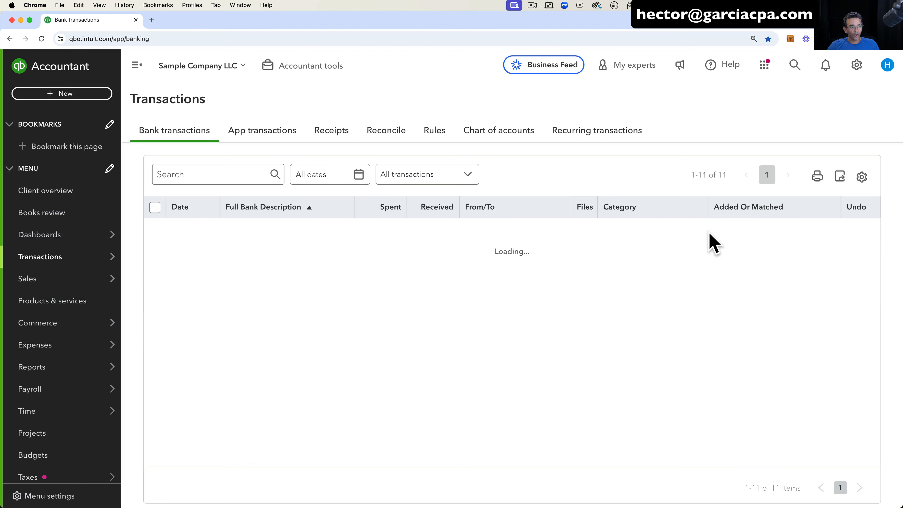
scroll(682, 438, down, 15)
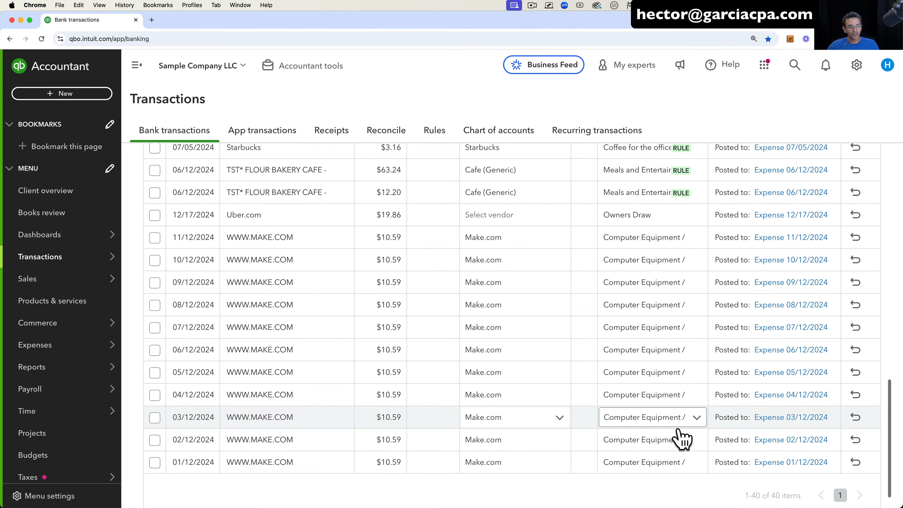
scroll(681, 435, down, 3)
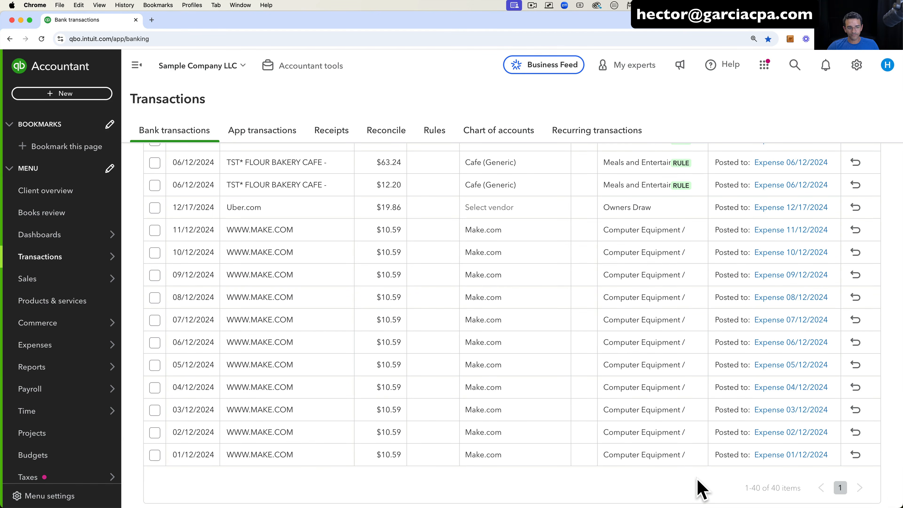
click(155, 232)
shift+click(155, 455)
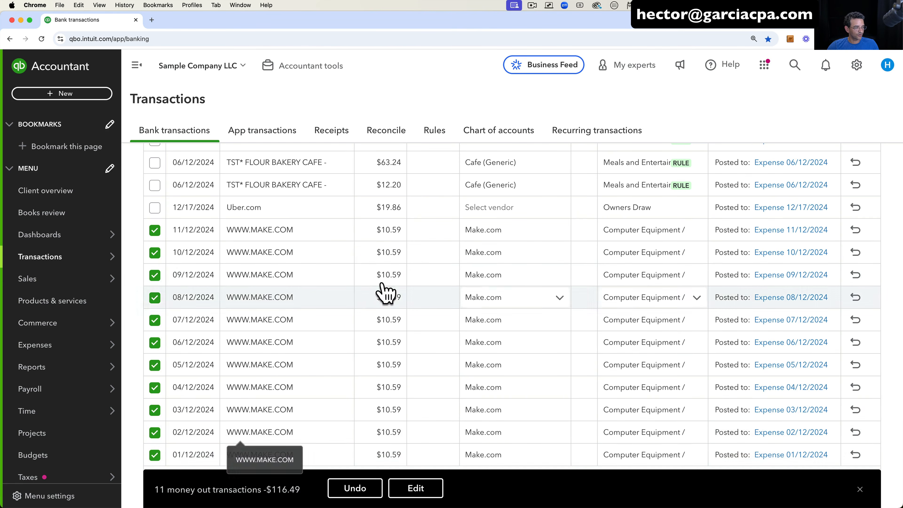
click(358, 484)
click(565, 315)
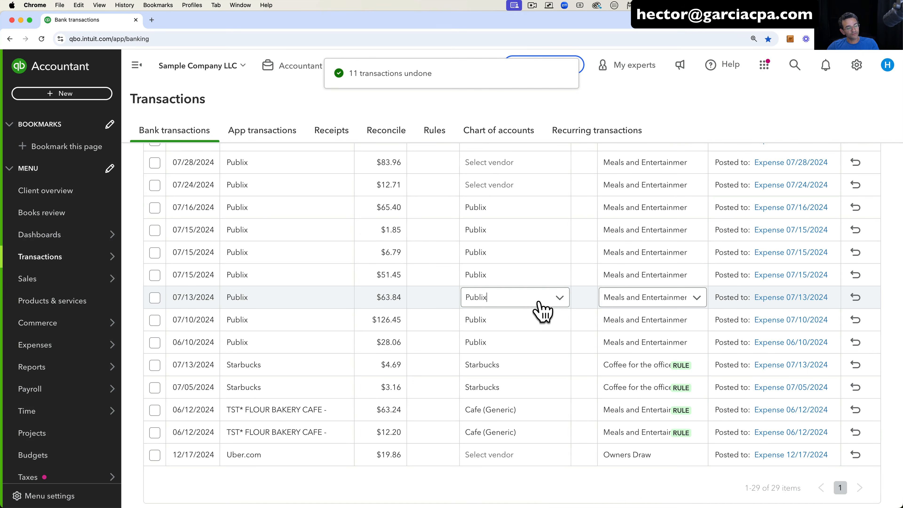
scroll(524, 302, up, 10)
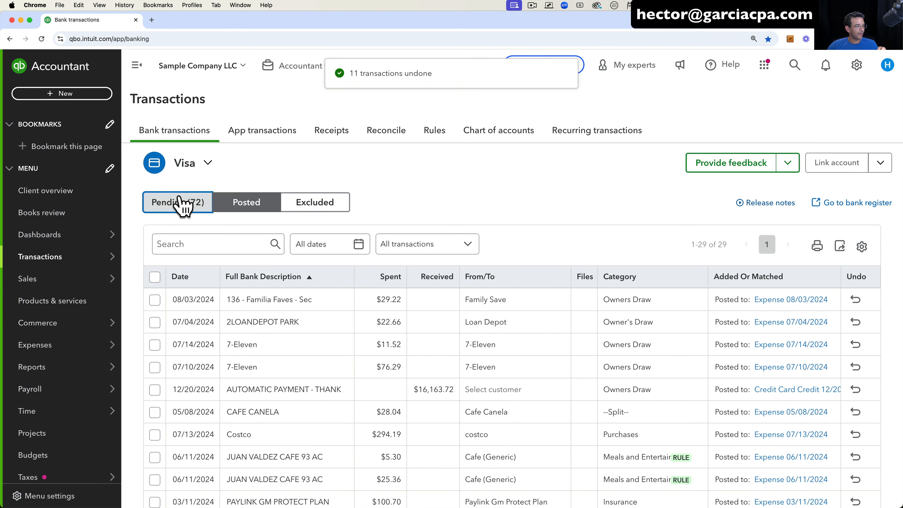
click(180, 204)
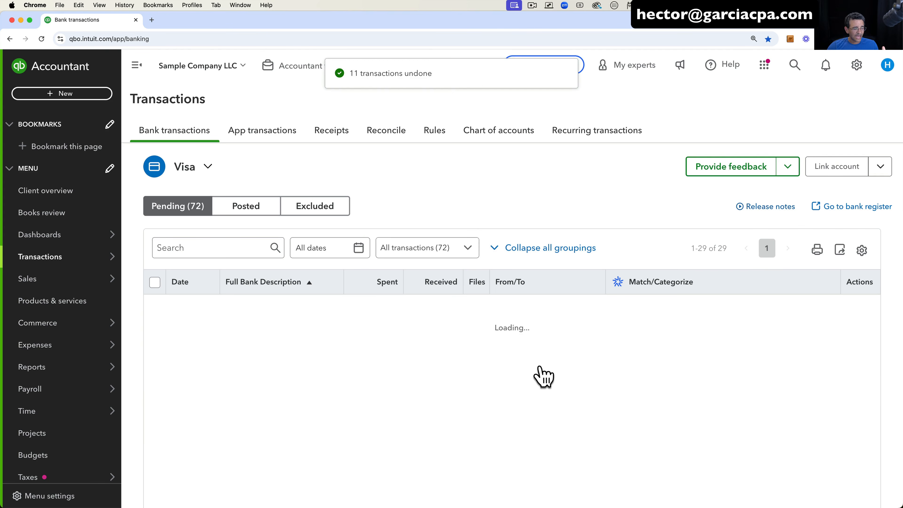
scroll(539, 370, down, 20)
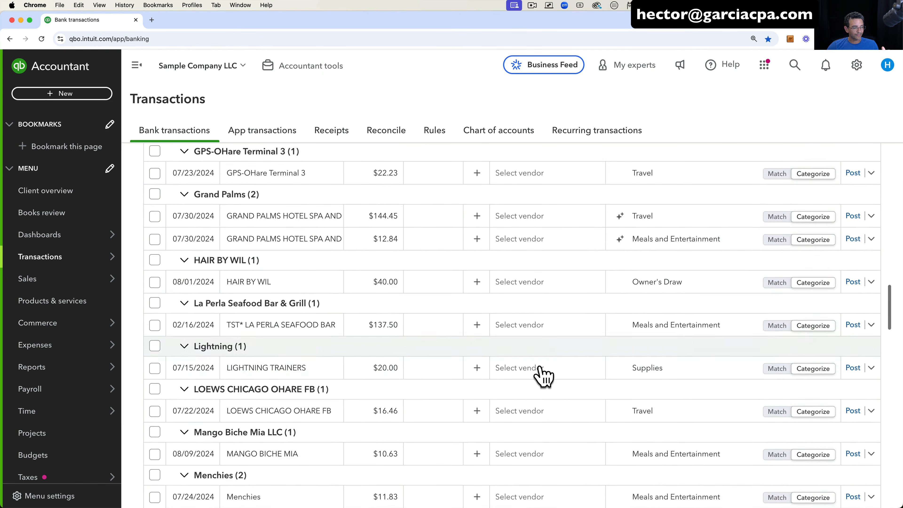
scroll(543, 375, down, 20)
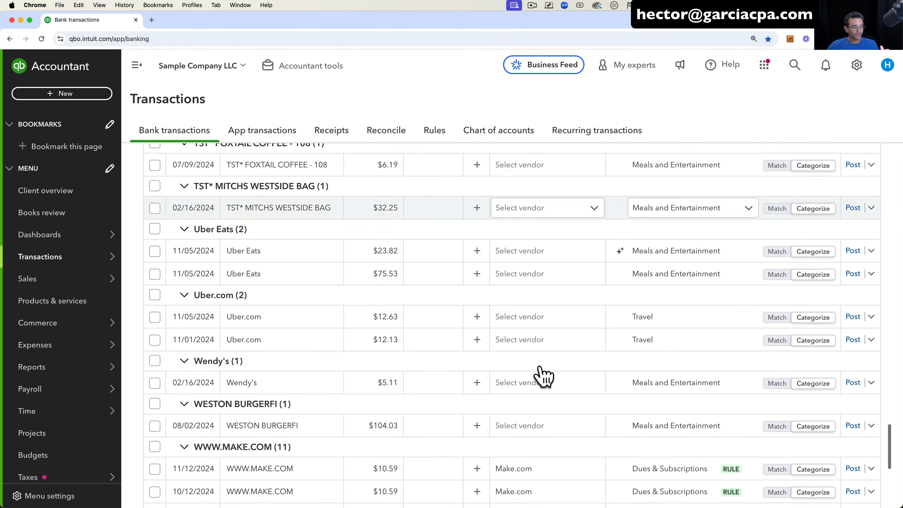
scroll(543, 377, down, 6)
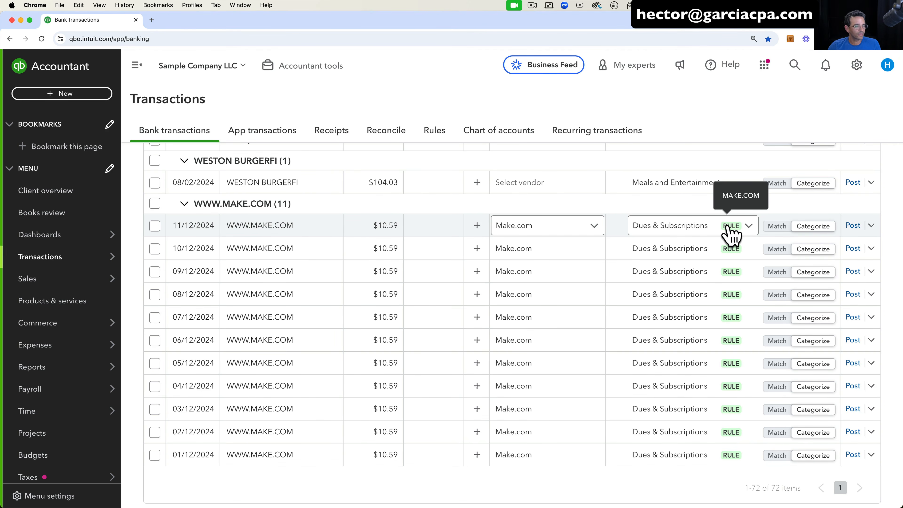
scroll(732, 234, up, 20)
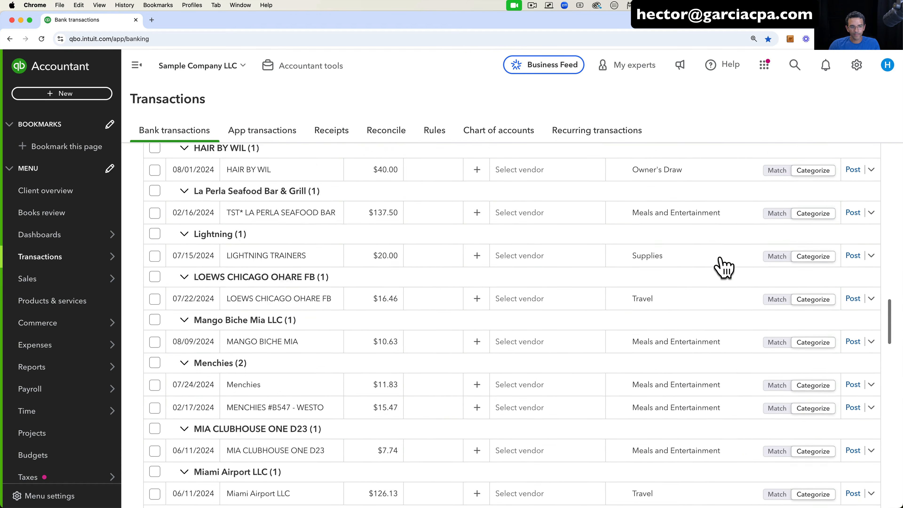
scroll(724, 267, up, 10)
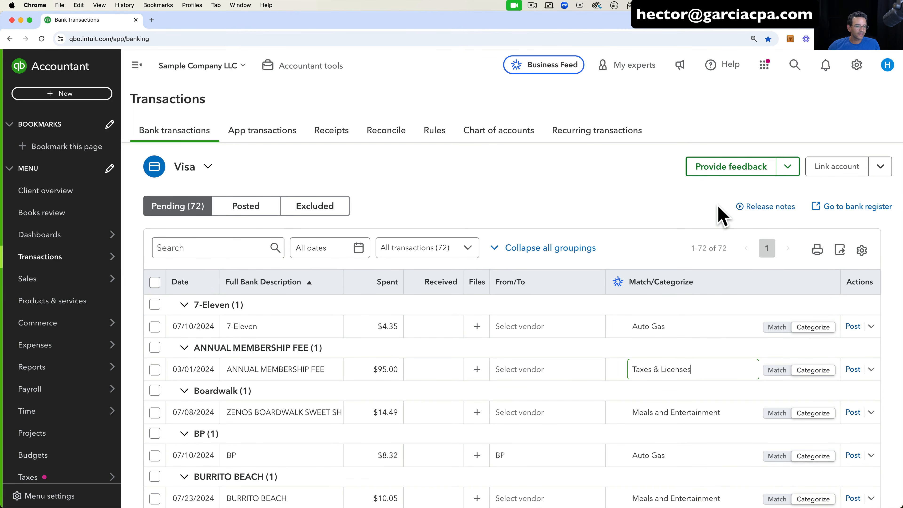
Open the search for other matching records for the 11/05/2024 Uber Eats transaction of $23.82.
scroll(717, 402, down, 15)
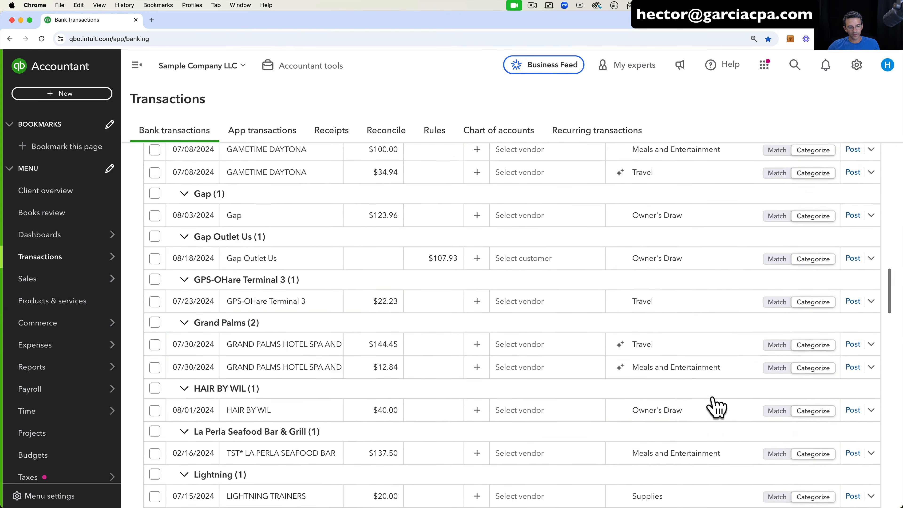
scroll(716, 402, down, 15)
scroll(718, 388, up, 5)
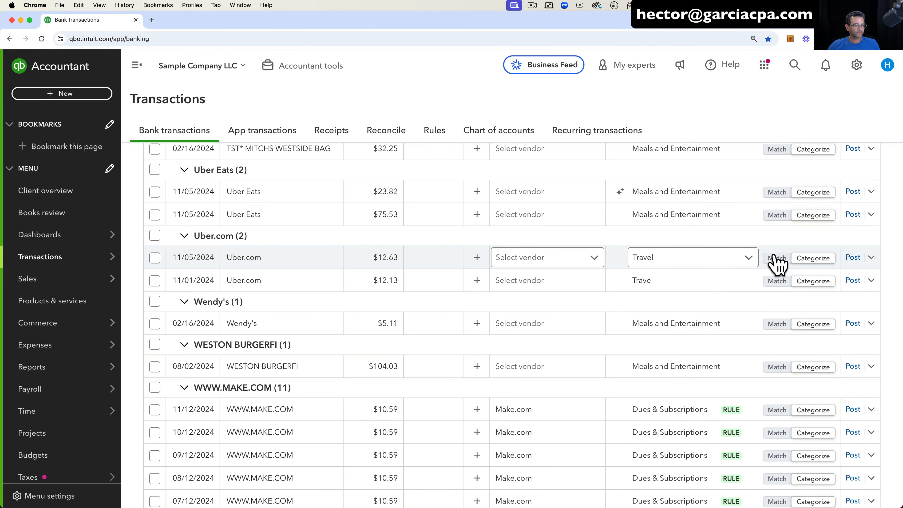
click(526, 281)
scroll(446, 282, up, 2)
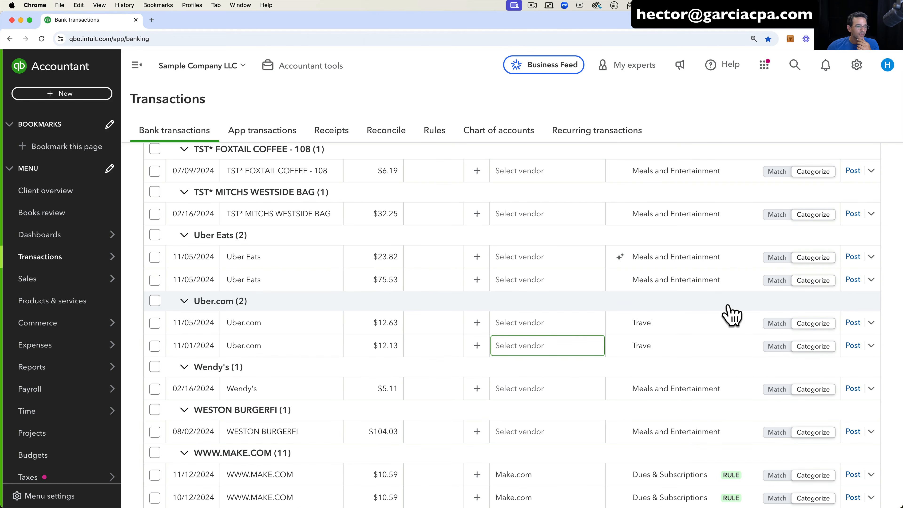
click(779, 258)
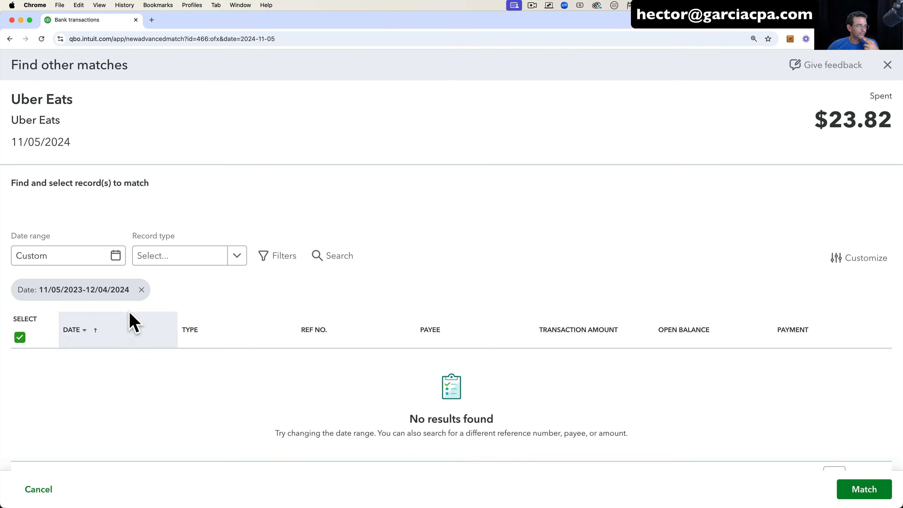
Copy the Uber Eats amount 23.82 from the match search and close it without matching anything.
drag(831, 122, 887, 125)
right_click(846, 124)
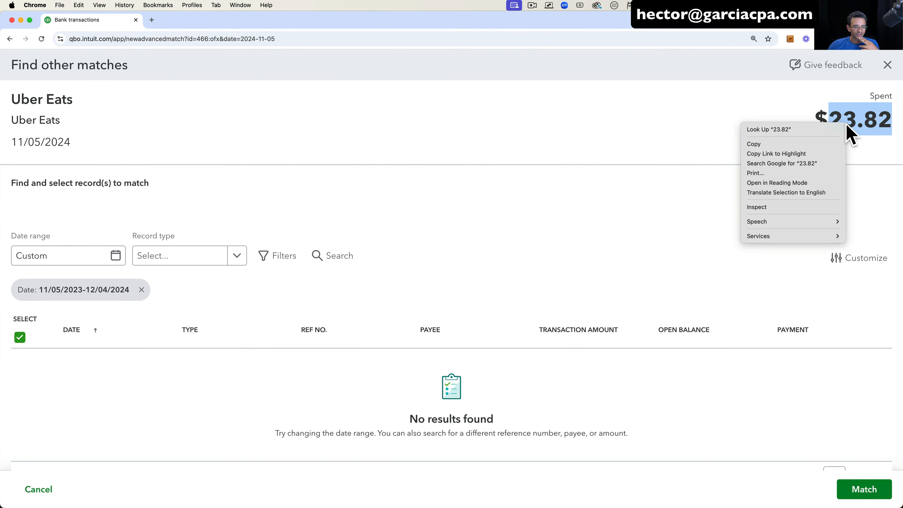
click(815, 143)
click(886, 66)
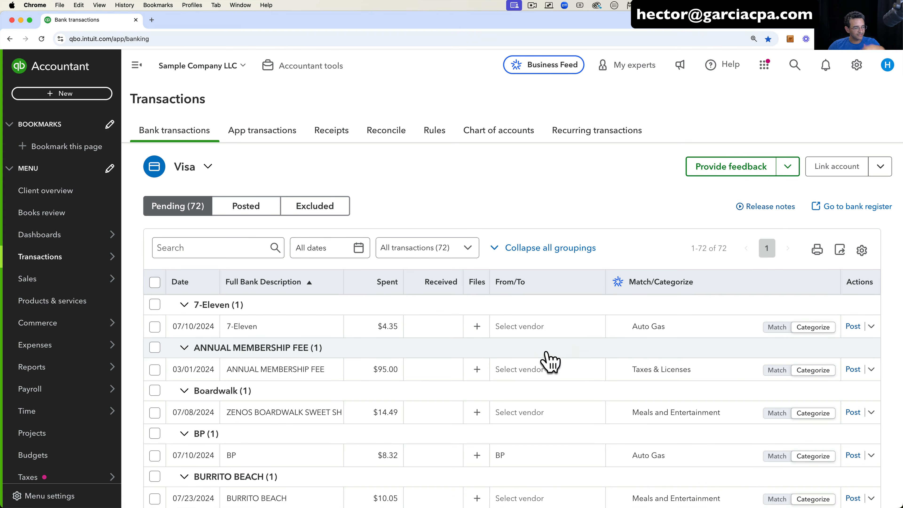
Leave the pending Visa transactions for the home dashboard and start a new vendor expense.
scroll(516, 366, down, 20)
scroll(516, 367, down, 20)
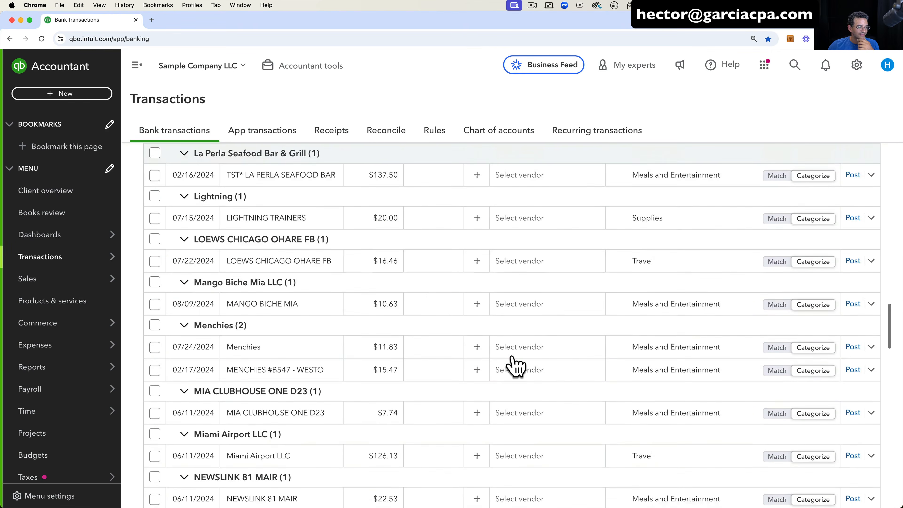
scroll(516, 366, down, 10)
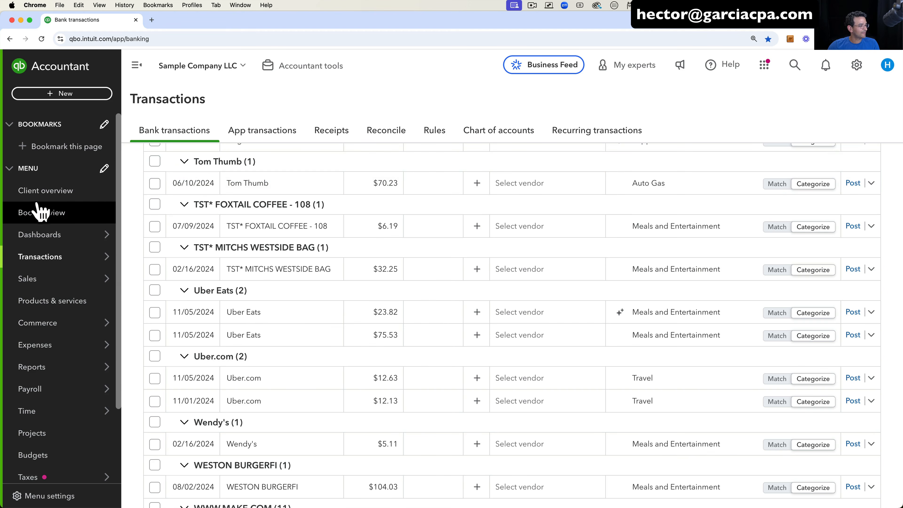
mouse_move(82, 240)
click(159, 240)
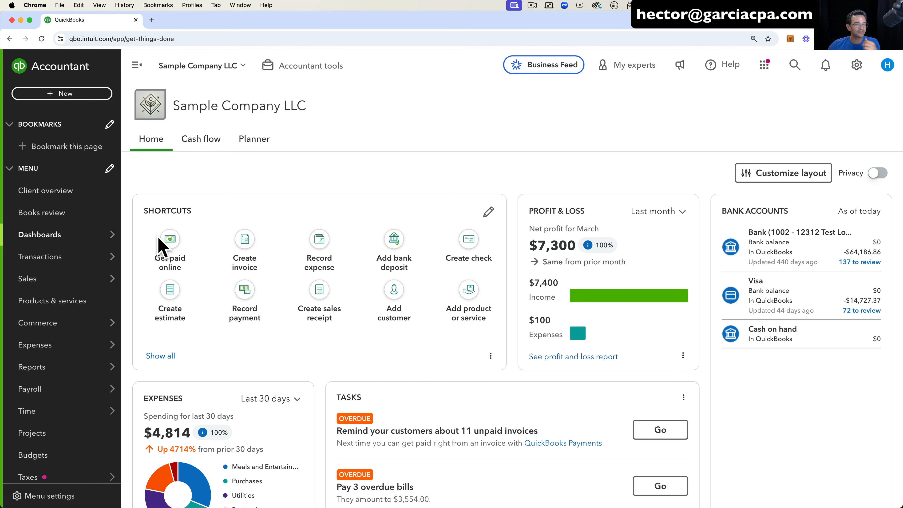
click(68, 94)
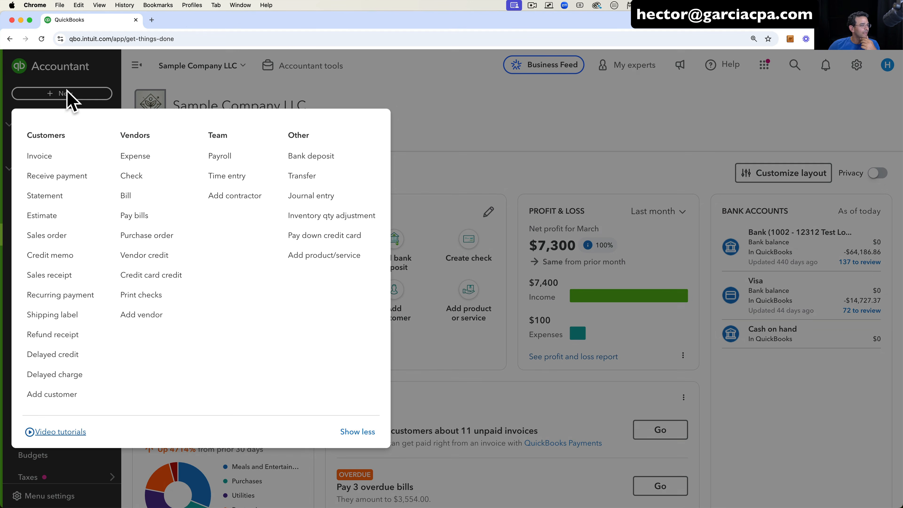
click(135, 156)
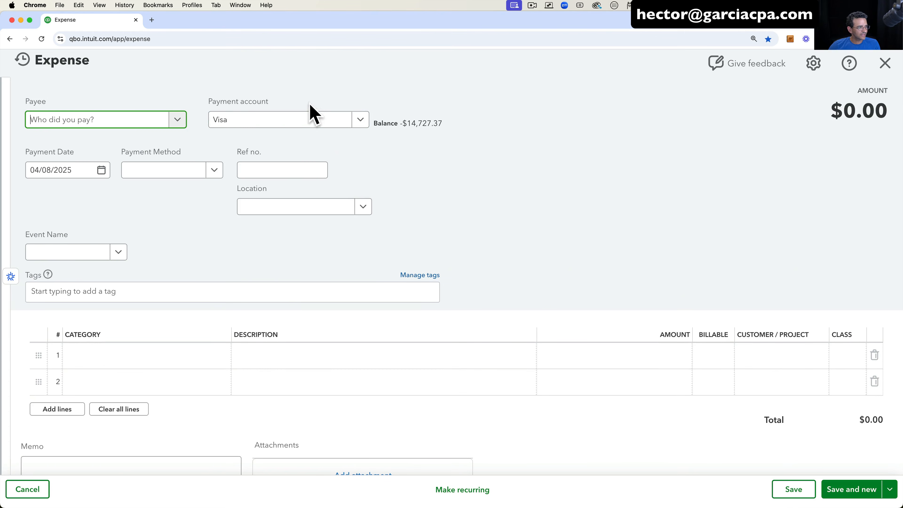
Keep Visa as the expense's payment account and add UBER TRAVEL as a new vendor for the payee.
click(307, 120)
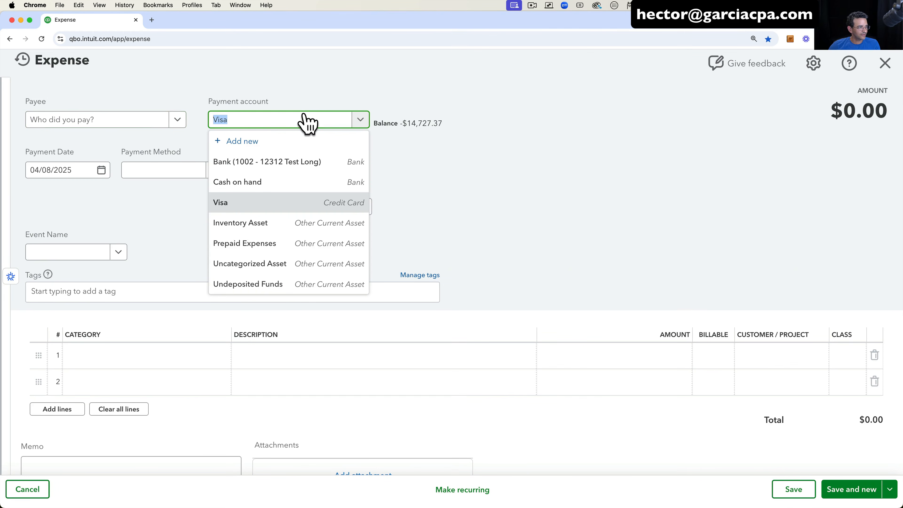
click(129, 120)
text(UBER TRAVEL)
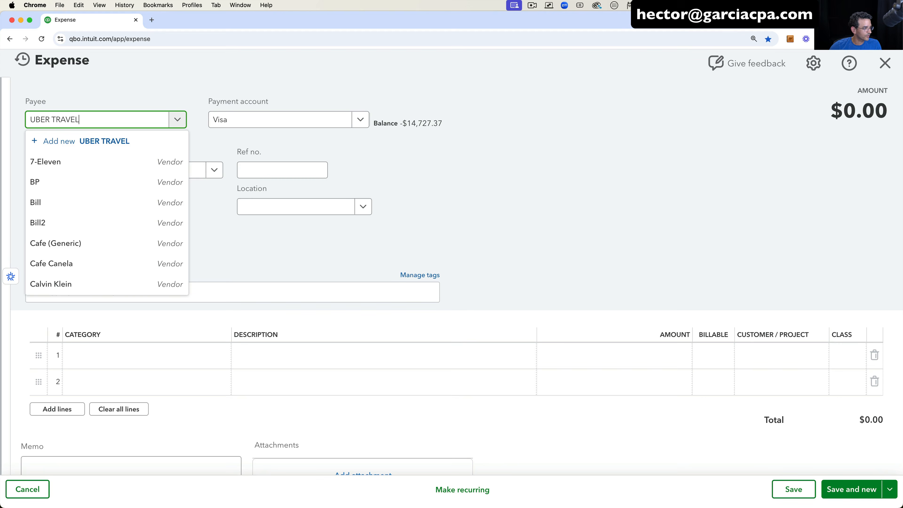
click(147, 141)
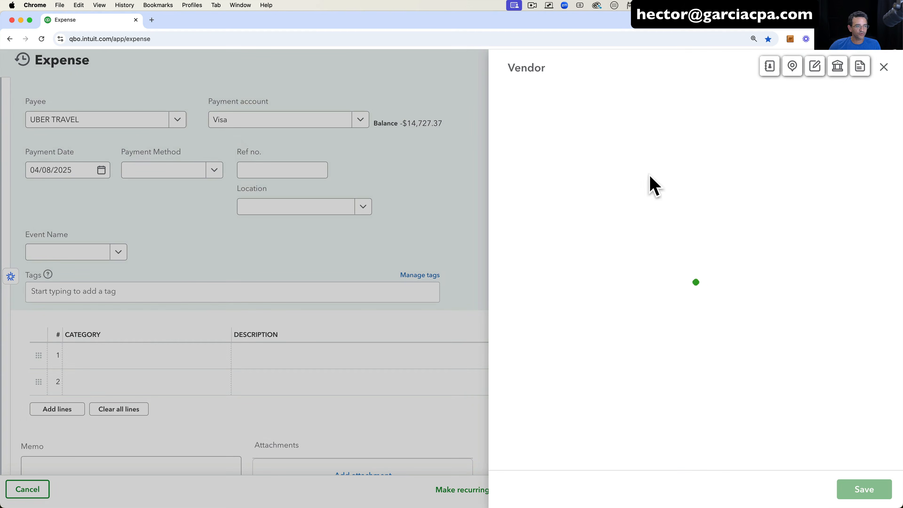
click(863, 491)
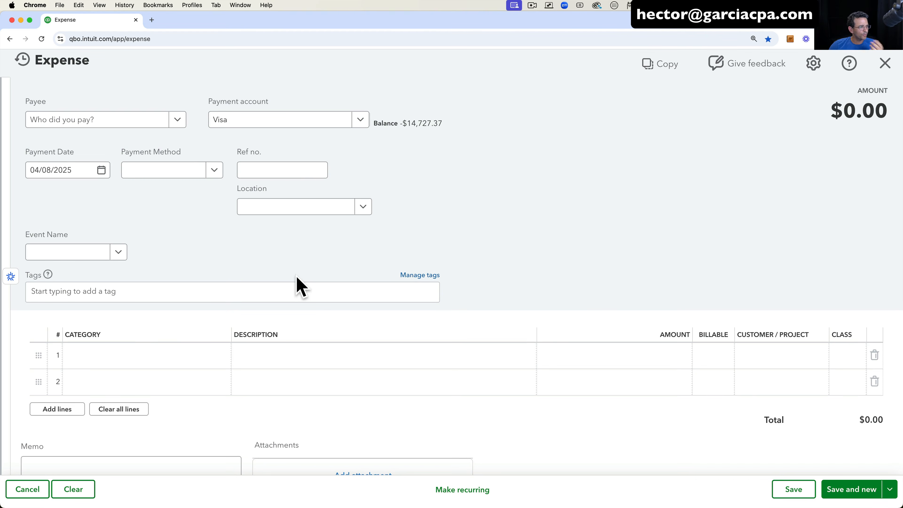
Set the expense's payment date to 11/28/2024.
click(61, 170)
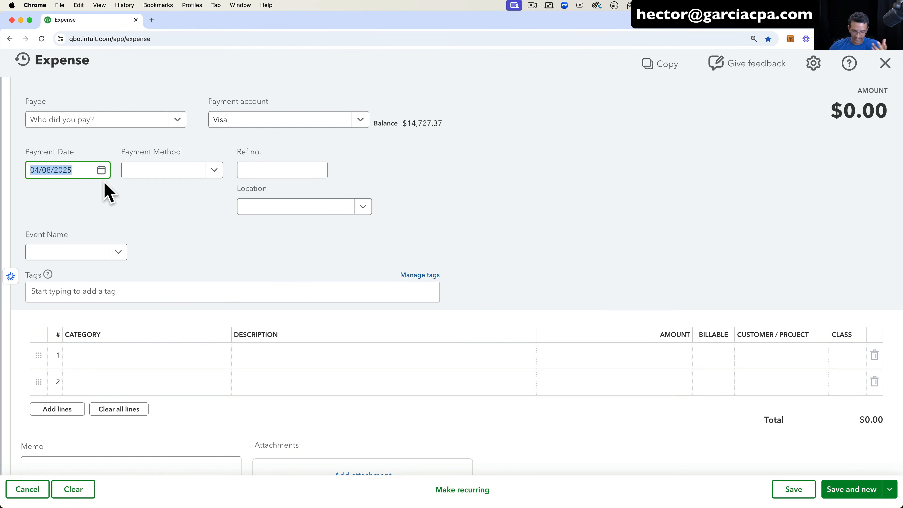
text(11/28/24)
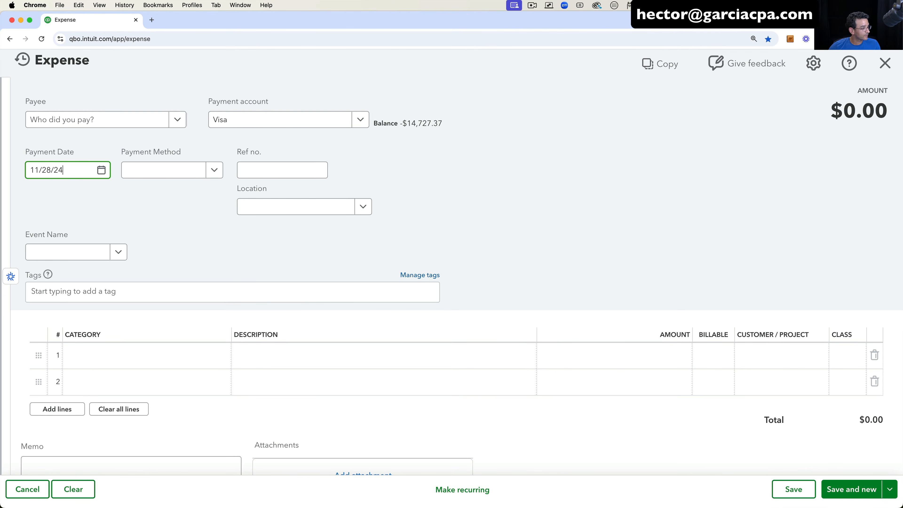
key(Tab)
Fill in the first expense line with the Travel category and the copied amount 23.82.
click(100, 379)
click(98, 367)
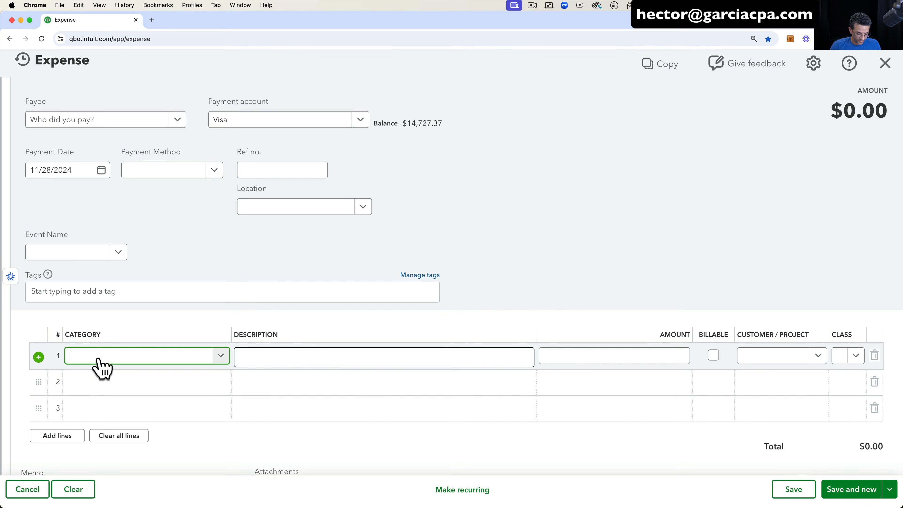
text(trav)
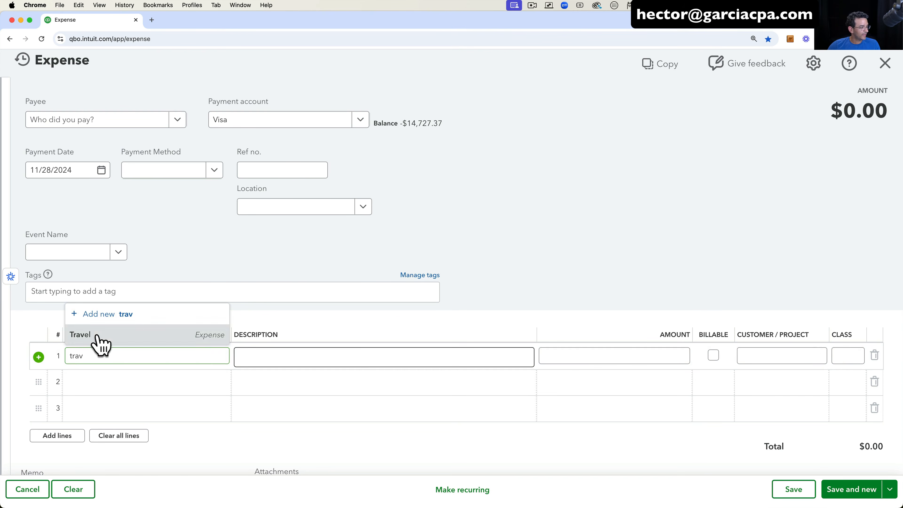
click(96, 336)
click(655, 359)
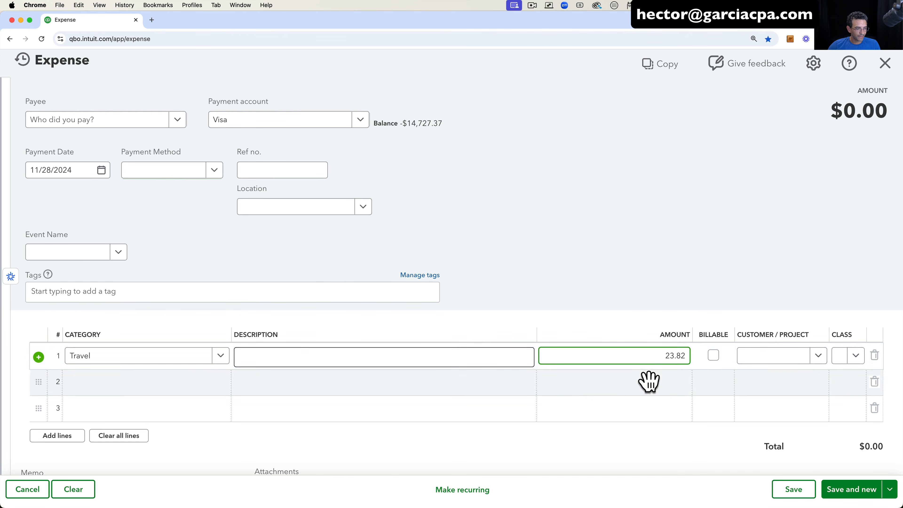
click(649, 380)
click(145, 353)
Change the amount of the first Travel line to $20.00.
click(657, 359)
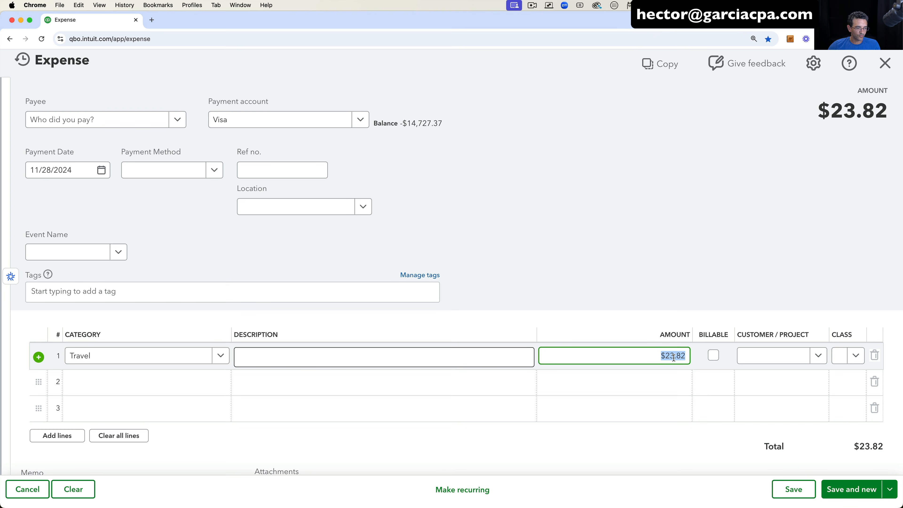
click(674, 358)
key(BackSpace)
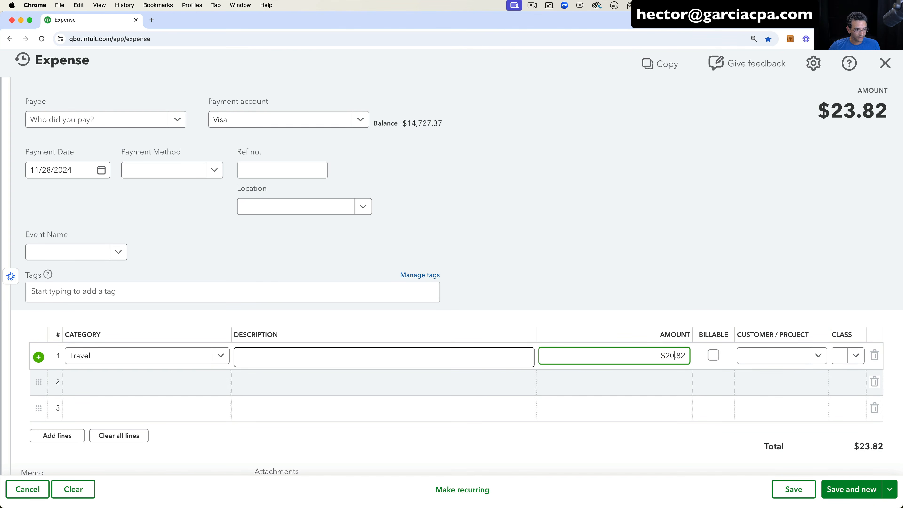
Add a second expense line in the Travel category with an amount of $3.82.
click(660, 381)
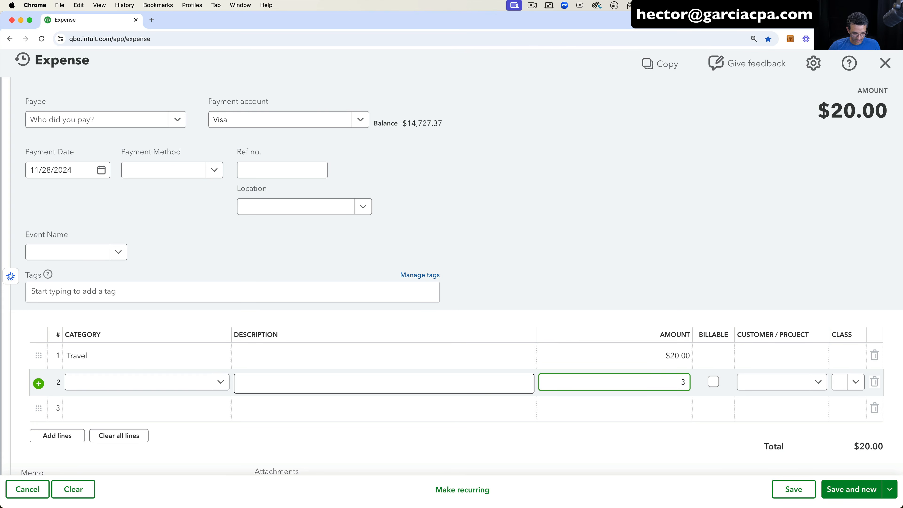
double_click(672, 382)
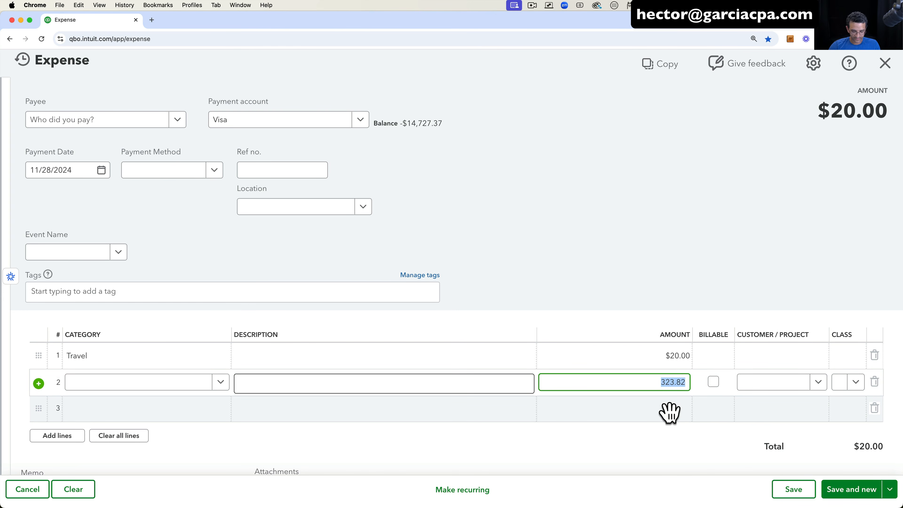
key(Left)
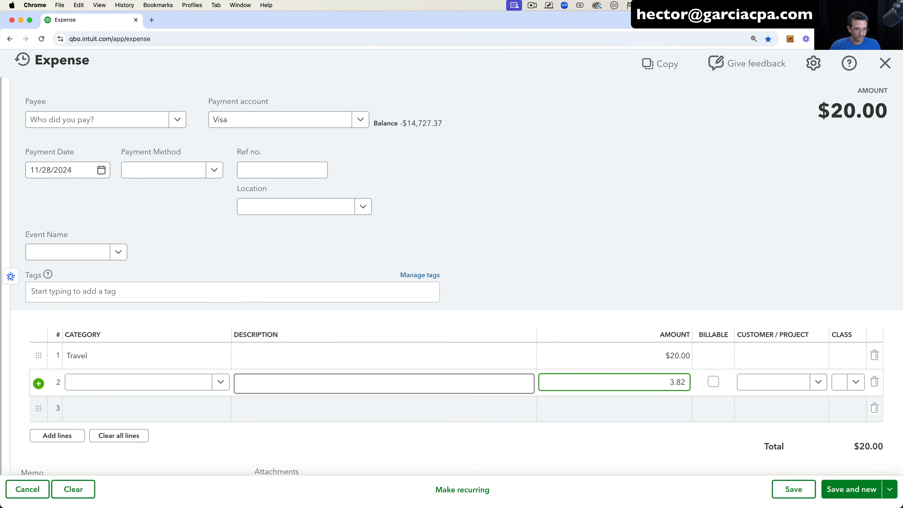
click(160, 382)
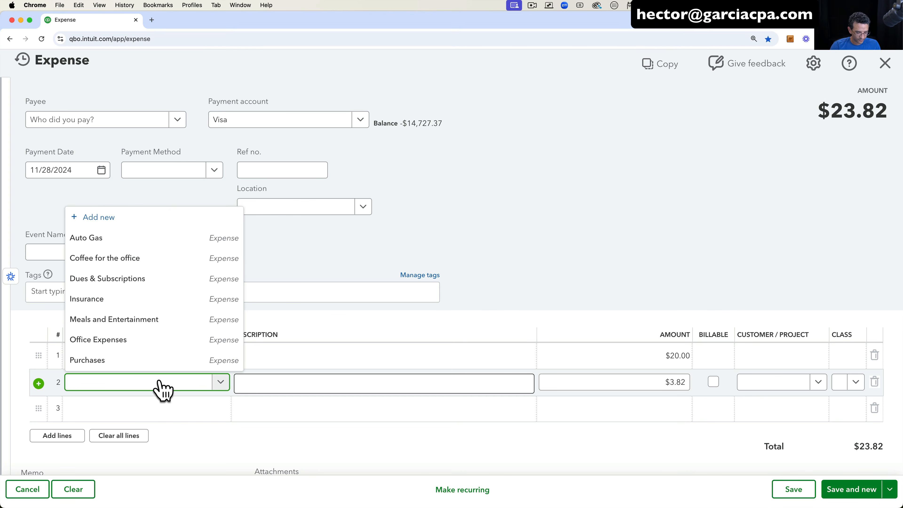
click(138, 364)
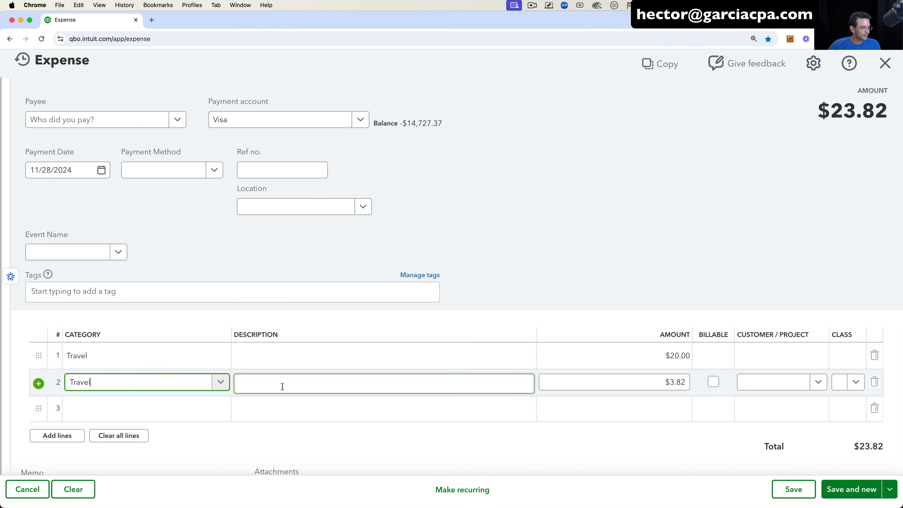
Enter the description Tip on the second expense line and fare on the first.
click(282, 386)
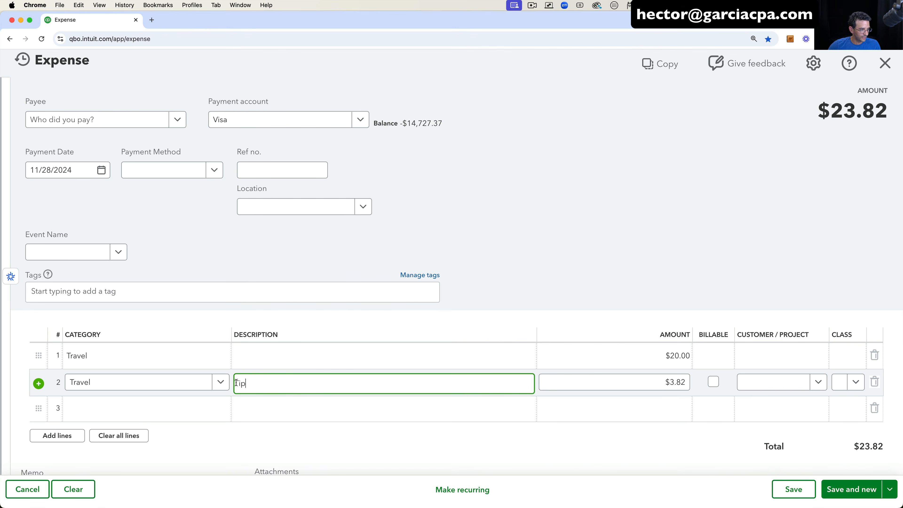
text(Tip)
click(258, 366)
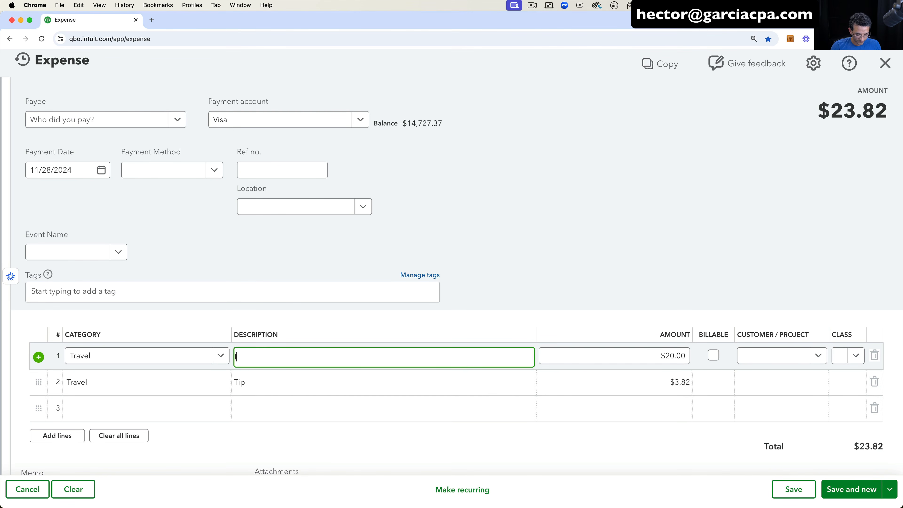
click(500, 211)
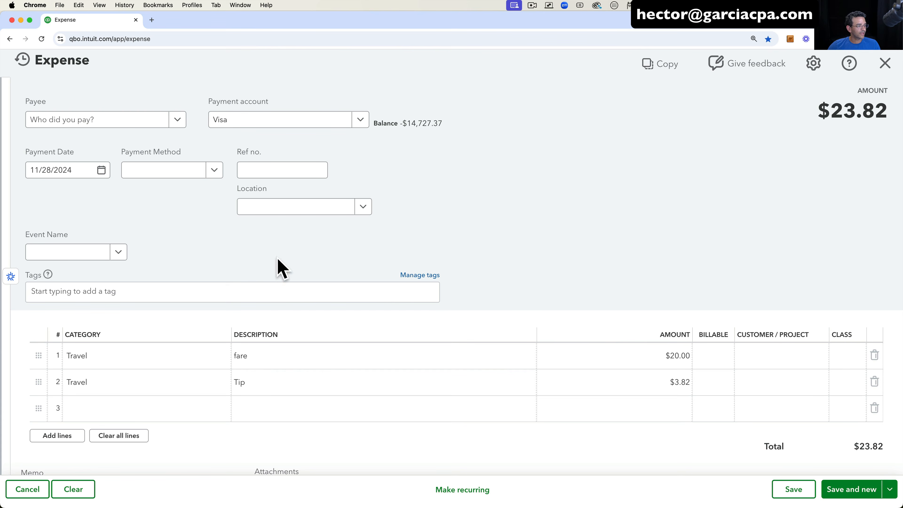
Attach the JPEG file to the expense.
scroll(515, 342, down, 5)
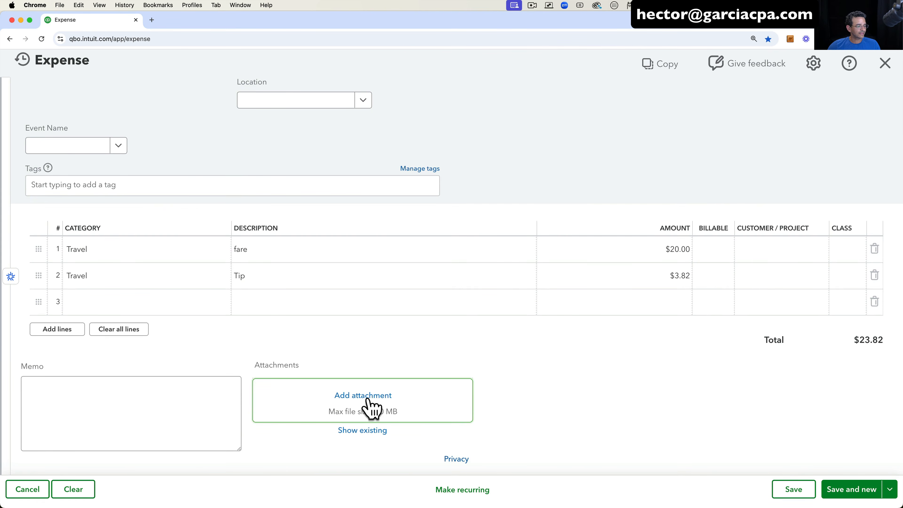
click(369, 399)
double_click(209, 141)
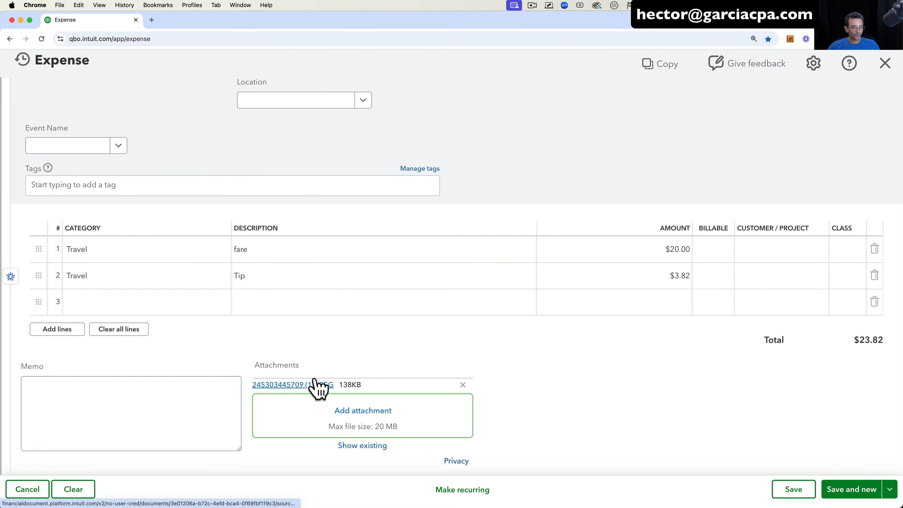
Save the $23.82 Visa expense and close its form.
scroll(416, 338, up, 3)
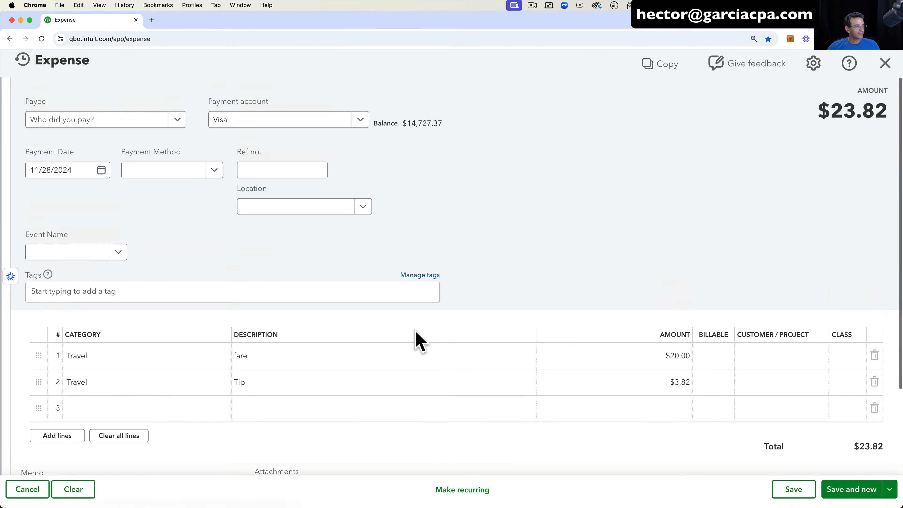
click(796, 490)
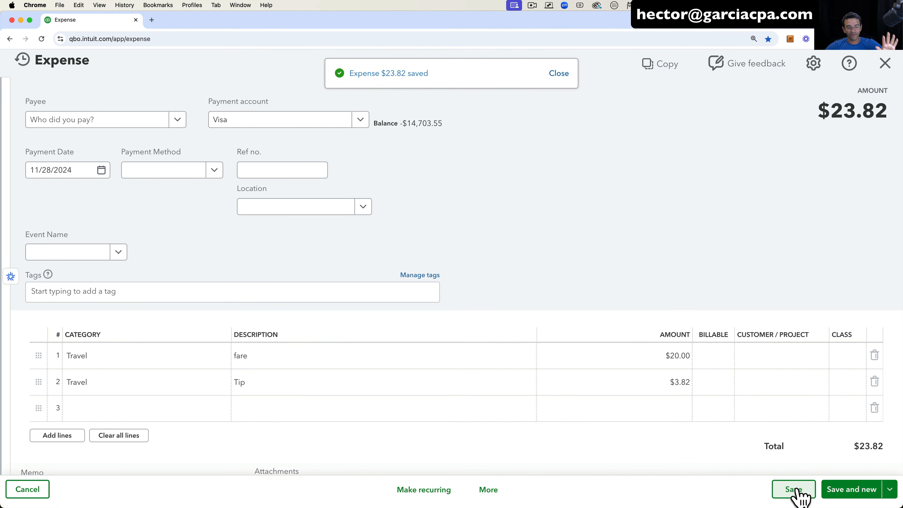
click(885, 64)
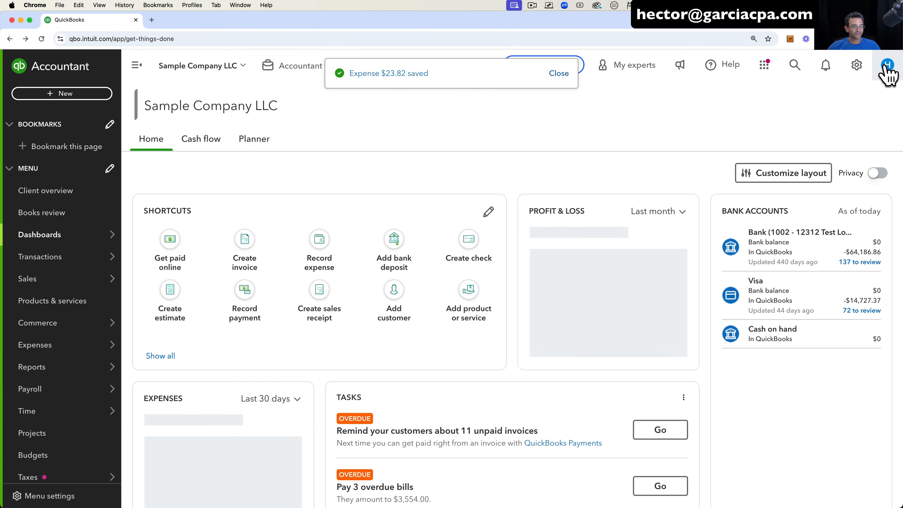
Match the $23.82 Uber Eats transaction of 11/05/2024 in the Visa bank feed to the UBER TRAVEL expense dated 11/28/2024.
mouse_move(64, 259)
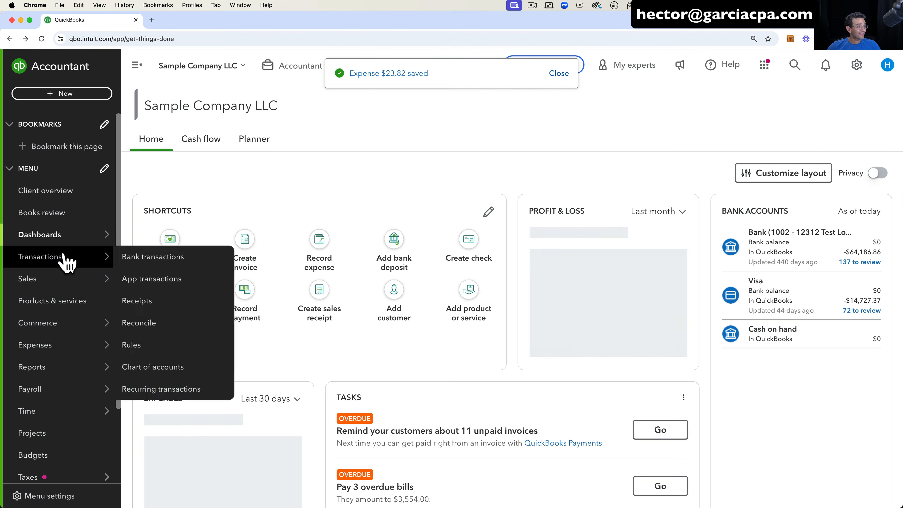
click(139, 256)
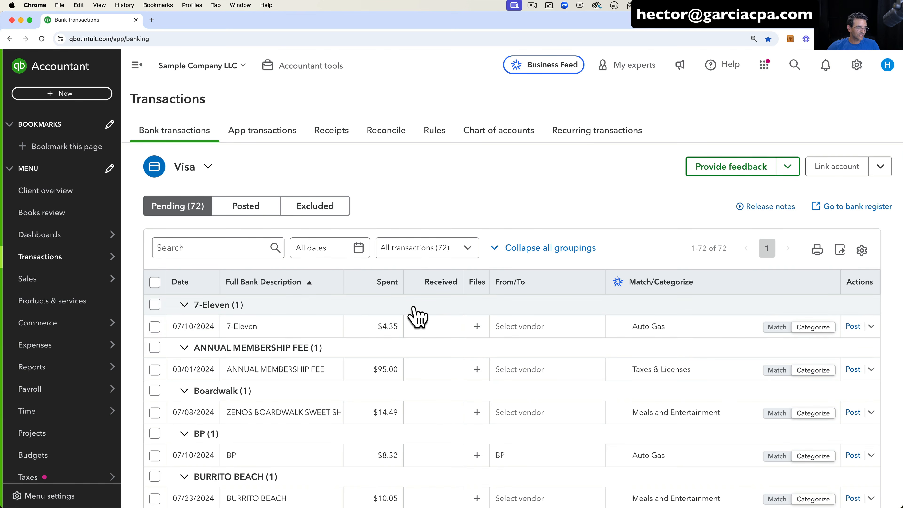
scroll(417, 313, down, 20)
scroll(414, 317, down, 10)
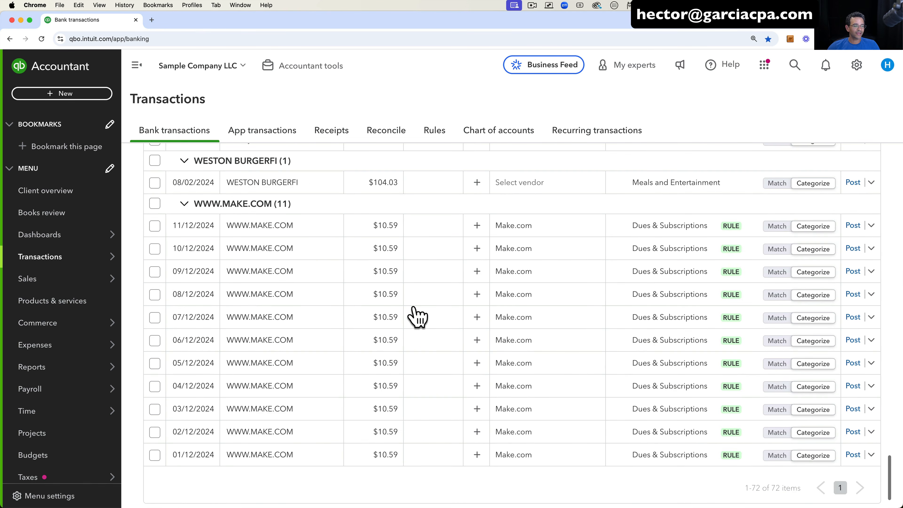
scroll(414, 317, up, 6)
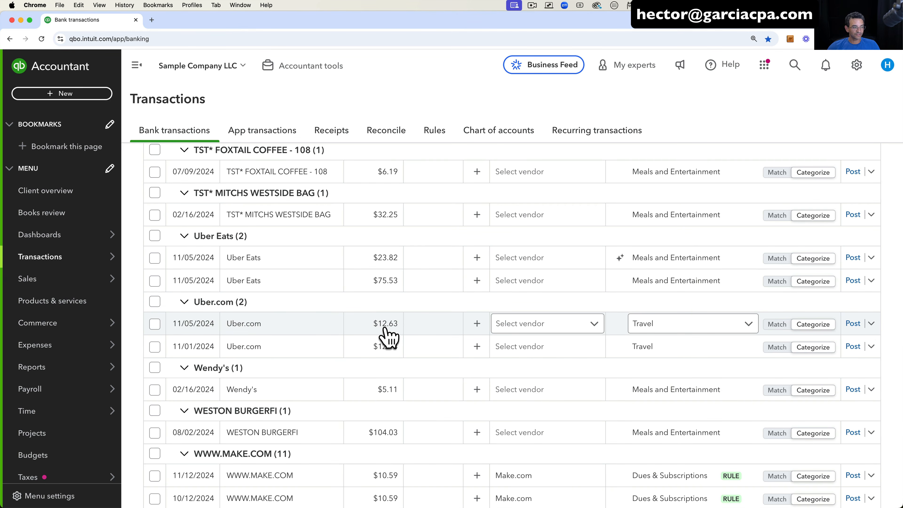
scroll(386, 336, up, 1)
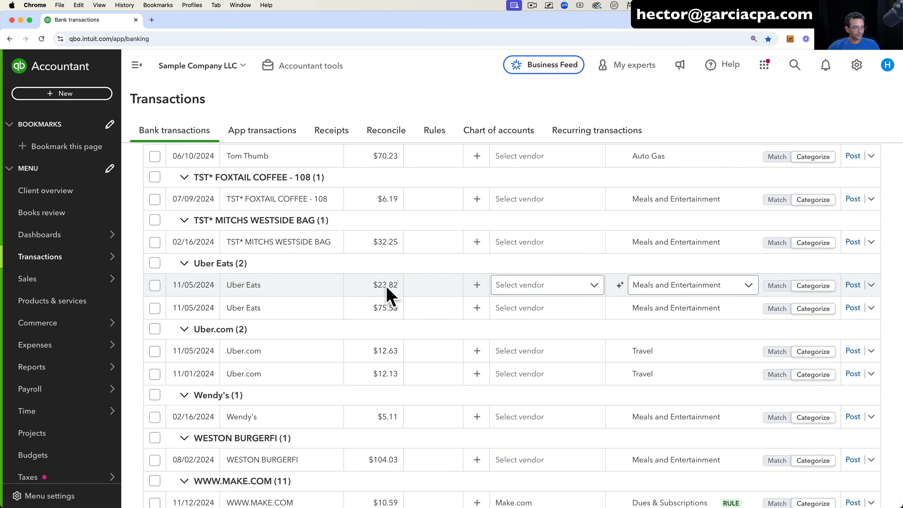
click(777, 285)
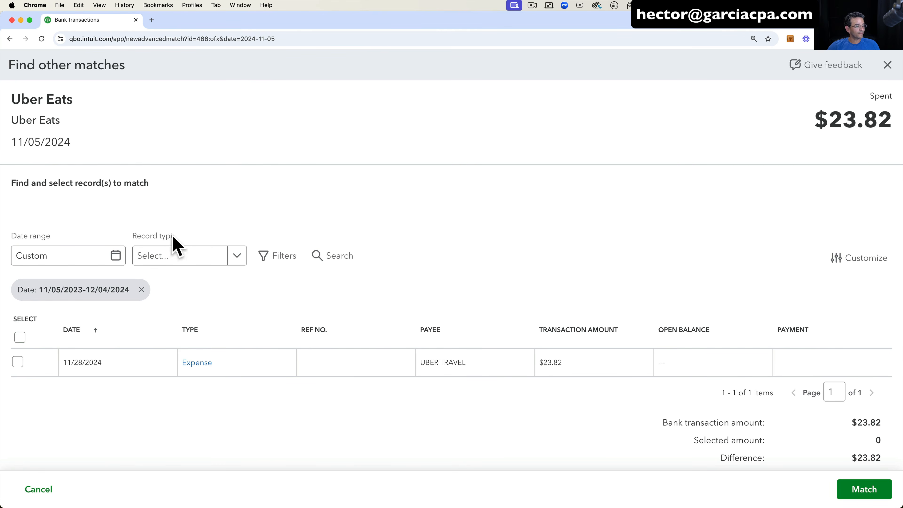
click(18, 362)
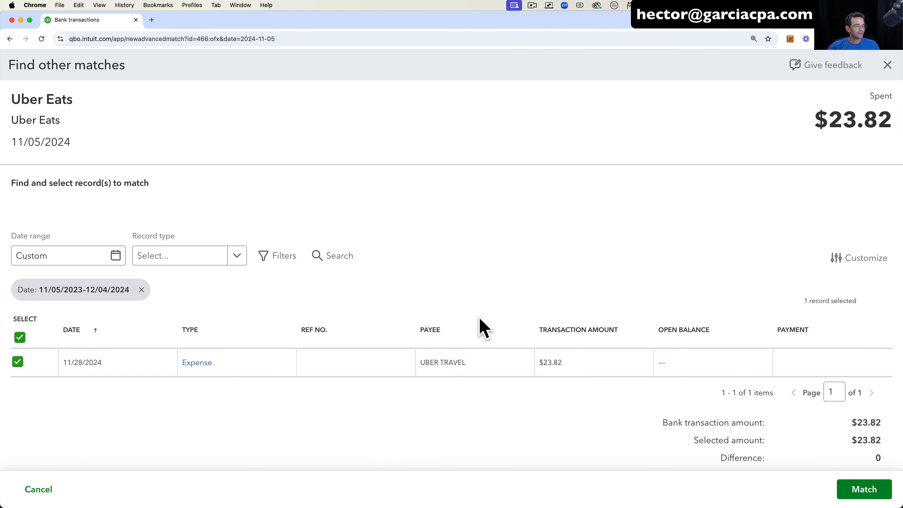
click(874, 491)
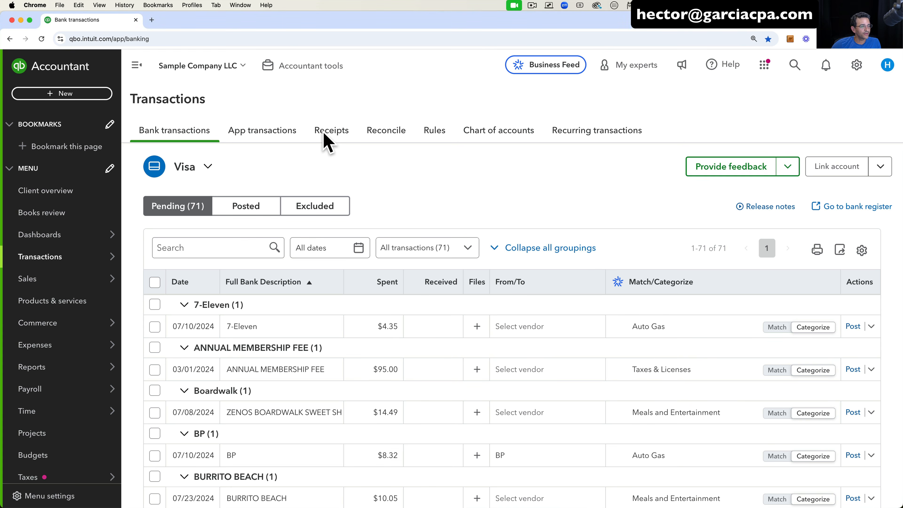
Upload Chevron.png from the Desktop folder to Receipts for autofill.
click(331, 133)
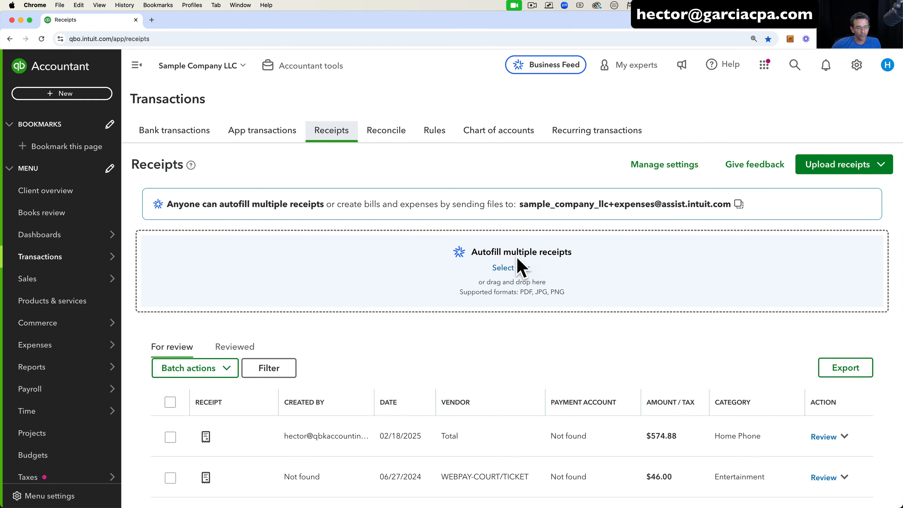
click(848, 165)
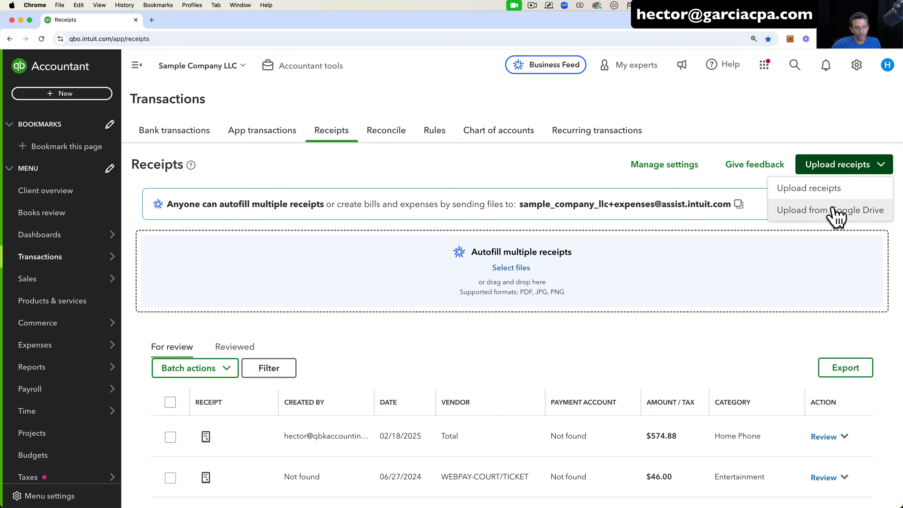
click(512, 270)
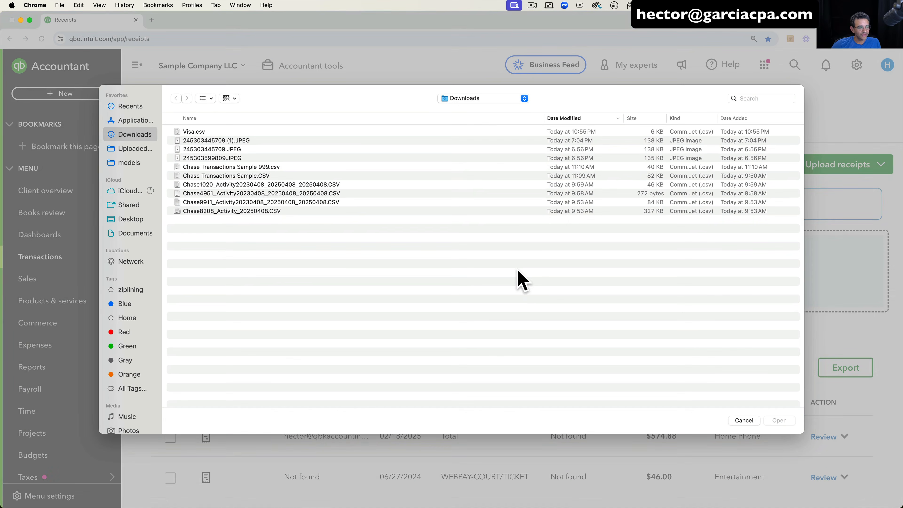
click(130, 219)
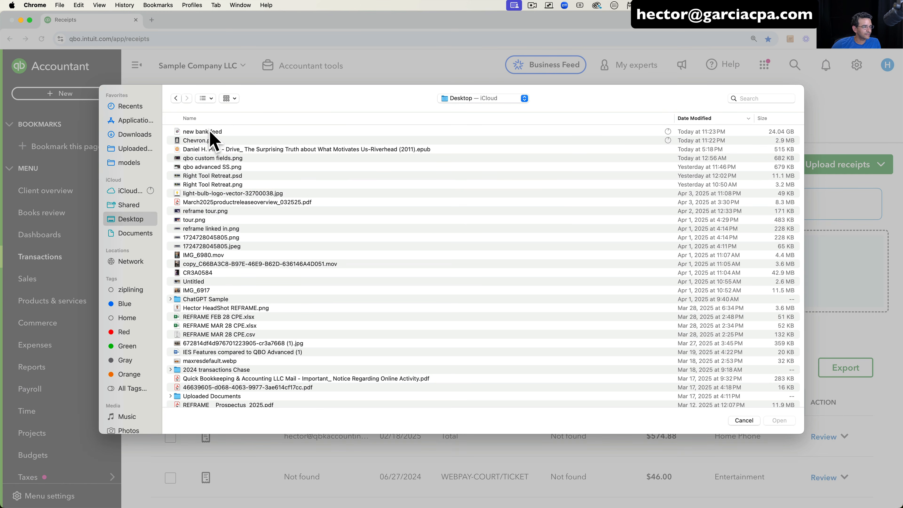
double_click(205, 140)
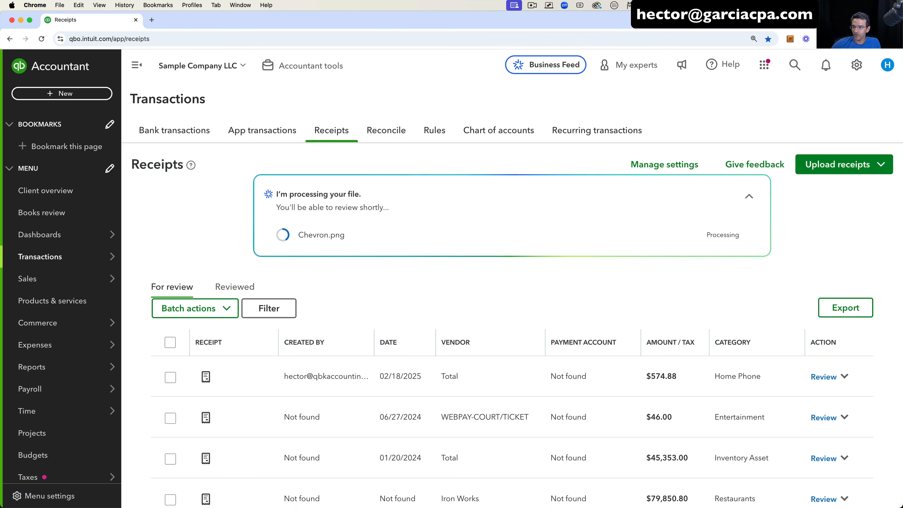
View the Chevron.png receipt image in Preview and close it.
drag(329, 31, 368, 3)
drag(191, 12, 225, 54)
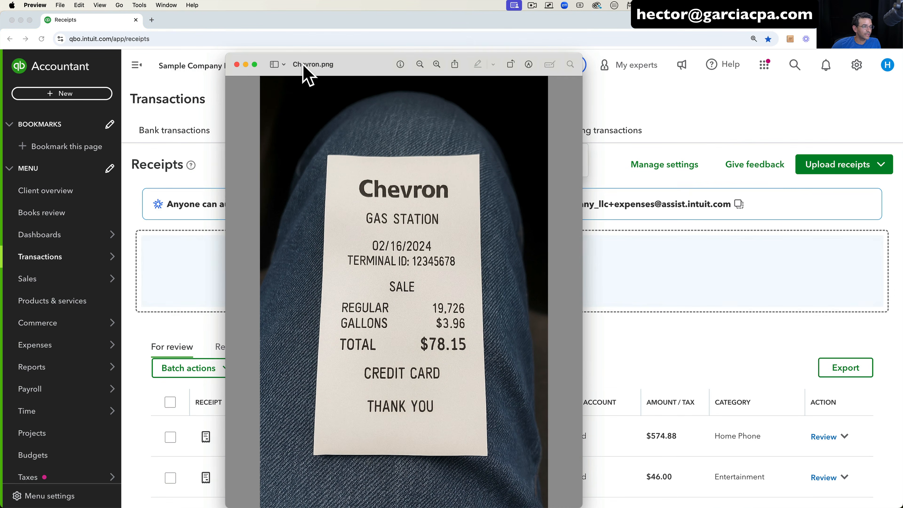
drag(339, 67, 405, 20)
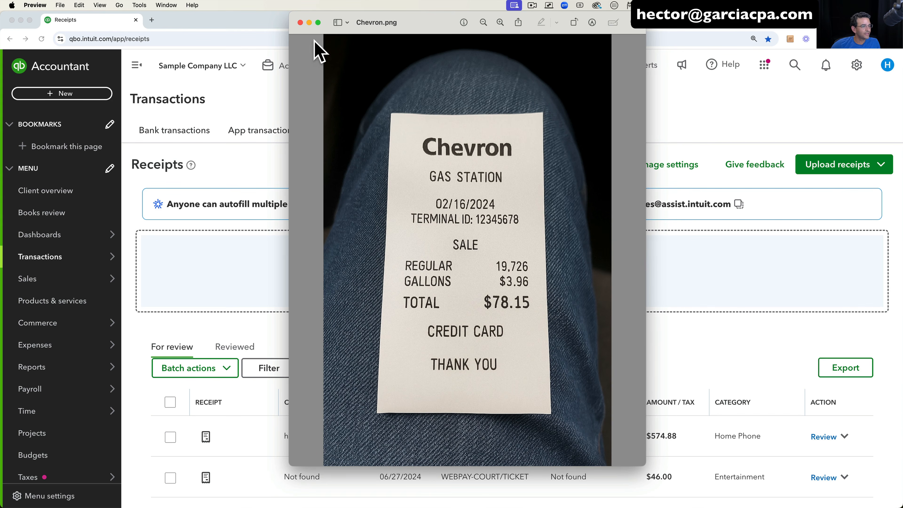
click(300, 22)
Examine the uploaded $78.15 Chevron receipt in the list awaiting review and open it for review.
scroll(520, 303, down, 5)
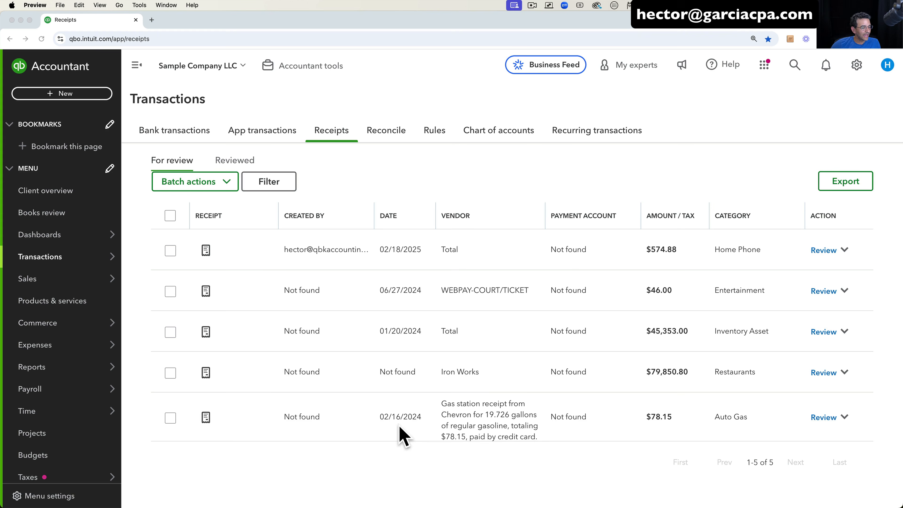
key(alt+super+8)
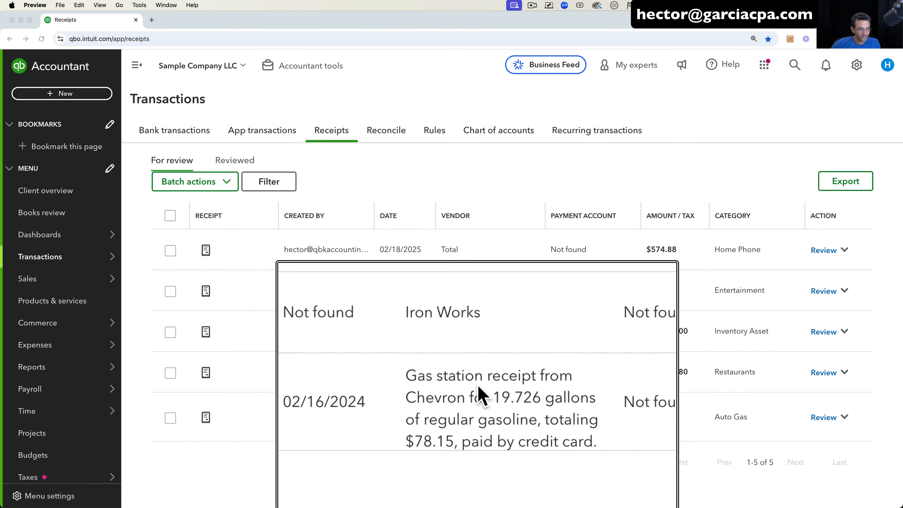
key(alt+super+8)
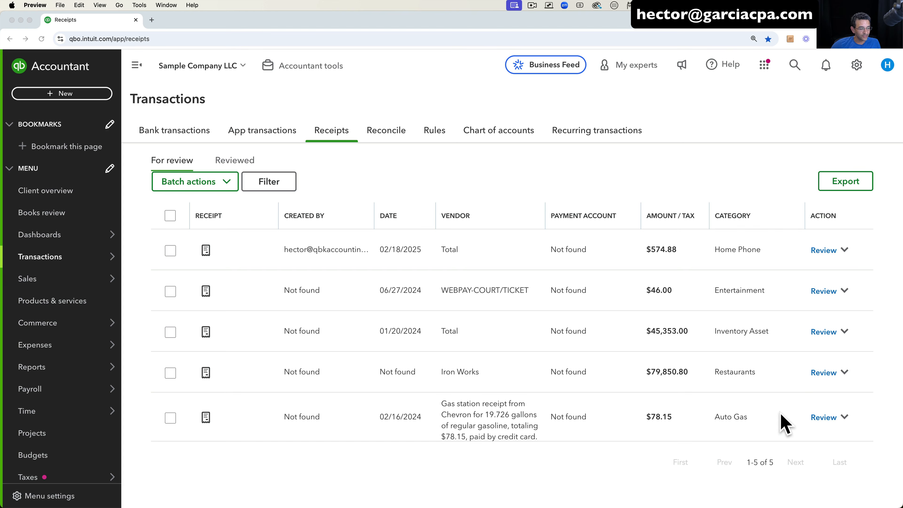
click(823, 417)
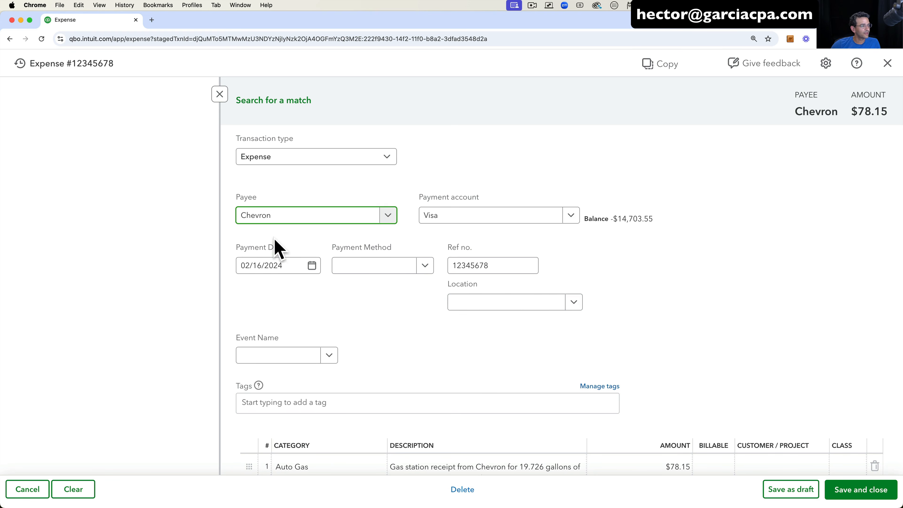
Check the autofilled category, description, amount, payment date and payee of the Chevron expense.
scroll(391, 252, down, 3)
scroll(393, 253, down, 2)
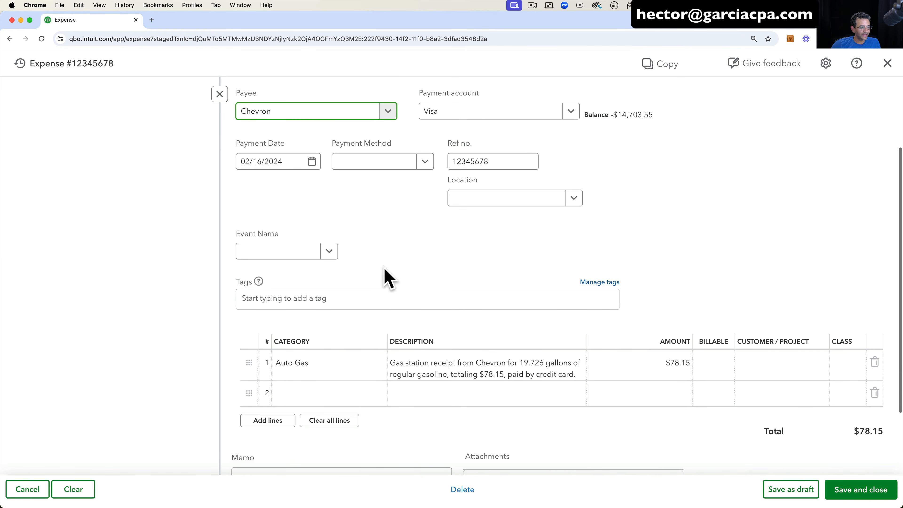
click(316, 359)
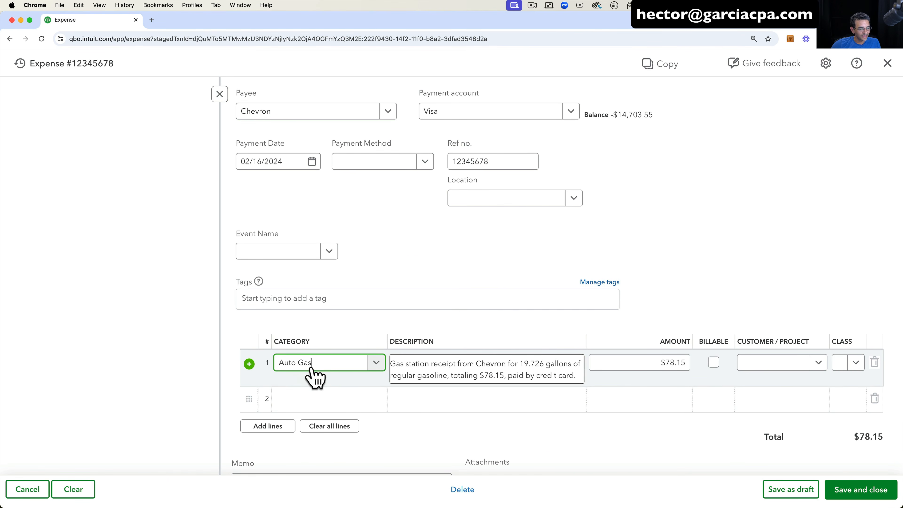
click(441, 363)
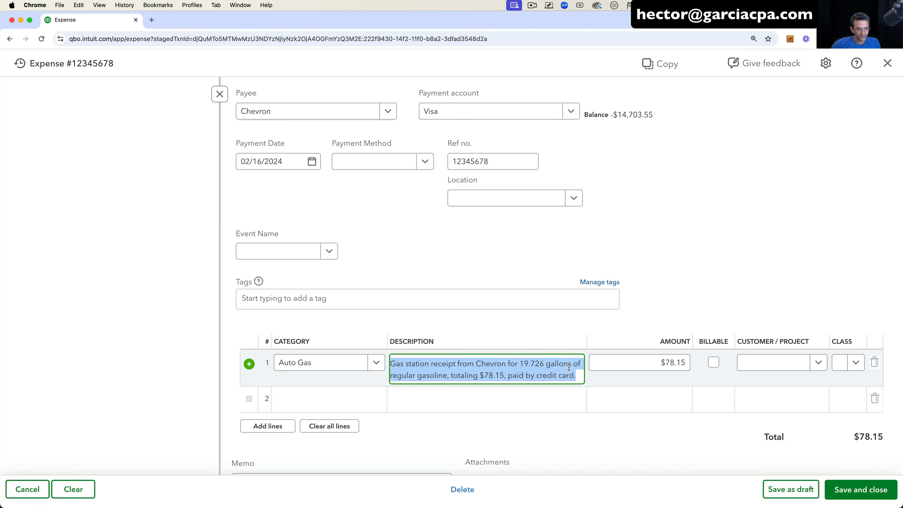
click(664, 362)
scroll(403, 282, up, 3)
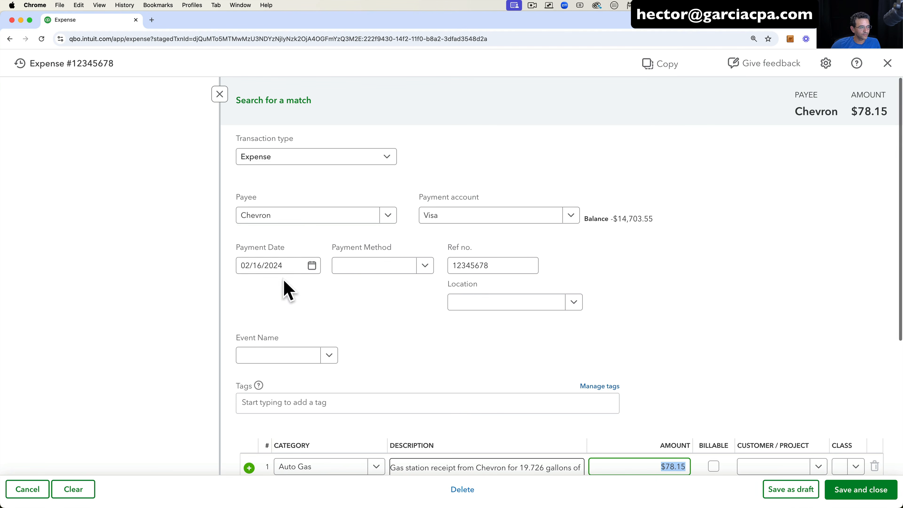
click(286, 266)
click(287, 218)
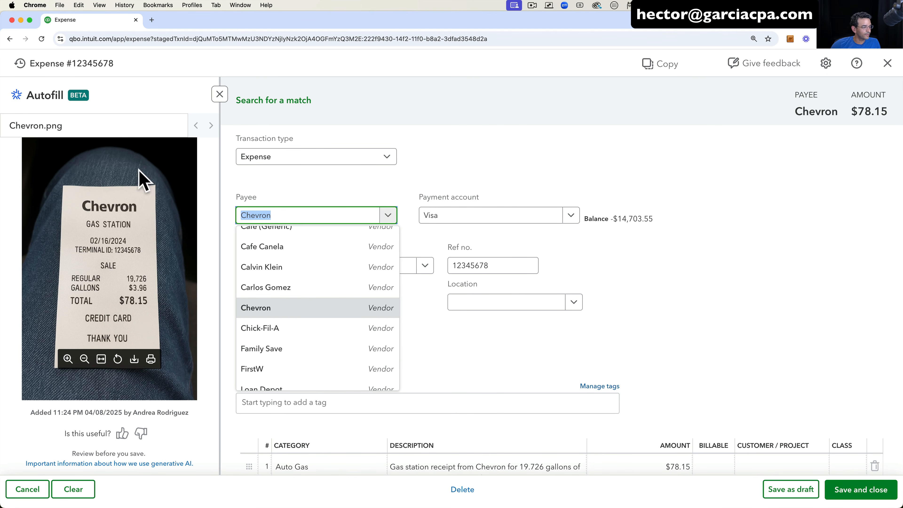
Save the Visa expense for payee Chevron and close its form.
click(734, 290)
scroll(710, 317, down, 5)
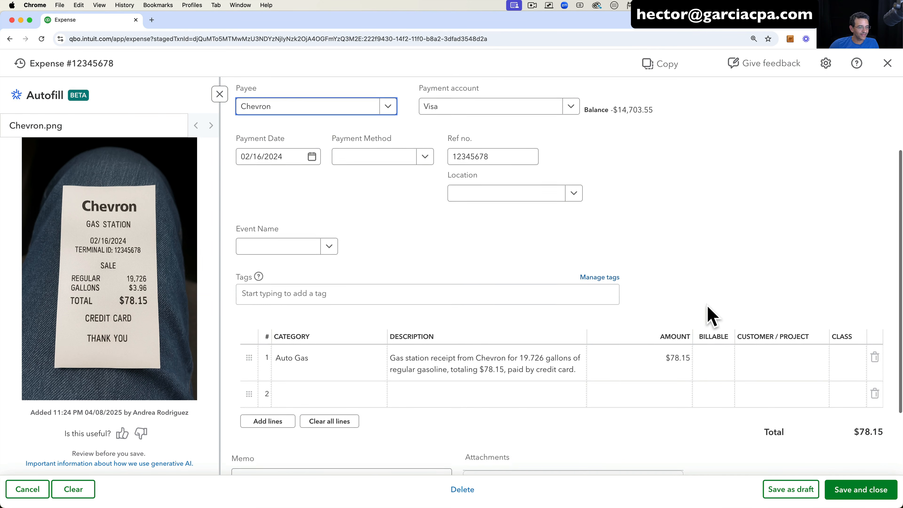
scroll(707, 313, up, 5)
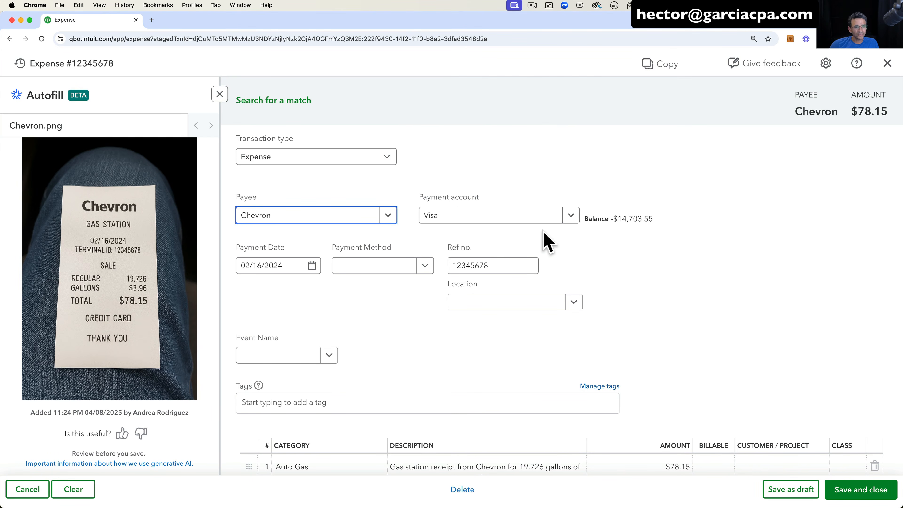
click(865, 500)
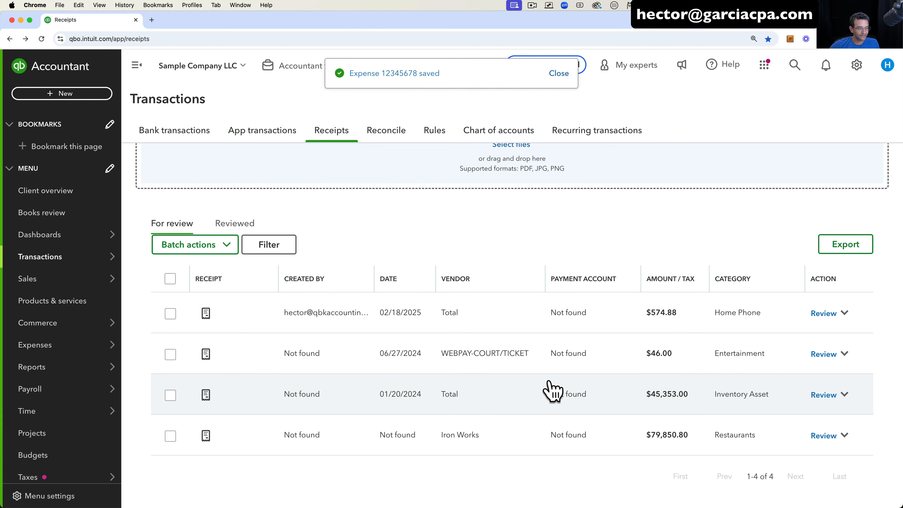
Search the pending Visa bank transactions for chev.
click(166, 129)
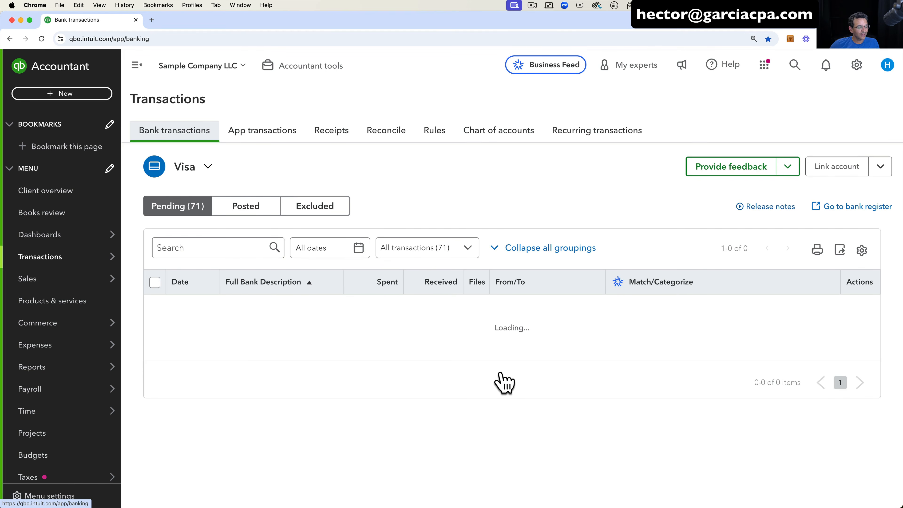
click(211, 247)
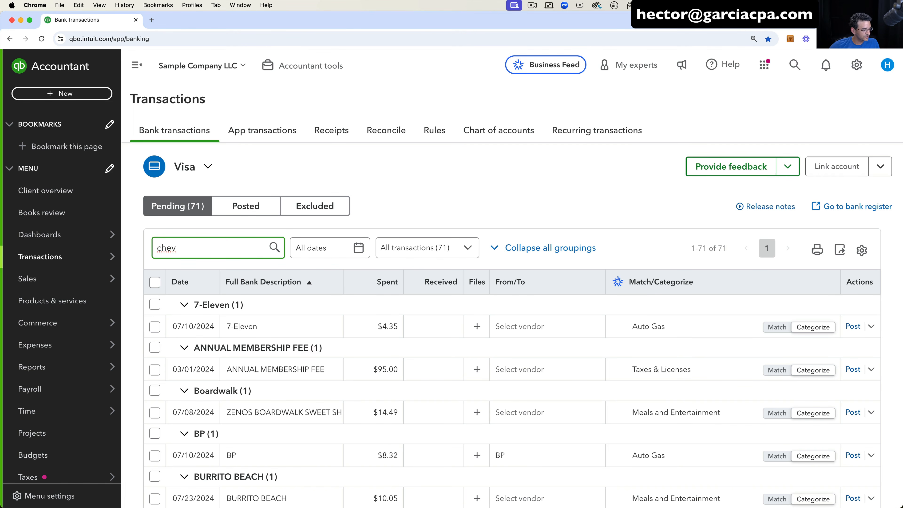
text(chev)
key(Return)
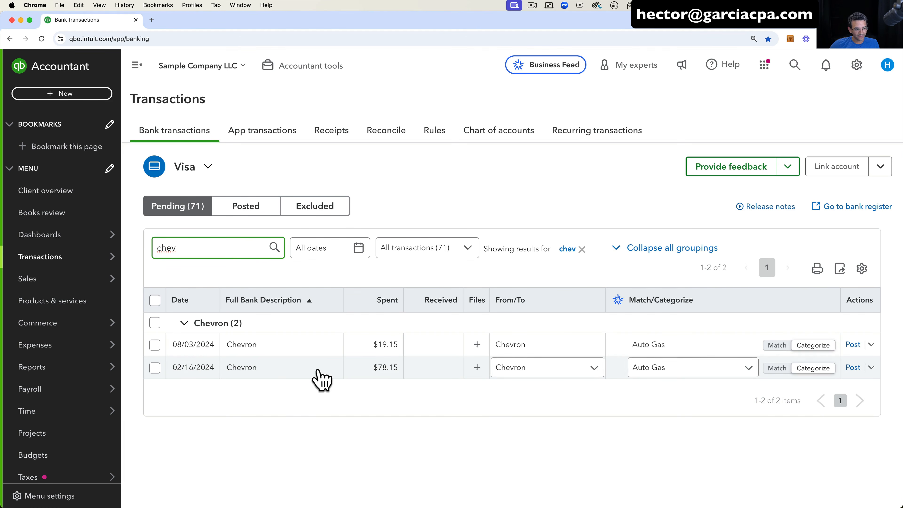
Try to match the $78.15 Chevron transaction of 02/16/2024 to the Chevron expense, and leave without matching.
click(781, 369)
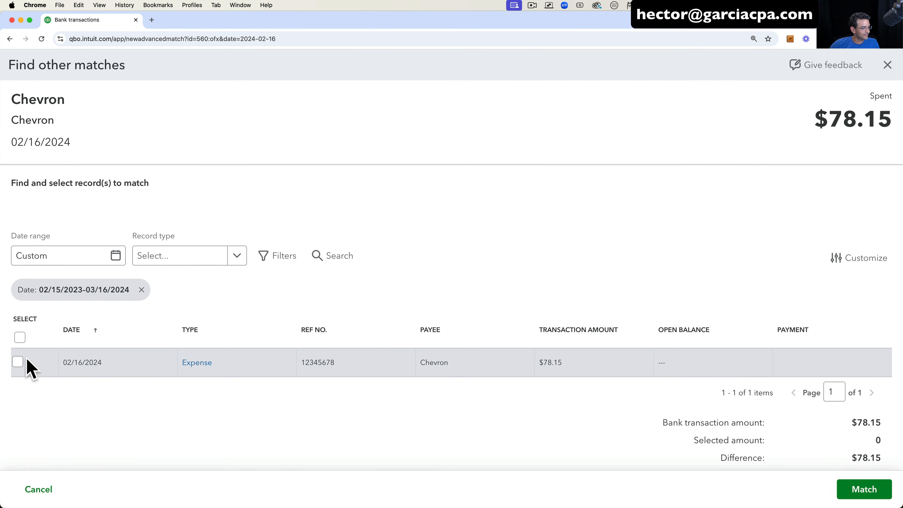
click(17, 361)
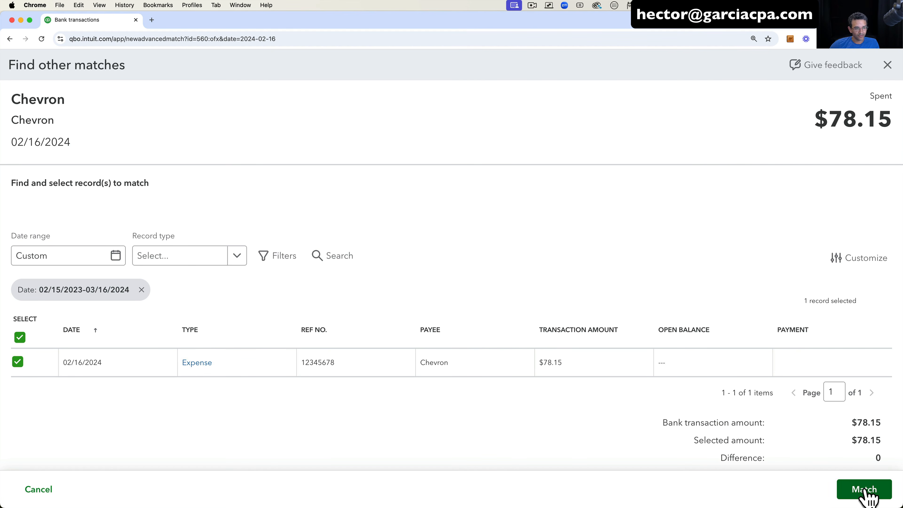
click(888, 65)
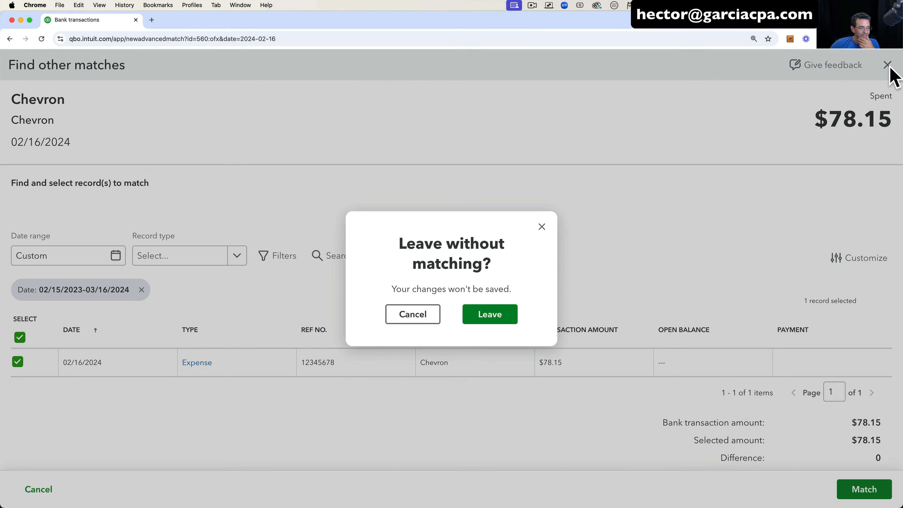
click(490, 314)
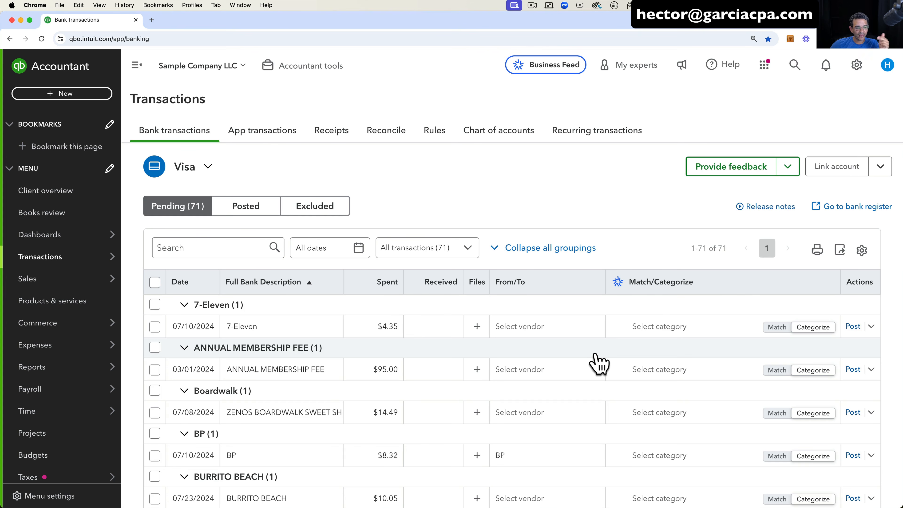
scroll(690, 411, down, 2)
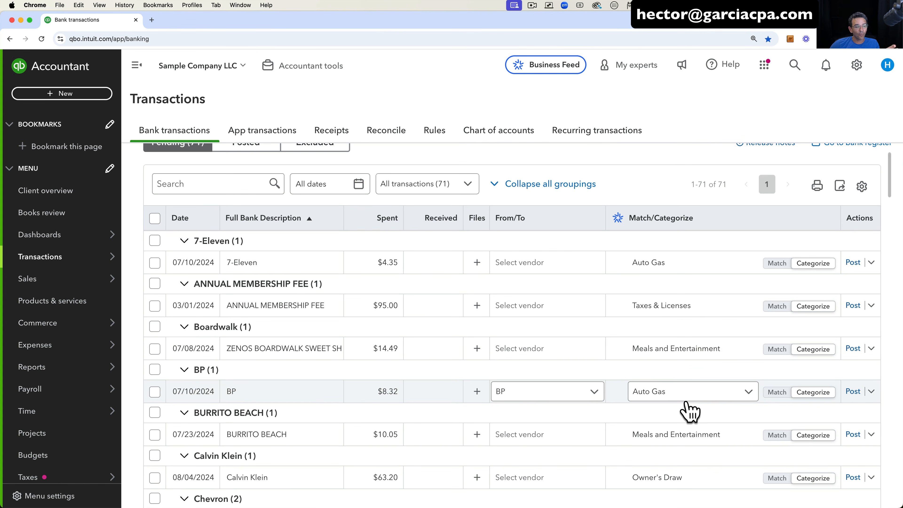
Find the $78.15 Chevron transaction of 02/16/2024 among the pending bank transactions and inspect its available actions and expanded details.
scroll(690, 411, down, 20)
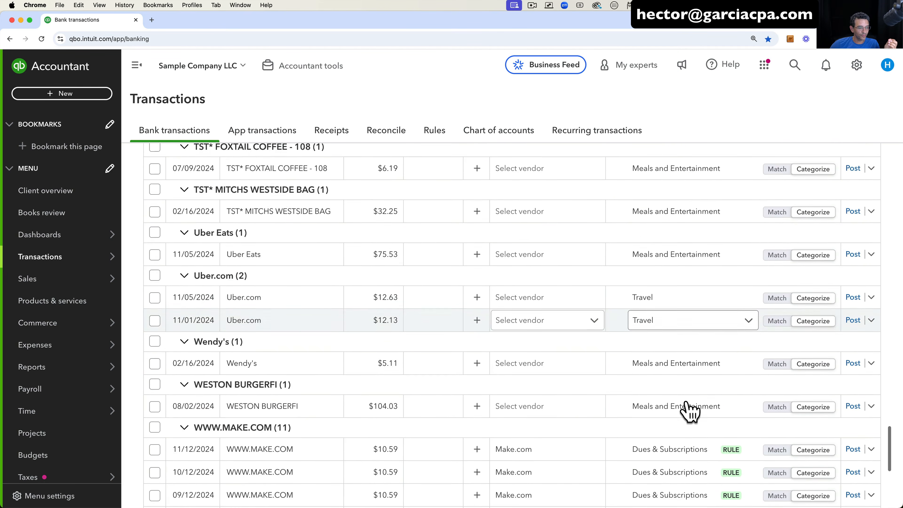
scroll(690, 410, down, 6)
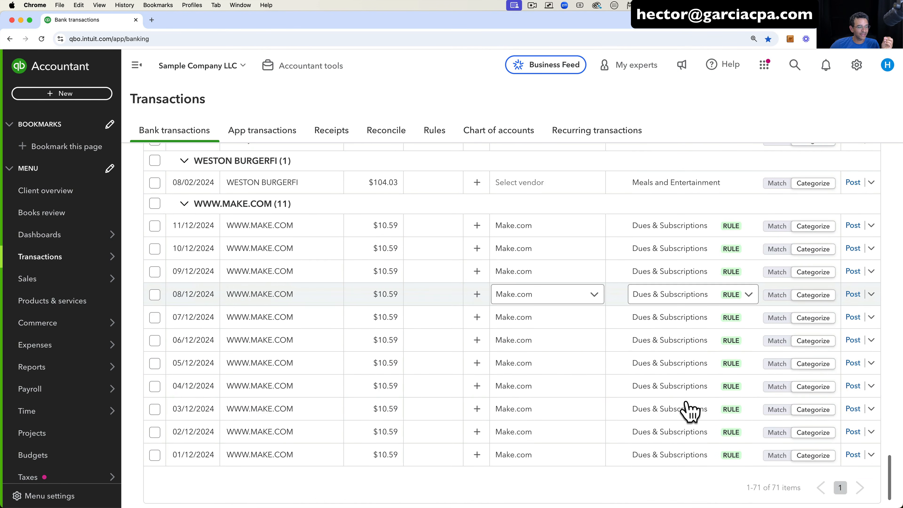
scroll(689, 411, up, 20)
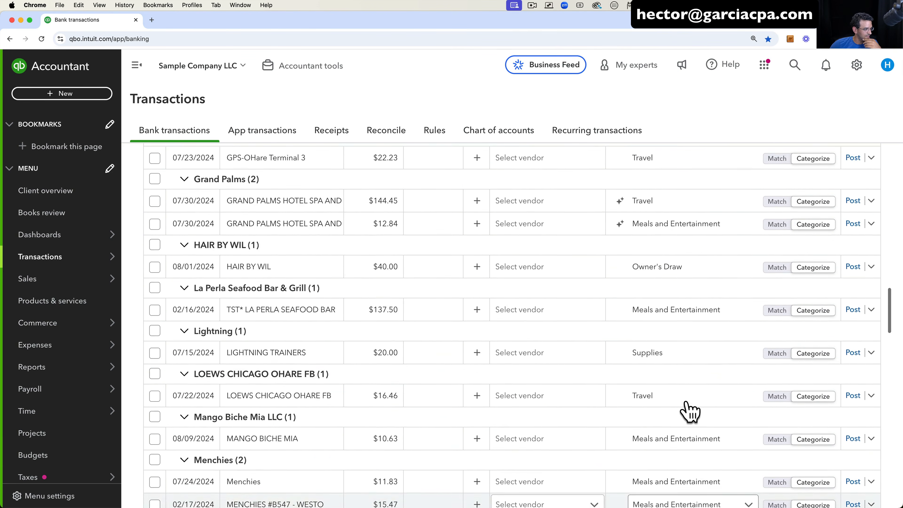
scroll(690, 410, up, 15)
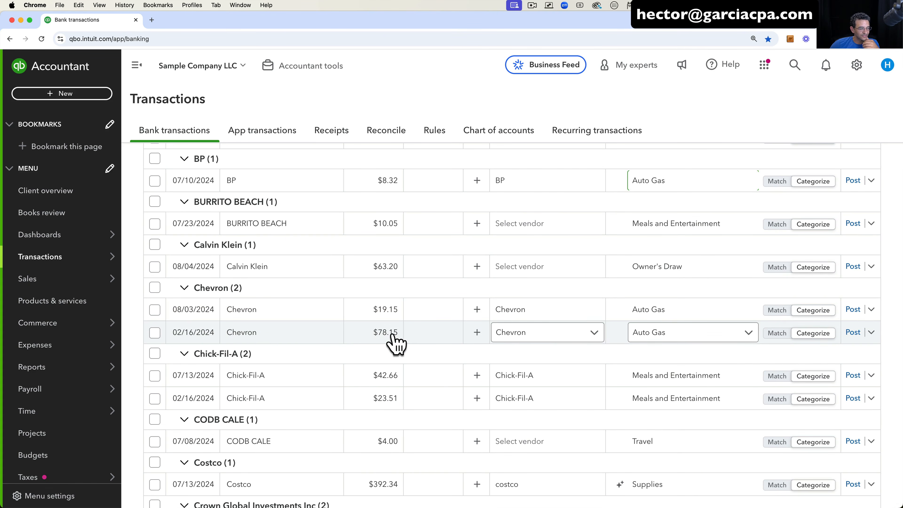
click(872, 333)
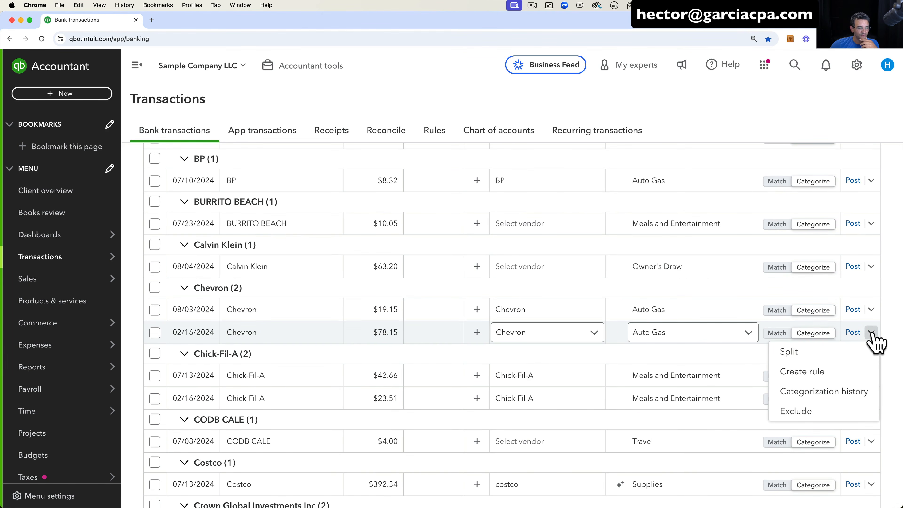
click(306, 332)
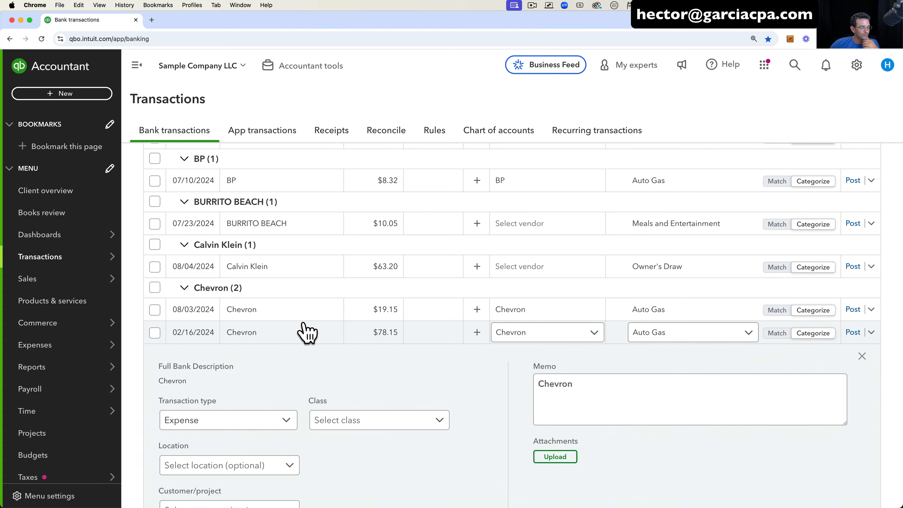
scroll(385, 361, down, 2)
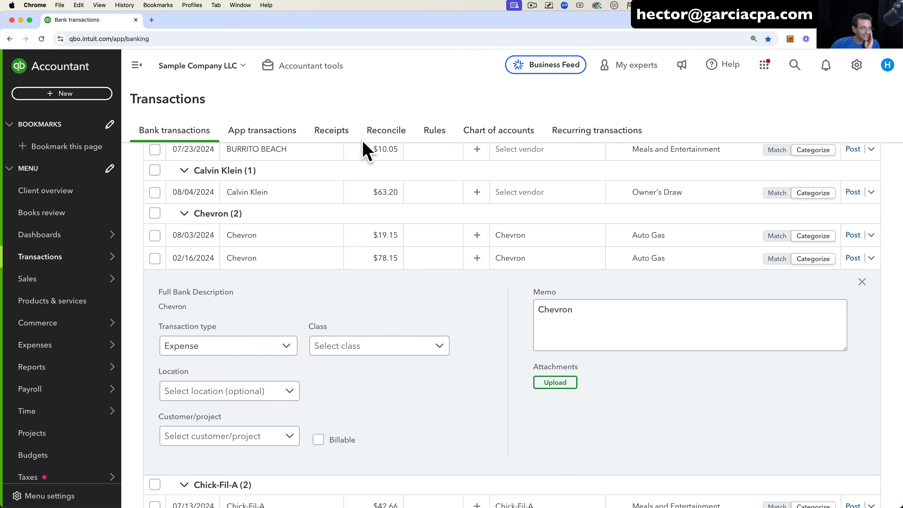
Try to find a match for the $79,850.80 Iron Works receipt awaiting review, and leave its expense form without saving.
click(338, 135)
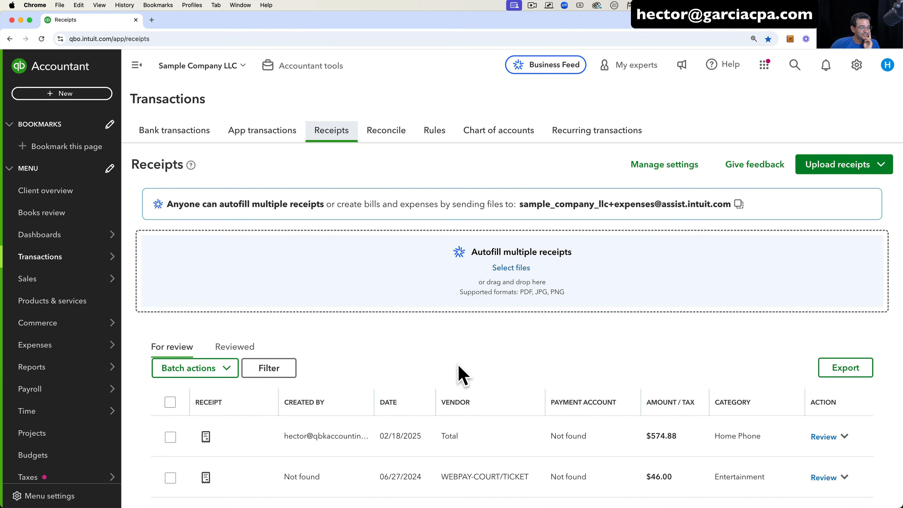
scroll(461, 375, down, 5)
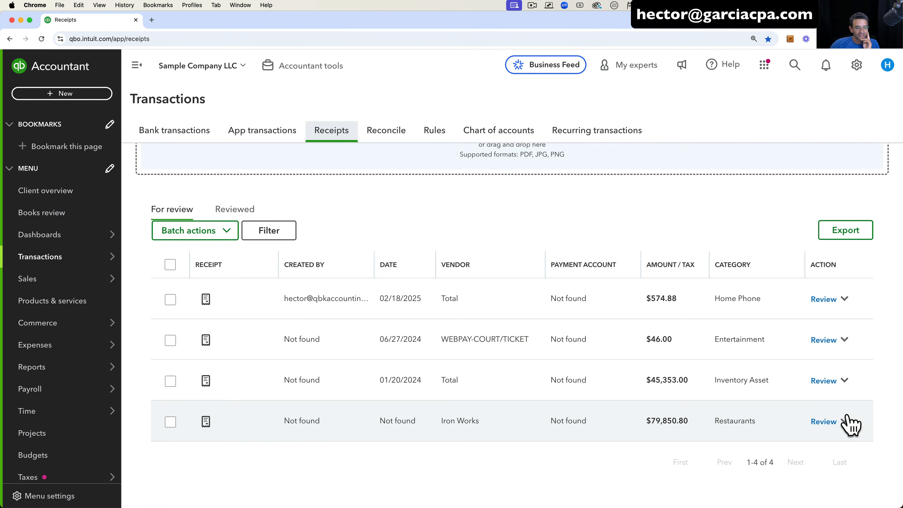
click(844, 421)
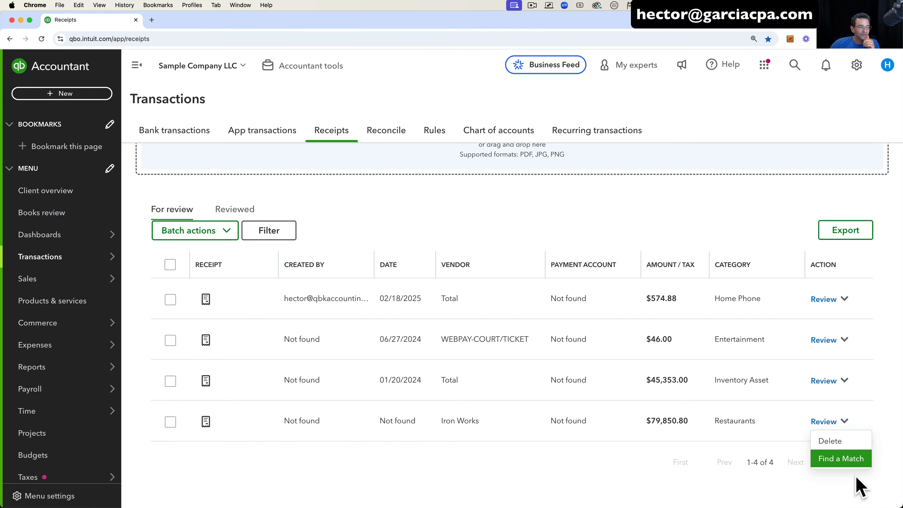
click(848, 460)
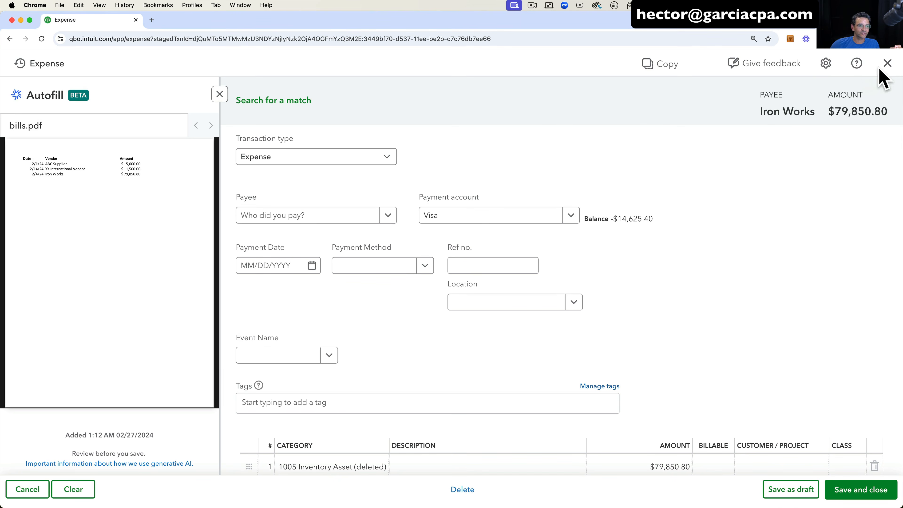
click(887, 63)
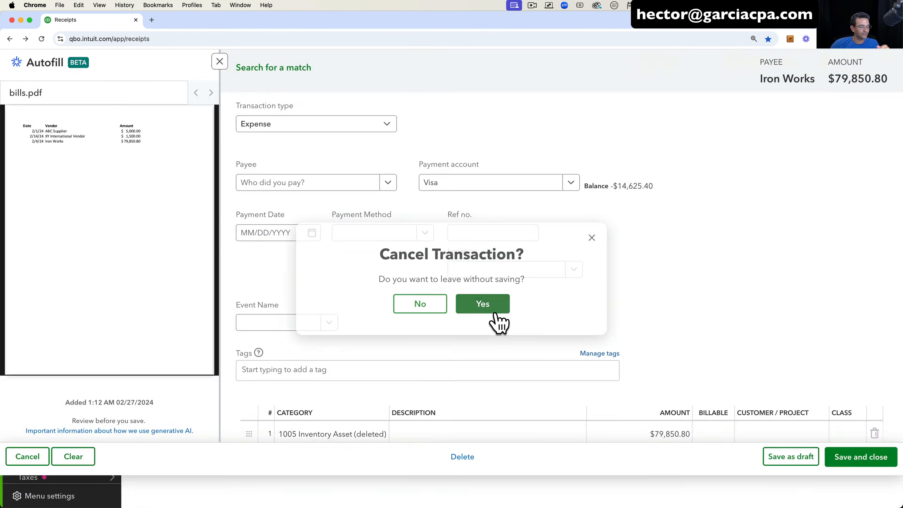
click(490, 309)
Look over the uploaded receipts awaiting review and return to the bank transactions.
scroll(598, 379, down, 3)
scroll(600, 381, up, 3)
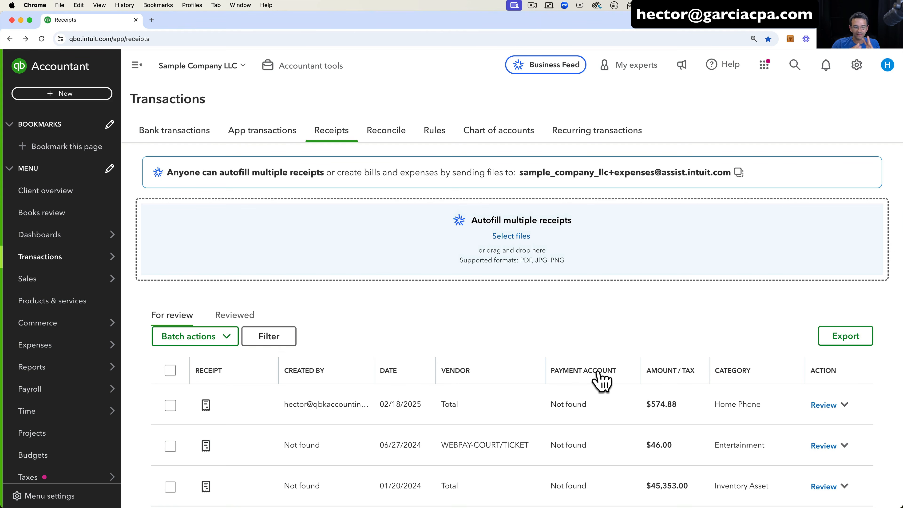
scroll(509, 363, down, 3)
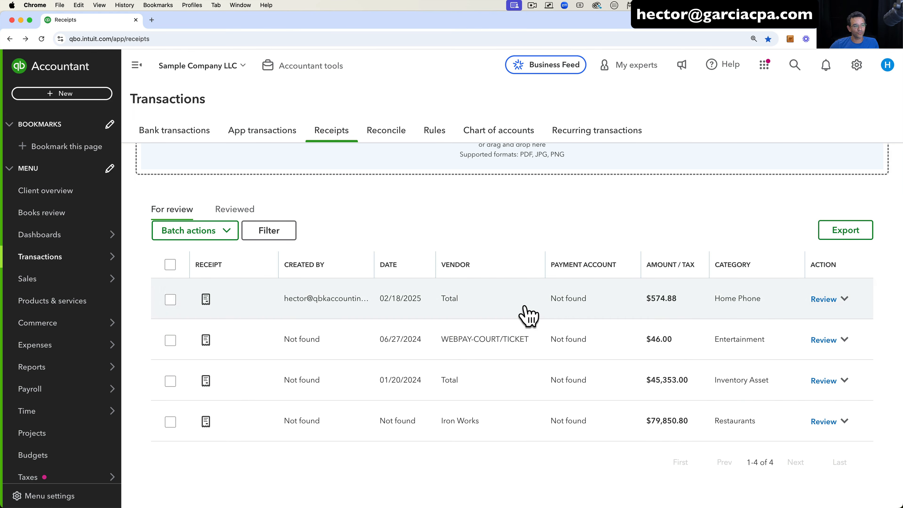
scroll(528, 313, up, 4)
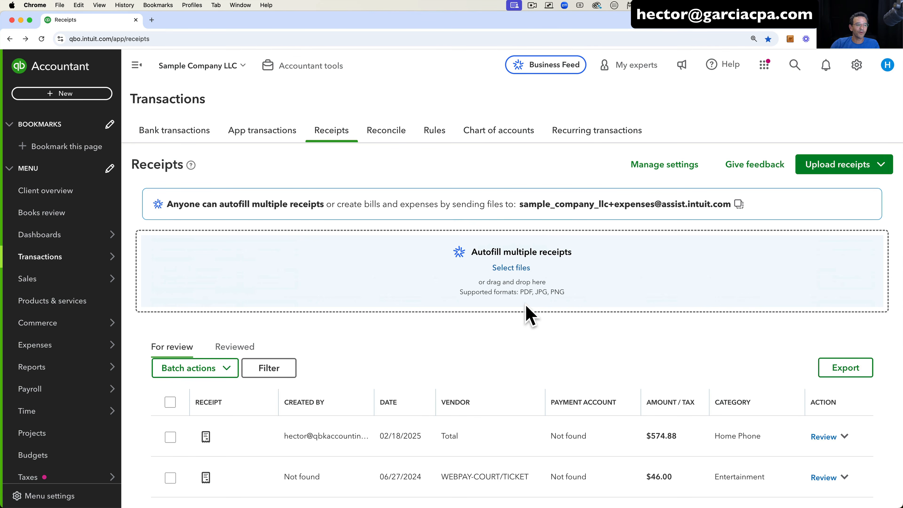
click(176, 135)
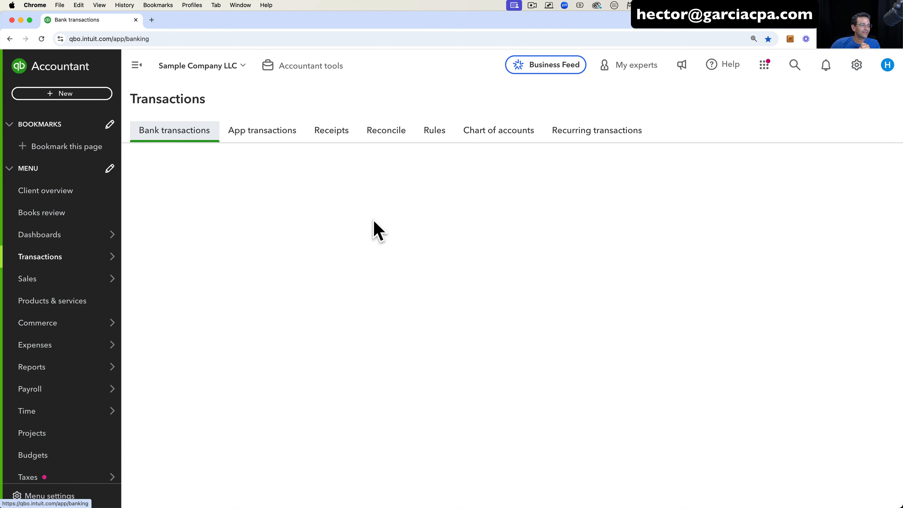